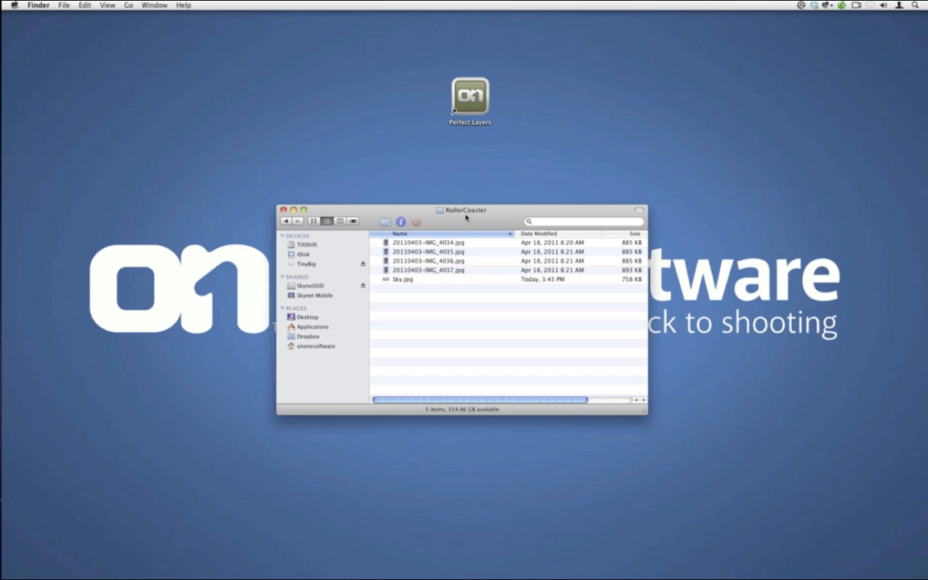
Preview the four roller coaster photos, 20110403-IMG_4034 to IMG_4037, one after another, and close the preview.
{"action": "mouse_move", "coordinate": [4, 182]}
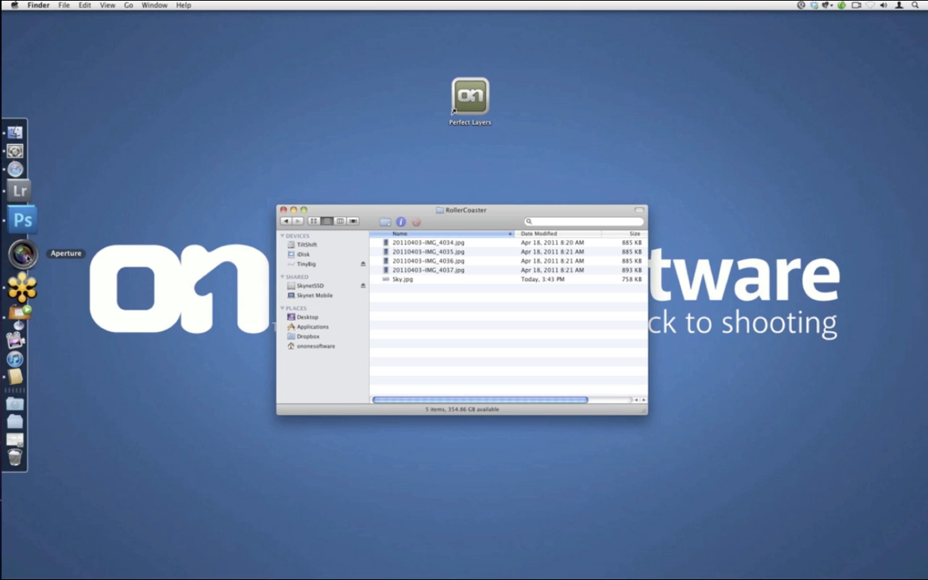
{"action": "left_click", "coordinate": [443, 242]}
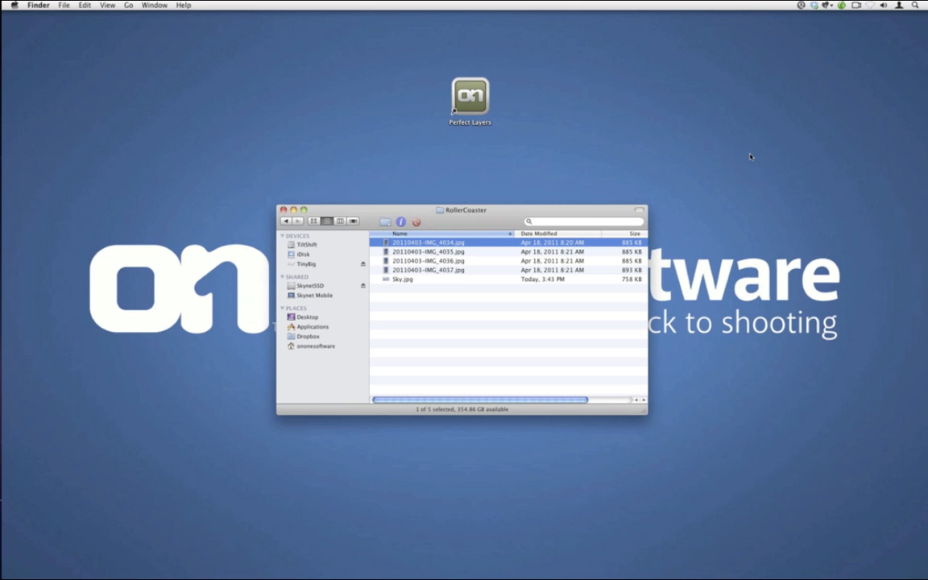
{"action": "key", "text": "space"}
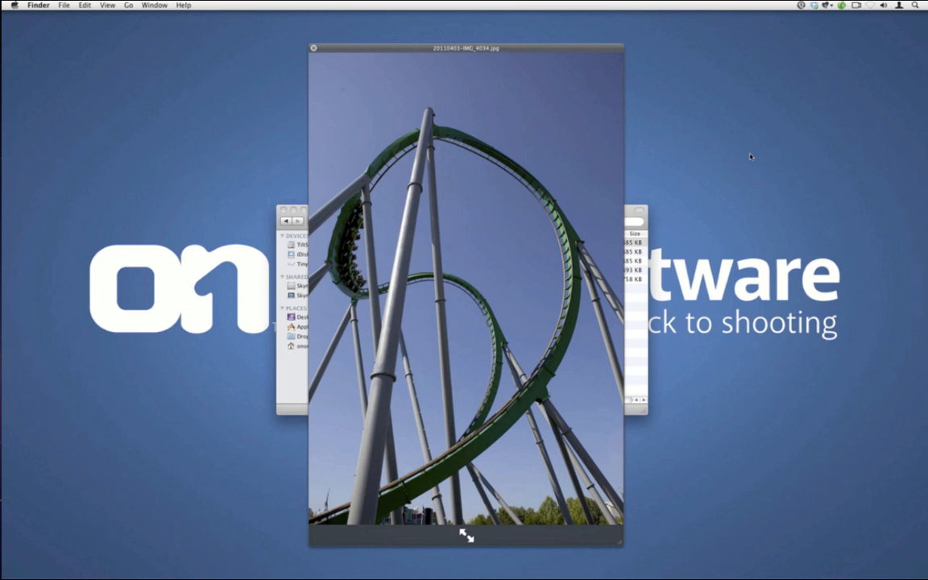
{"action": "key", "text": "Down"}
{"action": "key", "text": "Down"}
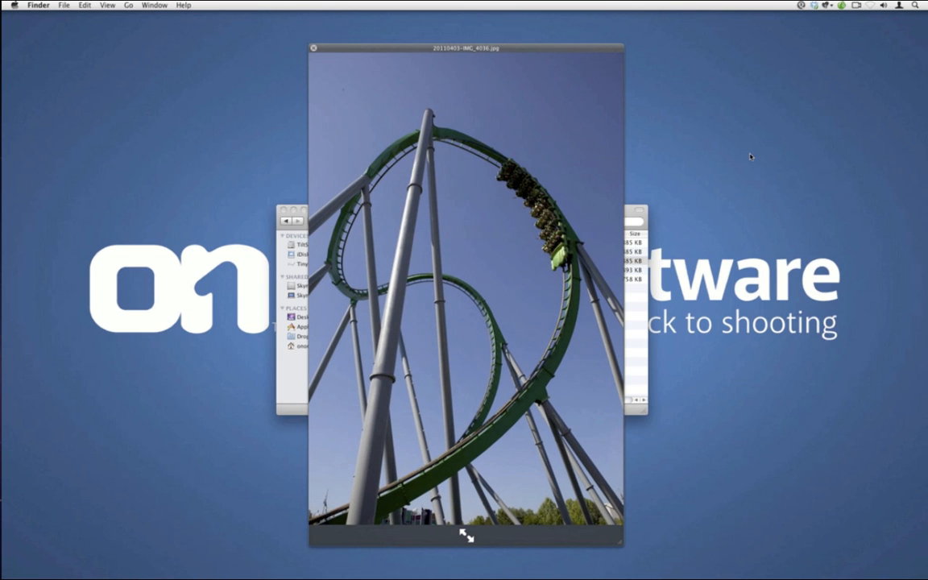
{"action": "key", "text": "Down"}
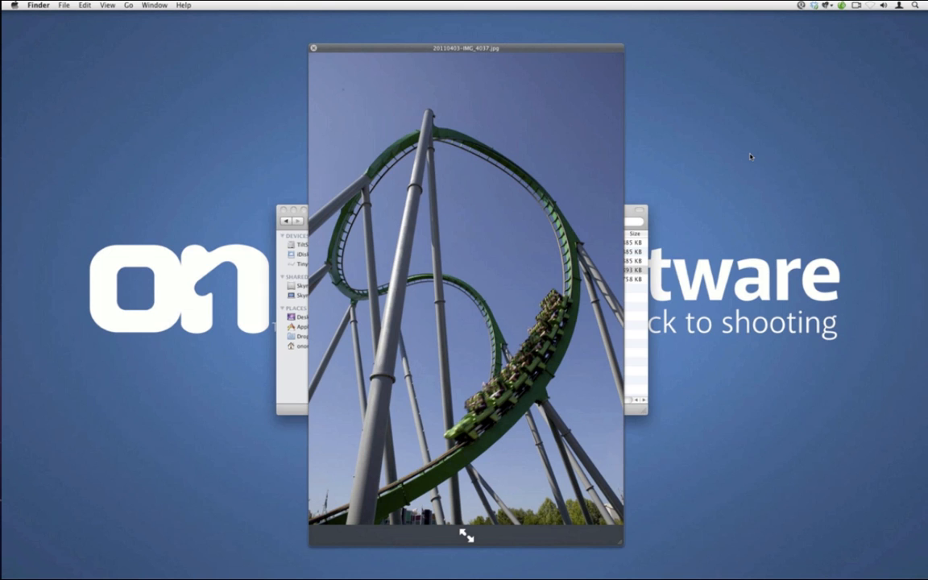
{"action": "key", "text": "Up"}
{"action": "key", "text": "Up"}
{"action": "key", "text": "Up"}
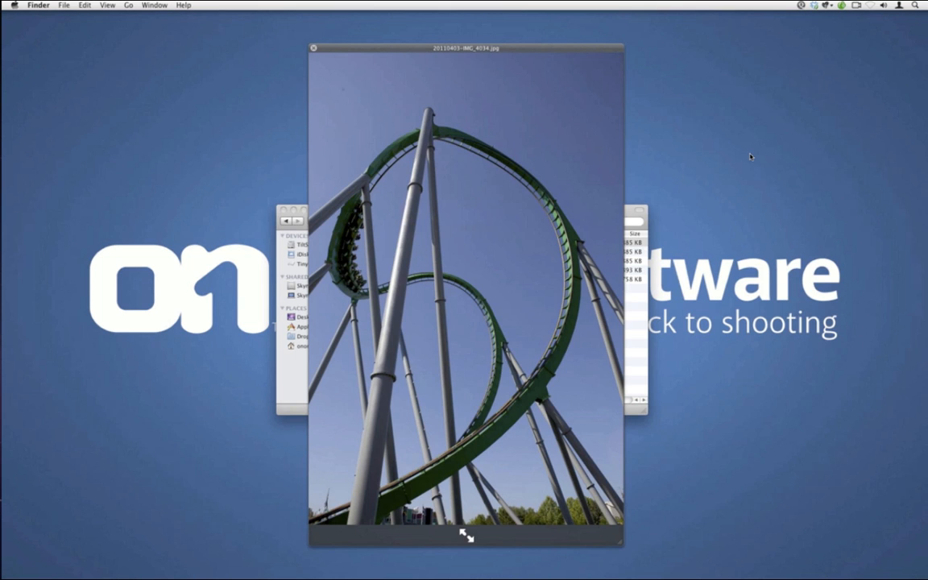
{"action": "key", "text": "space"}
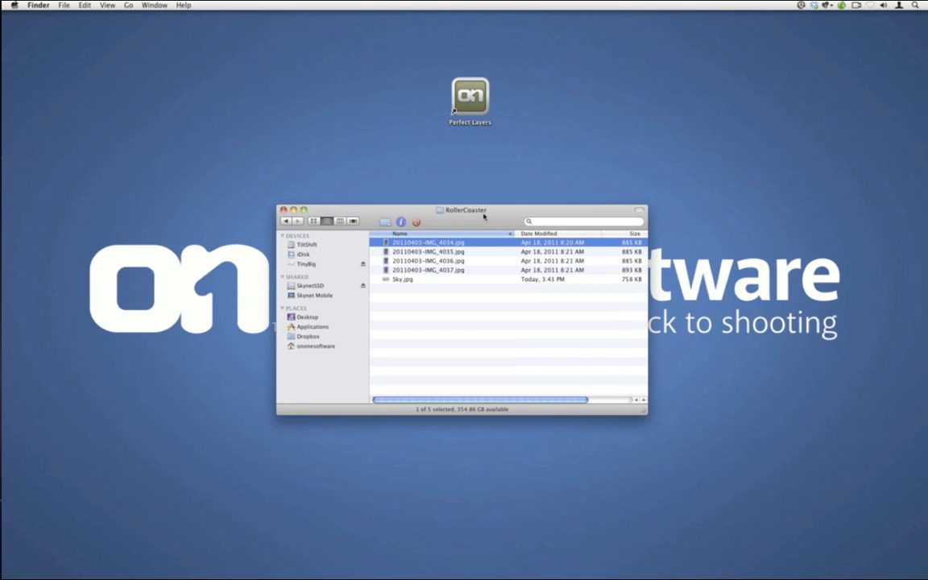
Select the photos IMG_4034 to IMG_4037 and check which applications are offered for opening them.
{"action": "left_click_drag", "start_coordinate": [483, 215], "coordinate": [608, 215]}
{"action": "left_click", "coordinate": [580, 273], "text": "shift"}
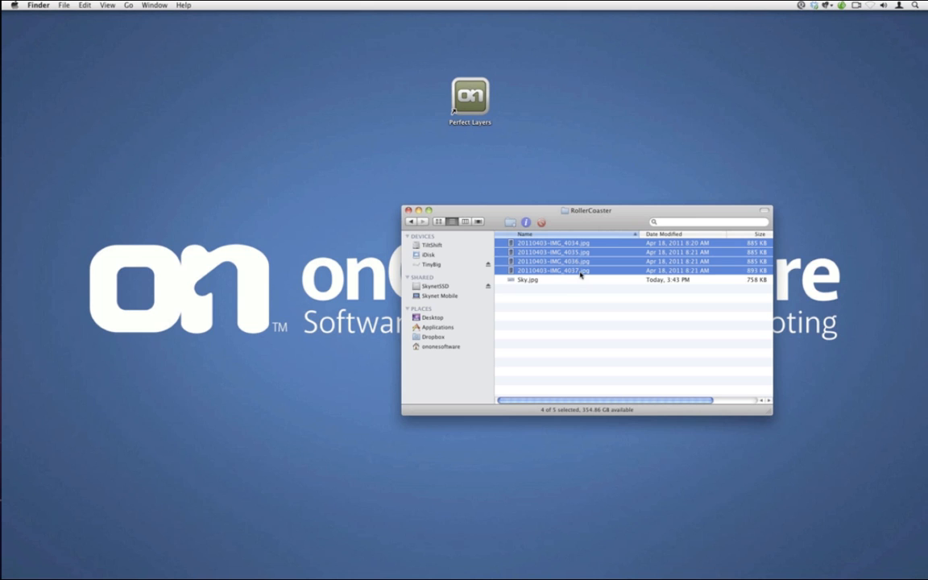
{"action": "right_click", "coordinate": [546, 259]}
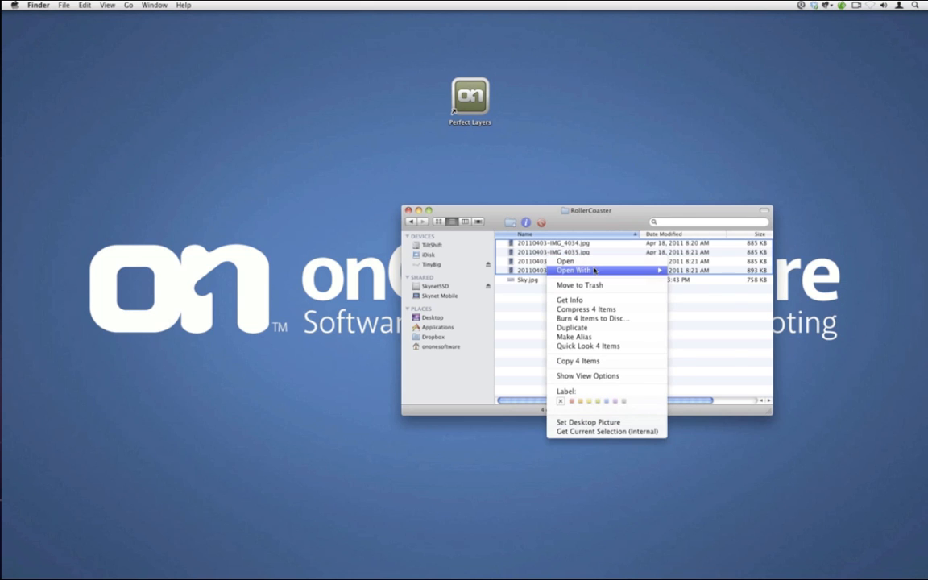
{"action": "mouse_move", "coordinate": [600, 270]}
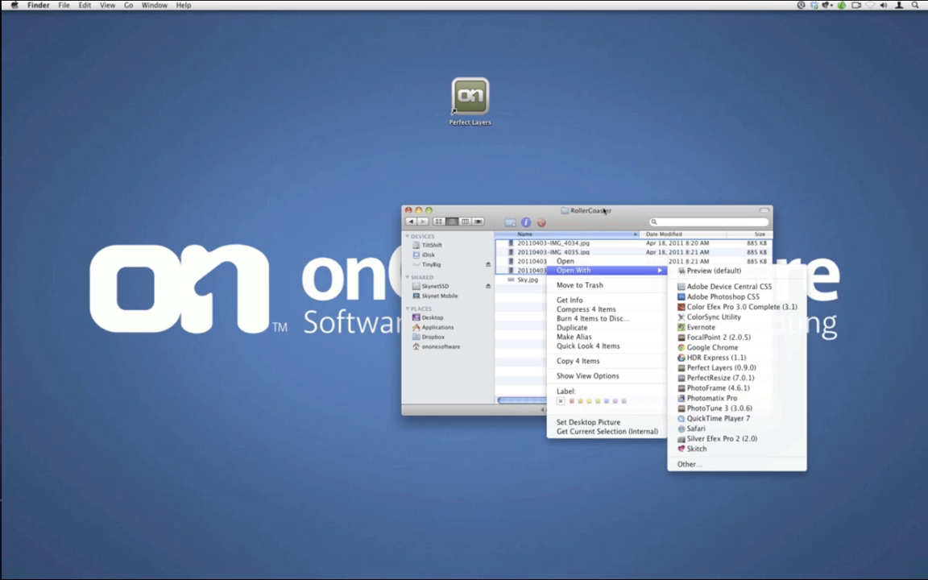
{"action": "left_click", "coordinate": [627, 213]}
{"action": "left_click_drag", "start_coordinate": [627, 213], "coordinate": [506, 231]}
Launch Perfect Layers from the desktop shortcut and move its welcome window slightly upward.
{"action": "left_click", "coordinate": [476, 96]}
{"action": "double_click", "coordinate": [475, 96]}
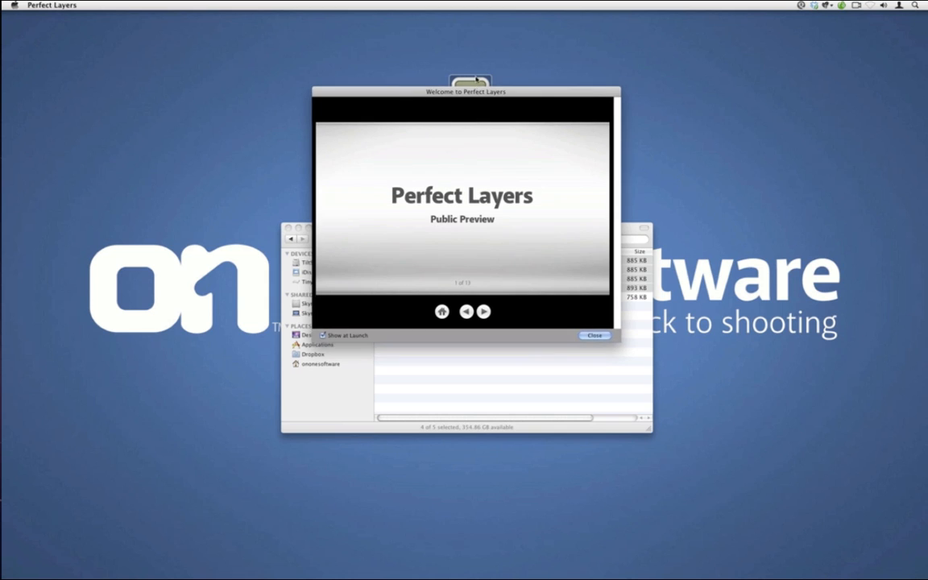
{"action": "left_click_drag", "start_coordinate": [475, 96], "coordinate": [473, 72]}
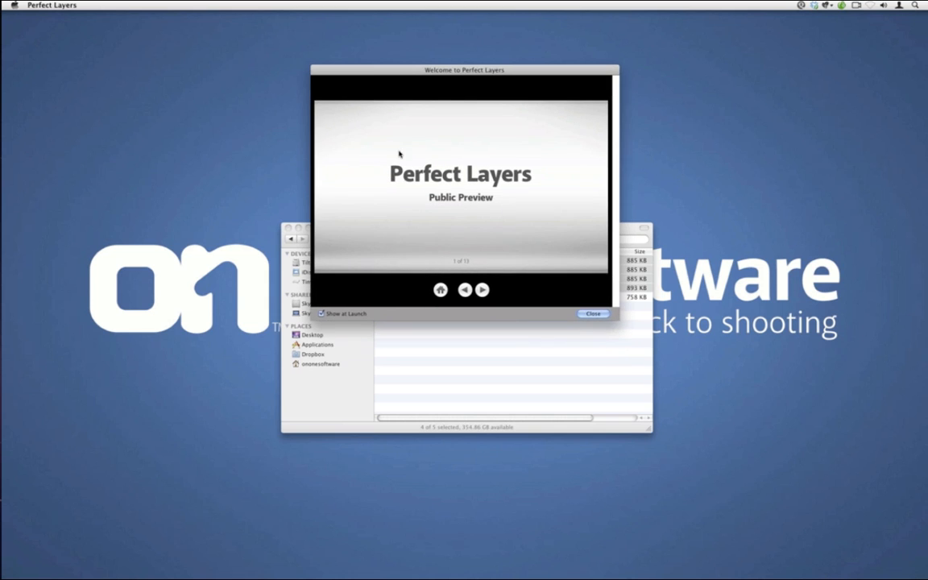
Page through the welcome slides as far as the fifth one and close the welcome window.
{"action": "left_click", "coordinate": [484, 290]}
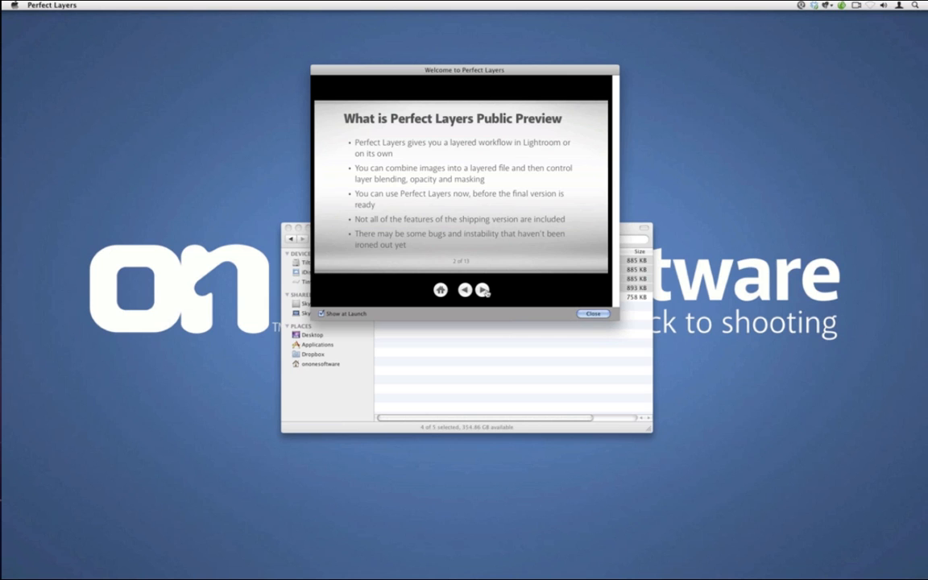
{"action": "left_click", "coordinate": [484, 290]}
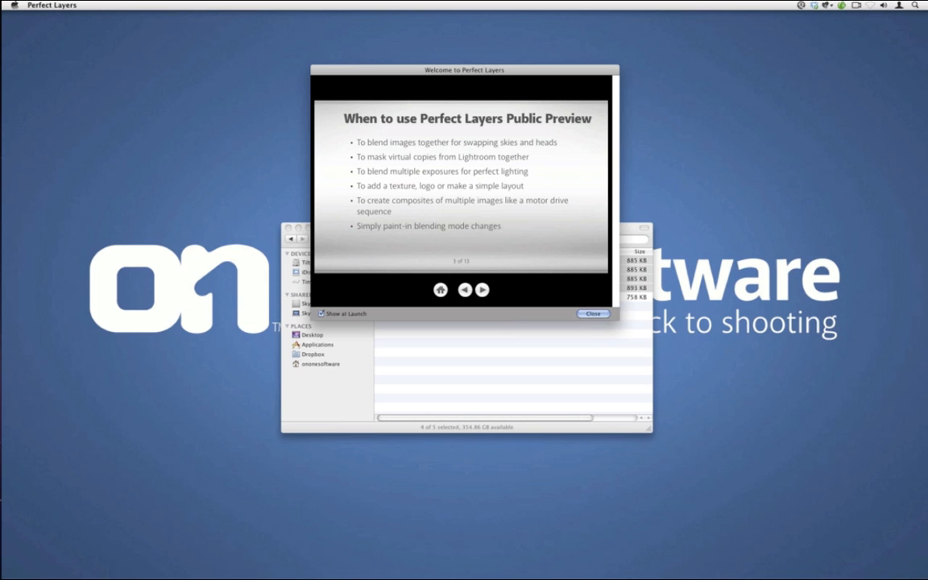
{"action": "left_click", "coordinate": [484, 290]}
{"action": "left_click", "coordinate": [484, 290]}
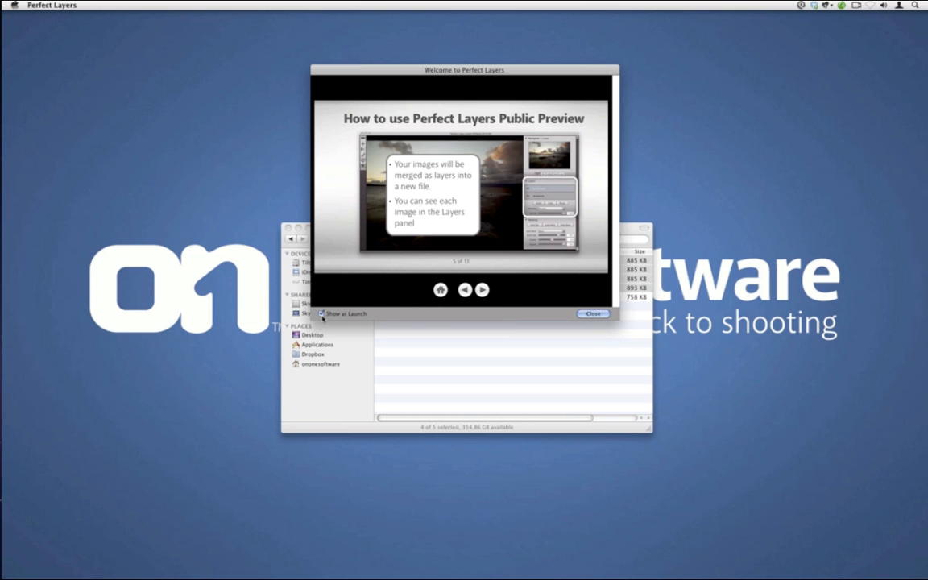
{"action": "left_click", "coordinate": [593, 313]}
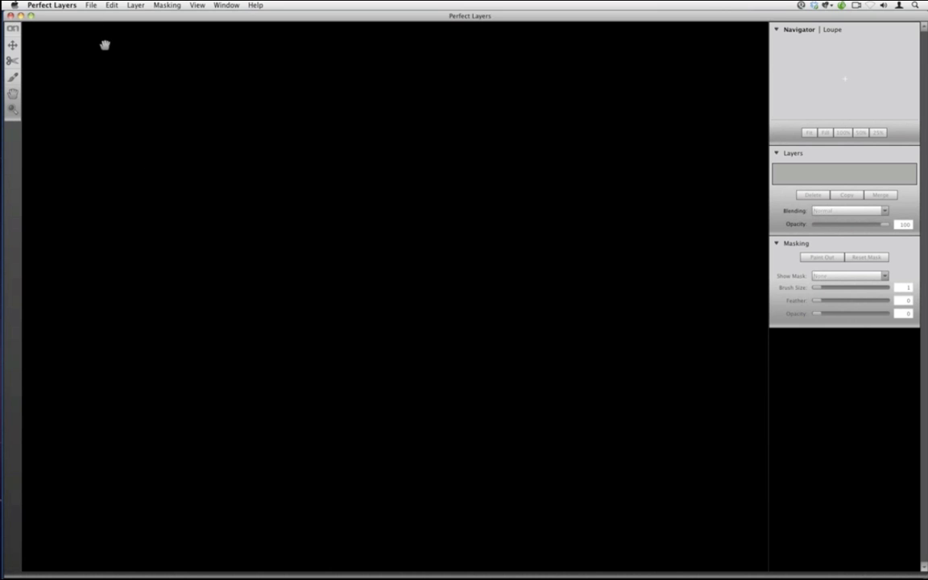
Open IMG_4034 to IMG_4037 together as layers from TinyBig's onOne Software/Webinars/FP DoF/RollerCoaster folder.
{"action": "left_click", "coordinate": [88, 7]}
{"action": "left_click", "coordinate": [103, 18]}
{"action": "key", "text": "super+d"}
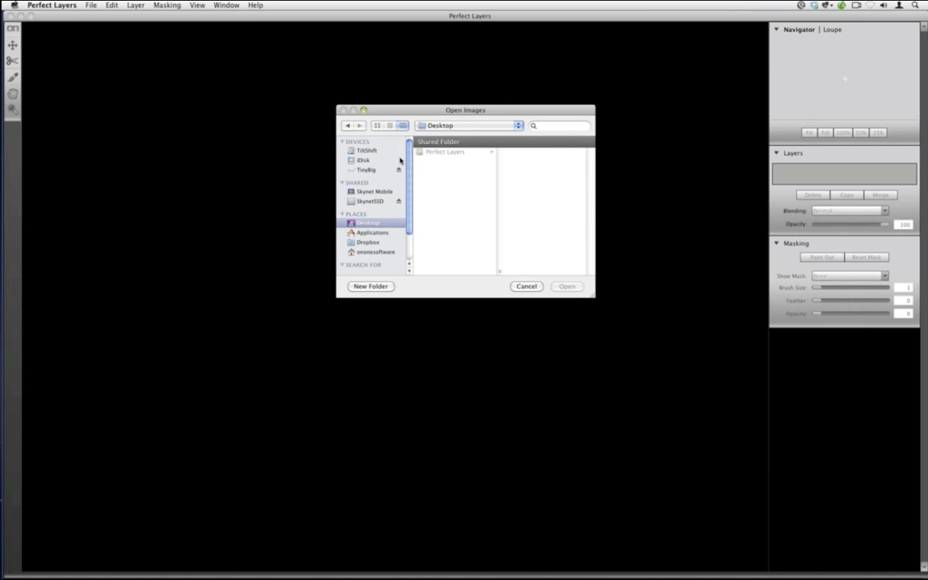
{"action": "left_click", "coordinate": [366, 170]}
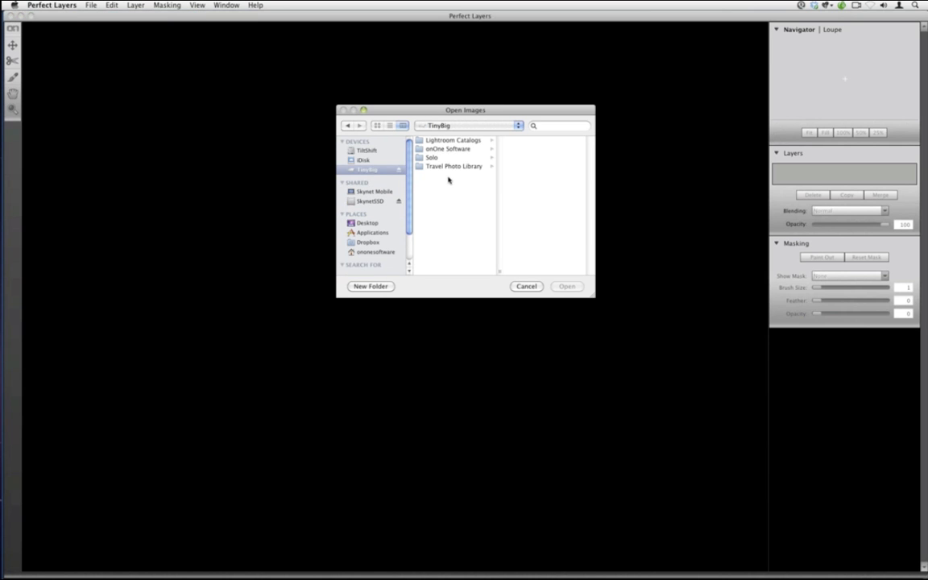
{"action": "left_click", "coordinate": [448, 149]}
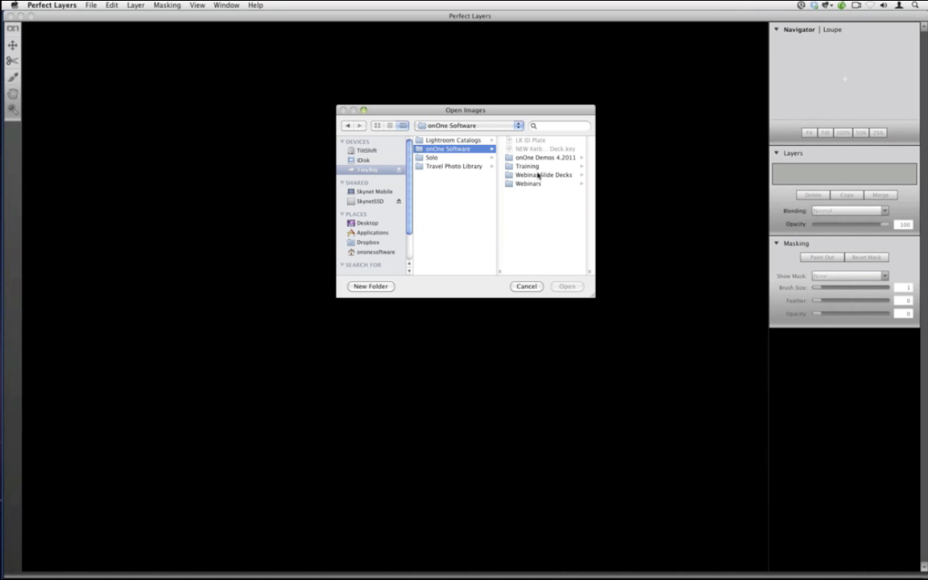
{"action": "left_click", "coordinate": [536, 185]}
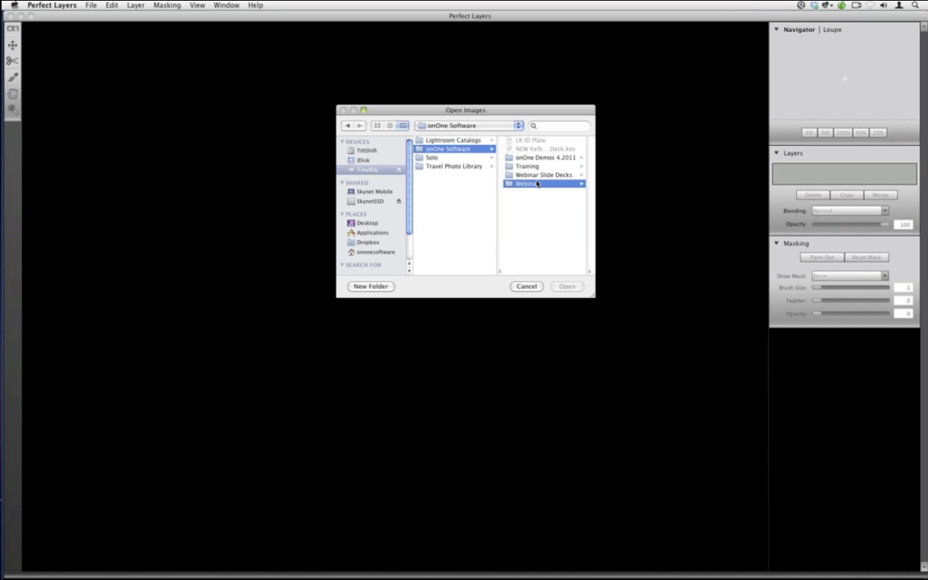
{"action": "left_click", "coordinate": [532, 183]}
{"action": "left_click", "coordinate": [535, 200]}
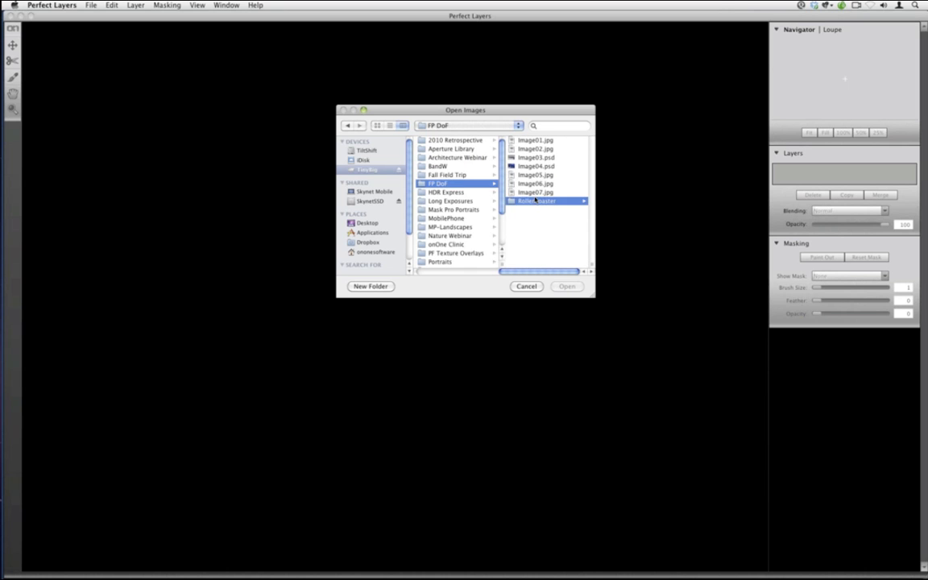
{"action": "left_click", "coordinate": [533, 140]}
{"action": "left_click", "coordinate": [458, 166], "text": "shift"}
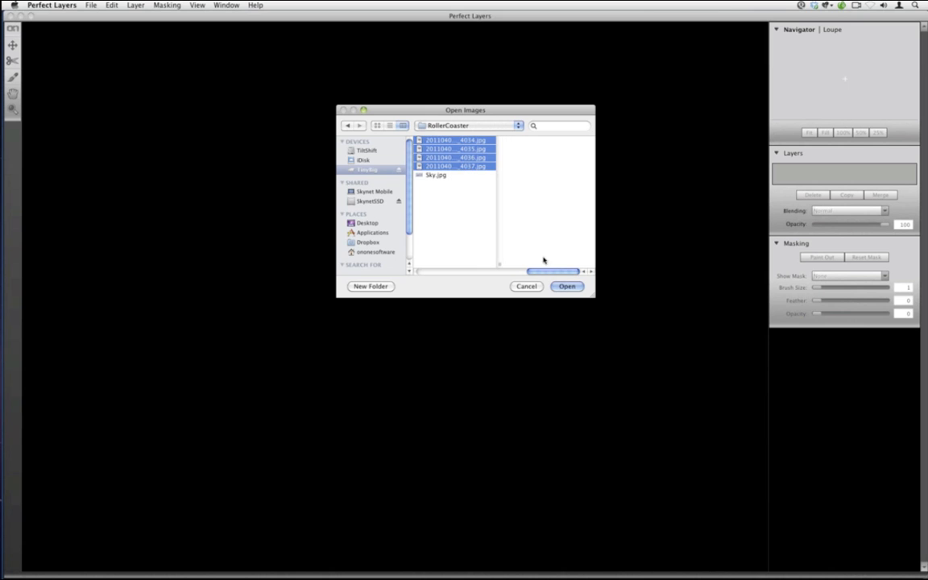
{"action": "left_click", "coordinate": [567, 286]}
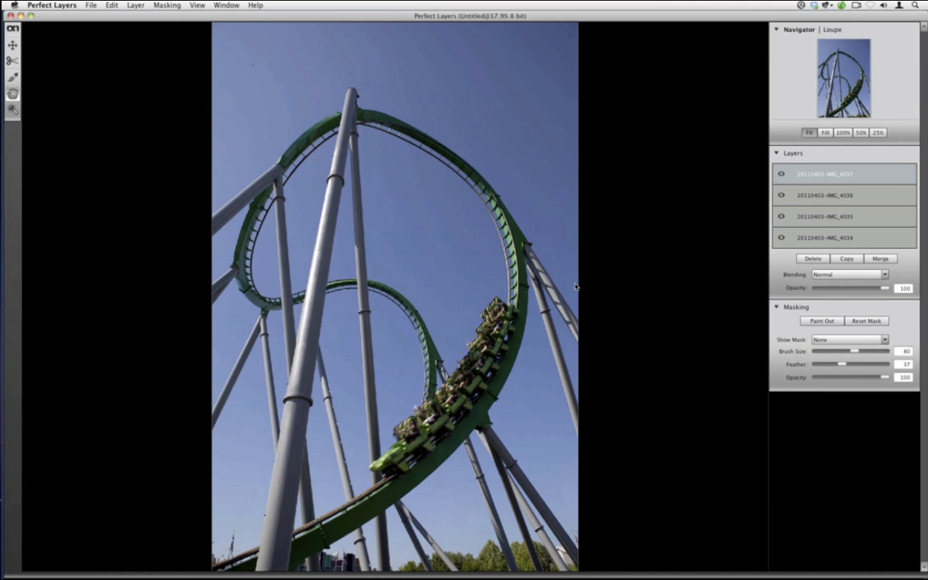
Hide layers IMG_4037 and IMG_4036, and toggle IMG_4035 off and on to compare it with IMG_4034, leaving it shown.
{"action": "left_click", "coordinate": [781, 174]}
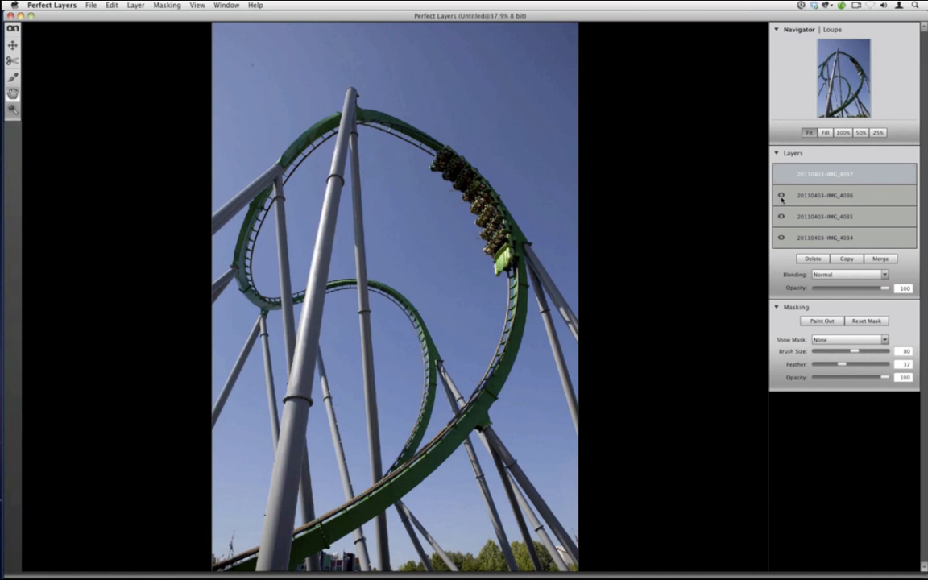
{"action": "left_click", "coordinate": [781, 196]}
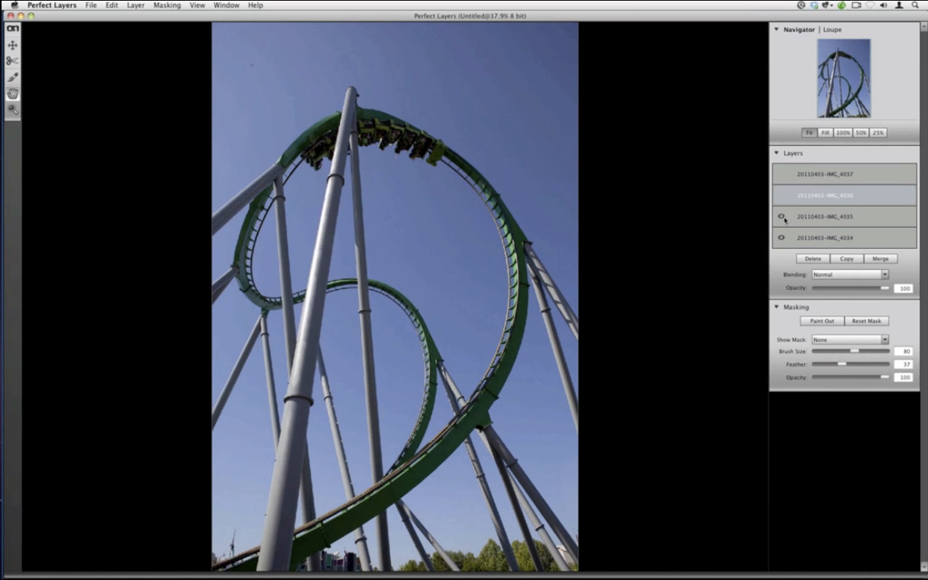
{"action": "left_click", "coordinate": [781, 217]}
{"action": "left_click", "coordinate": [780, 217]}
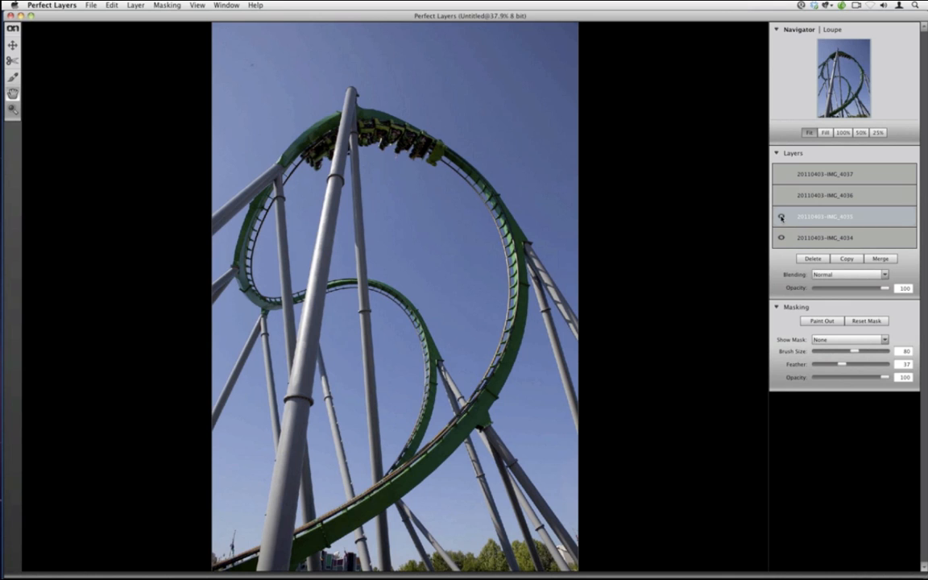
{"action": "left_click", "coordinate": [781, 217]}
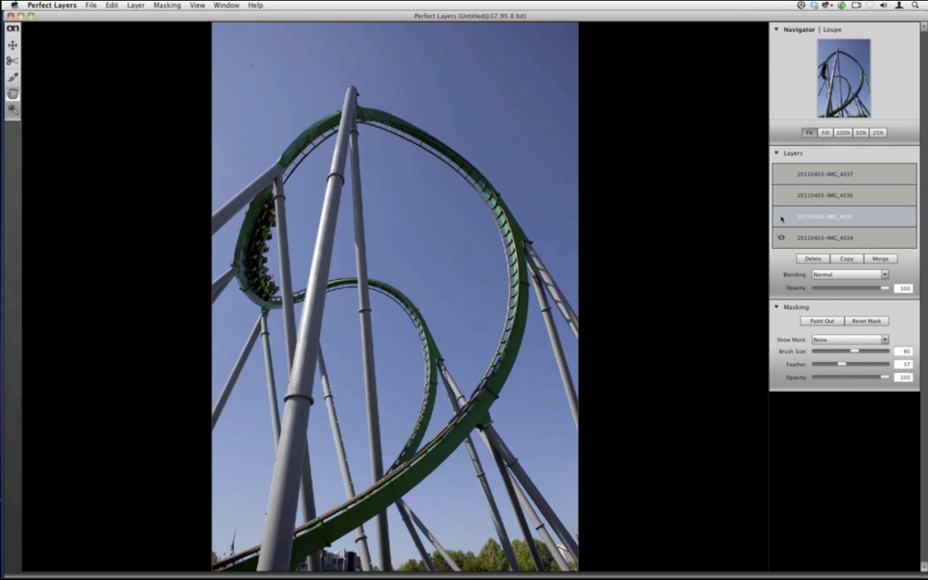
{"action": "left_click", "coordinate": [780, 218]}
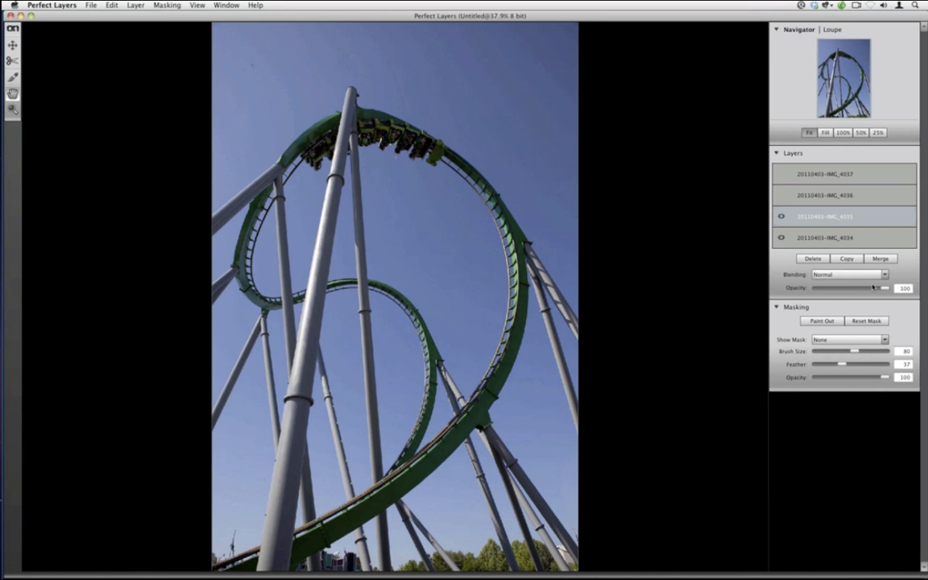
Lower the IMG_4035 layer's opacity to 59 to look at the layer beneath, and restore it to 100.
{"action": "mouse_move", "coordinate": [884, 290]}
{"action": "left_mouse_down"}
{"action": "mouse_move", "coordinate": [857, 289]}
{"action": "mouse_move", "coordinate": [874, 282]}
{"action": "mouse_move", "coordinate": [860, 279]}
{"action": "mouse_move", "coordinate": [869, 288]}
{"action": "left_mouse_up"}
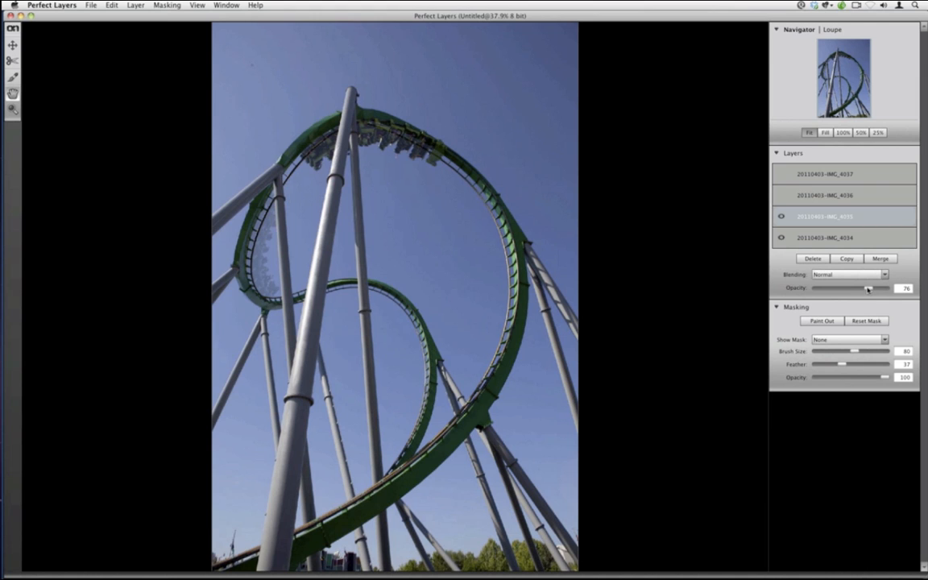
{"action": "left_click_drag", "start_coordinate": [868, 289], "coordinate": [857, 287]}
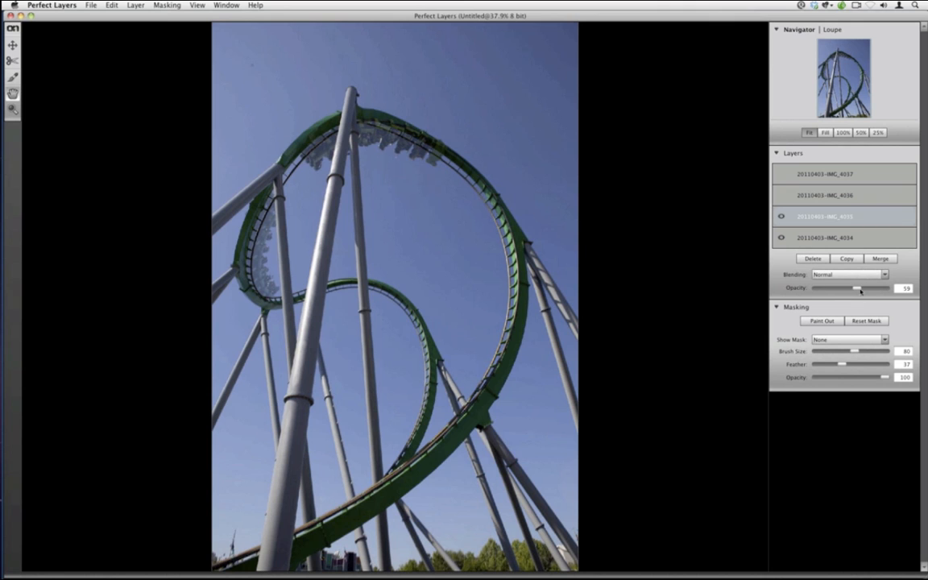
{"action": "left_click", "coordinate": [860, 289]}
{"action": "left_click_drag", "start_coordinate": [856, 288], "coordinate": [896, 289]}
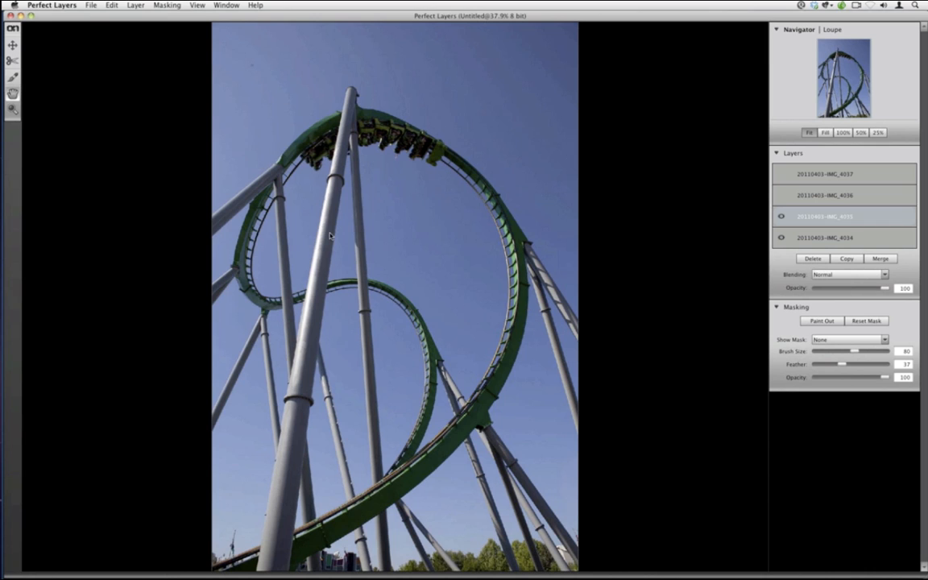
Trim the IMG_4035 layer to a rectangle around the coaster cars at the top of the loop.
{"action": "left_click", "coordinate": [13, 59]}
{"action": "left_click_drag", "start_coordinate": [296, 173], "coordinate": [452, 106]}
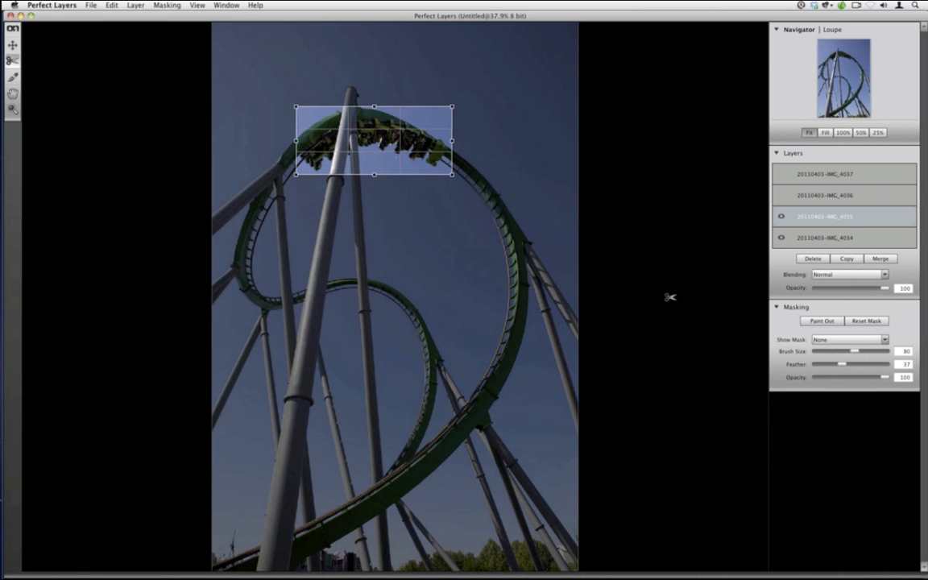
{"action": "key", "text": "Return"}
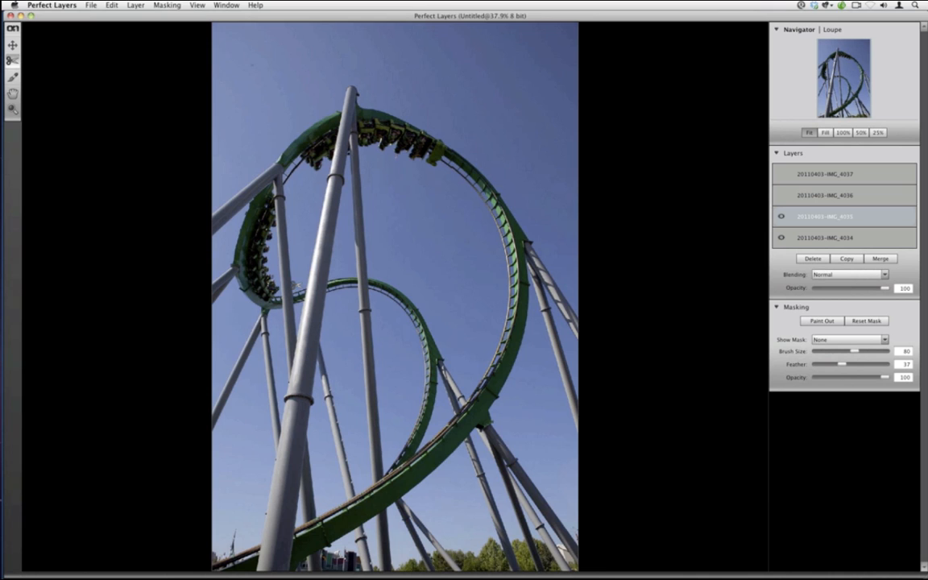
Show the IMG_4036 layer, lower its opacity to 59 to check it against the layers beneath, and restore it to 100.
{"action": "left_click", "coordinate": [780, 203]}
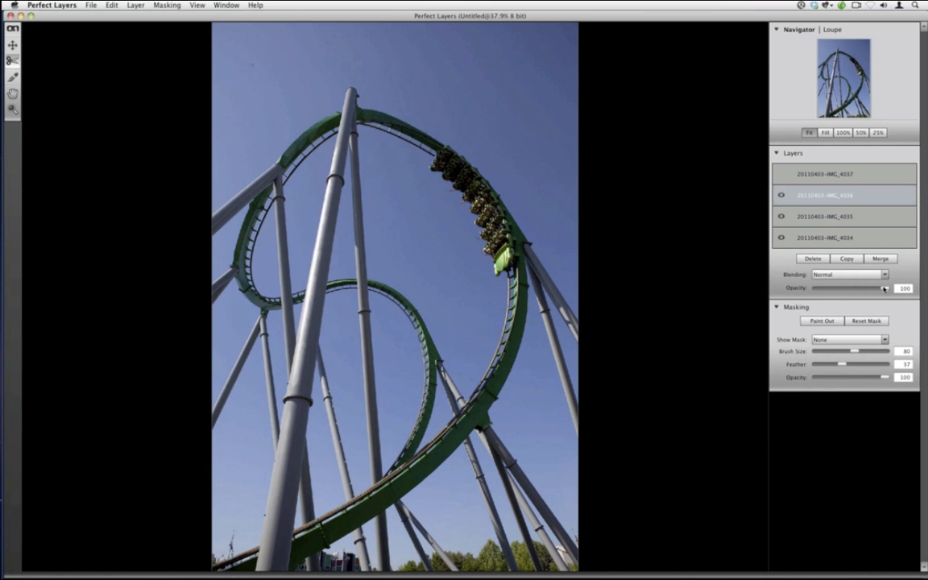
{"action": "left_click", "coordinate": [856, 287]}
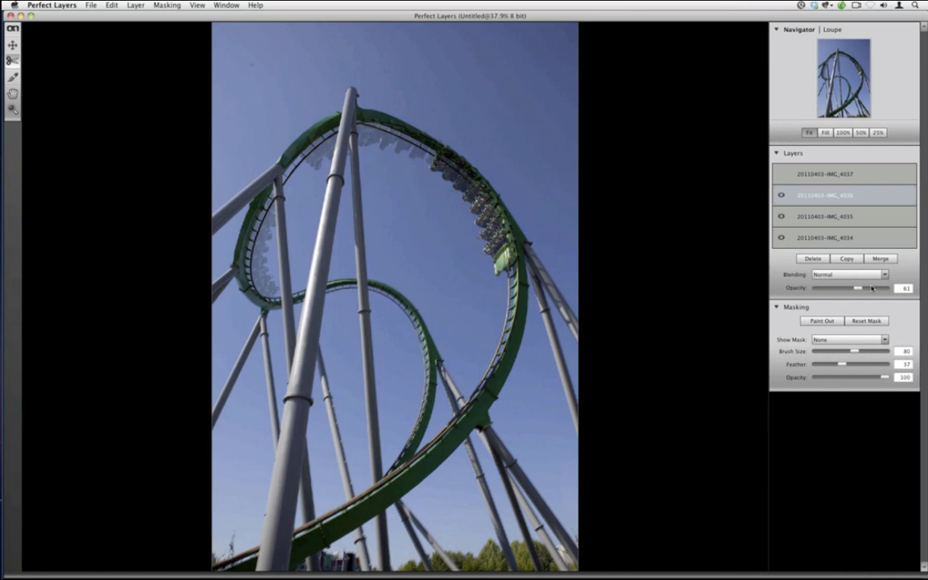
{"action": "left_click_drag", "start_coordinate": [876, 290], "coordinate": [857, 288]}
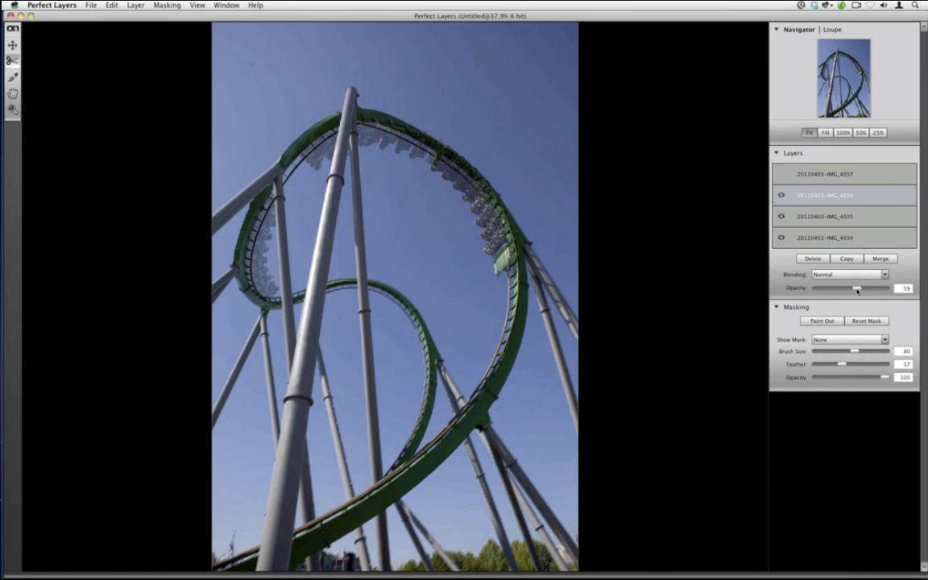
{"action": "left_click_drag", "start_coordinate": [858, 288], "coordinate": [890, 288]}
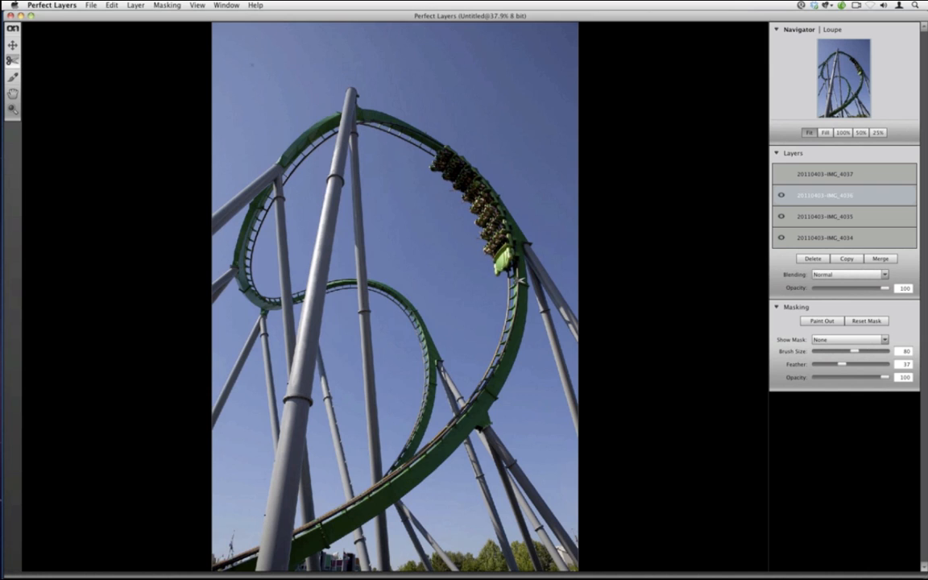
Trim the IMG_4036 layer to a rectangle around its coaster cars and mask out the rear cars overlapping the train at the loop's top.
{"action": "left_click_drag", "start_coordinate": [520, 280], "coordinate": [427, 142]}
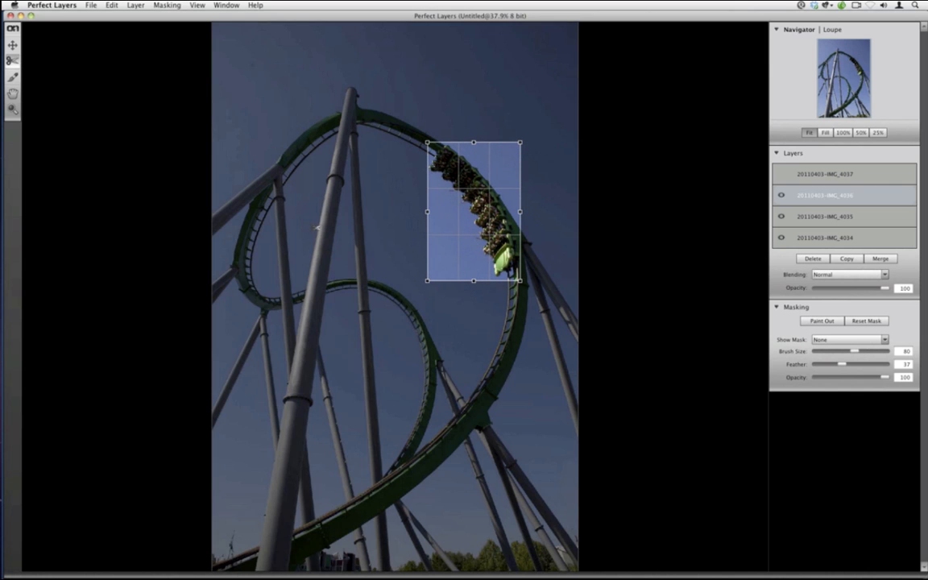
{"action": "key", "text": "Return"}
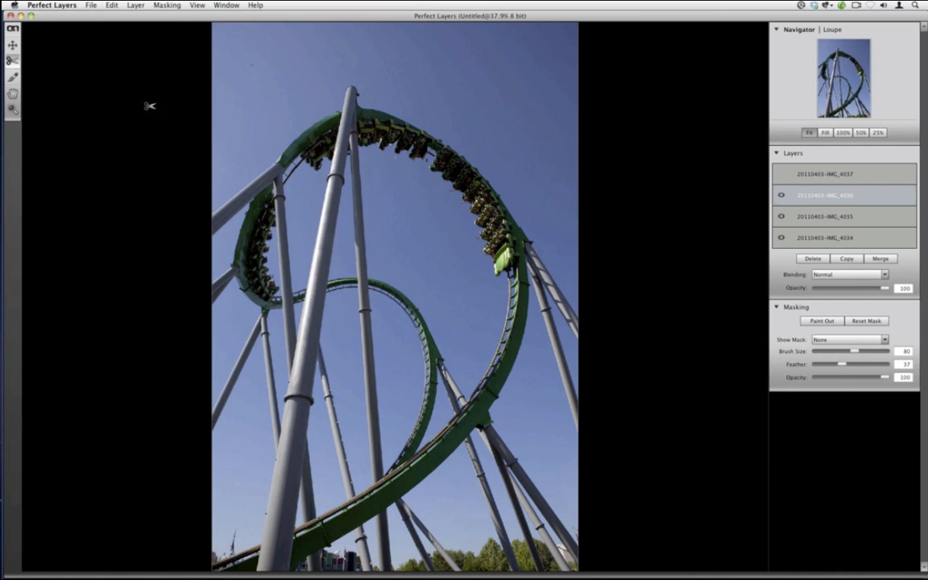
{"action": "left_click", "coordinate": [13, 79]}
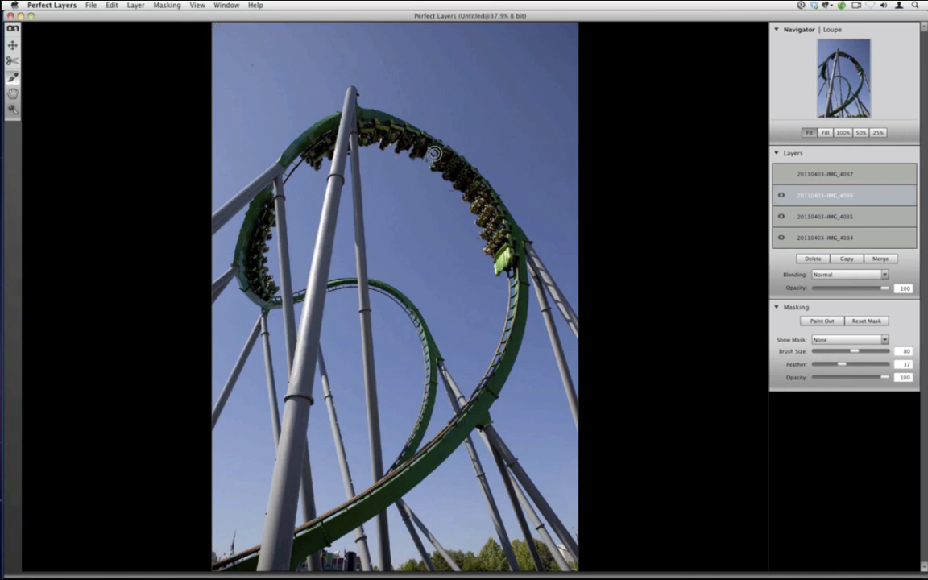
{"action": "mouse_move", "coordinate": [438, 146]}
{"action": "left_mouse_down"}
{"action": "mouse_move", "coordinate": [431, 164]}
{"action": "mouse_move", "coordinate": [441, 164]}
{"action": "mouse_move", "coordinate": [450, 140]}
{"action": "left_mouse_up"}
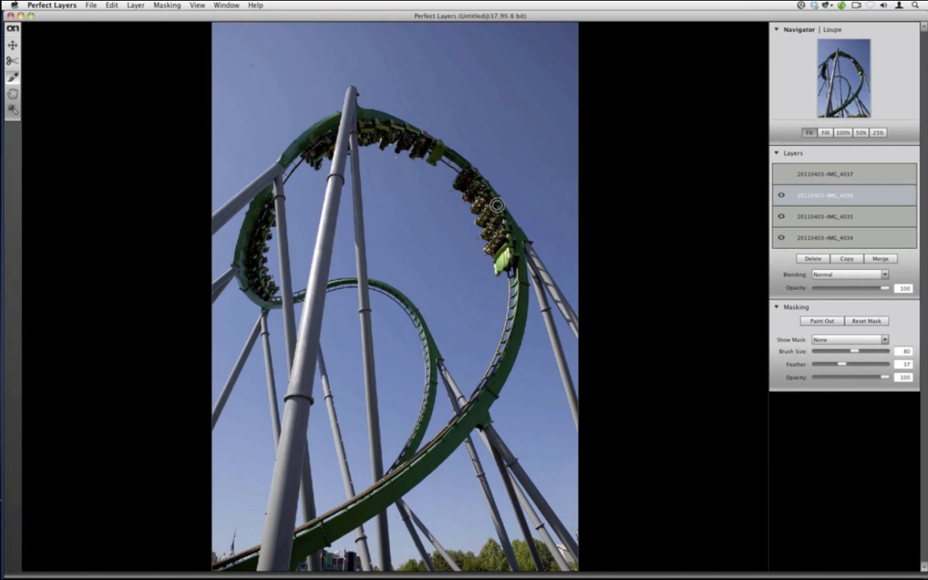
Show the IMG_4037 layer, lower its opacity to 52, and shift it slightly to align its track with the layers beneath.
{"action": "left_click", "coordinate": [13, 44]}
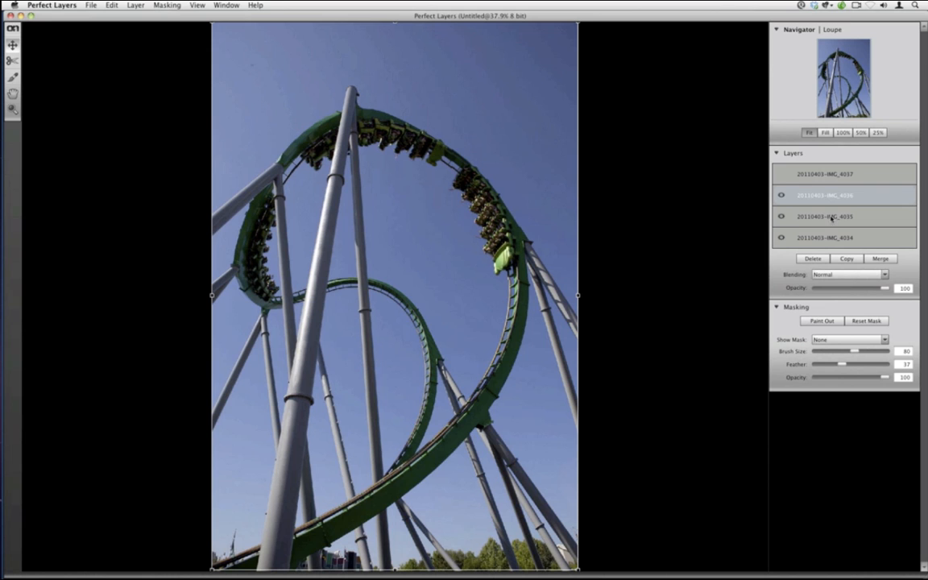
{"action": "left_click", "coordinate": [785, 179]}
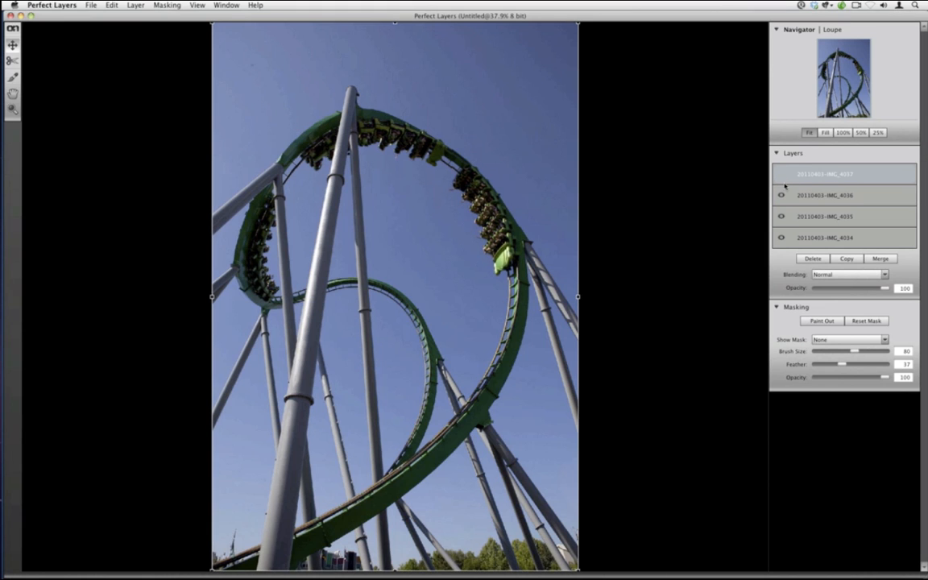
{"action": "left_click", "coordinate": [780, 174]}
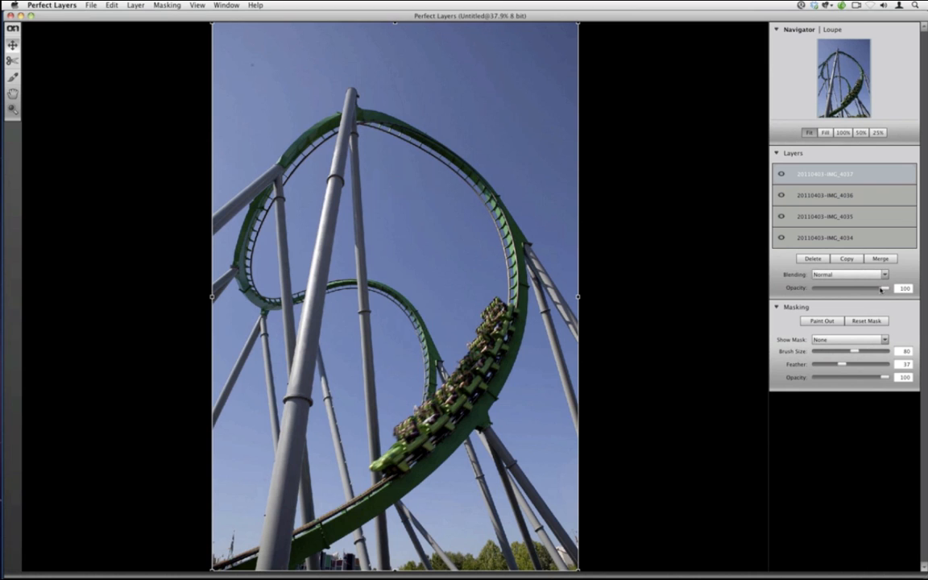
{"action": "left_click_drag", "start_coordinate": [881, 290], "coordinate": [852, 289]}
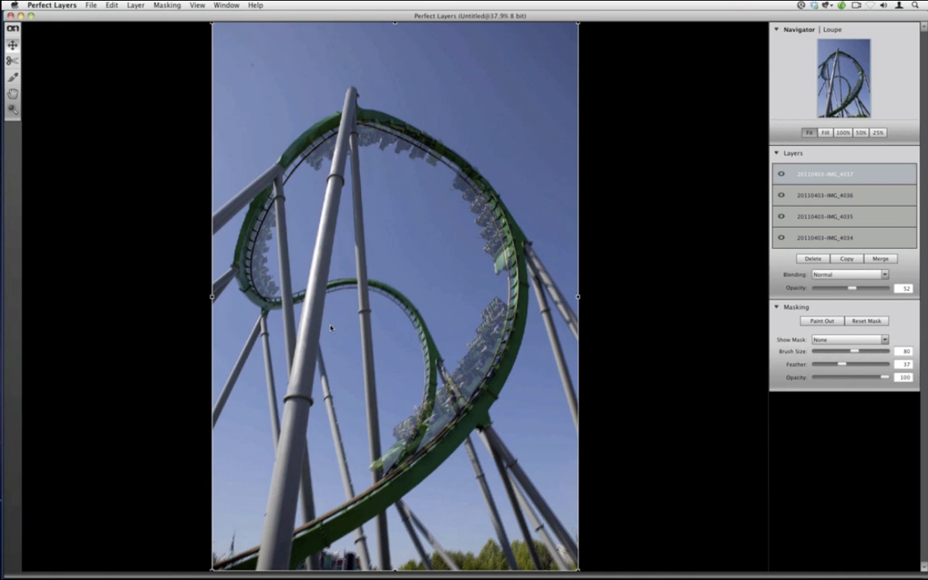
{"action": "left_click_drag", "start_coordinate": [326, 321], "coordinate": [333, 325]}
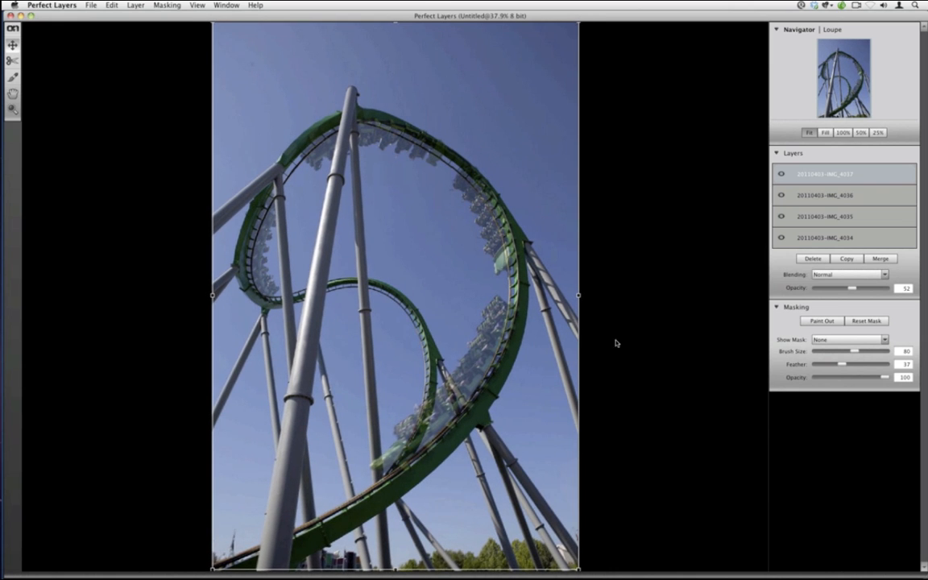
Restore the IMG_4037 layer's opacity to 100 and trim it to a rectangle around the coaster cars on the lower curve of the loop.
{"action": "left_click", "coordinate": [13, 60]}
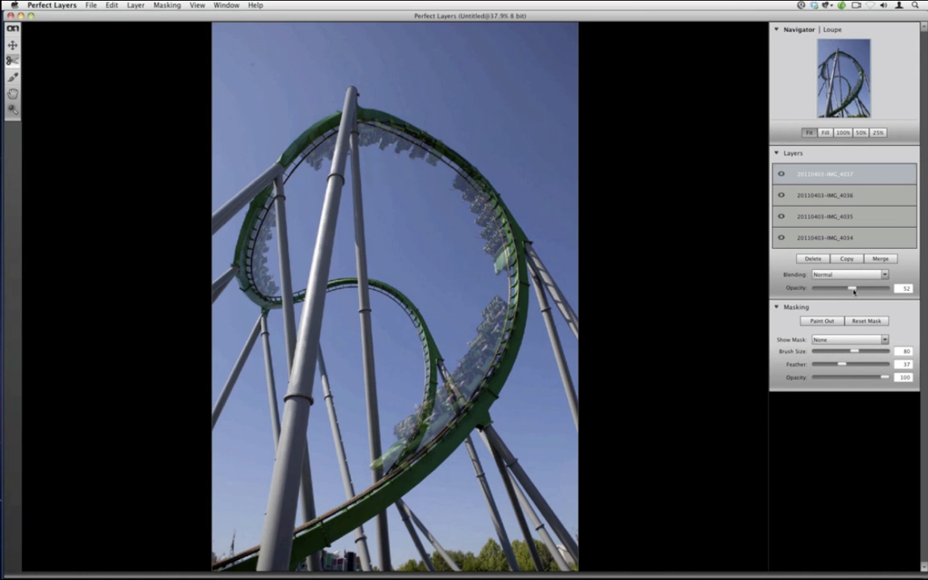
{"action": "left_click_drag", "start_coordinate": [853, 288], "coordinate": [887, 288]}
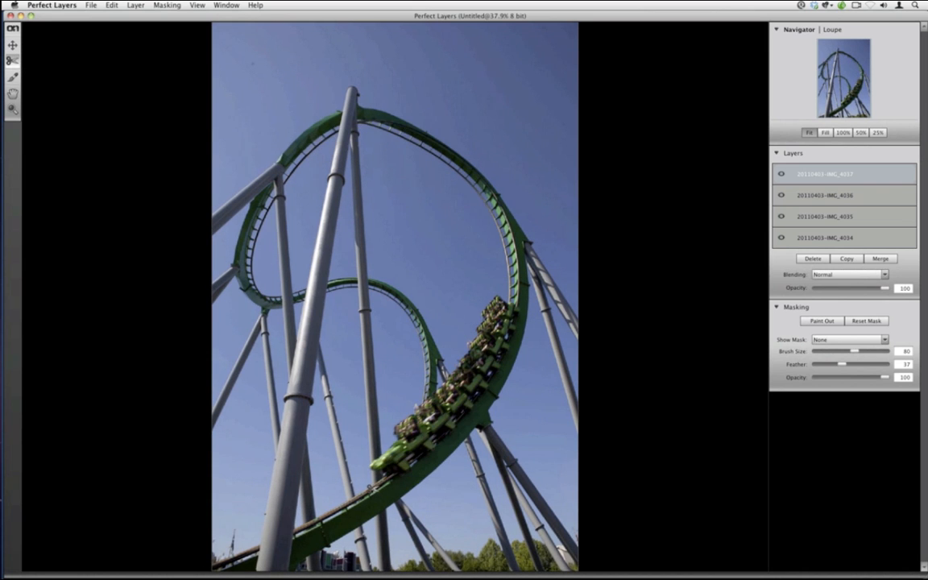
{"action": "left_click_drag", "start_coordinate": [372, 491], "coordinate": [525, 291]}
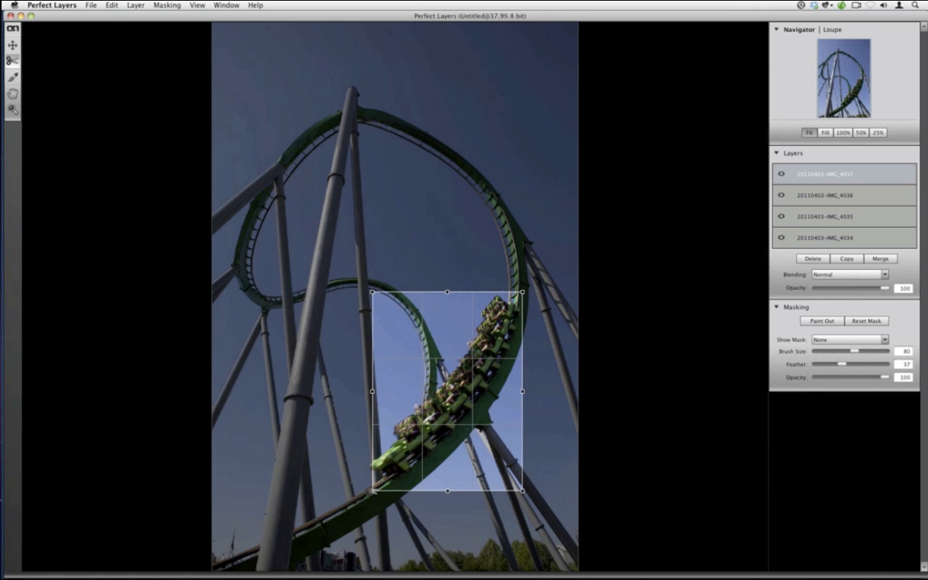
{"action": "left_click_drag", "start_coordinate": [373, 490], "coordinate": [368, 492]}
{"action": "mouse_move", "coordinate": [422, 415]}
{"action": "left_mouse_down"}
{"action": "mouse_move", "coordinate": [429, 435]}
{"action": "mouse_move", "coordinate": [423, 416]}
{"action": "left_mouse_up"}
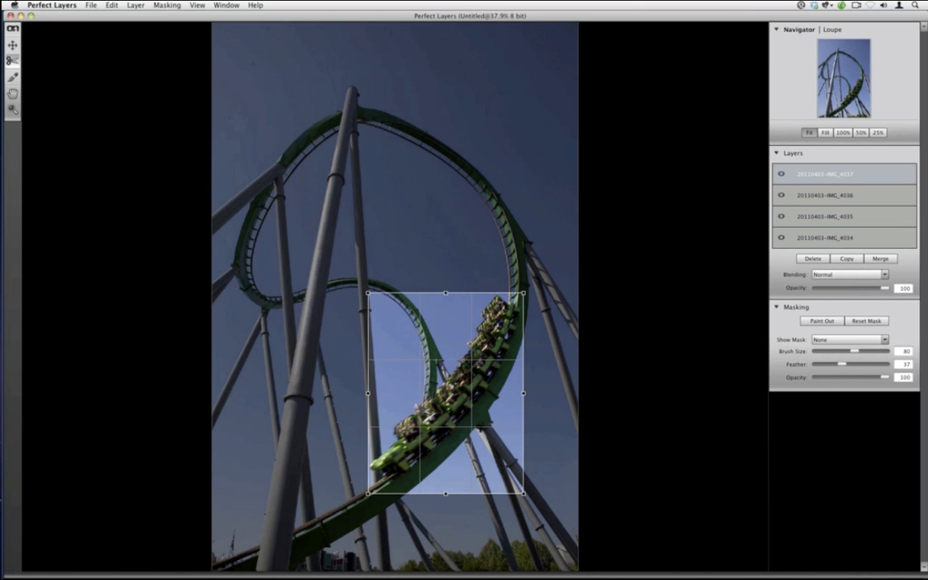
{"action": "key", "text": "Return"}
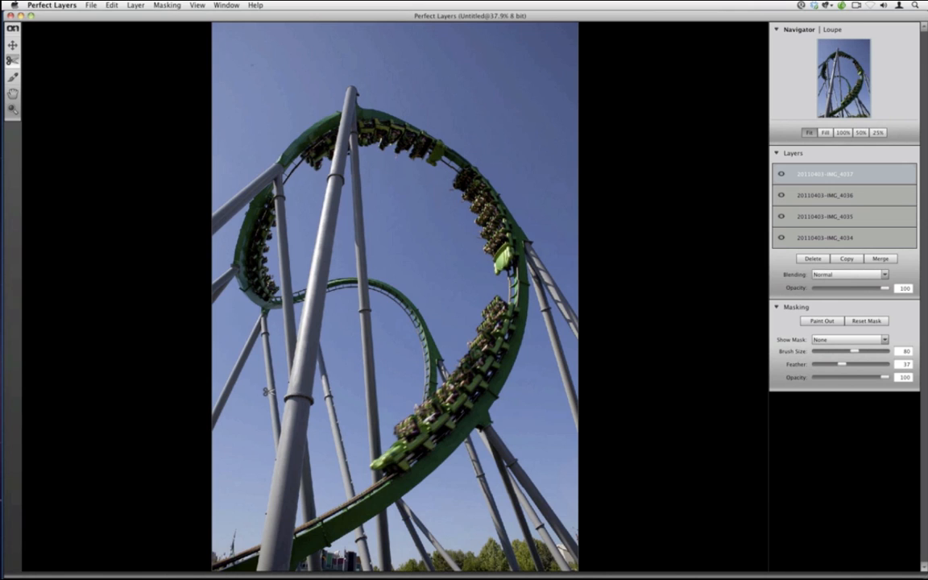
Save the layered composite as RollerCoaster-MotorDriveSeq in the RollerCoaster folder.
{"action": "left_click", "coordinate": [91, 5]}
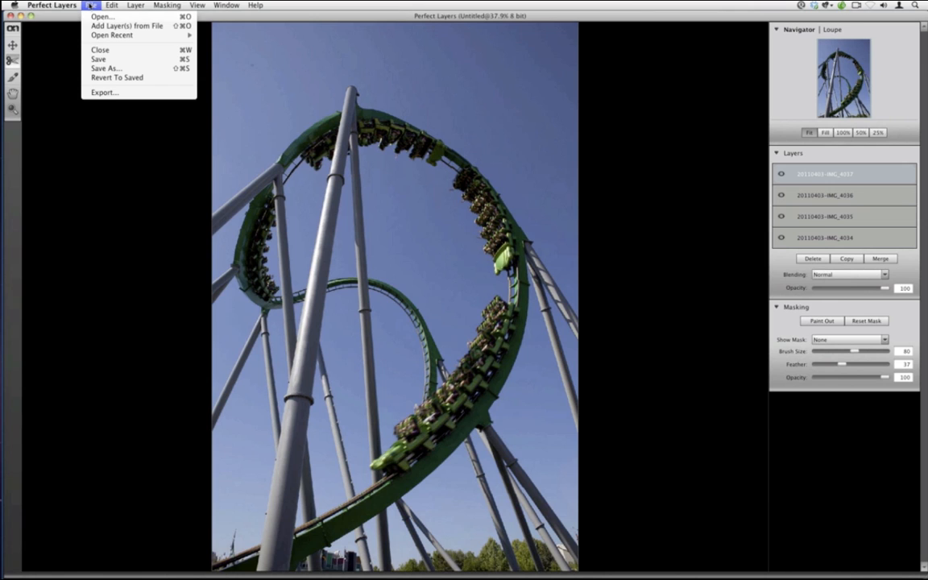
{"action": "left_click", "coordinate": [95, 60]}
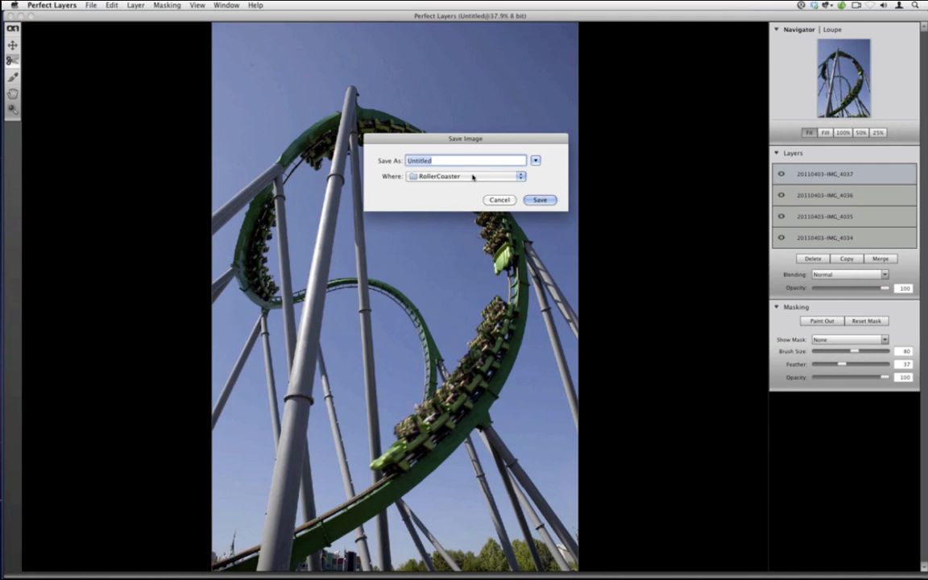
{"action": "type", "text": "RollerCoaster-MotorDriveSeq"}
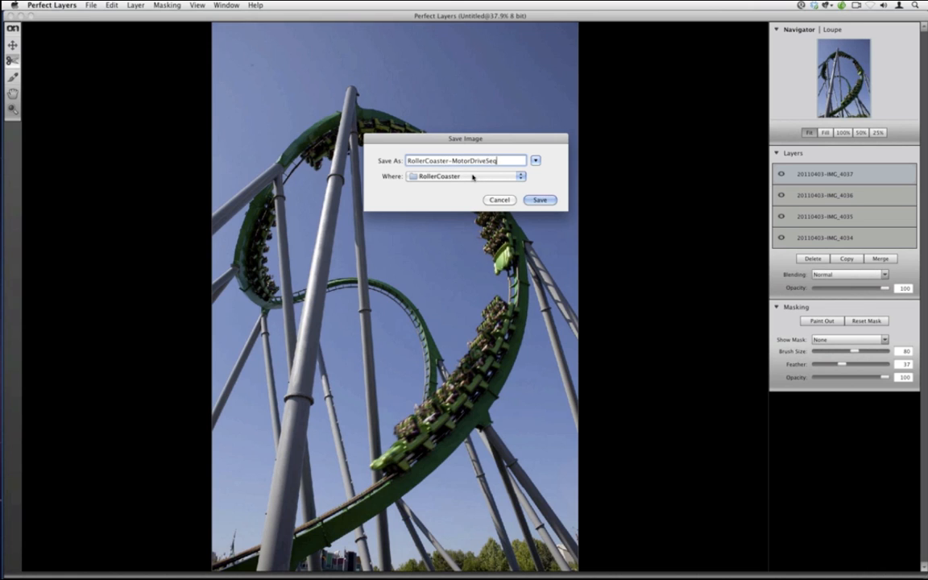
{"action": "key", "text": "Return"}
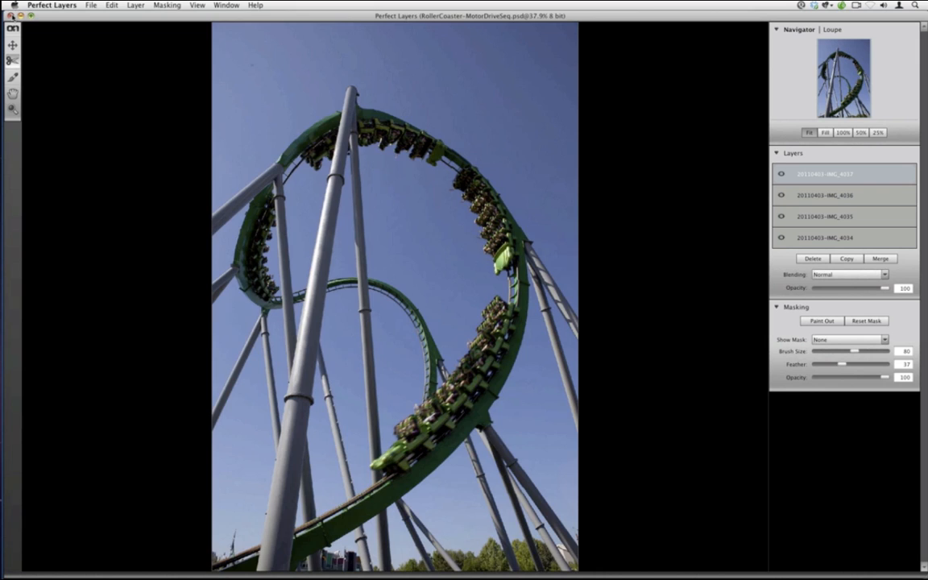
Close the composite's window and open RollerCoaster-MotorDriveSeq.psd from the RollerCoaster folder in Photoshop.
{"action": "left_click", "coordinate": [10, 14]}
{"action": "left_click", "coordinate": [476, 300]}
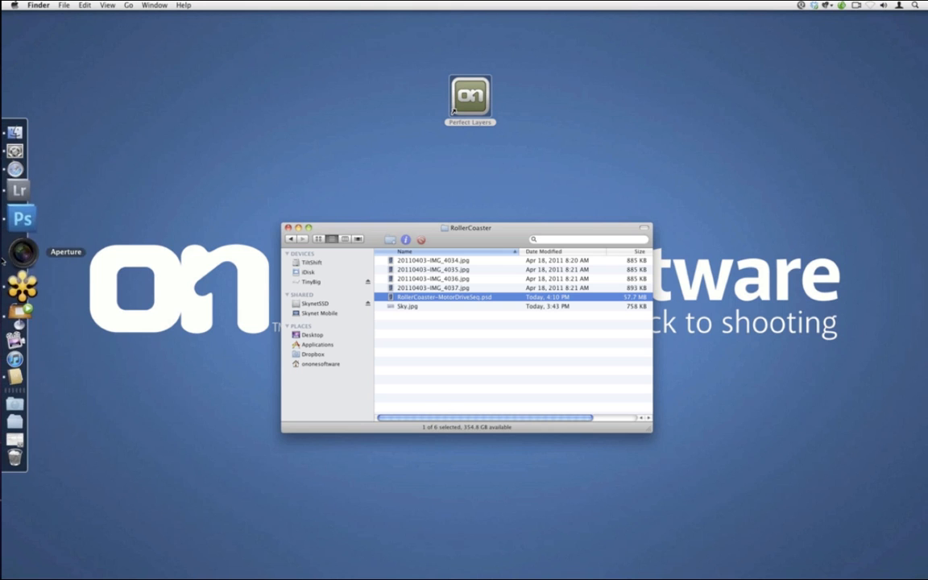
{"action": "left_click", "coordinate": [12, 239]}
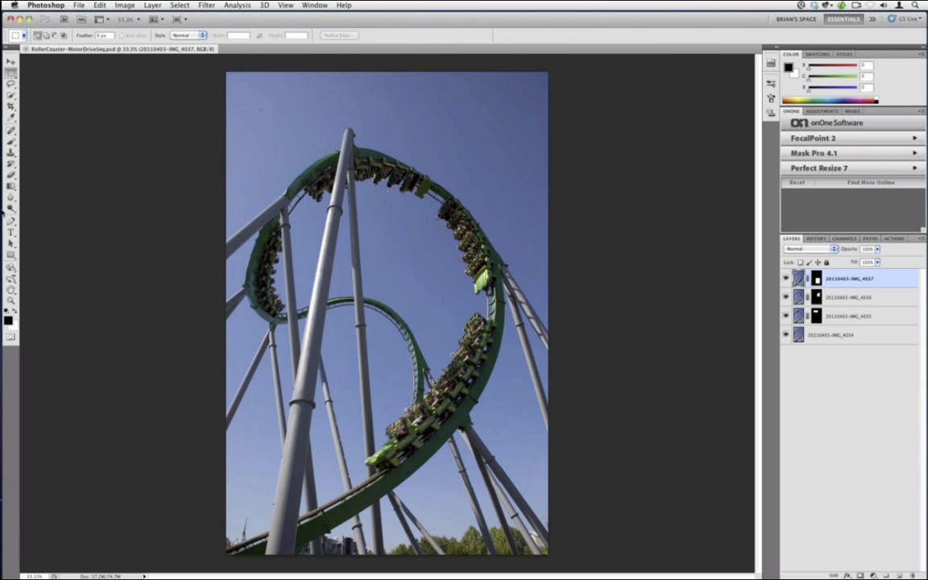
Open Sky.jpg from the RollerCoaster folder in Photoshop and rotate its canvas 90° clockwise.
{"action": "mouse_move", "coordinate": [4, 202]}
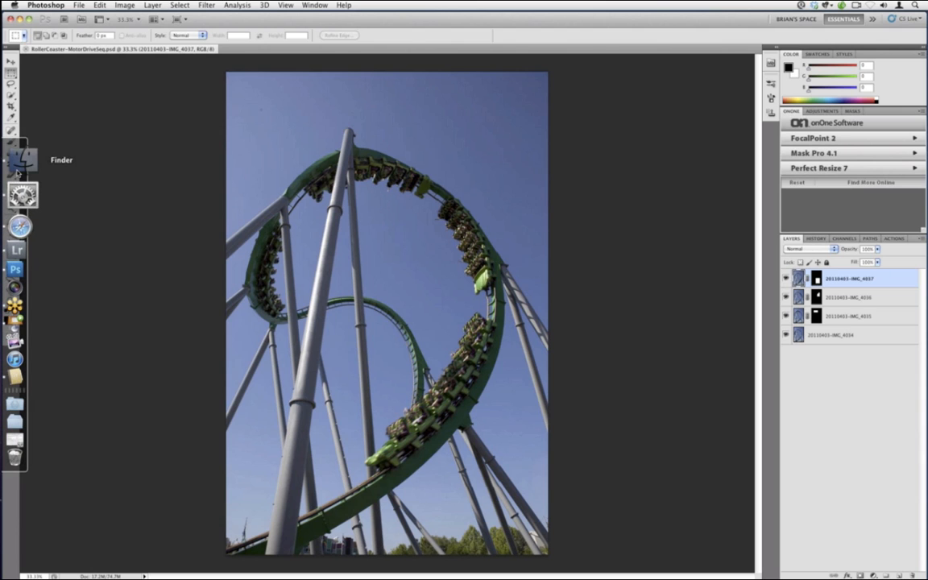
{"action": "left_click", "coordinate": [16, 172]}
{"action": "left_click_drag", "start_coordinate": [414, 310], "coordinate": [17, 243]}
{"action": "left_click", "coordinate": [16, 242]}
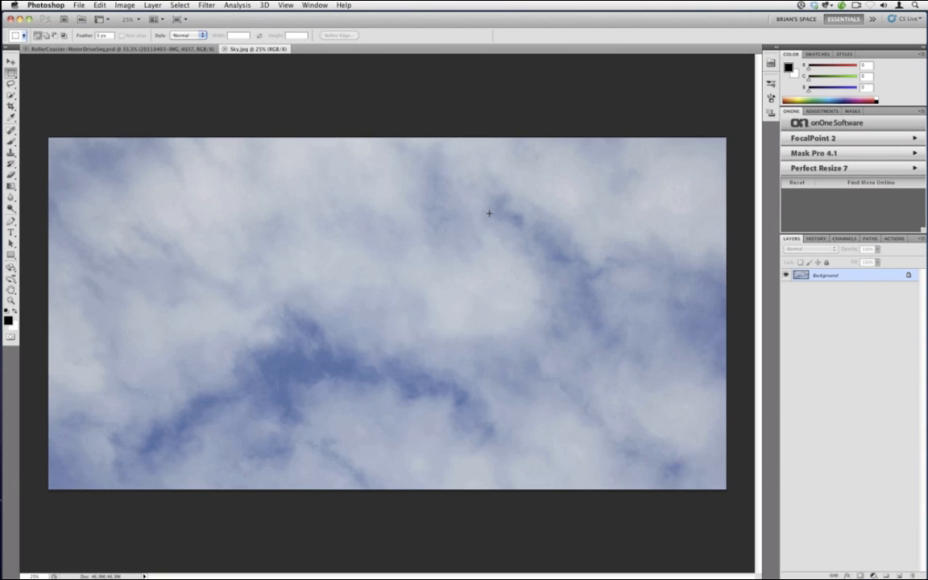
{"action": "left_click", "coordinate": [124, 5]}
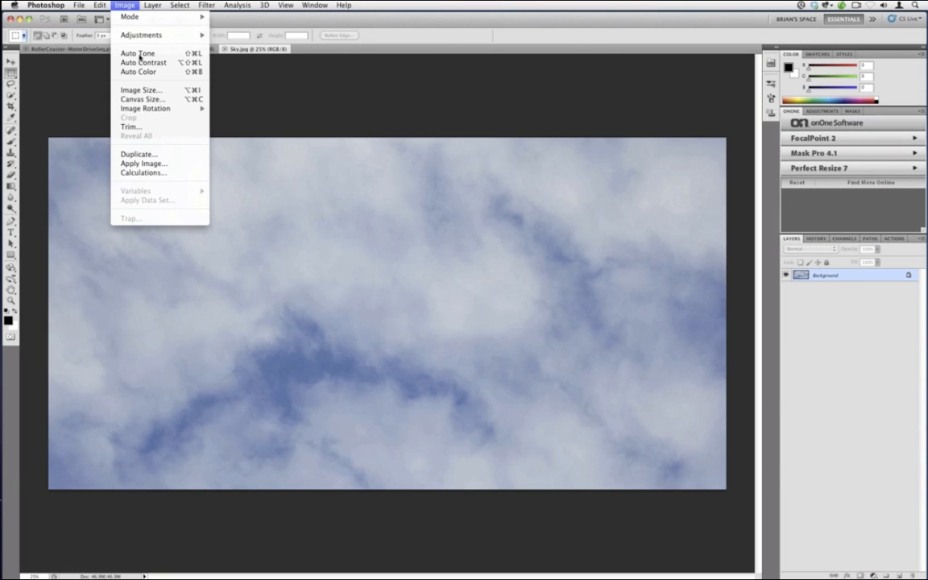
{"action": "mouse_move", "coordinate": [180, 108]}
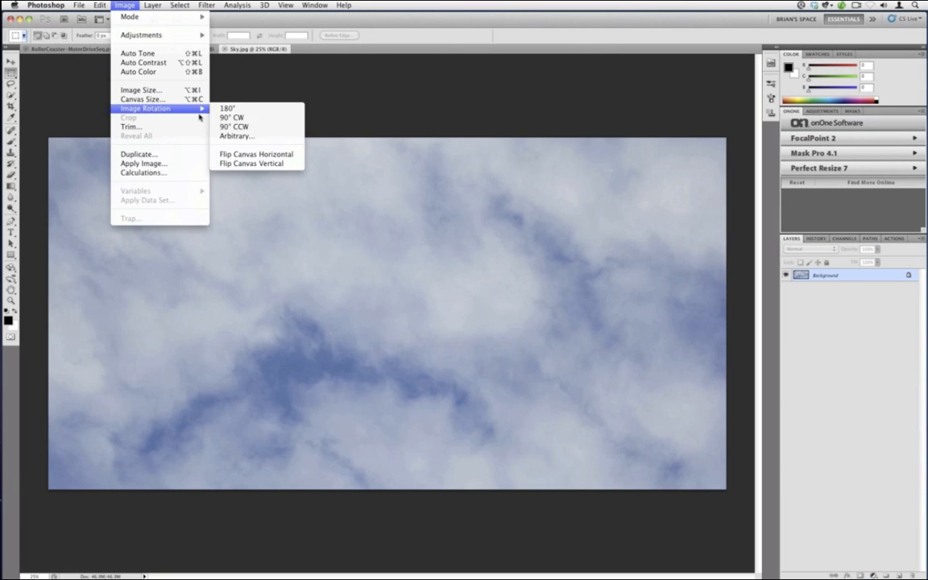
{"action": "left_click", "coordinate": [279, 118]}
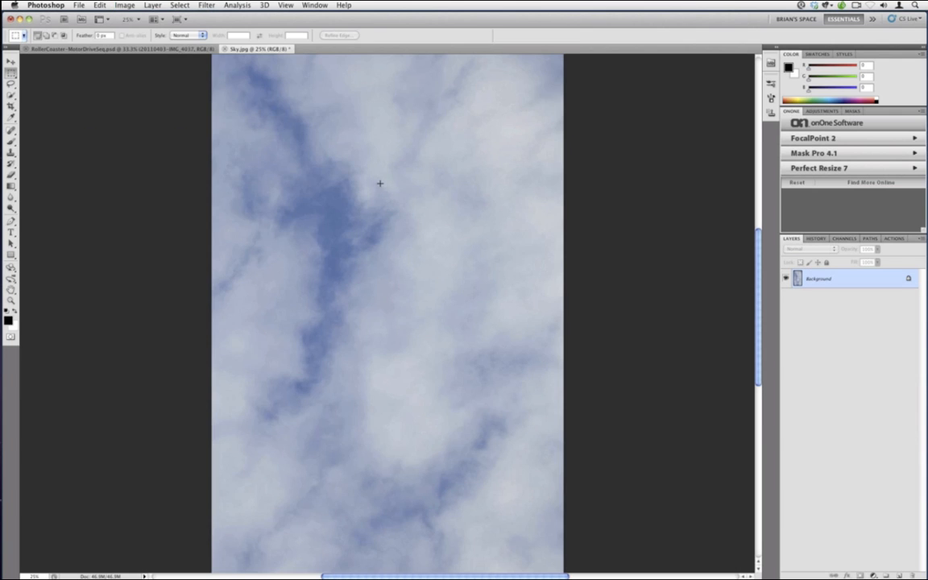
Merge the visible layers of RollerCoaster-MotorDriveSeq.psd into a new layer, keeping the originals, and name it Merged Layer.
{"action": "left_click", "coordinate": [133, 48]}
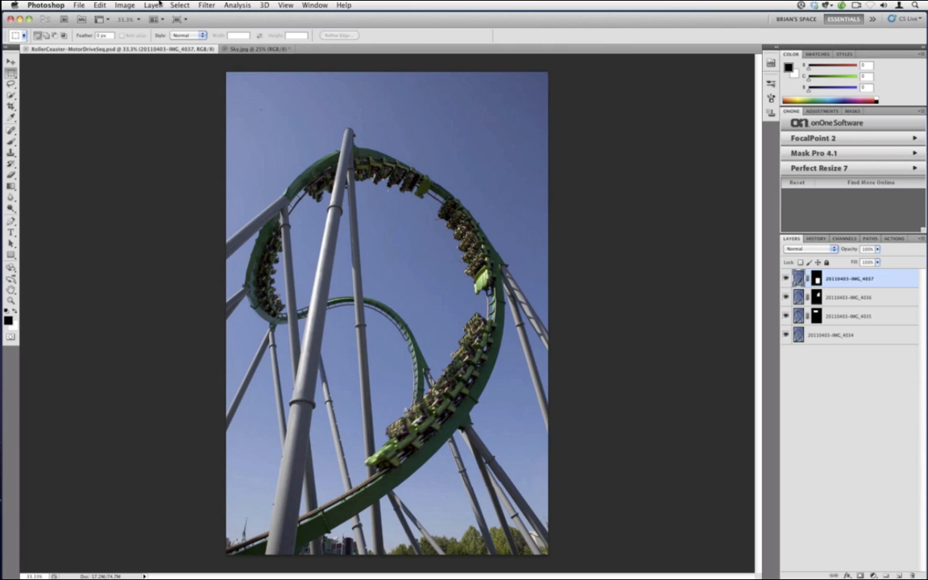
{"action": "left_click", "coordinate": [153, 4]}
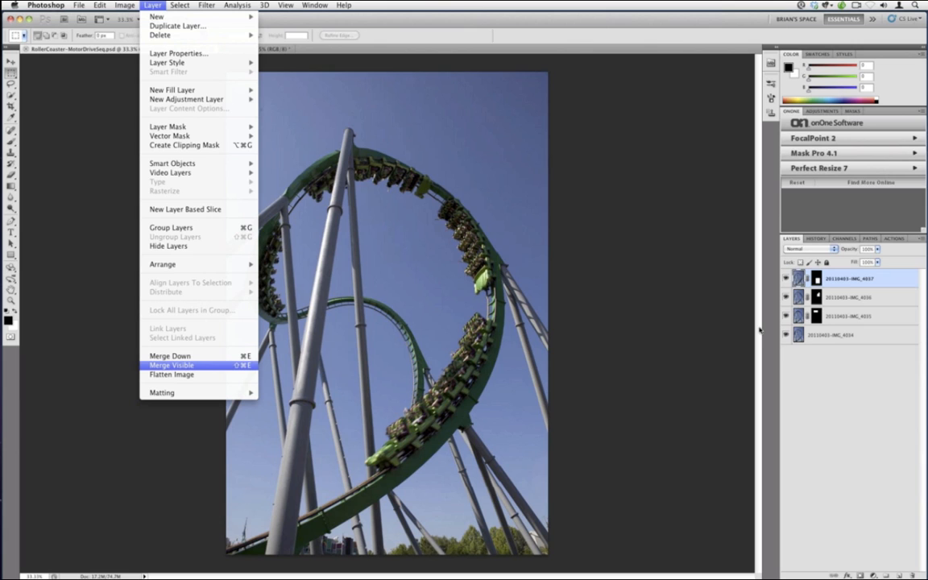
{"action": "left_click", "coordinate": [225, 366], "text": "alt"}
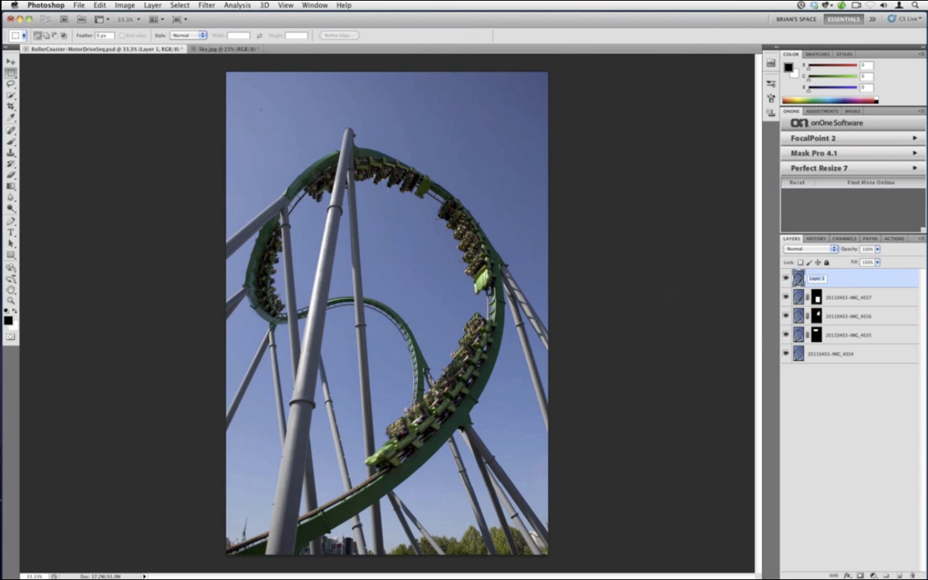
{"action": "type", "text": "Merged Layer"}
{"action": "key", "text": "Return"}
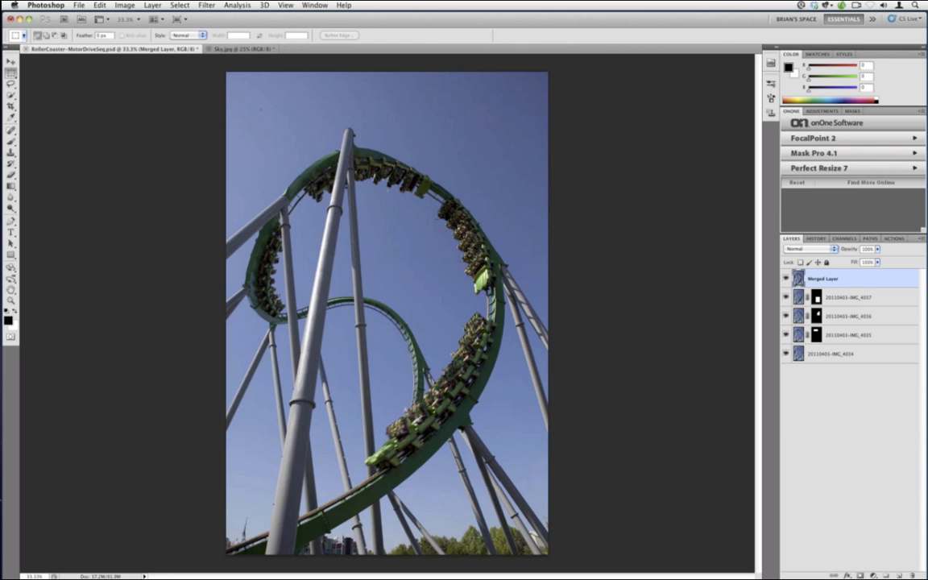
Select the entire image in Sky.jpg.
{"action": "left_click", "coordinate": [240, 48]}
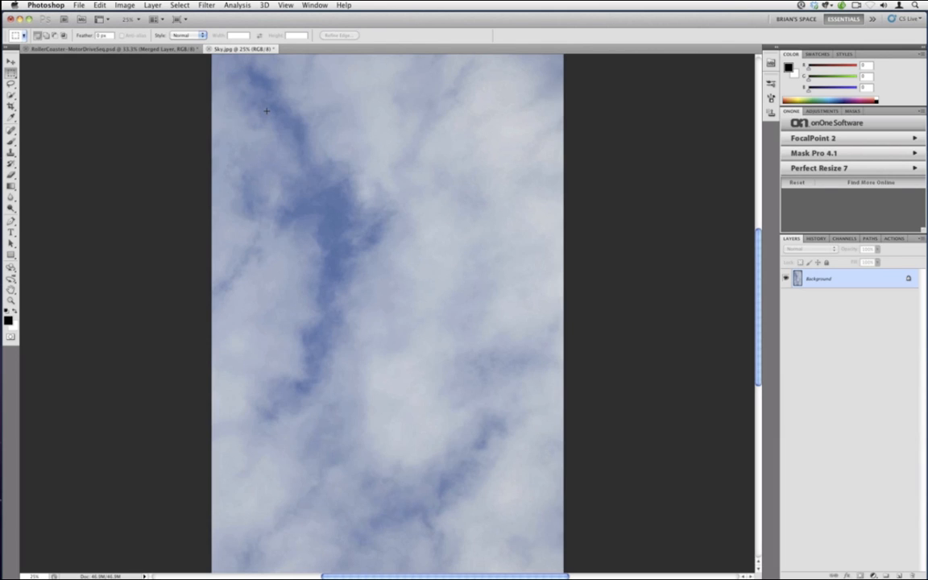
{"action": "key", "text": "super+a"}
{"action": "left_click_drag", "start_coordinate": [301, 120], "coordinate": [183, 59]}
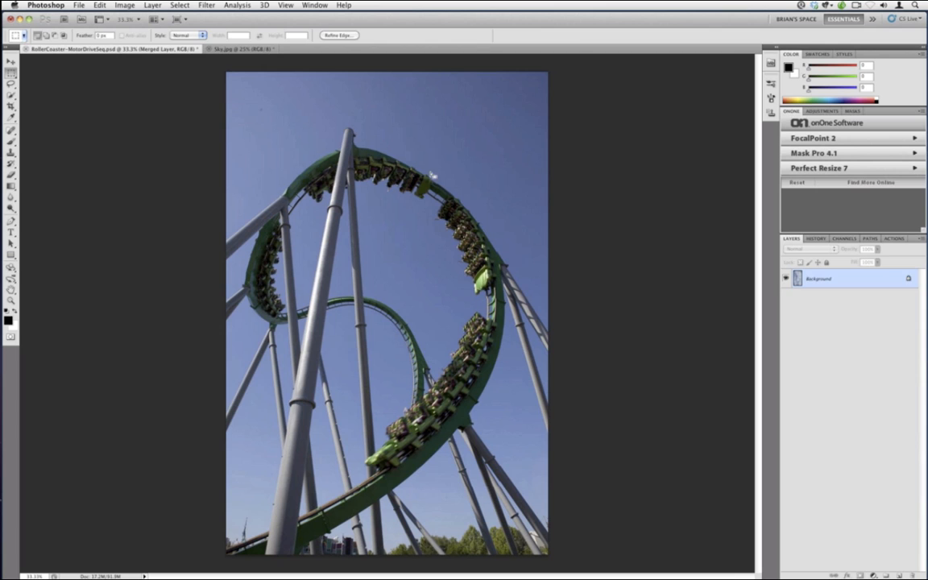
{"action": "left_click_drag", "start_coordinate": [433, 175], "coordinate": [433, 175]}
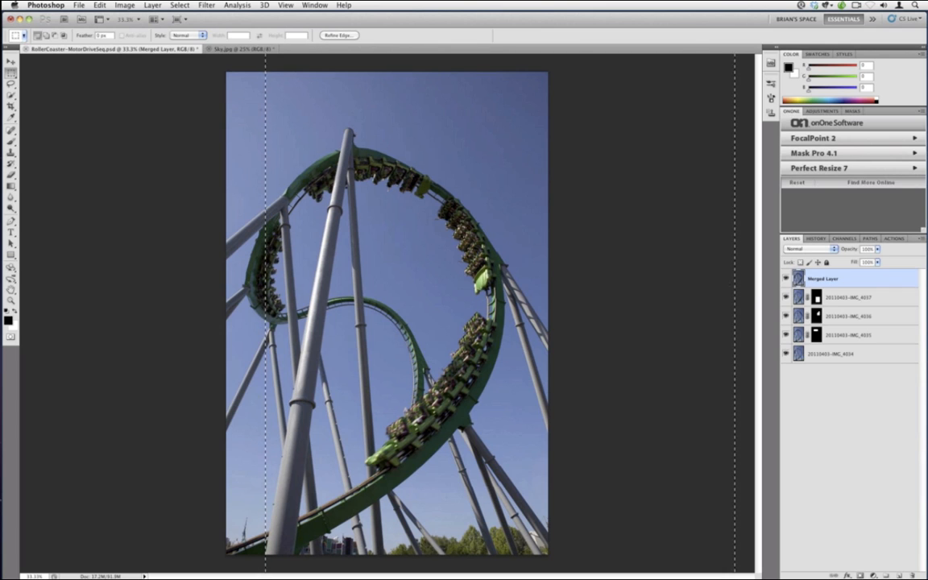
{"action": "left_click_drag", "start_coordinate": [473, 123], "coordinate": [354, 112]}
{"action": "left_click", "coordinate": [816, 238]}
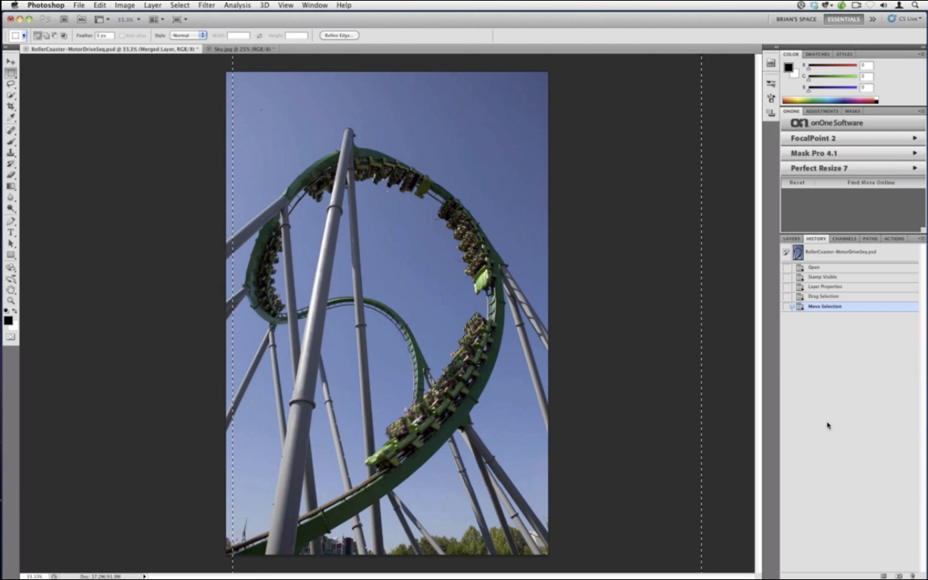
{"action": "left_click", "coordinate": [816, 287]}
{"action": "left_click", "coordinate": [792, 239]}
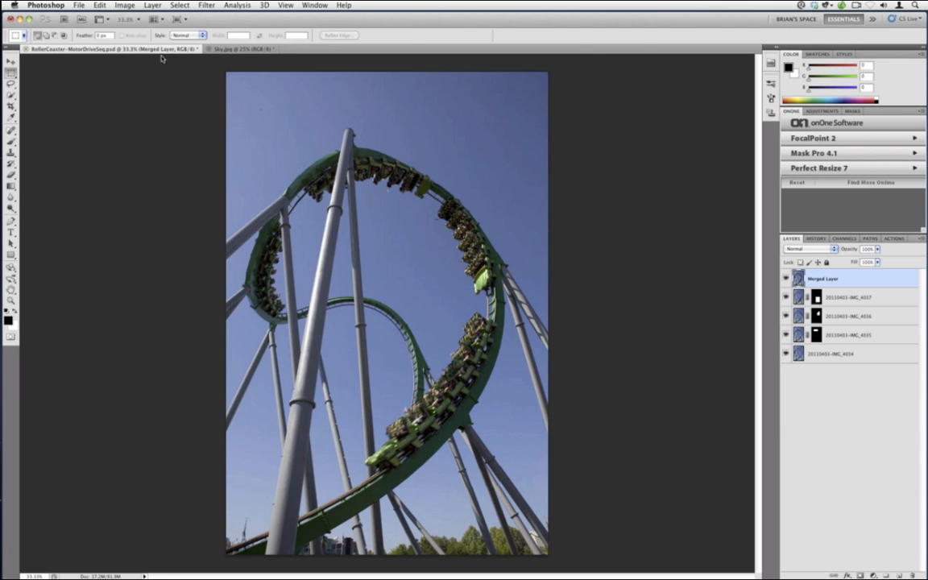
Copy the selected sky into RollerCoaster-MotorDriveSeq.psd as a new layer and place it directly beneath Merged Layer.
{"action": "left_click", "coordinate": [211, 49]}
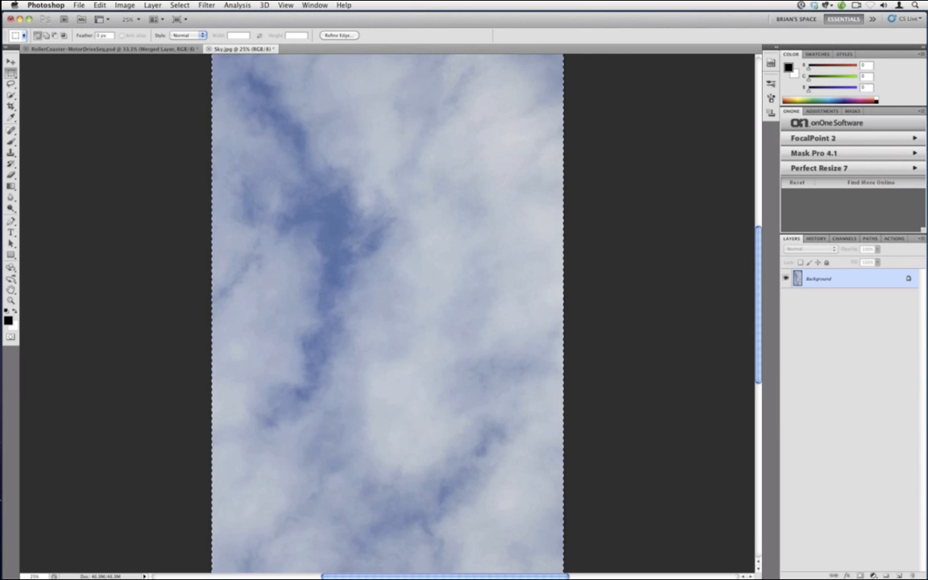
{"action": "left_click", "coordinate": [105, 49]}
{"action": "key", "text": "super+v"}
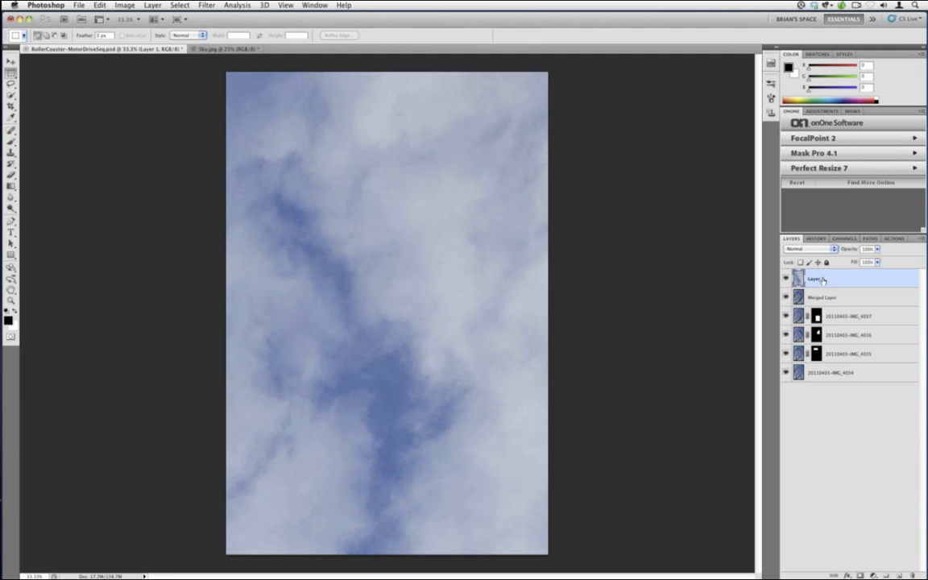
{"action": "left_click_drag", "start_coordinate": [824, 279], "coordinate": [821, 298]}
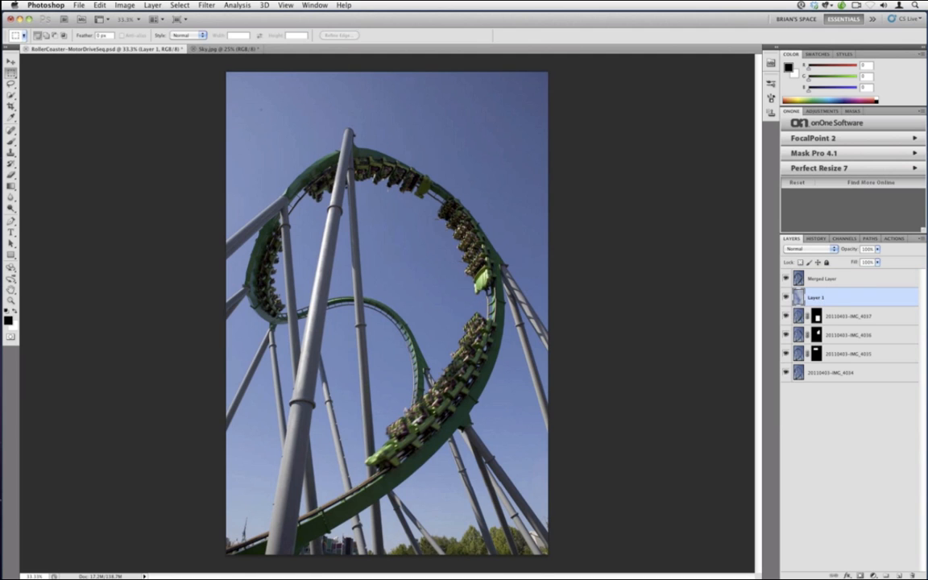
Add a layer mask to Merged Layer and open the layer in Mask Pro 4.1.
{"action": "left_click", "coordinate": [829, 279]}
{"action": "mouse_move", "coordinate": [860, 251]}
{"action": "left_mouse_down"}
{"action": "mouse_move", "coordinate": [820, 260]}
{"action": "mouse_move", "coordinate": [873, 258]}
{"action": "left_mouse_up"}
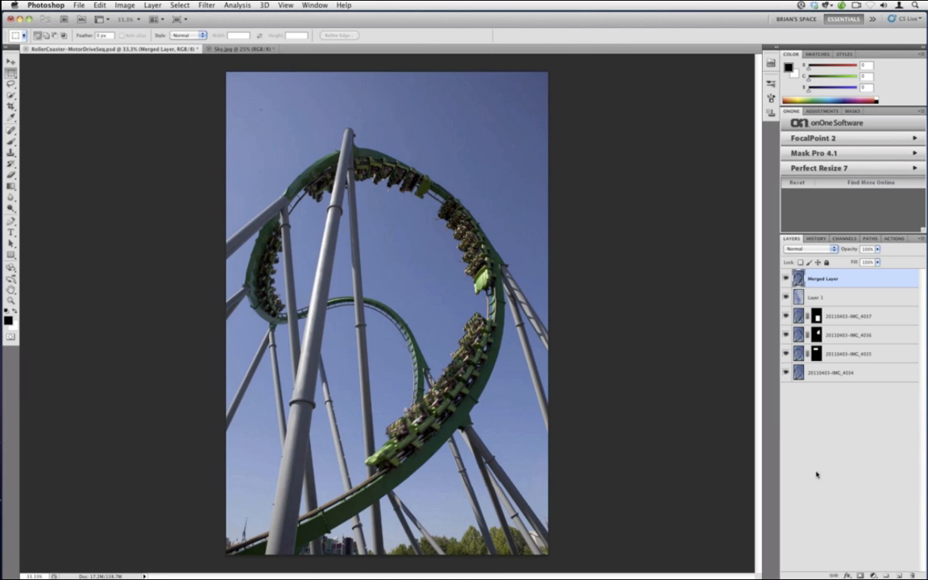
{"action": "left_click", "coordinate": [860, 576]}
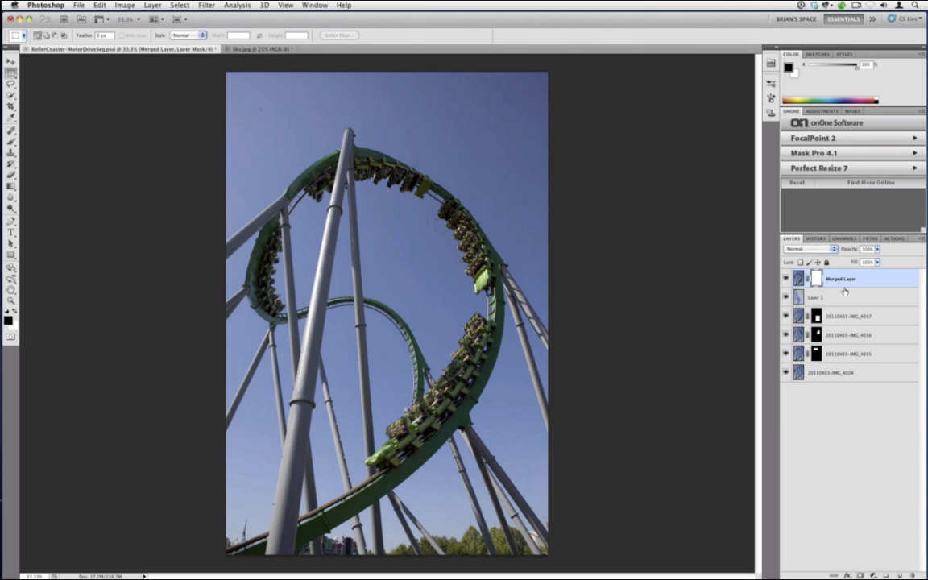
{"action": "left_click", "coordinate": [822, 154]}
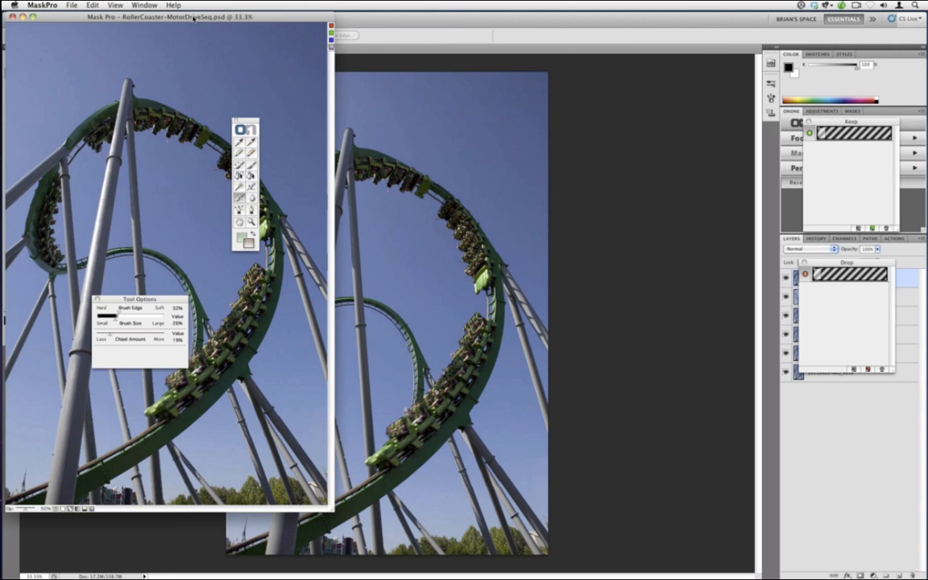
Enlarge the Mask Pro window to fill the screen and move the tool palette farther away from the image.
{"action": "left_click_drag", "start_coordinate": [193, 18], "coordinate": [188, 17]}
{"action": "left_click", "coordinate": [142, 5]}
{"action": "left_click", "coordinate": [158, 18]}
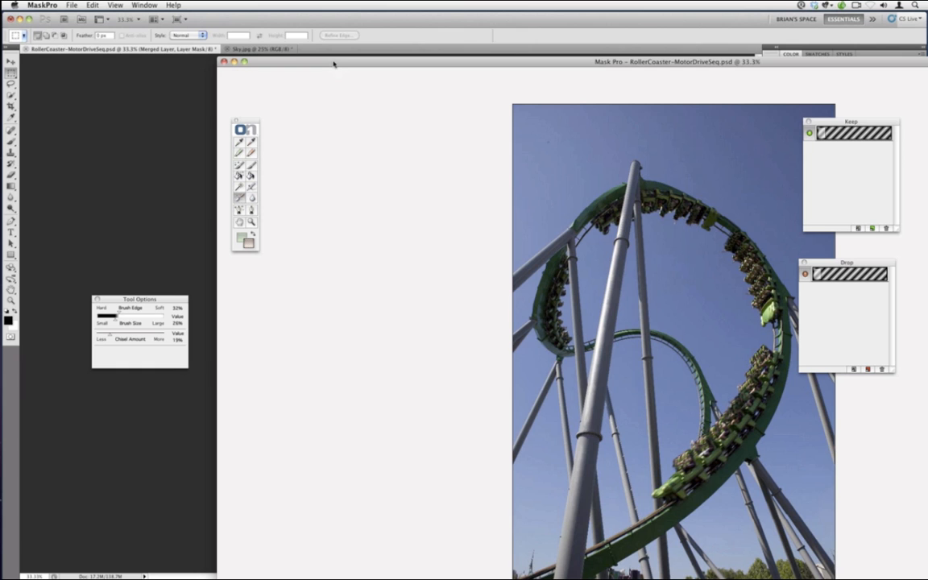
{"action": "left_click_drag", "start_coordinate": [334, 64], "coordinate": [328, 62]}
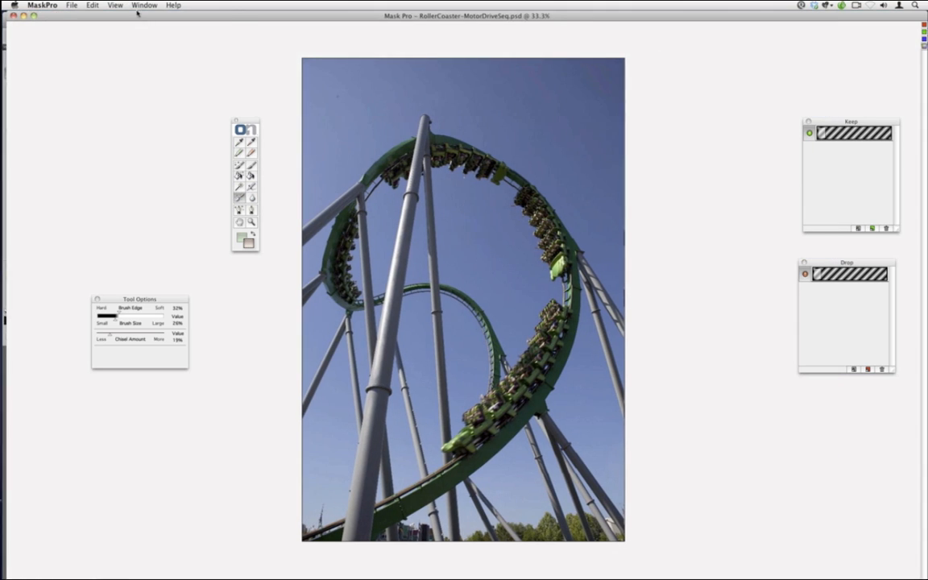
{"action": "left_click", "coordinate": [144, 4]}
{"action": "left_click", "coordinate": [198, 186]}
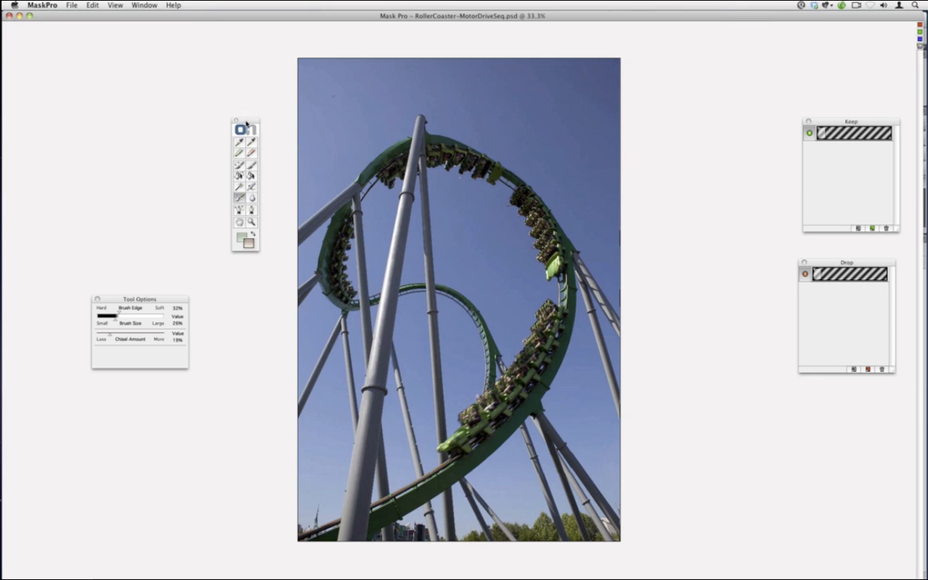
{"action": "left_click_drag", "start_coordinate": [246, 124], "coordinate": [191, 110]}
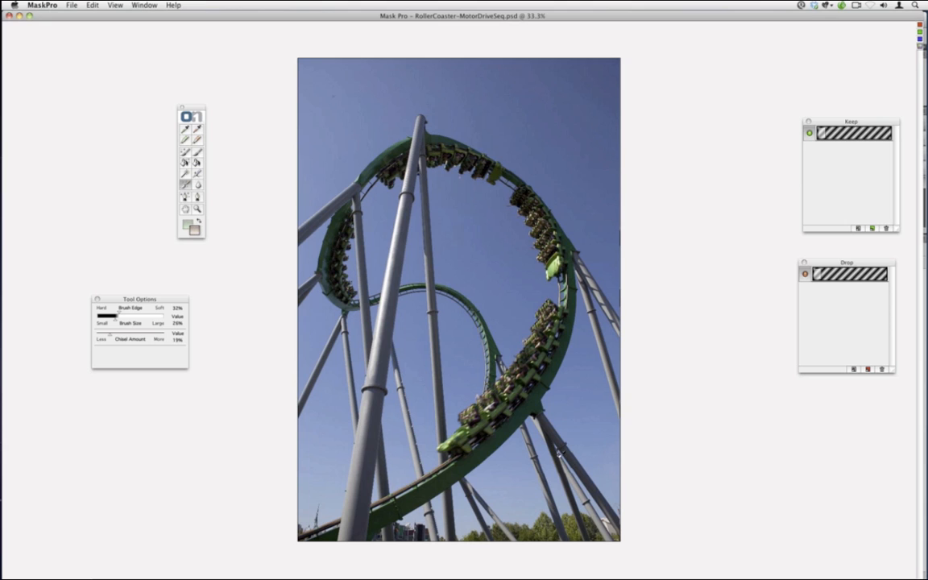
Sample keep colors from the light green car, the dark green track, the train's dark seats and the grey support columns.
{"action": "left_click", "coordinate": [186, 128]}
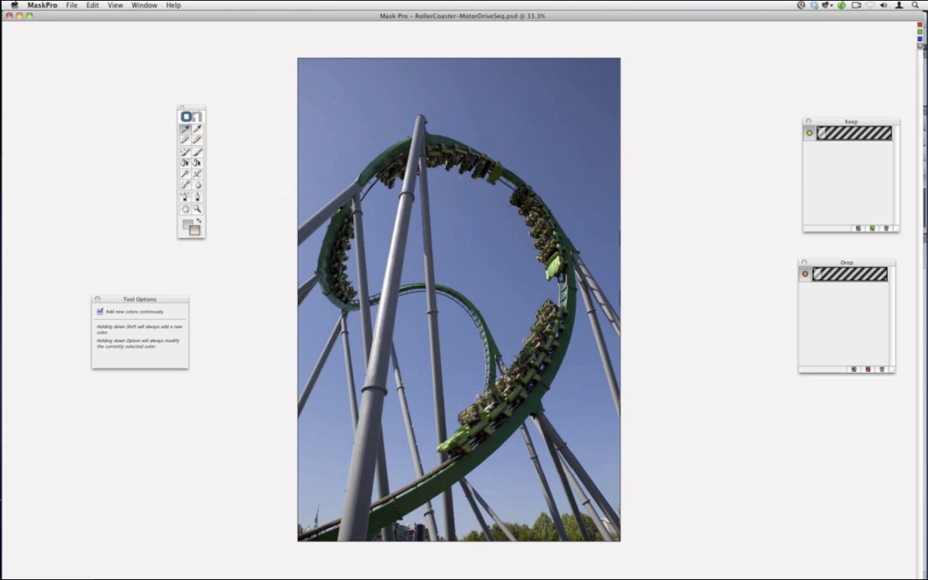
{"action": "key", "text": "super+plus"}
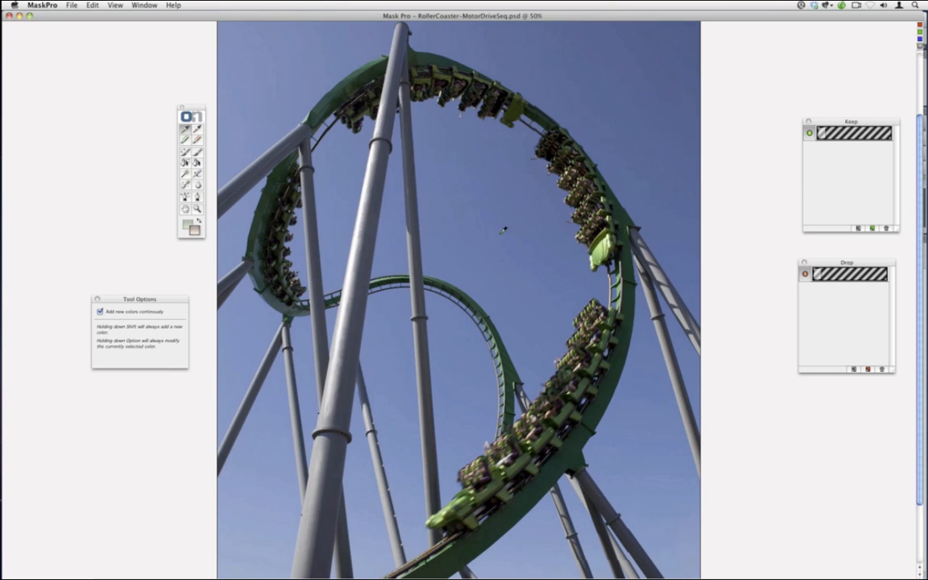
{"action": "left_click", "coordinate": [601, 249]}
{"action": "left_click", "coordinate": [621, 217]}
{"action": "left_click", "coordinate": [554, 133]}
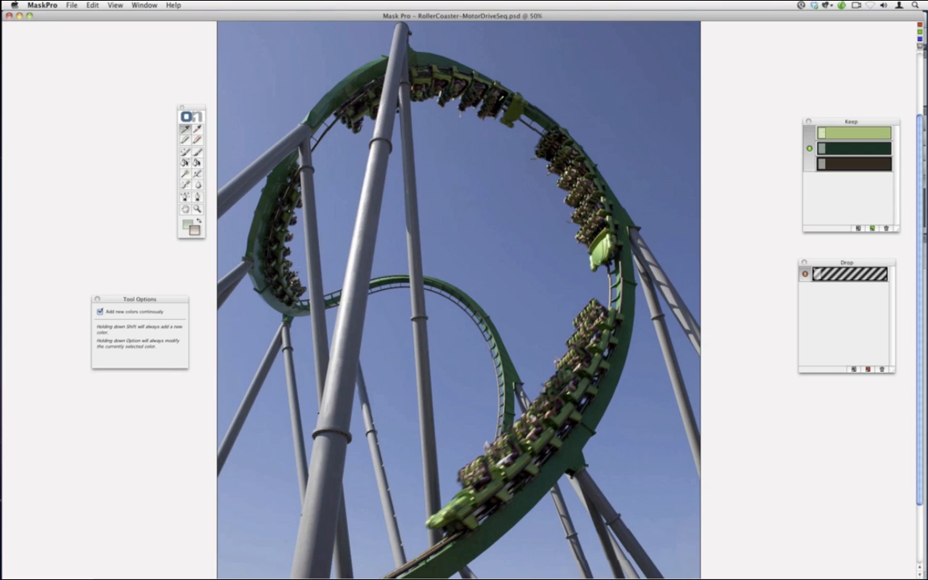
{"action": "left_click", "coordinate": [463, 97]}
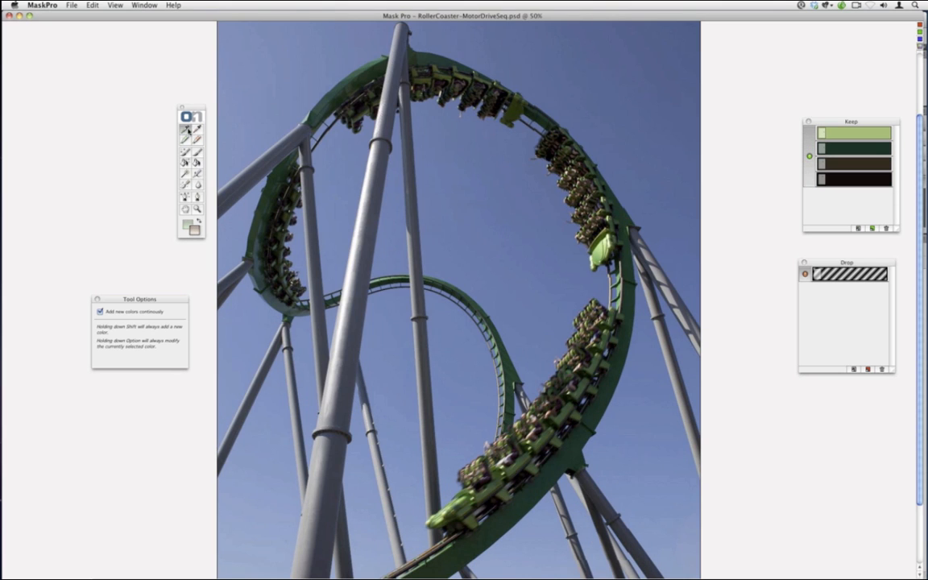
{"action": "left_click", "coordinate": [334, 45]}
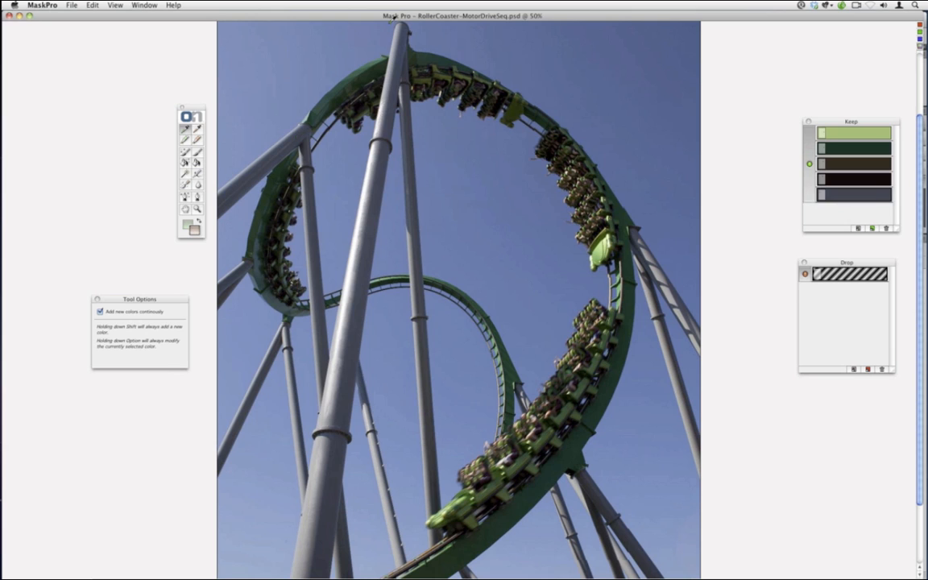
{"action": "left_click", "coordinate": [403, 30]}
Sample six drop colors from the blue sky outside and inside the coaster loop.
{"action": "left_click", "coordinate": [198, 129]}
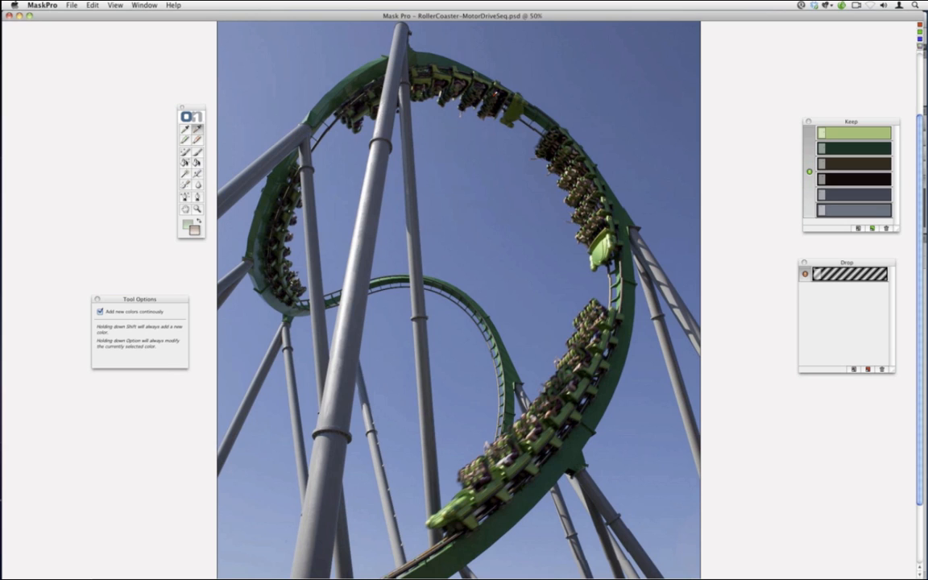
{"action": "left_click", "coordinate": [525, 72]}
{"action": "left_click", "coordinate": [435, 156]}
{"action": "left_click", "coordinate": [313, 162]}
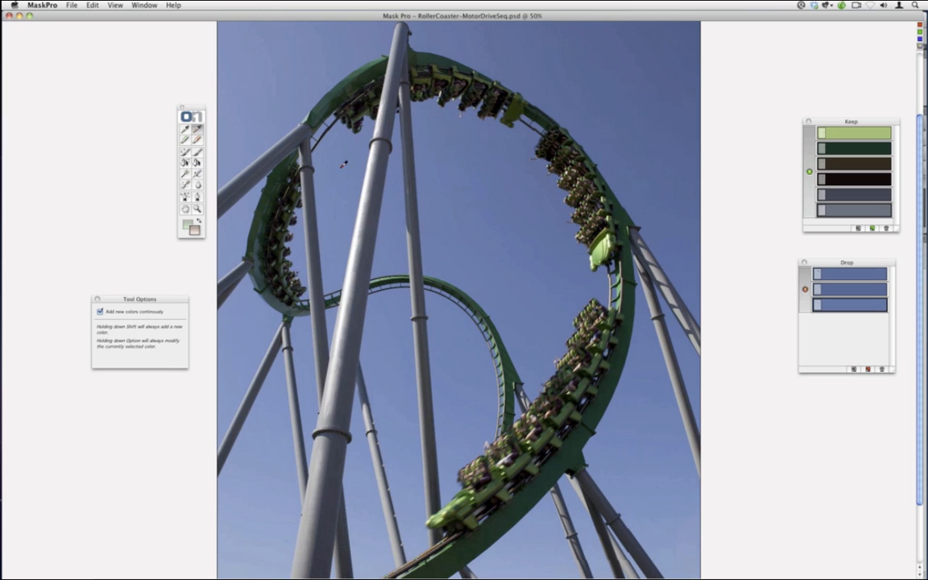
{"action": "left_click", "coordinate": [309, 149]}
{"action": "left_click", "coordinate": [240, 66]}
{"action": "left_click", "coordinate": [236, 228]}
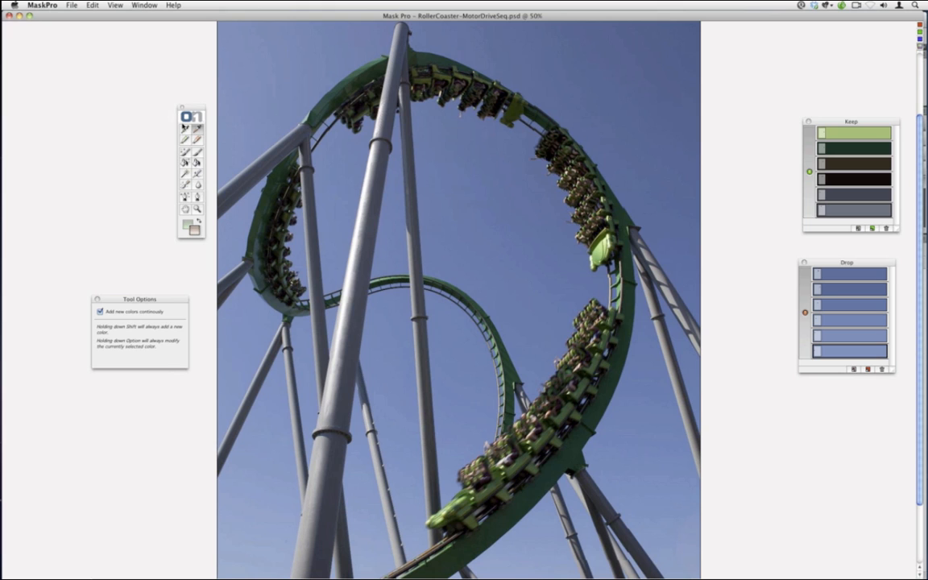
Enlarge the Magic Brush and erase the sky along the loop's outer upper edge and beside the left-hand supports.
{"action": "left_click", "coordinate": [185, 151]}
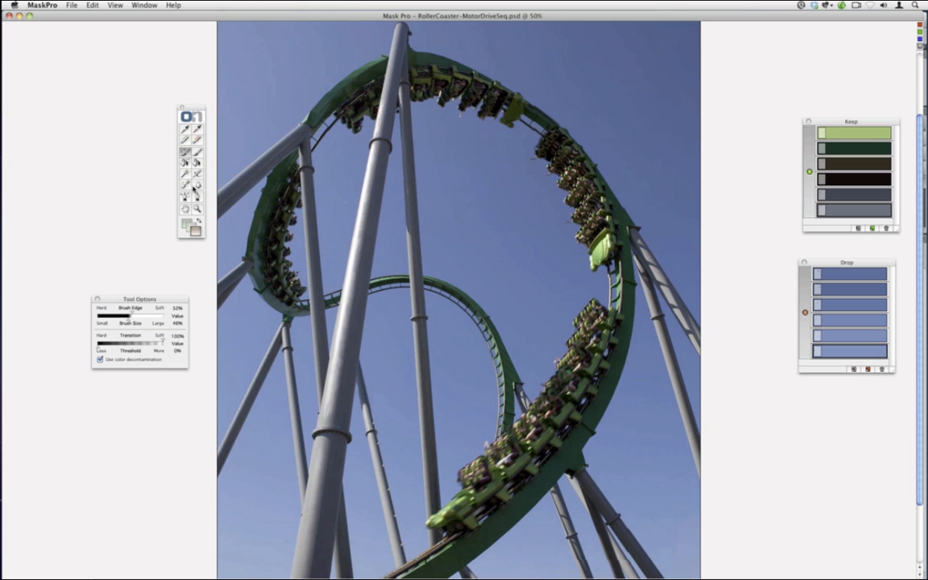
{"action": "key", "text": "]"}
{"action": "key", "text": "]"}
{"action": "key", "text": "]"}
{"action": "key", "text": "]"}
{"action": "key", "text": "]"}
{"action": "mouse_move", "coordinate": [531, 90]}
{"action": "left_mouse_down"}
{"action": "mouse_move", "coordinate": [565, 131]}
{"action": "mouse_move", "coordinate": [613, 201]}
{"action": "mouse_move", "coordinate": [610, 171]}
{"action": "mouse_move", "coordinate": [574, 126]}
{"action": "mouse_move", "coordinate": [632, 203]}
{"action": "mouse_move", "coordinate": [539, 102]}
{"action": "mouse_move", "coordinate": [441, 46]}
{"action": "mouse_move", "coordinate": [455, 53]}
{"action": "mouse_move", "coordinate": [369, 30]}
{"action": "mouse_move", "coordinate": [409, 31]}
{"action": "mouse_move", "coordinate": [325, 86]}
{"action": "mouse_move", "coordinate": [339, 81]}
{"action": "mouse_move", "coordinate": [298, 125]}
{"action": "mouse_move", "coordinate": [311, 106]}
{"action": "mouse_move", "coordinate": [252, 151]}
{"action": "mouse_move", "coordinate": [241, 166]}
{"action": "mouse_move", "coordinate": [266, 141]}
{"action": "mouse_move", "coordinate": [219, 198]}
{"action": "left_mouse_up"}
{"action": "mouse_move", "coordinate": [326, 161]}
{"action": "left_mouse_down"}
{"action": "mouse_move", "coordinate": [317, 217]}
{"action": "mouse_move", "coordinate": [319, 206]}
{"action": "mouse_move", "coordinate": [333, 283]}
{"action": "left_mouse_up"}
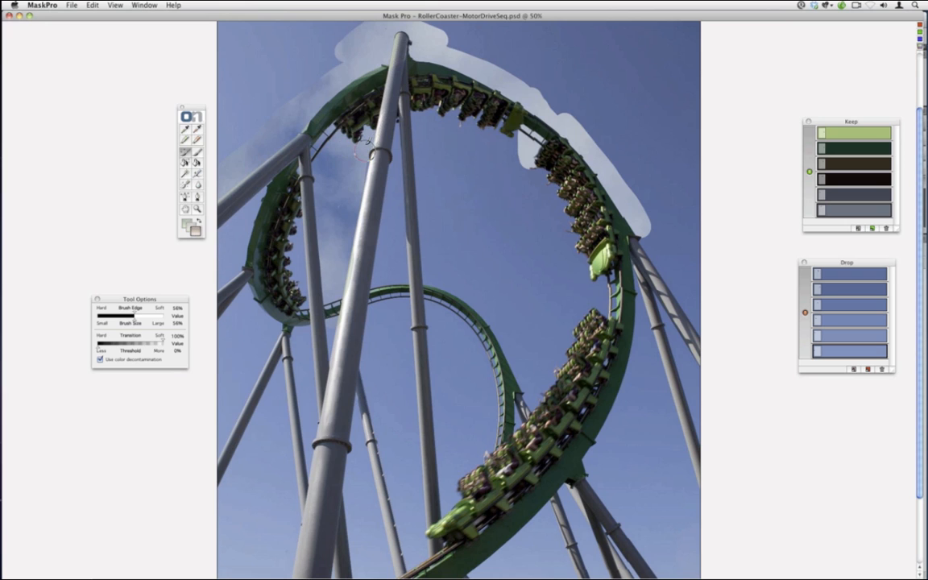
Erase more sky beneath the upper train and around the central support columns with a larger Magic Brush.
{"action": "mouse_move", "coordinate": [493, 197]}
{"action": "left_mouse_down"}
{"action": "mouse_move", "coordinate": [517, 156]}
{"action": "mouse_move", "coordinate": [507, 142]}
{"action": "mouse_move", "coordinate": [423, 120]}
{"action": "mouse_move", "coordinate": [431, 218]}
{"action": "mouse_move", "coordinate": [431, 270]}
{"action": "left_mouse_up"}
{"action": "key", "text": "]"}
{"action": "key", "text": "]"}
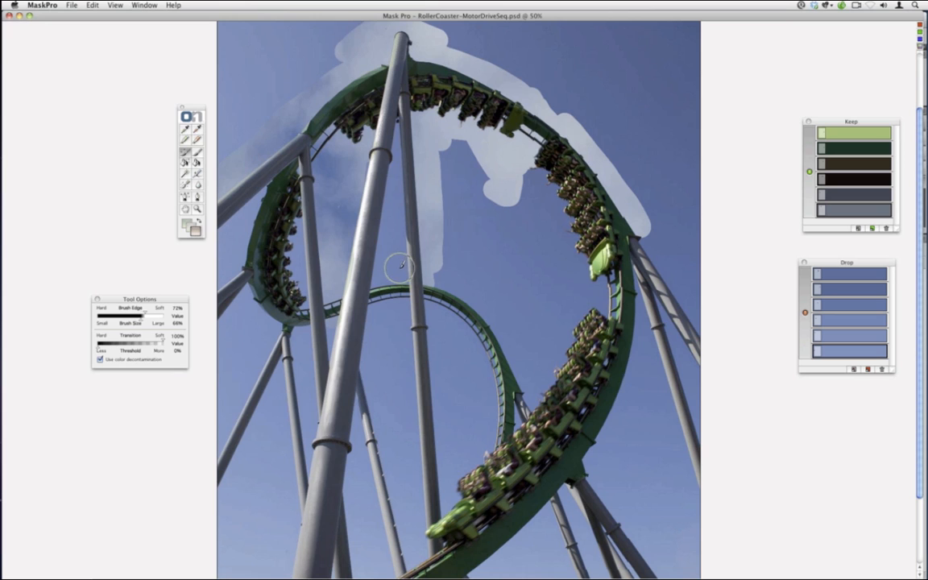
{"action": "mouse_move", "coordinate": [388, 238]}
{"action": "left_mouse_down"}
{"action": "mouse_move", "coordinate": [391, 125]}
{"action": "mouse_move", "coordinate": [367, 266]}
{"action": "mouse_move", "coordinate": [375, 338]}
{"action": "mouse_move", "coordinate": [363, 383]}
{"action": "mouse_move", "coordinate": [395, 453]}
{"action": "left_mouse_up"}
{"action": "mouse_move", "coordinate": [411, 493]}
{"action": "left_mouse_down"}
{"action": "mouse_move", "coordinate": [416, 548]}
{"action": "mouse_move", "coordinate": [409, 454]}
{"action": "left_mouse_up"}
Add keep colors from the front car, trees, buildings and supports, and drop colors from the paler lower sky.
{"action": "left_click", "coordinate": [186, 130]}
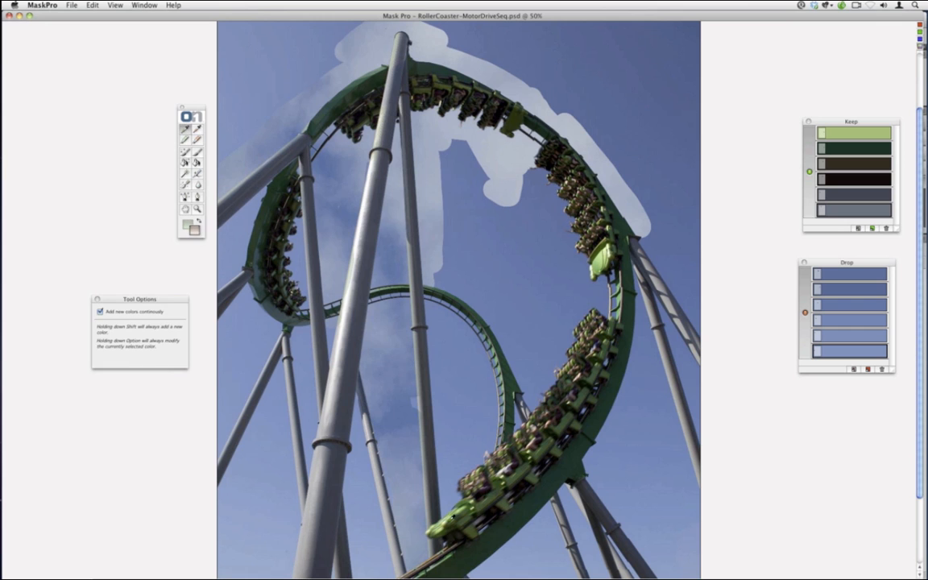
{"action": "left_click", "coordinate": [462, 516]}
{"action": "key", "text": "super+minus"}
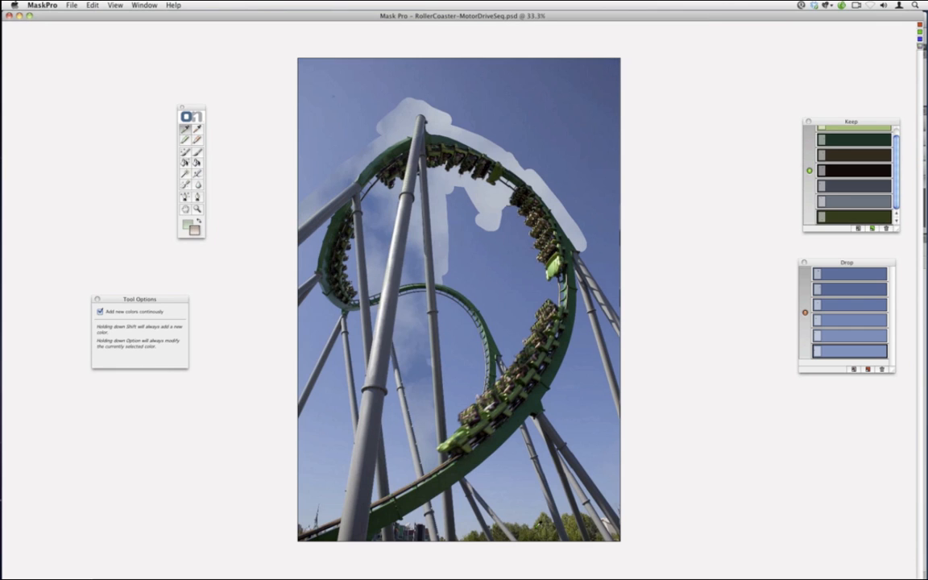
{"action": "left_click", "coordinate": [473, 532]}
{"action": "left_click", "coordinate": [419, 534]}
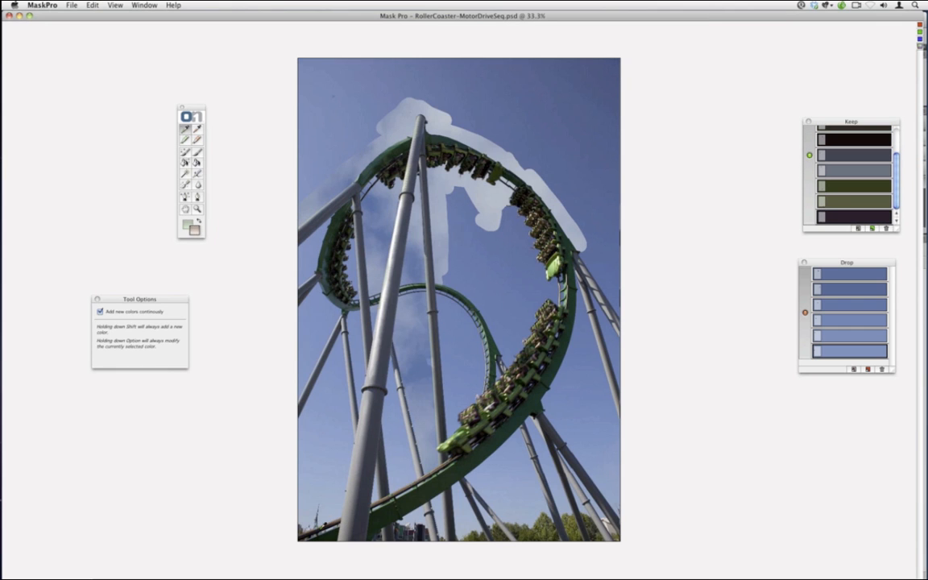
{"action": "left_click", "coordinate": [348, 525]}
{"action": "left_click", "coordinate": [532, 259]}
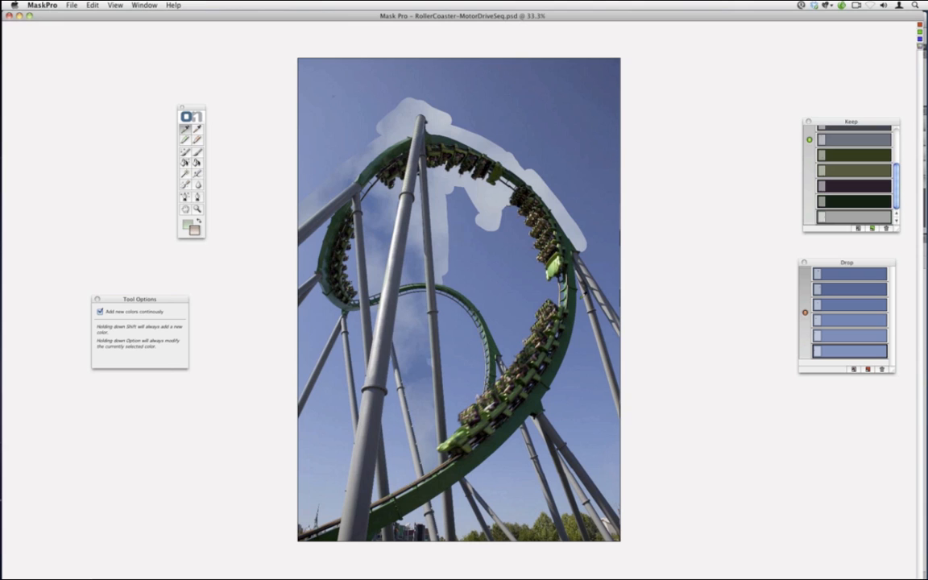
{"action": "left_click", "coordinate": [608, 301]}
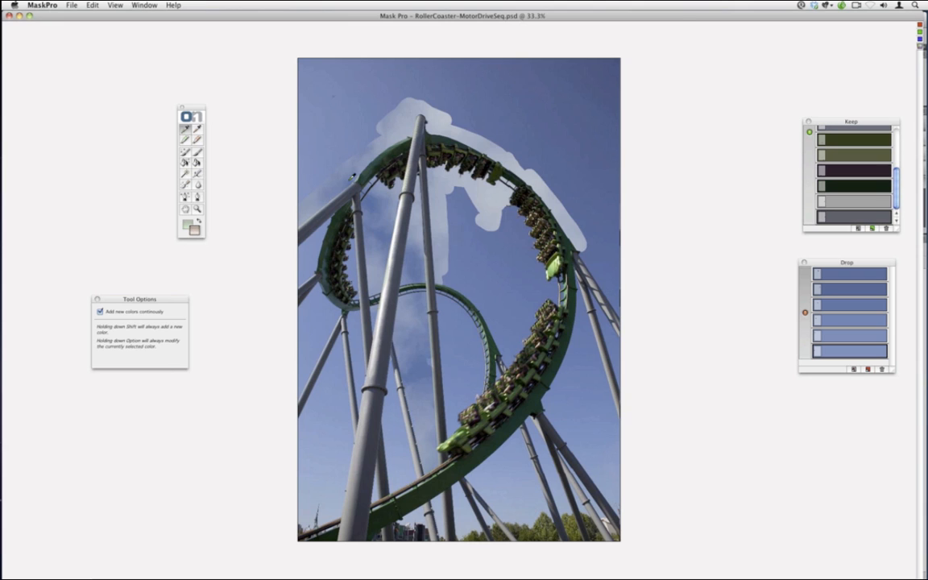
{"action": "left_click", "coordinate": [196, 129]}
{"action": "left_click", "coordinate": [485, 458]}
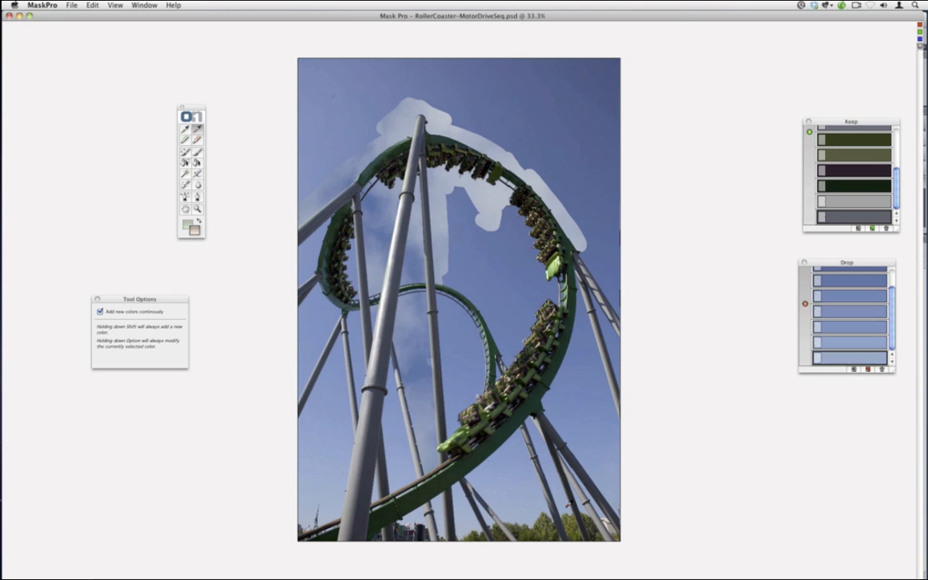
Enlarge the Magic Brush further and erase the sky inside the loop and around the supports on its right side.
{"action": "left_click", "coordinate": [186, 151]}
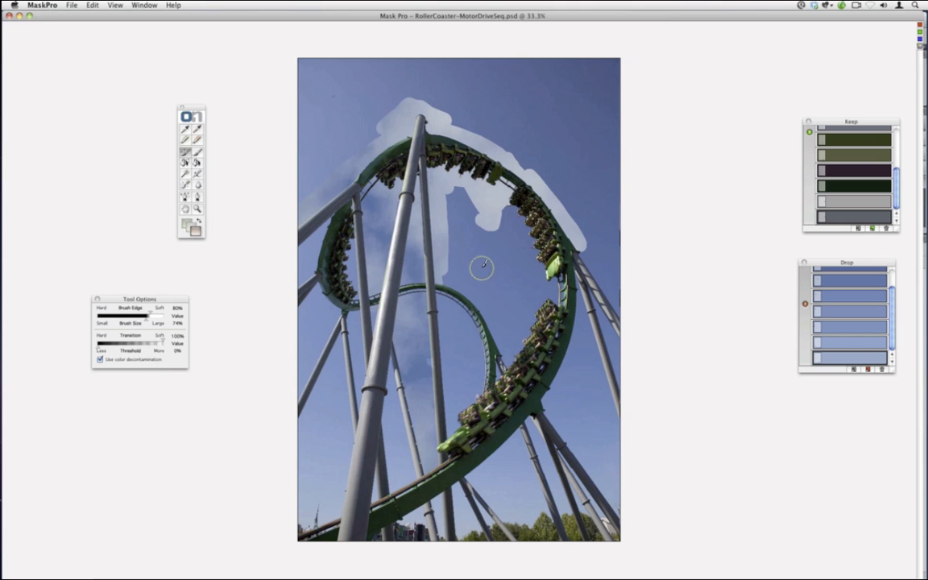
{"action": "key", "text": "]"}
{"action": "key", "text": "]"}
{"action": "key", "text": "]"}
{"action": "left_click_drag", "start_coordinate": [506, 196], "coordinate": [539, 280]}
{"action": "mouse_move", "coordinate": [555, 289]}
{"action": "left_mouse_down"}
{"action": "mouse_move", "coordinate": [512, 366]}
{"action": "mouse_move", "coordinate": [452, 425]}
{"action": "mouse_move", "coordinate": [437, 332]}
{"action": "mouse_move", "coordinate": [431, 371]}
{"action": "mouse_move", "coordinate": [462, 371]}
{"action": "mouse_move", "coordinate": [466, 383]}
{"action": "mouse_move", "coordinate": [484, 346]}
{"action": "mouse_move", "coordinate": [444, 301]}
{"action": "mouse_move", "coordinate": [473, 348]}
{"action": "mouse_move", "coordinate": [471, 362]}
{"action": "mouse_move", "coordinate": [476, 327]}
{"action": "mouse_move", "coordinate": [495, 320]}
{"action": "mouse_move", "coordinate": [503, 332]}
{"action": "mouse_move", "coordinate": [524, 286]}
{"action": "mouse_move", "coordinate": [505, 322]}
{"action": "mouse_move", "coordinate": [530, 294]}
{"action": "mouse_move", "coordinate": [523, 289]}
{"action": "mouse_move", "coordinate": [529, 306]}
{"action": "mouse_move", "coordinate": [510, 345]}
{"action": "mouse_move", "coordinate": [452, 285]}
{"action": "mouse_move", "coordinate": [445, 220]}
{"action": "mouse_move", "coordinate": [461, 193]}
{"action": "mouse_move", "coordinate": [487, 297]}
{"action": "mouse_move", "coordinate": [519, 269]}
{"action": "mouse_move", "coordinate": [494, 248]}
{"action": "left_mouse_up"}
{"action": "key", "text": "shift+bracketright"}
{"action": "key", "text": "shift+bracketleft"}
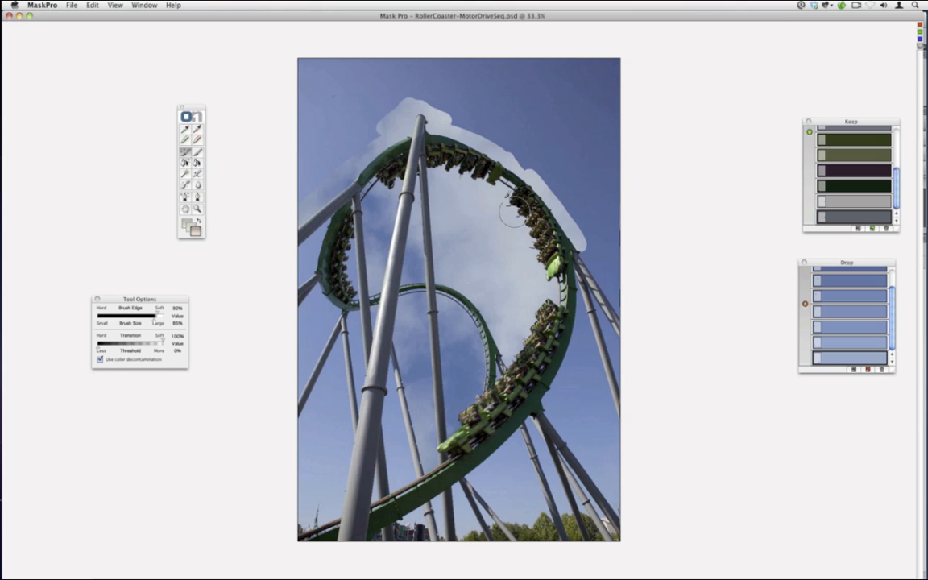
{"action": "key", "text": "shift+]"}
{"action": "mouse_move", "coordinate": [583, 245]}
{"action": "left_mouse_down"}
{"action": "mouse_move", "coordinate": [625, 390]}
{"action": "mouse_move", "coordinate": [586, 339]}
{"action": "left_mouse_up"}
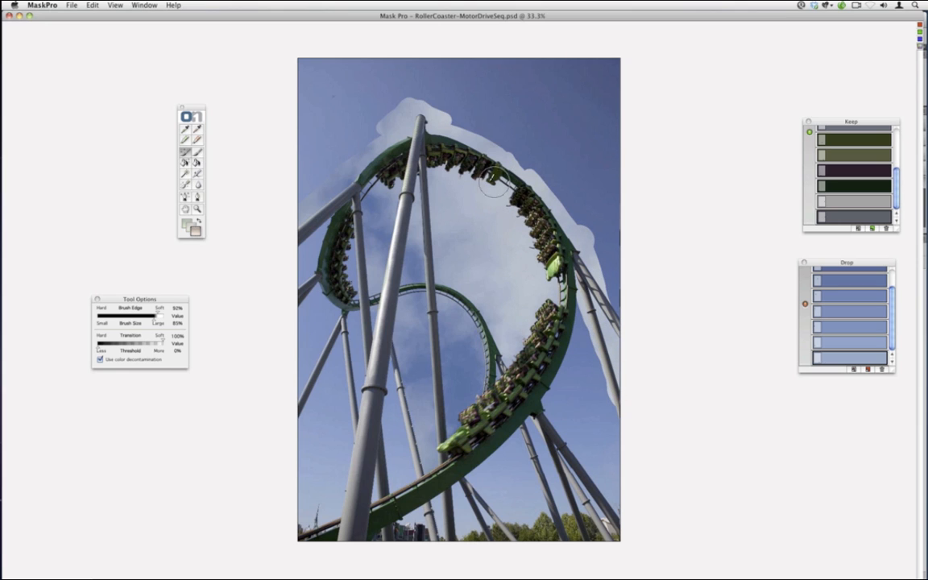
Erase the sky around the right-hand supports down to the treetops and beneath the lower track with the Magic Brush.
{"action": "key", "text": "shift+["}
{"action": "mouse_move", "coordinate": [575, 305]}
{"action": "left_mouse_down"}
{"action": "mouse_move", "coordinate": [550, 409]}
{"action": "mouse_move", "coordinate": [624, 501]}
{"action": "mouse_move", "coordinate": [619, 510]}
{"action": "mouse_move", "coordinate": [587, 343]}
{"action": "mouse_move", "coordinate": [584, 433]}
{"action": "mouse_move", "coordinate": [577, 419]}
{"action": "left_mouse_up"}
{"action": "key", "text": "shift+]"}
{"action": "key", "text": "shift+["}
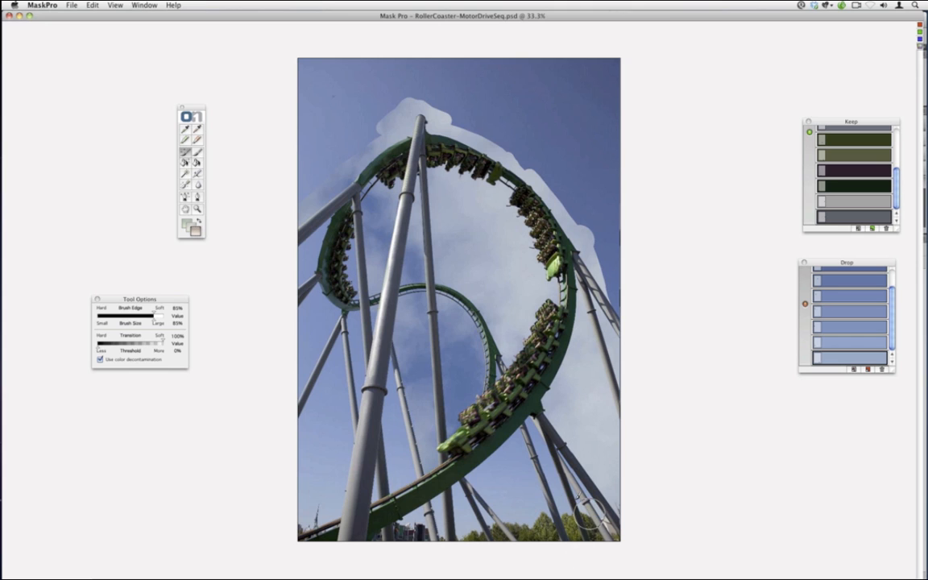
{"action": "mouse_move", "coordinate": [530, 431]}
{"action": "left_mouse_down"}
{"action": "mouse_move", "coordinate": [496, 481]}
{"action": "mouse_move", "coordinate": [488, 473]}
{"action": "mouse_move", "coordinate": [496, 456]}
{"action": "mouse_move", "coordinate": [445, 428]}
{"action": "mouse_move", "coordinate": [453, 459]}
{"action": "mouse_move", "coordinate": [564, 510]}
{"action": "mouse_move", "coordinate": [534, 506]}
{"action": "mouse_move", "coordinate": [534, 468]}
{"action": "mouse_move", "coordinate": [534, 482]}
{"action": "left_mouse_up"}
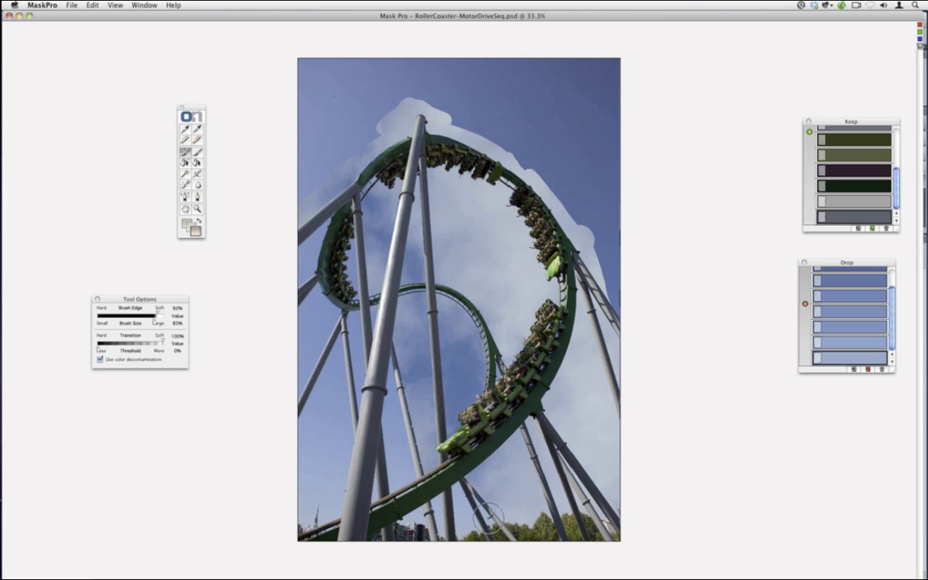
{"action": "mouse_move", "coordinate": [486, 519]}
{"action": "left_mouse_down"}
{"action": "mouse_move", "coordinate": [458, 527]}
{"action": "mouse_move", "coordinate": [457, 495]}
{"action": "mouse_move", "coordinate": [427, 511]}
{"action": "left_mouse_up"}
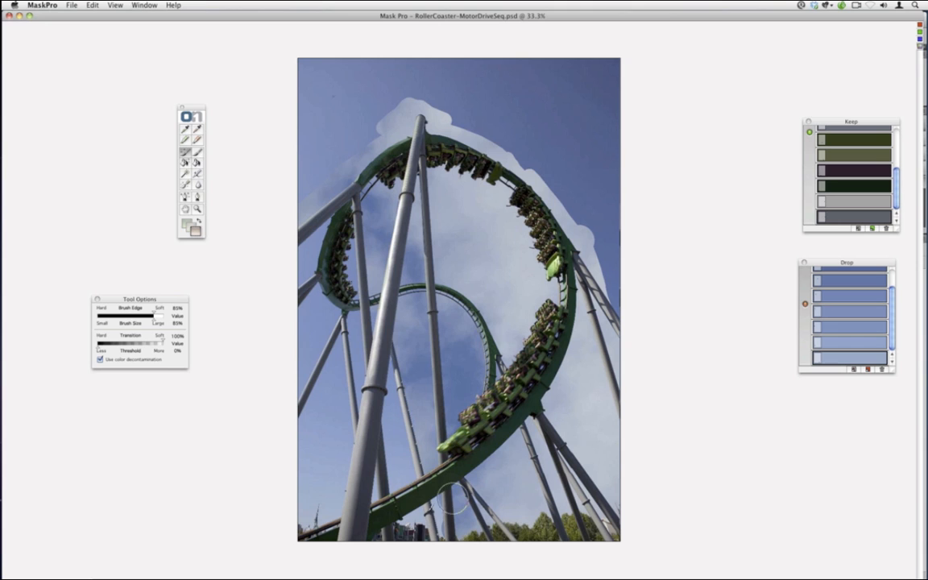
Erase the sky around the left-hand supports and between the lower columns, plus the strip at the image's right edge, with the Magic Brush.
{"action": "key", "text": "shift+bracketright"}
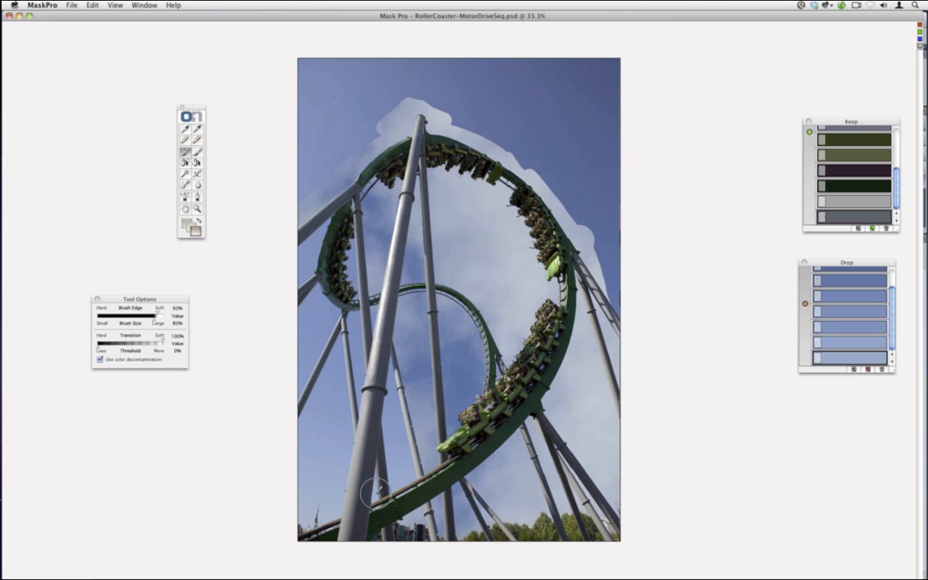
{"action": "mouse_move", "coordinate": [375, 493]}
{"action": "left_mouse_down"}
{"action": "mouse_move", "coordinate": [400, 442]}
{"action": "mouse_move", "coordinate": [397, 359]}
{"action": "mouse_move", "coordinate": [427, 383]}
{"action": "mouse_move", "coordinate": [432, 424]}
{"action": "left_mouse_up"}
{"action": "key", "text": "shift+bracketleft"}
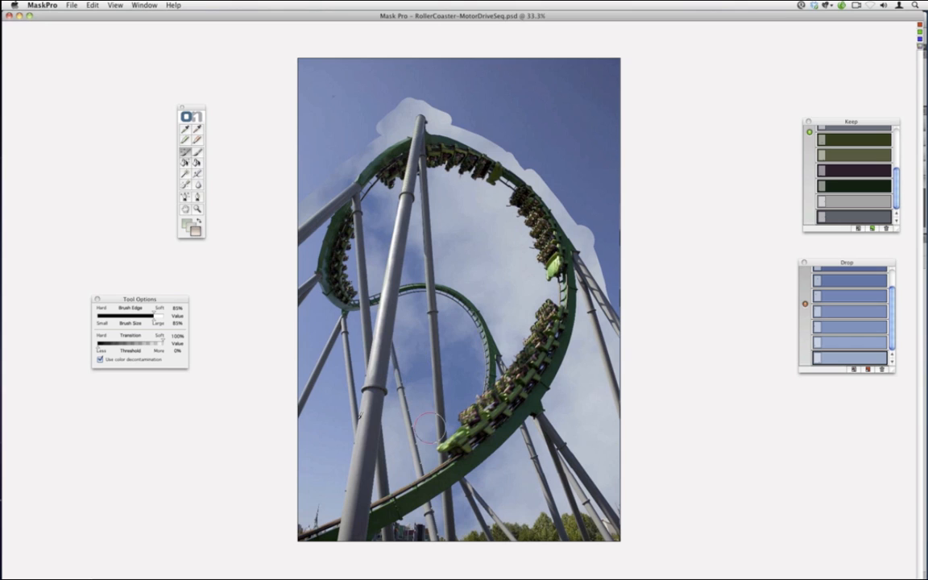
{"action": "left_click_drag", "start_coordinate": [355, 409], "coordinate": [360, 231]}
{"action": "mouse_move", "coordinate": [345, 351]}
{"action": "left_mouse_down"}
{"action": "mouse_move", "coordinate": [333, 342]}
{"action": "mouse_move", "coordinate": [301, 431]}
{"action": "mouse_move", "coordinate": [307, 485]}
{"action": "mouse_move", "coordinate": [342, 444]}
{"action": "mouse_move", "coordinate": [328, 414]}
{"action": "mouse_move", "coordinate": [321, 441]}
{"action": "mouse_move", "coordinate": [315, 352]}
{"action": "mouse_move", "coordinate": [323, 320]}
{"action": "mouse_move", "coordinate": [290, 290]}
{"action": "mouse_move", "coordinate": [278, 359]}
{"action": "mouse_move", "coordinate": [282, 302]}
{"action": "mouse_move", "coordinate": [308, 266]}
{"action": "mouse_move", "coordinate": [280, 245]}
{"action": "mouse_move", "coordinate": [282, 224]}
{"action": "mouse_move", "coordinate": [290, 200]}
{"action": "mouse_move", "coordinate": [333, 193]}
{"action": "mouse_move", "coordinate": [343, 172]}
{"action": "left_mouse_up"}
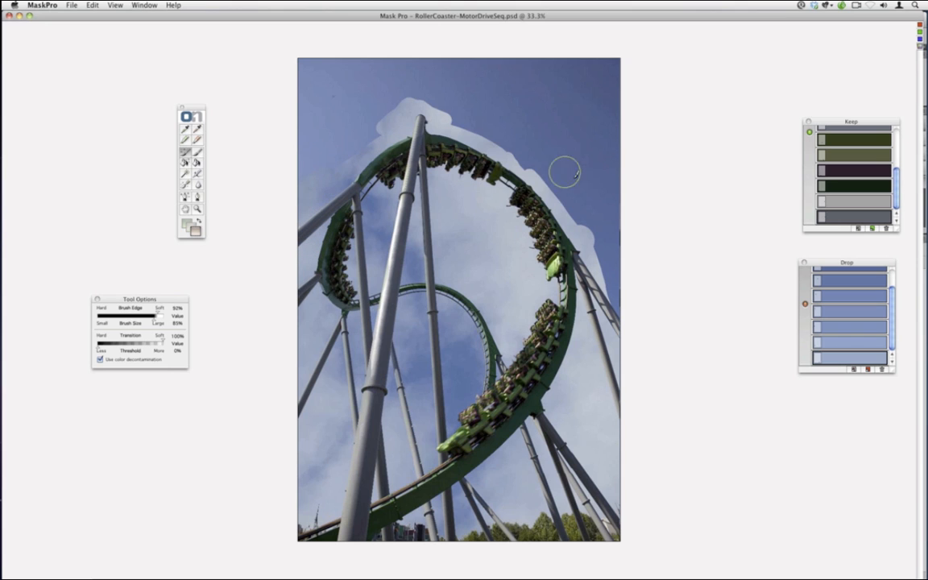
{"action": "mouse_move", "coordinate": [619, 298]}
{"action": "left_mouse_down"}
{"action": "mouse_move", "coordinate": [626, 308]}
{"action": "mouse_move", "coordinate": [601, 256]}
{"action": "left_mouse_up"}
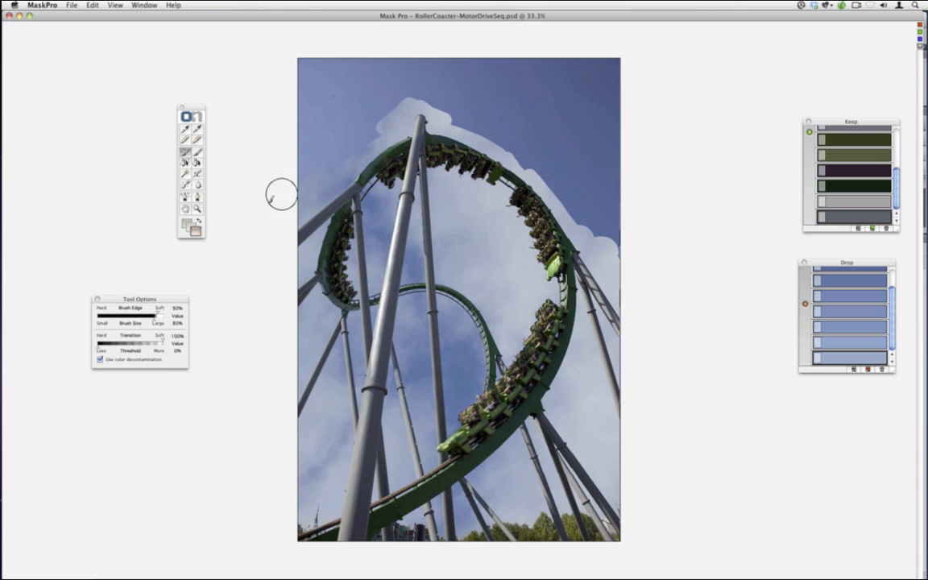
Erase an unbroken band of sky along the loop's outer upper edge using the regular Brush at 48% size and 56% edge.
{"action": "left_click", "coordinate": [197, 151]}
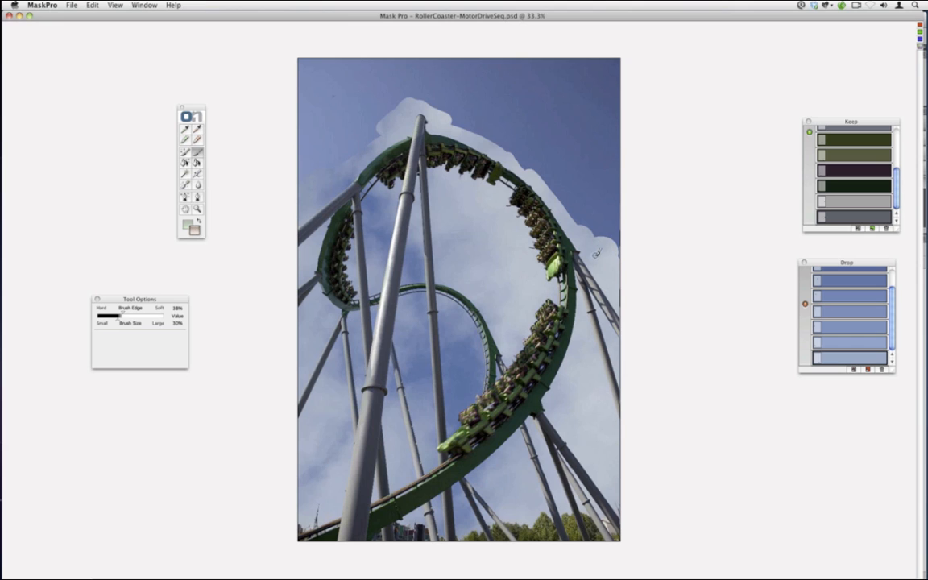
{"action": "key", "text": "bracketright"}
{"action": "key", "text": "bracketright"}
{"action": "key", "text": "bracketright"}
{"action": "key", "text": "bracketright"}
{"action": "key", "text": "bracketright"}
{"action": "key", "text": "bracketright"}
{"action": "key", "text": "bracketright"}
{"action": "key", "text": "bracketright"}
{"action": "key", "text": "shift+bracketleft"}
{"action": "key", "text": "shift+bracketleft"}
{"action": "key", "text": "shift+bracketleft"}
{"action": "key", "text": "shift+bracketleft"}
{"action": "key", "text": "shift+bracketleft"}
{"action": "key", "text": "shift+bracketleft"}
{"action": "key", "text": "shift+bracketleft"}
{"action": "key", "text": "shift+bracketleft"}
{"action": "mouse_move", "coordinate": [622, 257]}
{"action": "left_mouse_down"}
{"action": "mouse_move", "coordinate": [530, 166]}
{"action": "mouse_move", "coordinate": [427, 101]}
{"action": "mouse_move", "coordinate": [396, 105]}
{"action": "mouse_move", "coordinate": [386, 143]}
{"action": "left_mouse_up"}
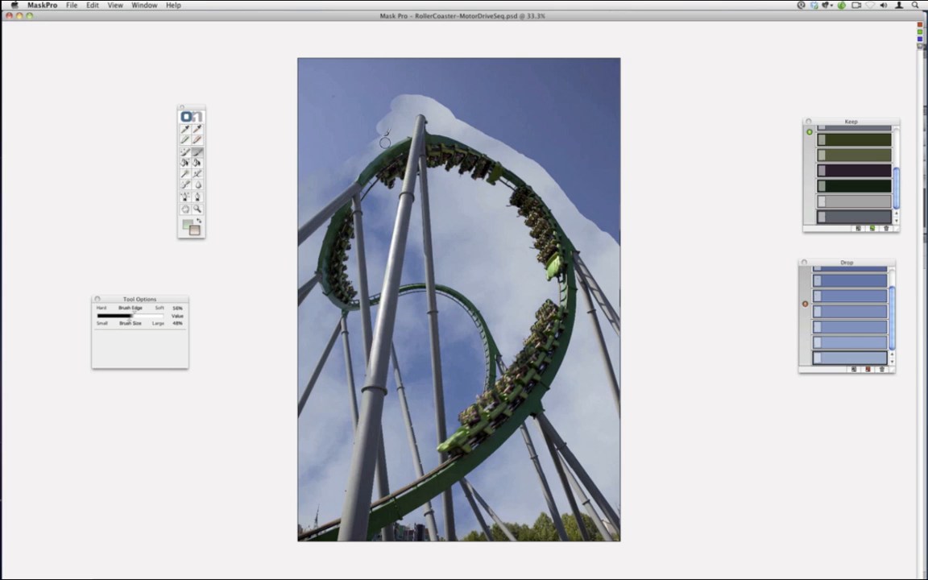
{"action": "mouse_move", "coordinate": [390, 104]}
{"action": "left_mouse_down"}
{"action": "mouse_move", "coordinate": [376, 134]}
{"action": "mouse_move", "coordinate": [338, 156]}
{"action": "left_mouse_up"}
Fill the remaining upper sky as removed with the drop Paint Bucket, and save the mask back to Photoshop.
{"action": "left_click", "coordinate": [196, 164]}
{"action": "left_click", "coordinate": [332, 149]}
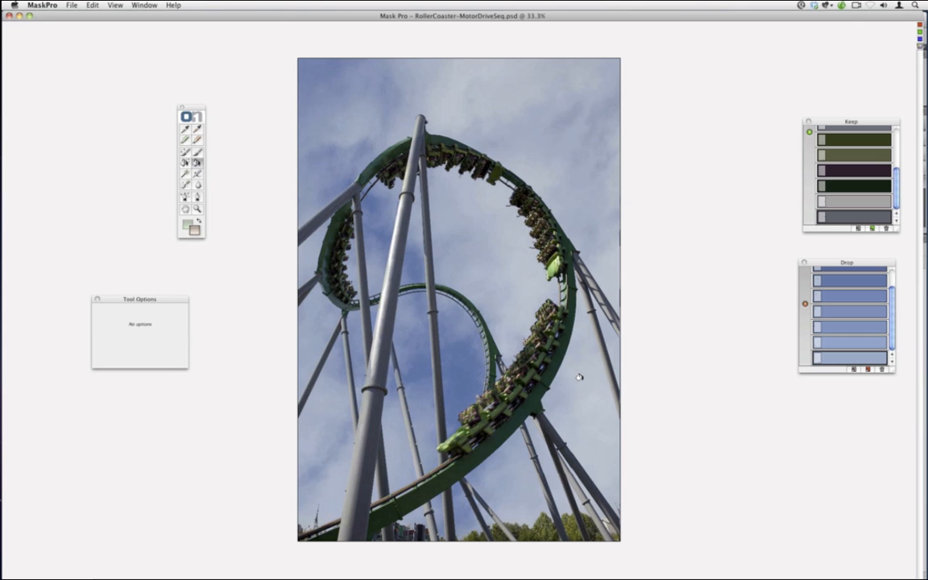
{"action": "left_click", "coordinate": [68, 4]}
{"action": "left_click", "coordinate": [71, 27]}
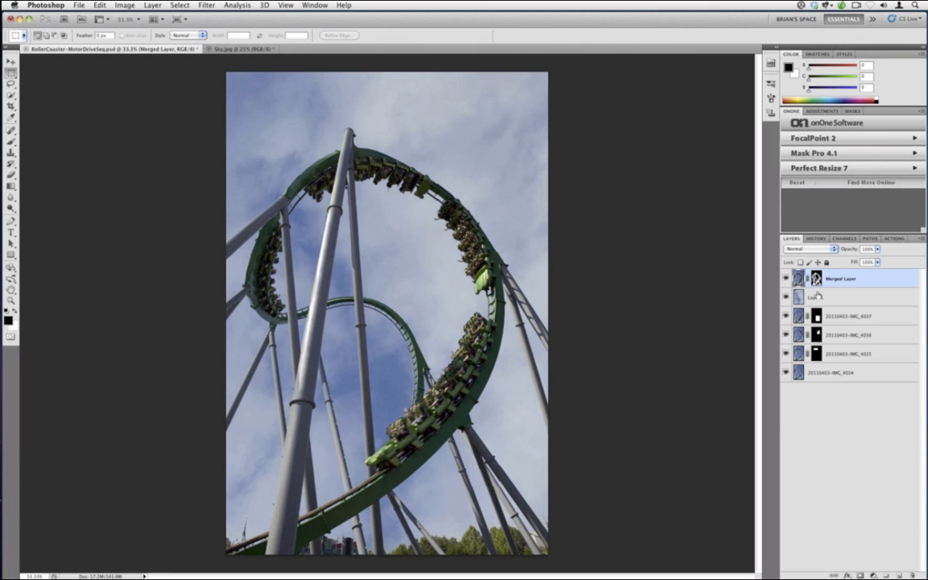
Compare the image with and without the new sky, and rename the cloud layer as Sky.
{"action": "left_click", "coordinate": [787, 298]}
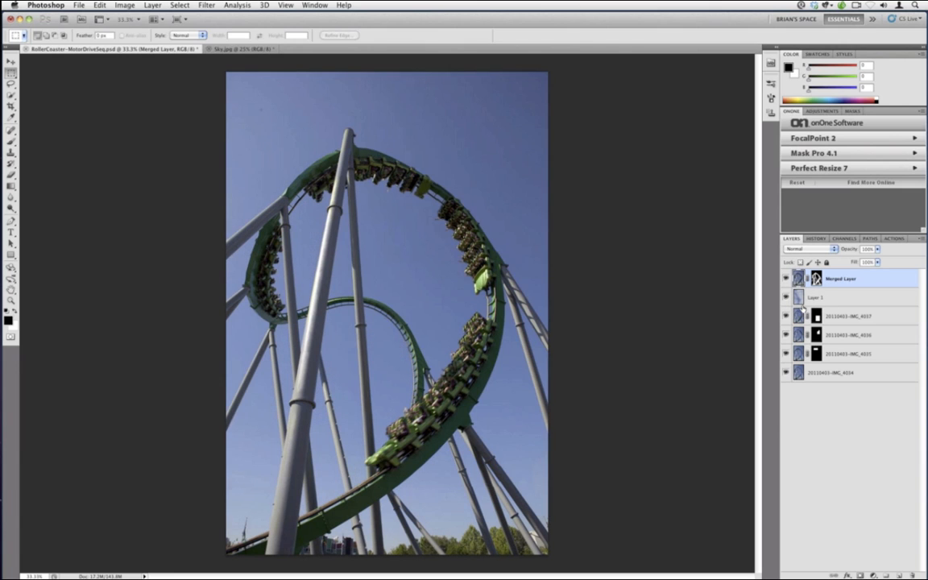
{"action": "left_click", "coordinate": [813, 298]}
{"action": "double_click", "coordinate": [814, 301]}
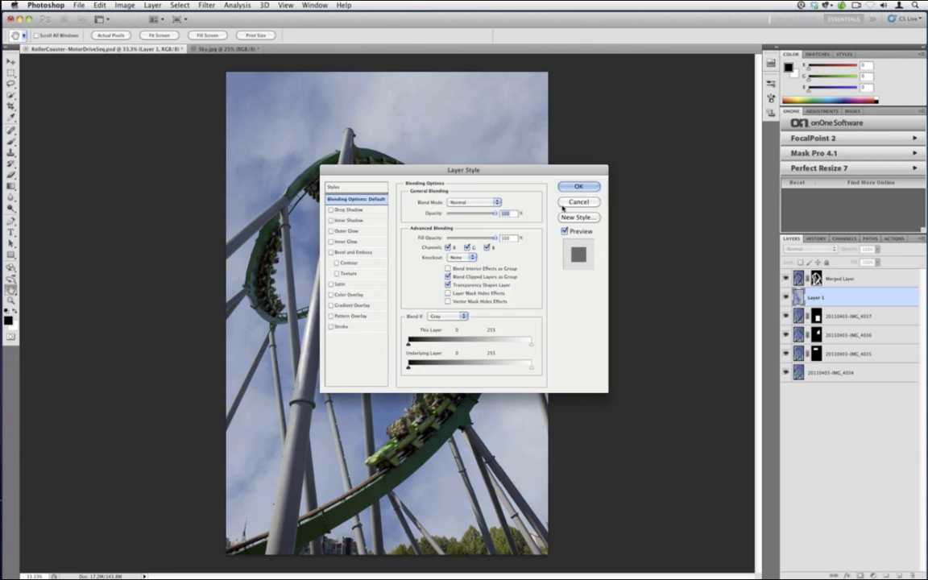
{"action": "key", "text": "Escape"}
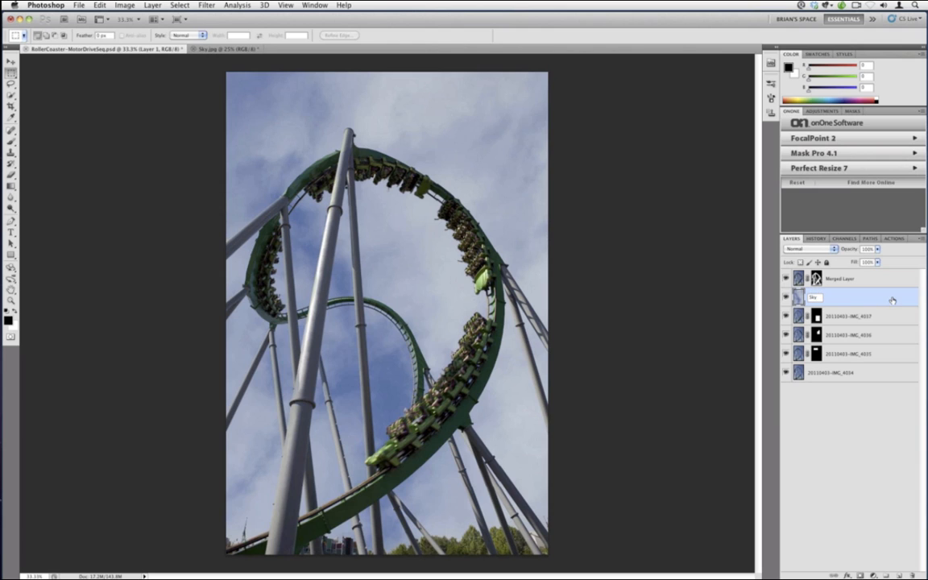
{"action": "key", "text": "Return"}
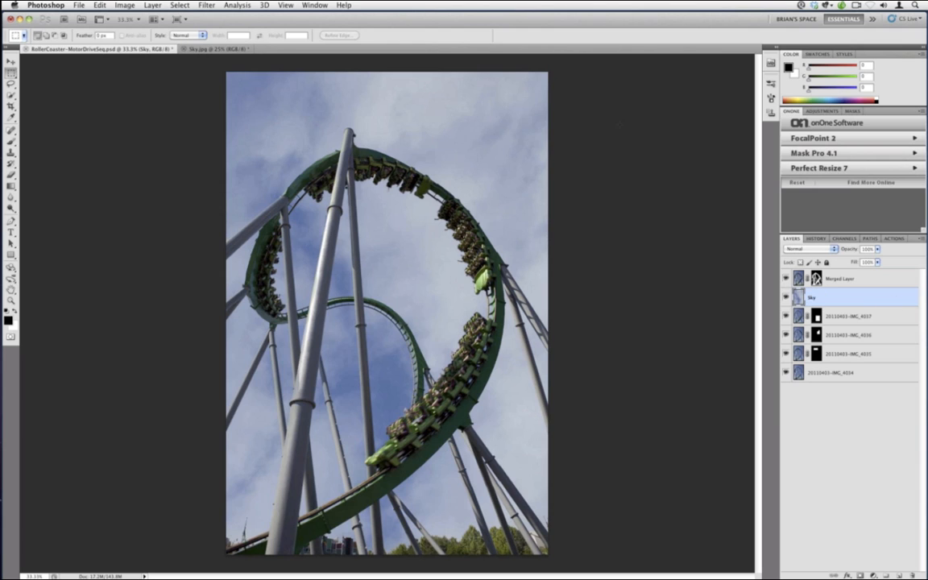
Add a Levels adjustment above the Sky layer with black point 45, midtones 0.94 and white point 226.
{"action": "left_click", "coordinate": [822, 110]}
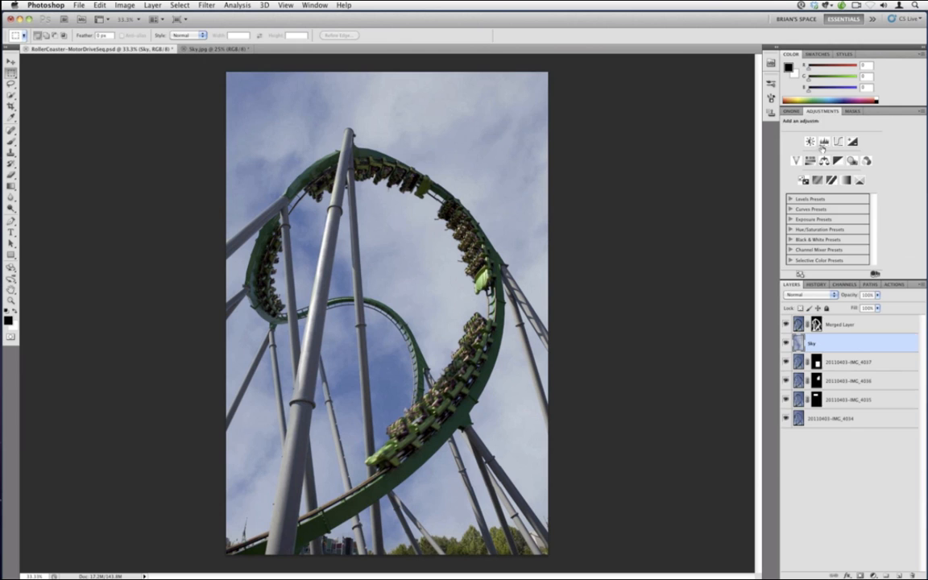
{"action": "left_click", "coordinate": [823, 141]}
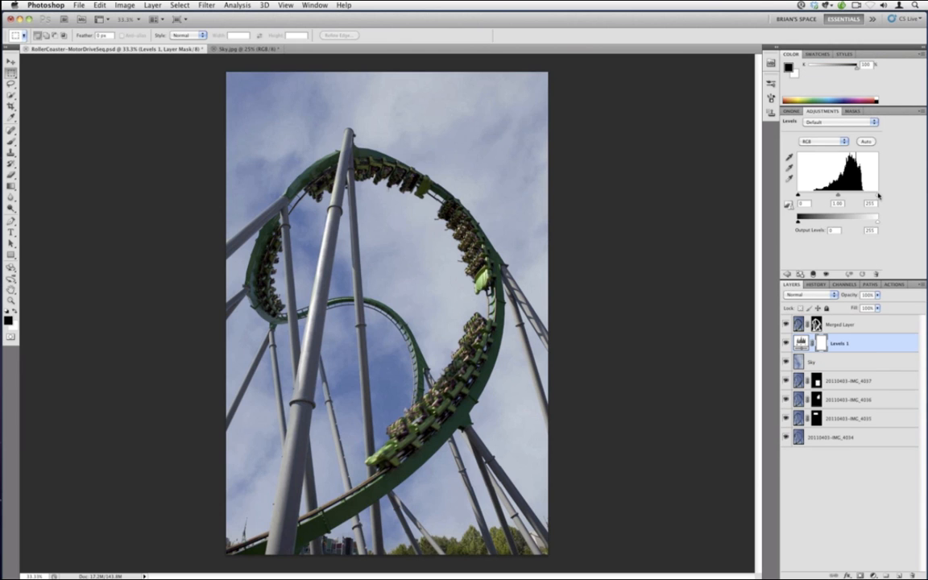
{"action": "left_click_drag", "start_coordinate": [878, 194], "coordinate": [868, 195]}
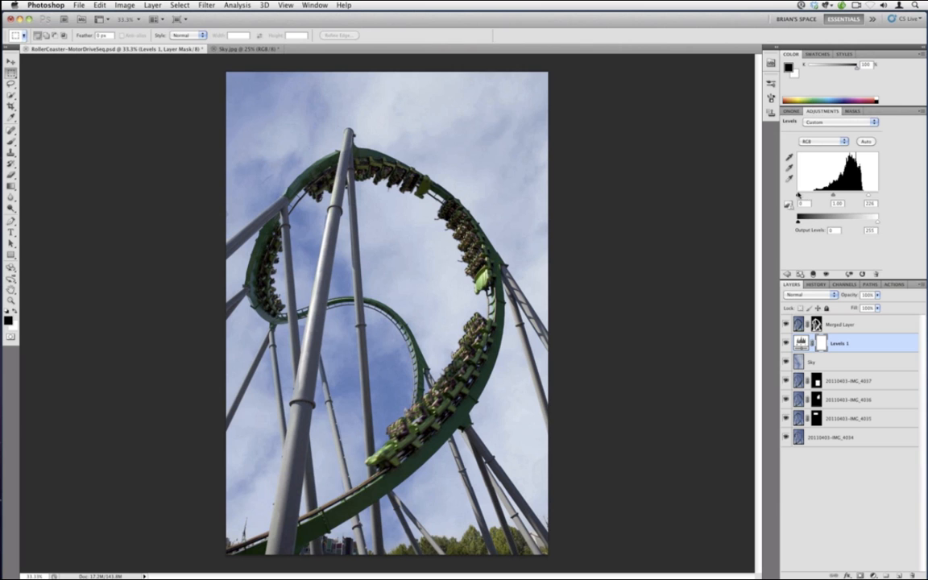
{"action": "left_click_drag", "start_coordinate": [803, 196], "coordinate": [844, 197]}
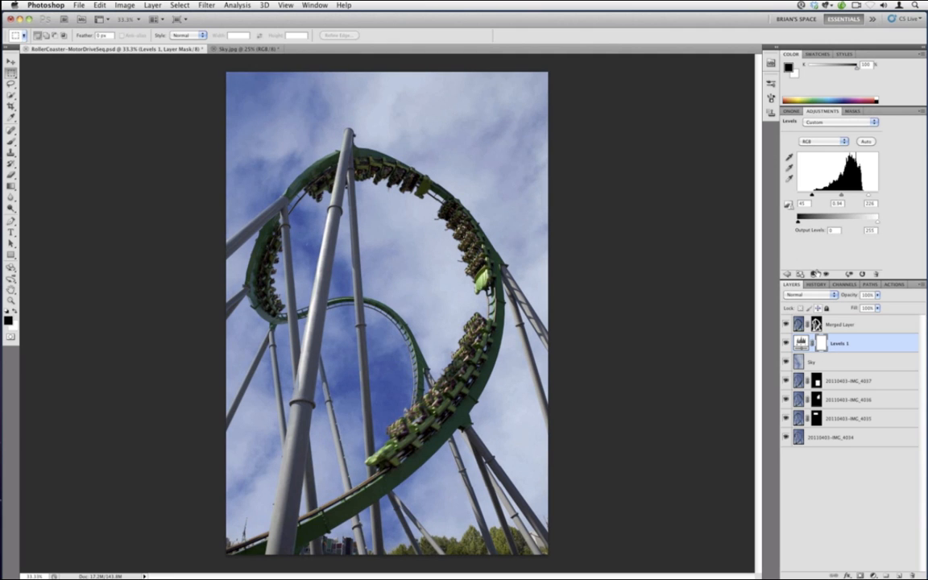
{"action": "left_click", "coordinate": [788, 275]}
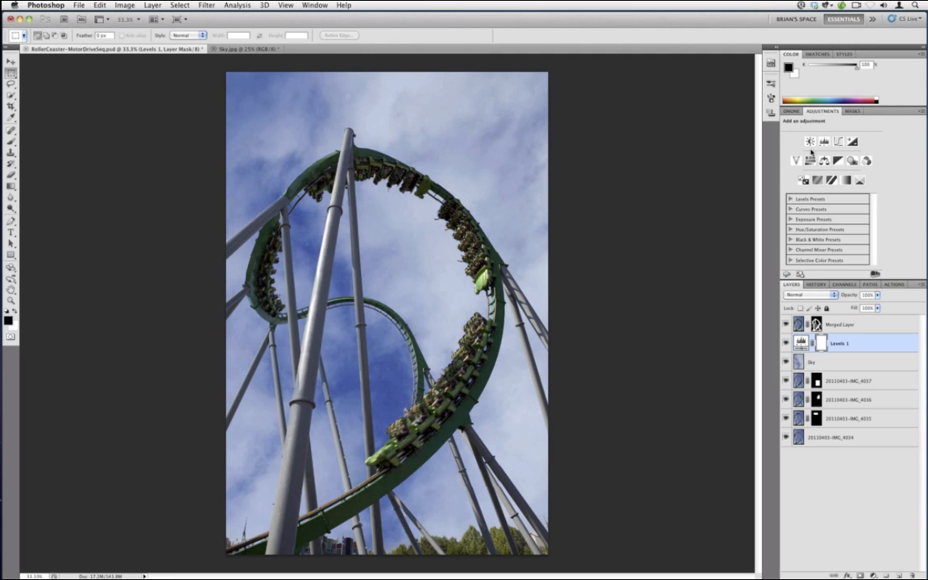
Add a Hue/Saturation adjustment above the Levels layer and tone down the saturation of the Blues.
{"action": "left_click", "coordinate": [809, 161]}
{"action": "left_click", "coordinate": [838, 141]}
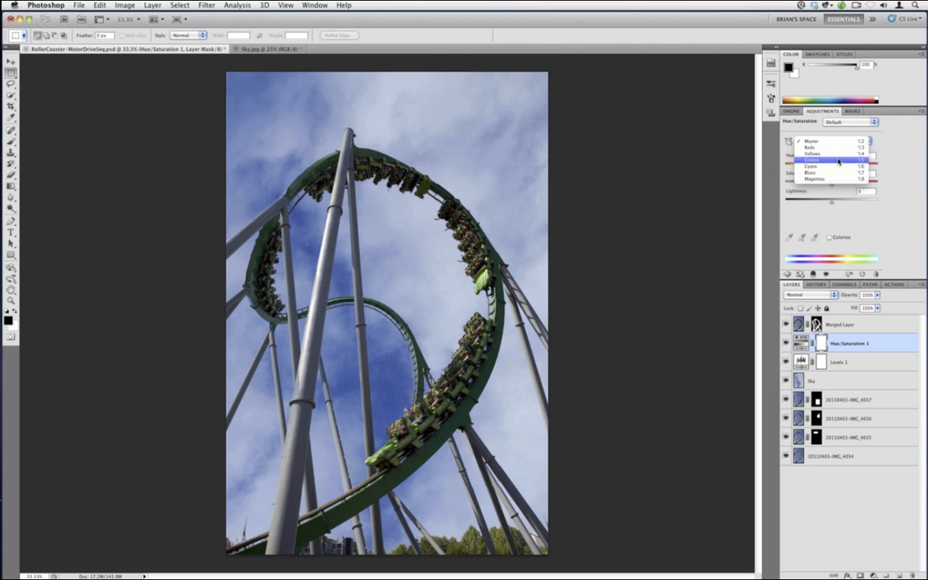
{"action": "left_click", "coordinate": [835, 173]}
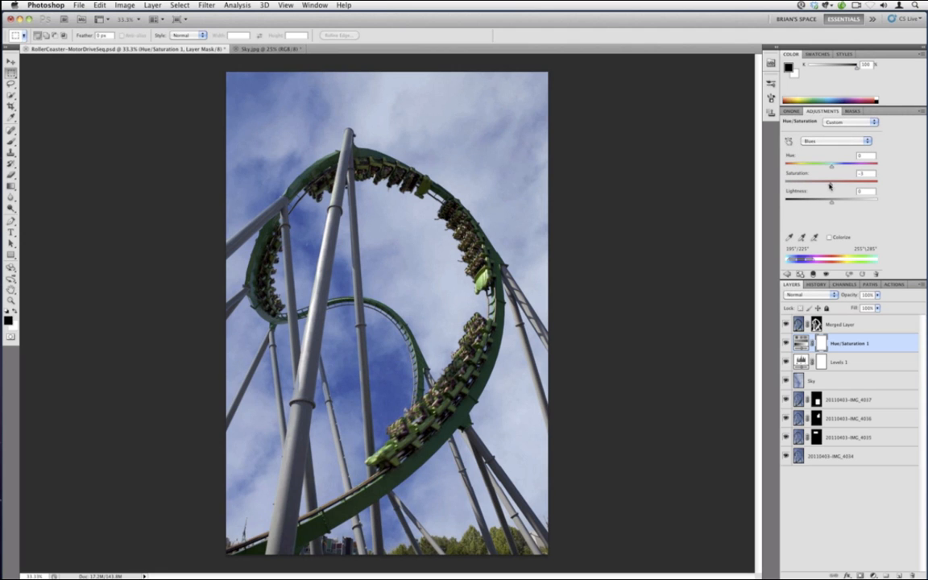
{"action": "left_click_drag", "start_coordinate": [817, 191], "coordinate": [851, 186]}
{"action": "left_click_drag", "start_coordinate": [815, 190], "coordinate": [839, 198]}
{"action": "left_click", "coordinate": [788, 274]}
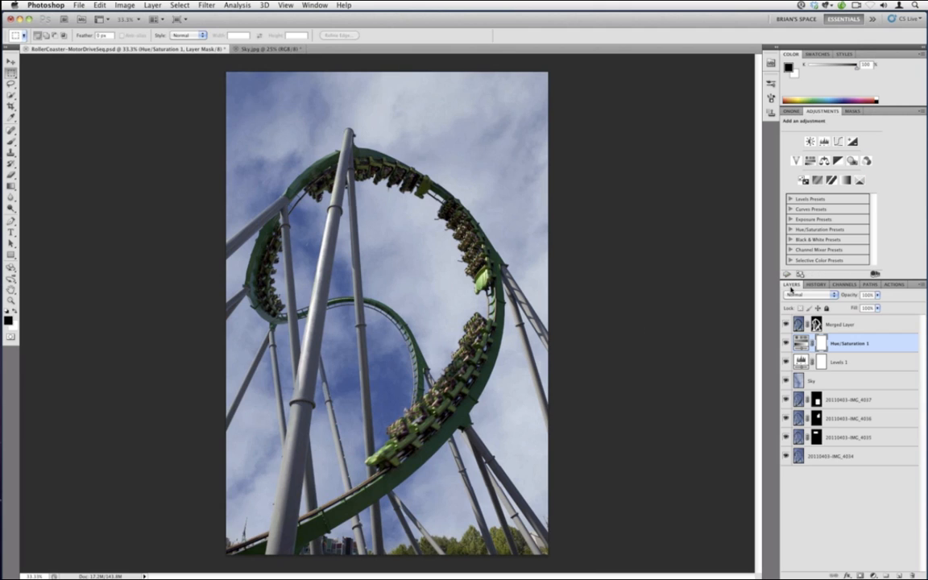
Merge all visible layers into a new layer above Merged Layer, keeping the originals.
{"action": "left_click", "coordinate": [803, 329]}
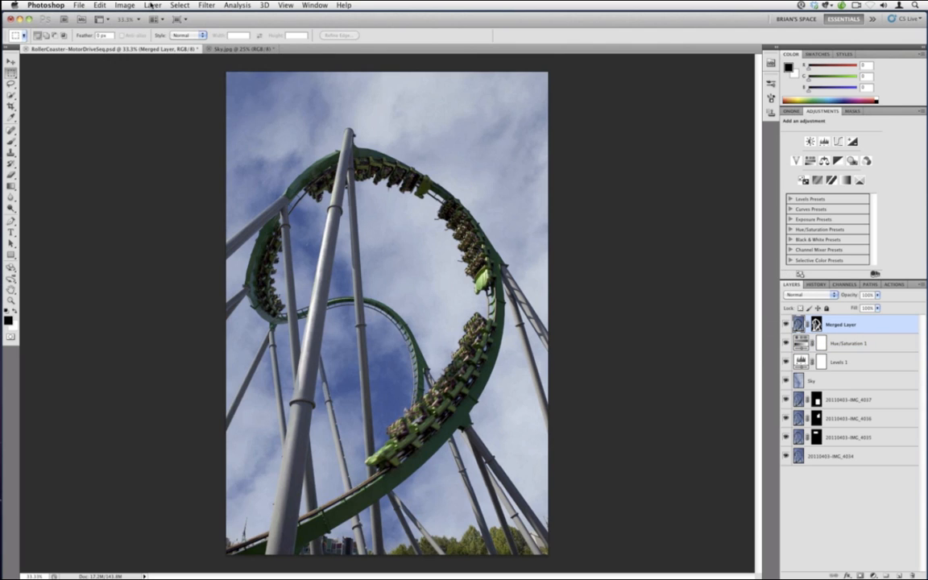
{"action": "left_click", "coordinate": [150, 6]}
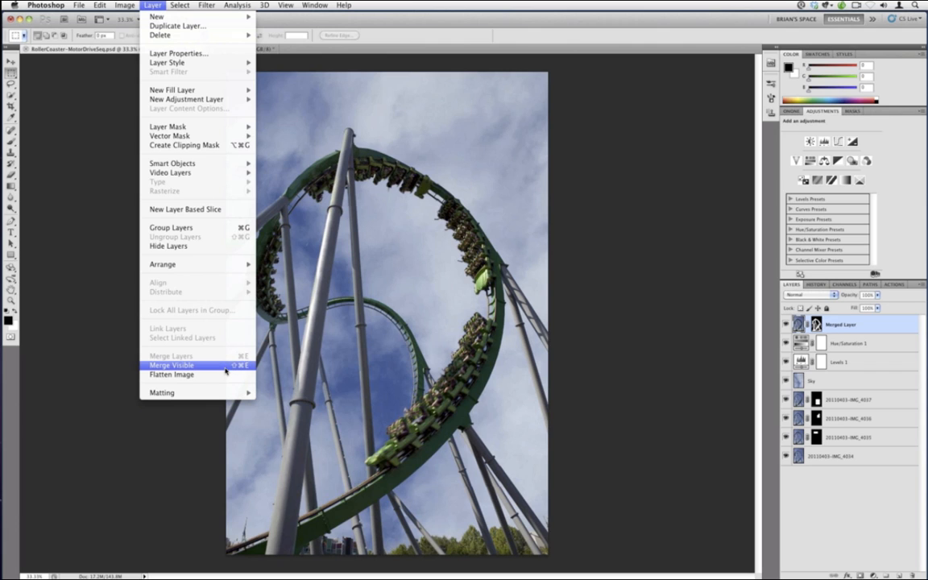
{"action": "left_click", "coordinate": [172, 365], "text": "alt"}
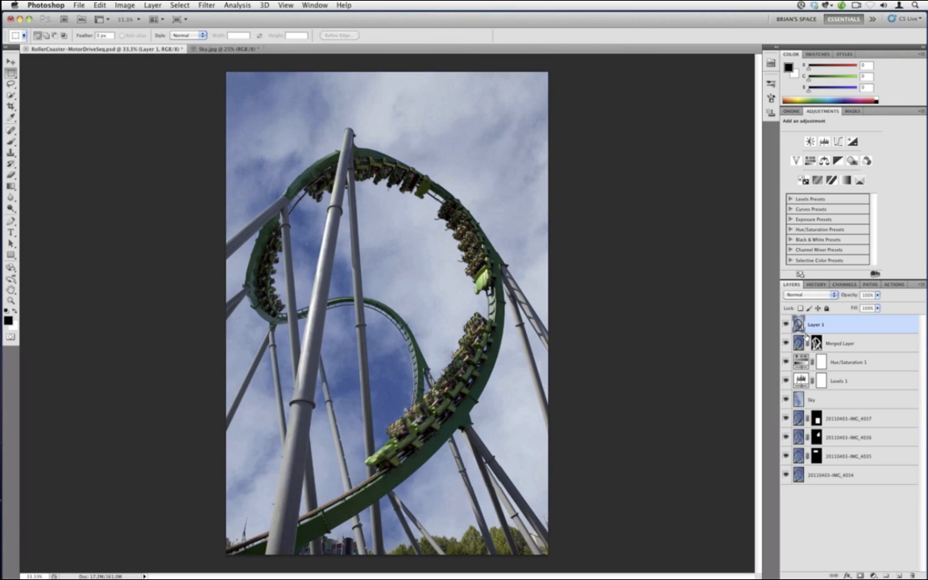
Open the new top layer in FocalPoint 2 and reset its settings to a default round FocusBug.
{"action": "left_click", "coordinate": [792, 113]}
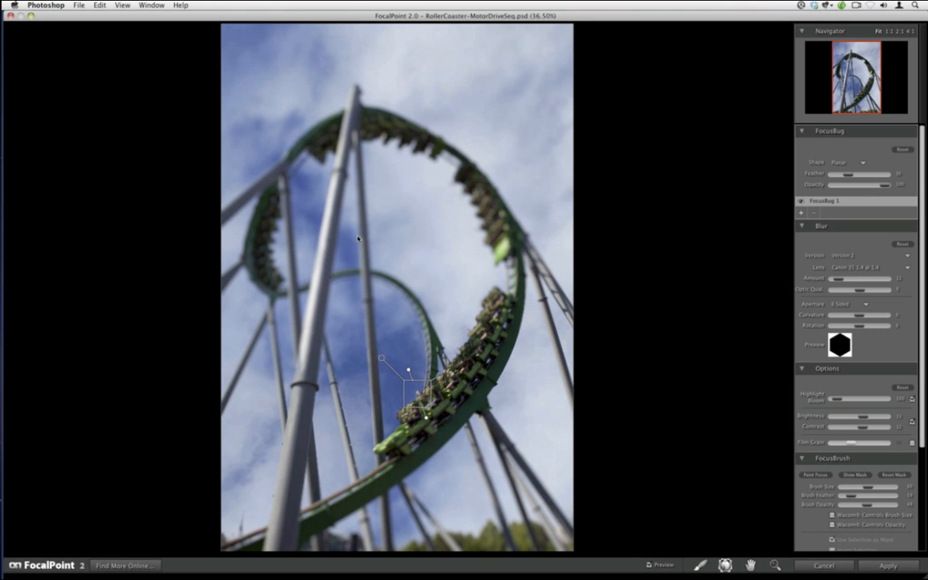
{"action": "left_click", "coordinate": [99, 5]}
{"action": "left_click", "coordinate": [113, 64]}
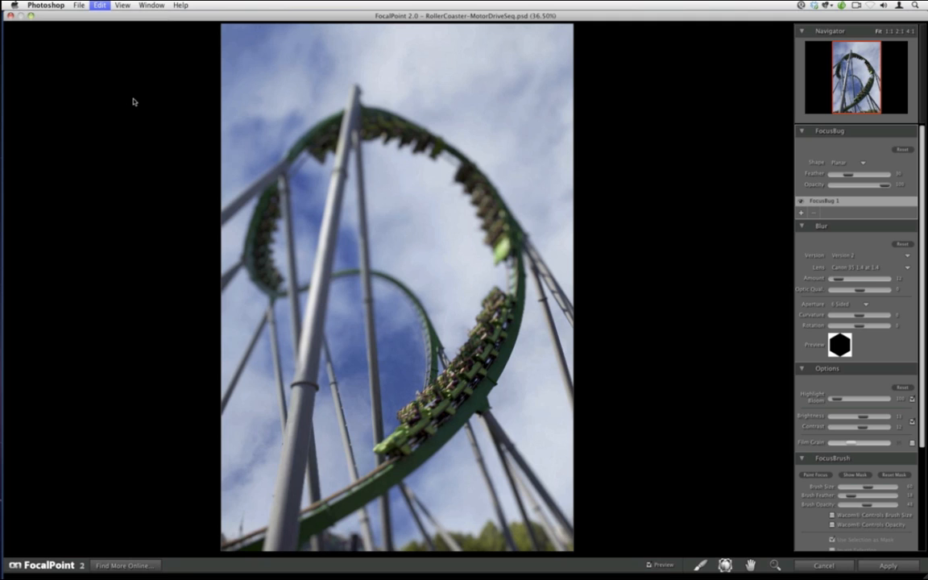
Place the round FocusBug over the lower train and resize and rotate it to follow the cars.
{"action": "left_click_drag", "start_coordinate": [397, 287], "coordinate": [476, 276]}
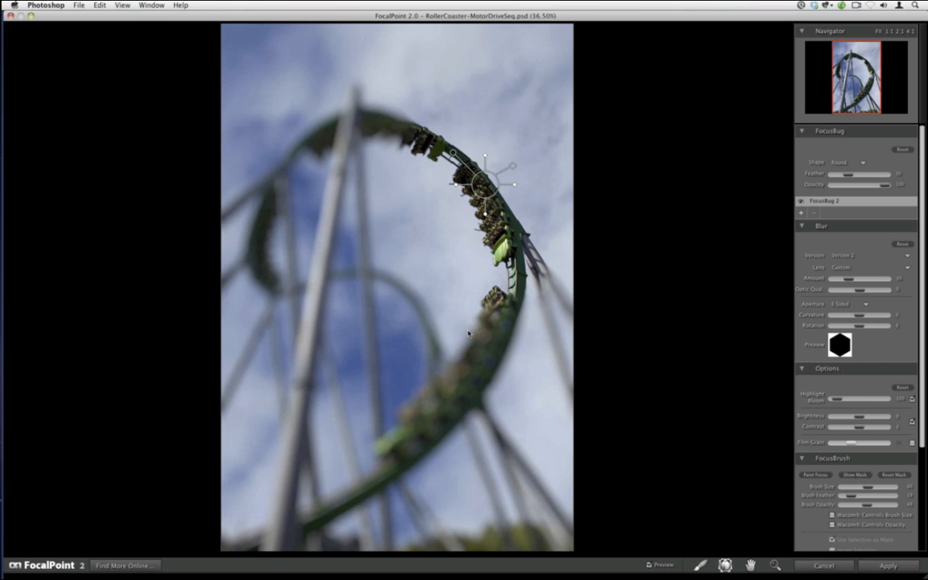
{"action": "left_click_drag", "start_coordinate": [483, 184], "coordinate": [437, 375]}
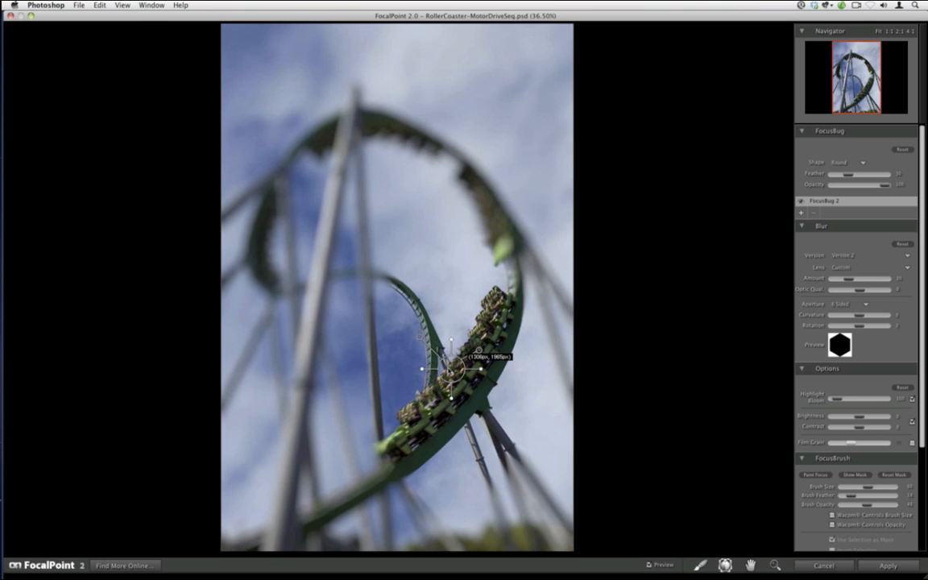
{"action": "left_click_drag", "start_coordinate": [463, 372], "coordinate": [458, 375]}
{"action": "left_click_drag", "start_coordinate": [448, 402], "coordinate": [389, 388]}
{"action": "left_click_drag", "start_coordinate": [459, 367], "coordinate": [488, 379]}
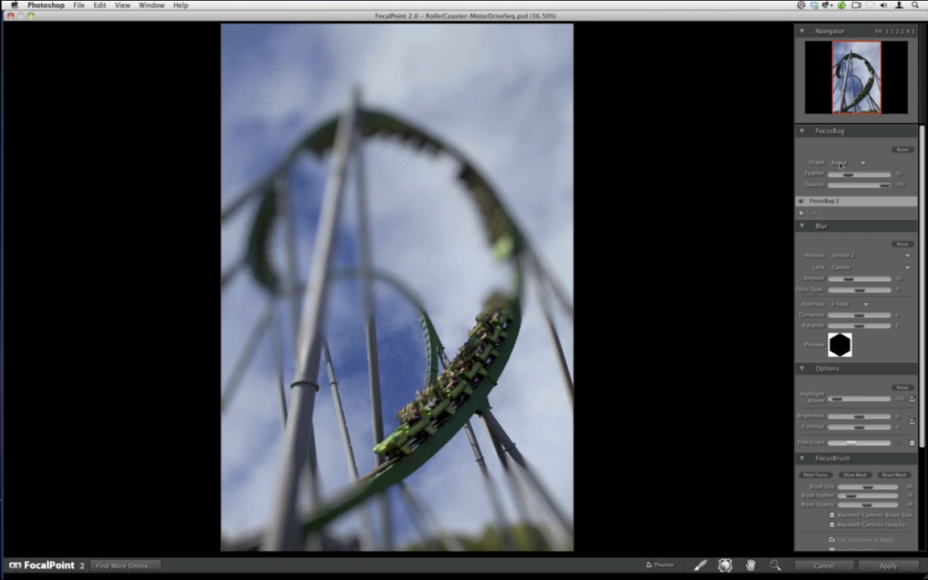
Try the Planar shape for the FocusBug and switch it back to Round.
{"action": "left_click", "coordinate": [846, 162]}
{"action": "left_click", "coordinate": [838, 171]}
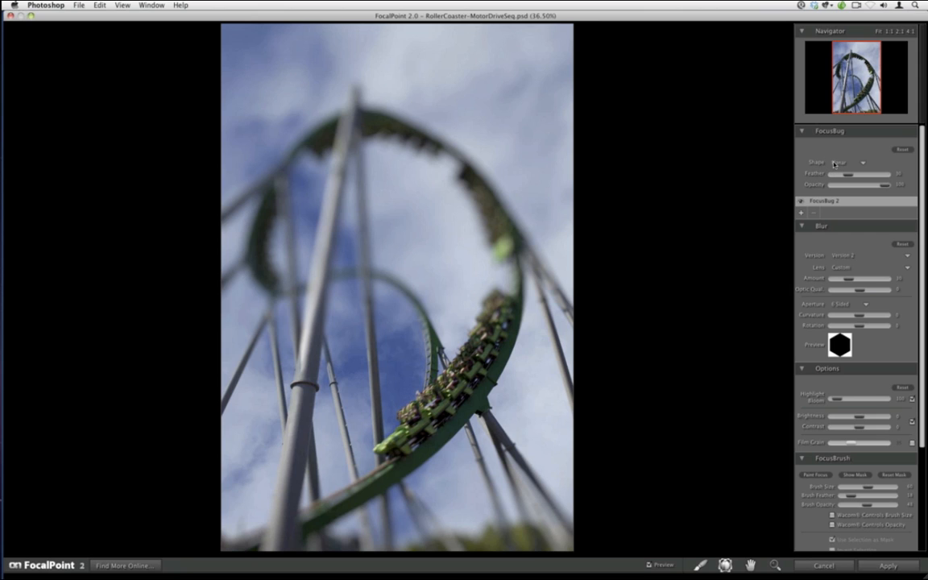
{"action": "left_click", "coordinate": [837, 166]}
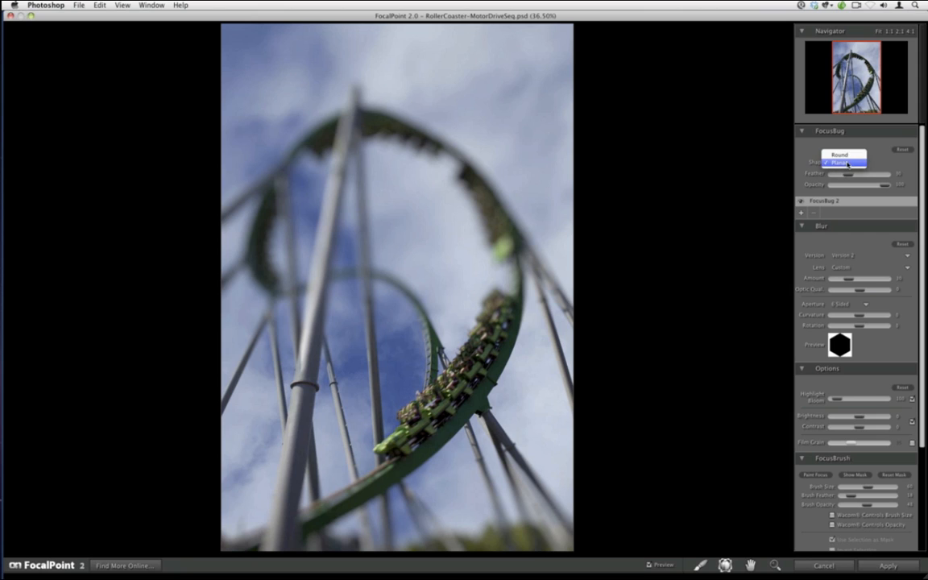
{"action": "left_click", "coordinate": [847, 166]}
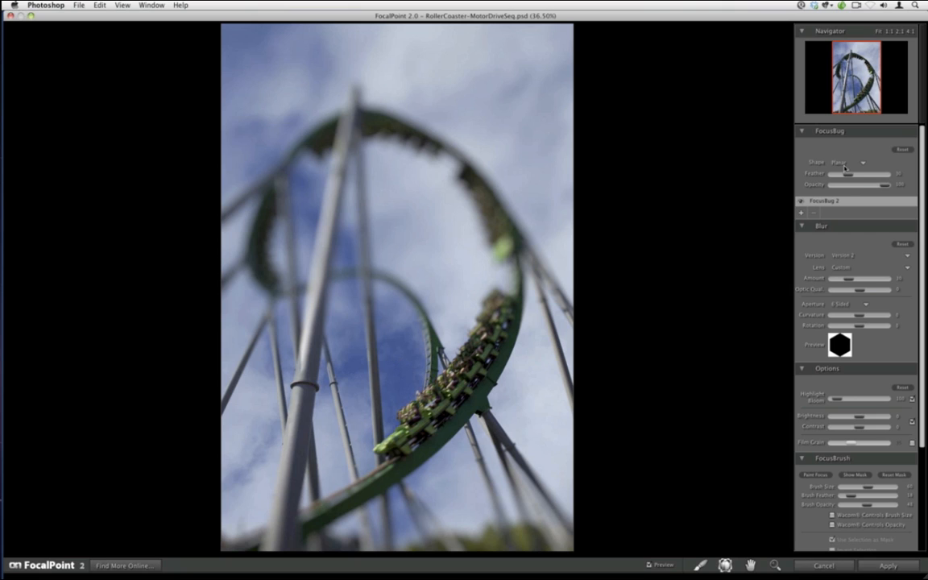
{"action": "left_click", "coordinate": [842, 162]}
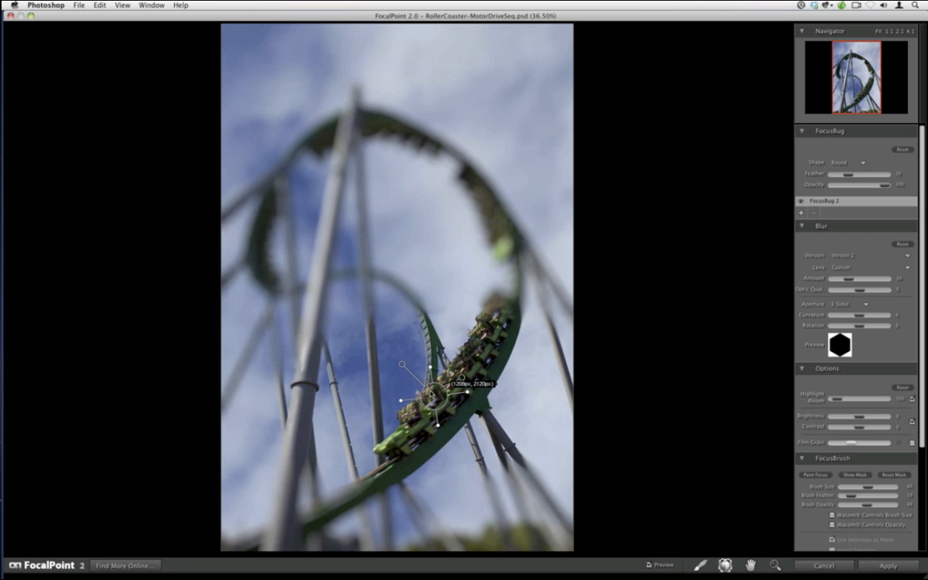
Switch the FocusBug to the Planar shape and tilt and position its focus band along the lower train.
{"action": "left_click_drag", "start_coordinate": [432, 399], "coordinate": [436, 399]}
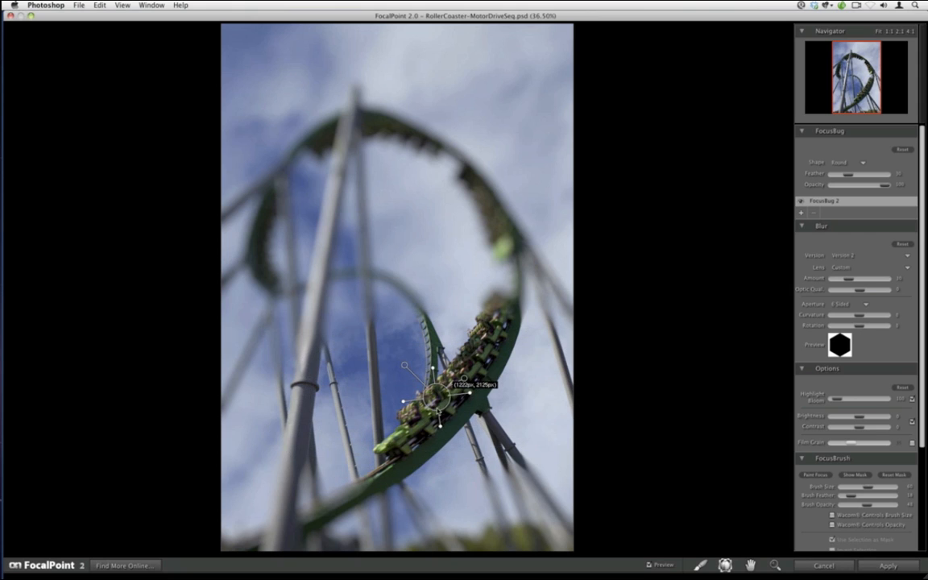
{"action": "left_click", "coordinate": [859, 162]}
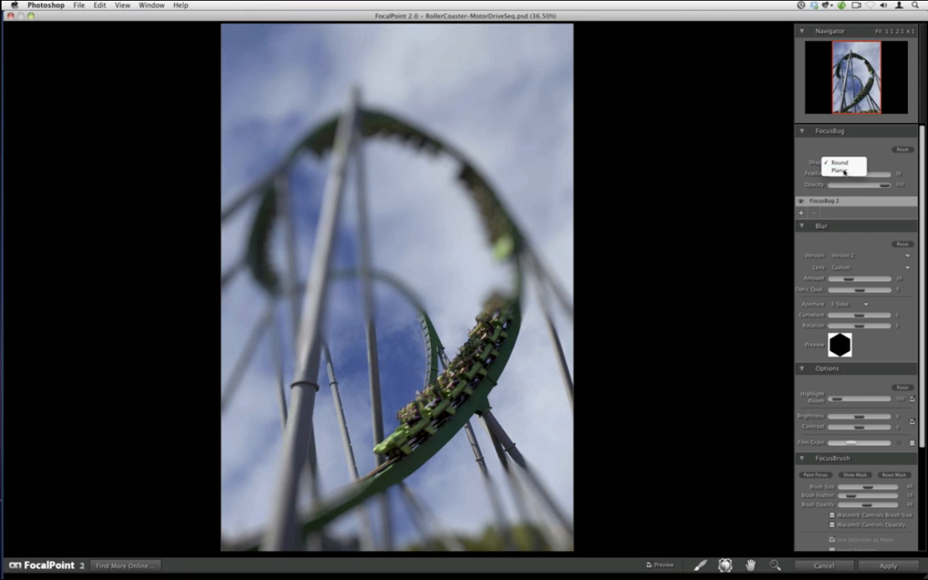
{"action": "left_click", "coordinate": [842, 171]}
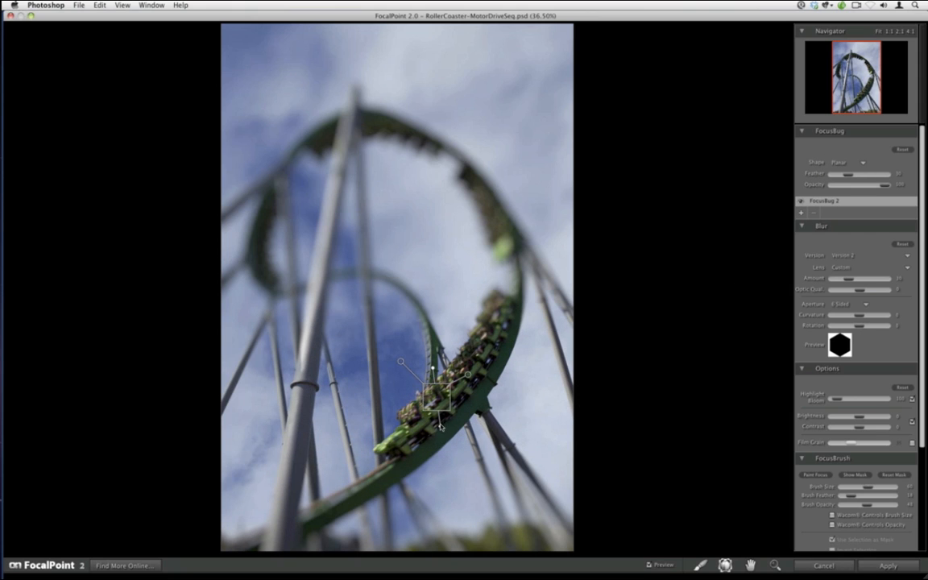
{"action": "left_click_drag", "start_coordinate": [439, 427], "coordinate": [420, 438]}
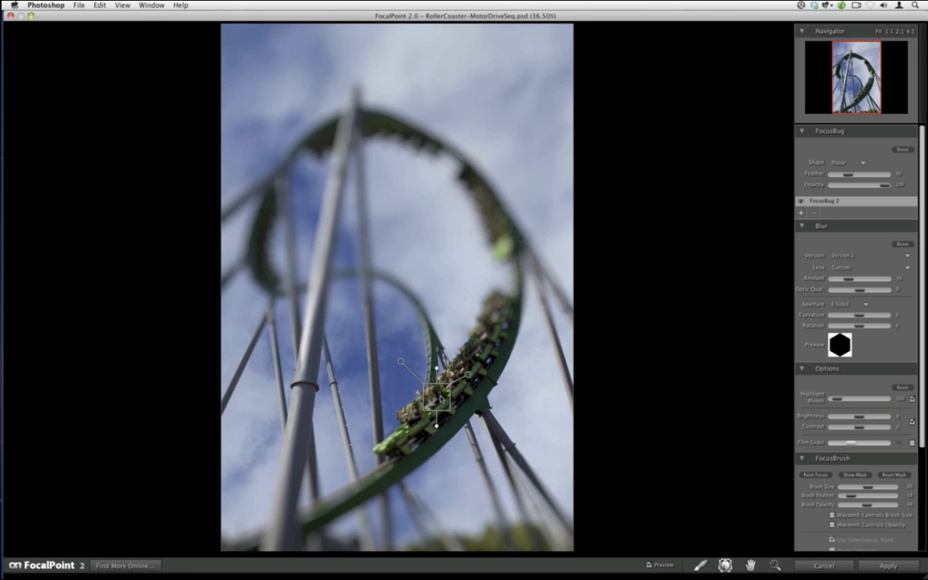
{"action": "mouse_move", "coordinate": [433, 401]}
{"action": "left_mouse_down"}
{"action": "mouse_move", "coordinate": [451, 383]}
{"action": "mouse_move", "coordinate": [452, 415]}
{"action": "mouse_move", "coordinate": [458, 414]}
{"action": "mouse_move", "coordinate": [447, 389]}
{"action": "left_mouse_up"}
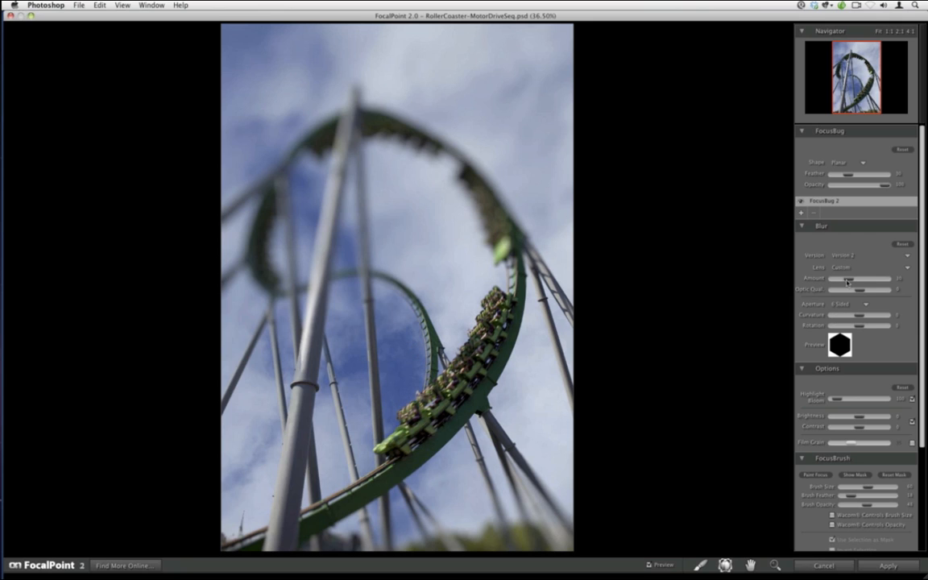
Set the blur Amount to 13 and the FocusBug Feather to 41.
{"action": "left_click_drag", "start_coordinate": [846, 279], "coordinate": [841, 279]}
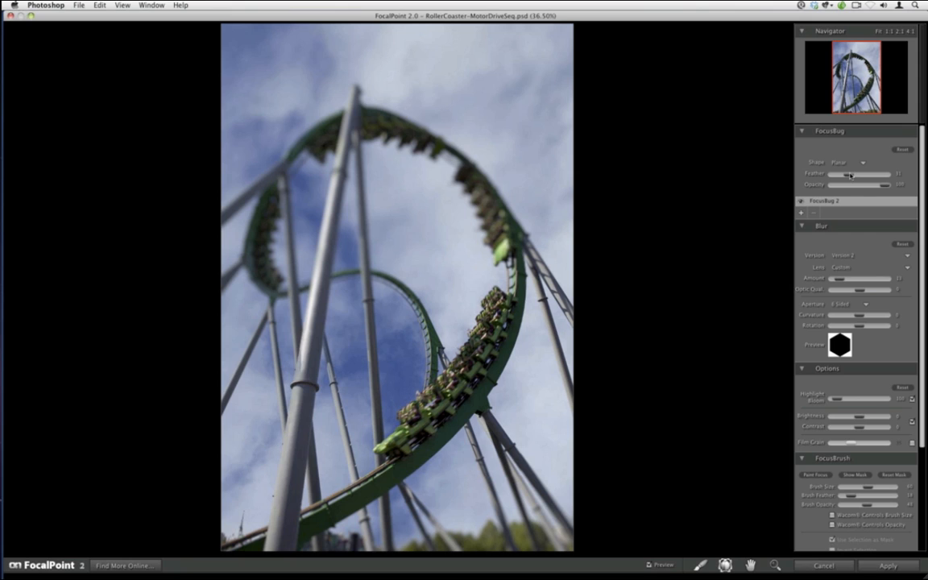
{"action": "left_click_drag", "start_coordinate": [850, 175], "coordinate": [856, 175]}
Show the focus mask and try a Feather of 0, viewing the hard edge in the mask and on the photo.
{"action": "left_click", "coordinate": [846, 475]}
{"action": "mouse_move", "coordinate": [464, 306]}
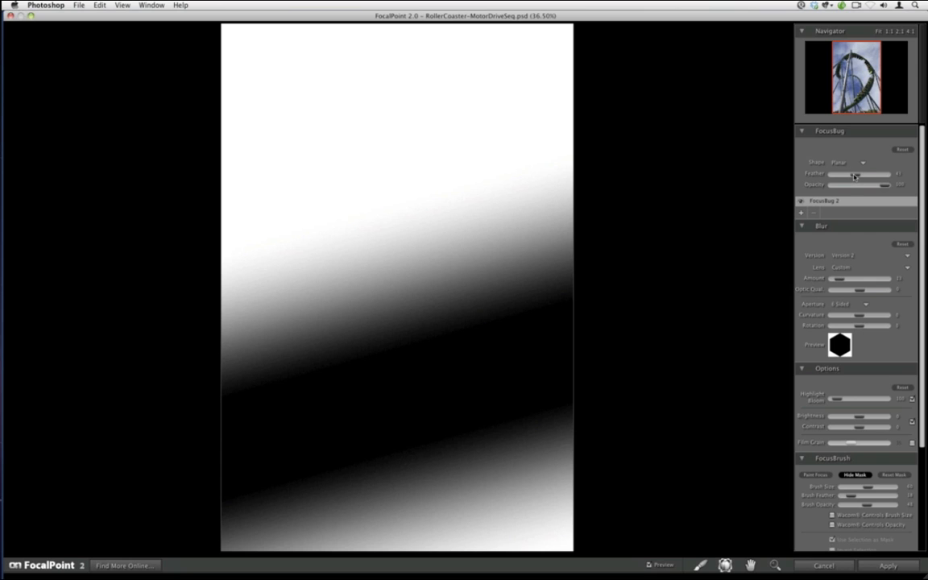
{"action": "left_click_drag", "start_coordinate": [856, 176], "coordinate": [830, 175]}
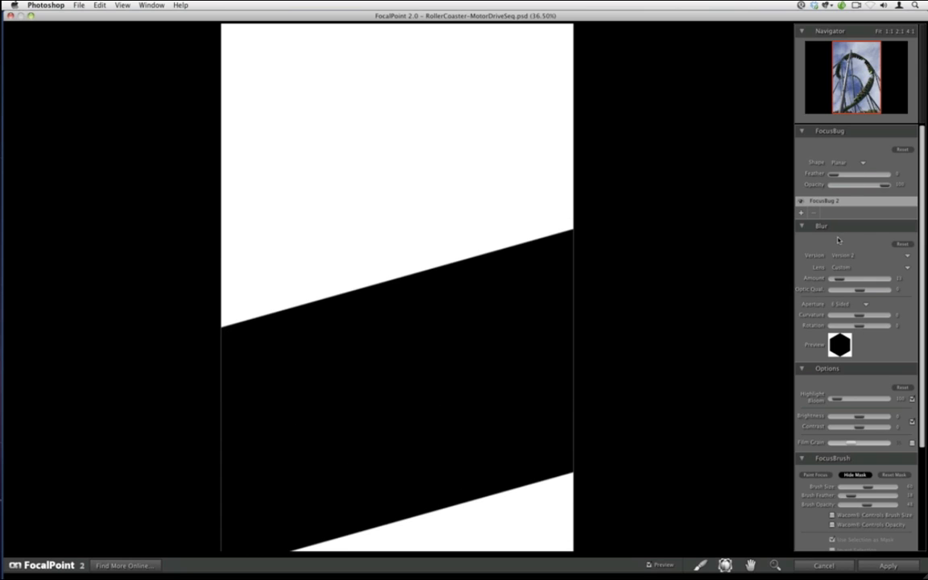
{"action": "left_click", "coordinate": [855, 475]}
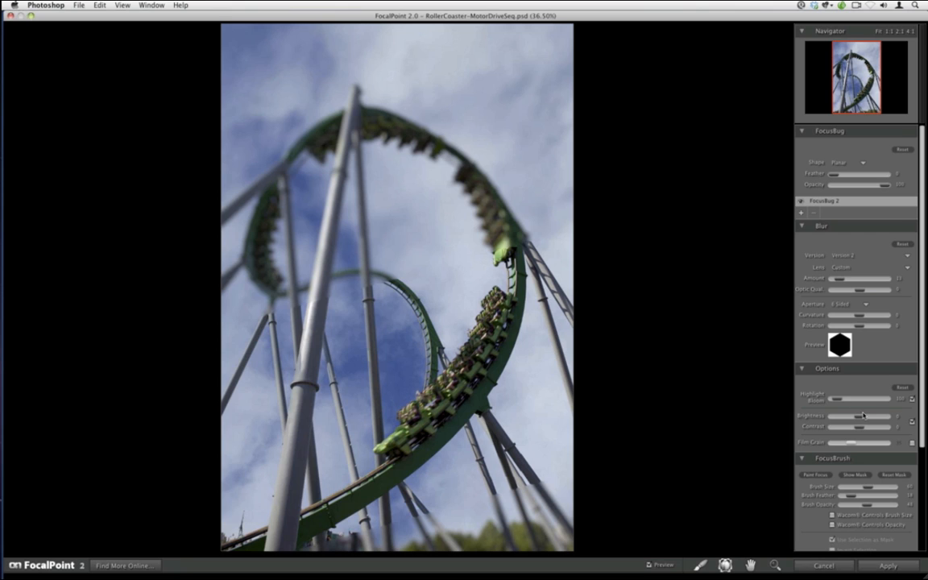
Soften the focus band's edge in the mask view and set the FocusBug Feather to 41 on the photo.
{"action": "left_click", "coordinate": [858, 476]}
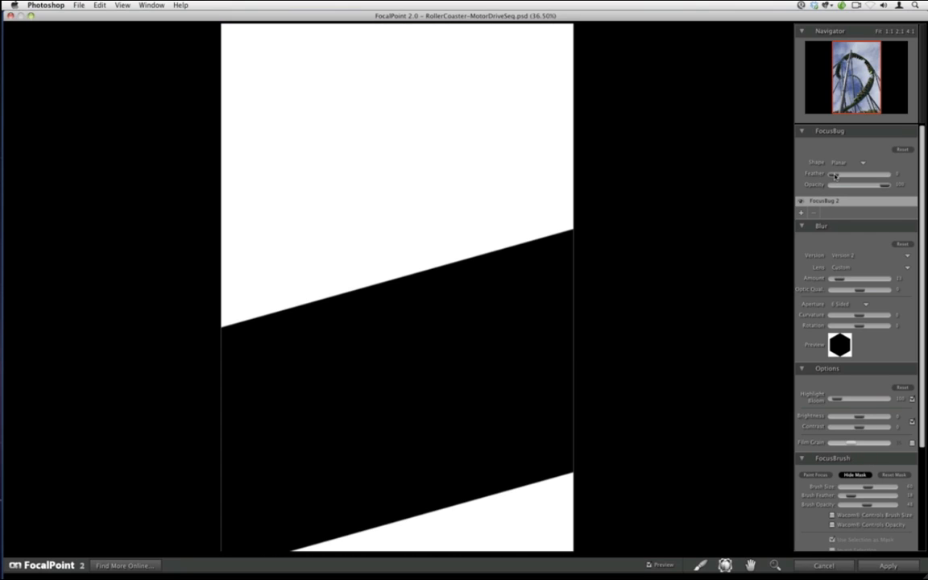
{"action": "mouse_move", "coordinate": [836, 176]}
{"action": "left_mouse_down"}
{"action": "mouse_move", "coordinate": [895, 174]}
{"action": "mouse_move", "coordinate": [875, 184]}
{"action": "mouse_move", "coordinate": [852, 178]}
{"action": "left_mouse_up"}
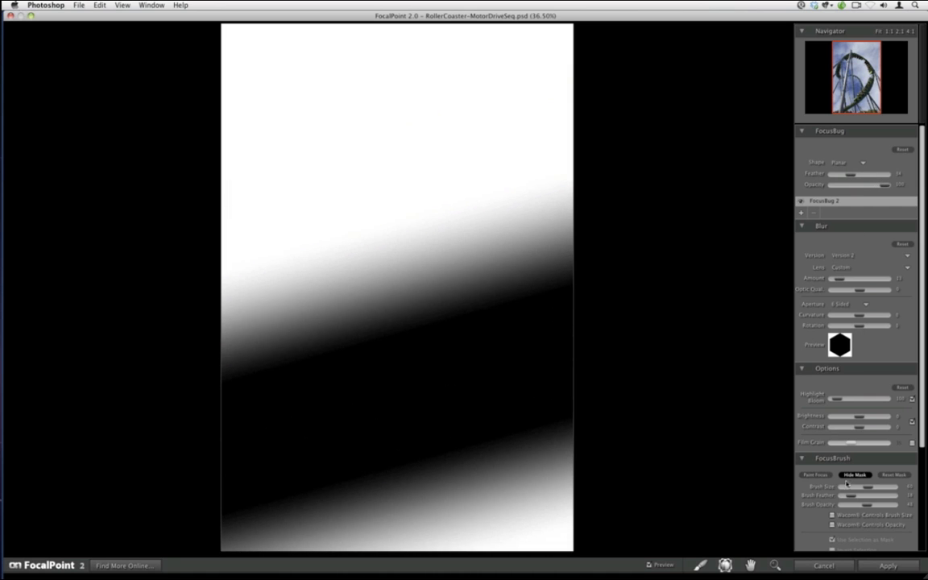
{"action": "left_click", "coordinate": [847, 476]}
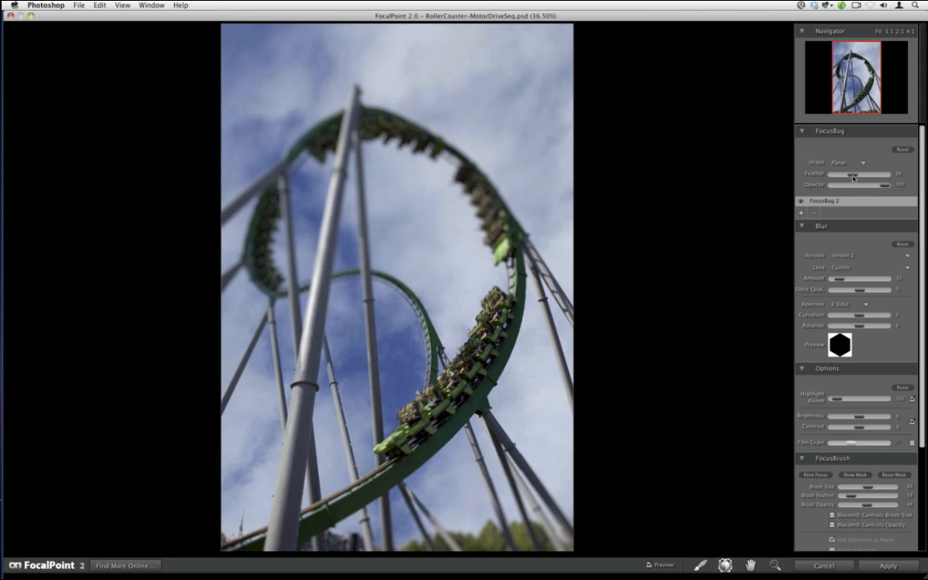
{"action": "left_click_drag", "start_coordinate": [854, 178], "coordinate": [856, 178]}
Set the FocusBrush to size 150 and opacity 15, brush blur onto the foreground support and focus onto the lower train's rear, and check the mask.
{"action": "left_click_drag", "start_coordinate": [863, 505], "coordinate": [888, 509]}
{"action": "left_click_drag", "start_coordinate": [889, 505], "coordinate": [863, 510]}
{"action": "left_click", "coordinate": [809, 477]}
{"action": "key", "text": "bracketright"}
{"action": "key", "text": "bracketright"}
{"action": "key", "text": "bracketright"}
{"action": "key", "text": "bracketright"}
{"action": "key", "text": "bracketright"}
{"action": "key", "text": "bracketright"}
{"action": "key", "text": "bracketright"}
{"action": "key", "text": "bracketright"}
{"action": "key", "text": "bracketright"}
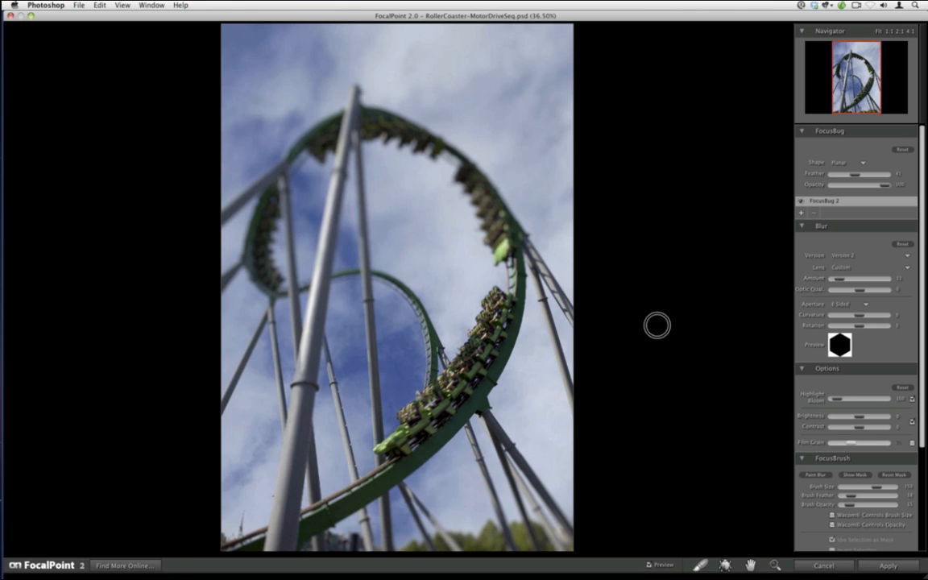
{"action": "left_click", "coordinate": [856, 476]}
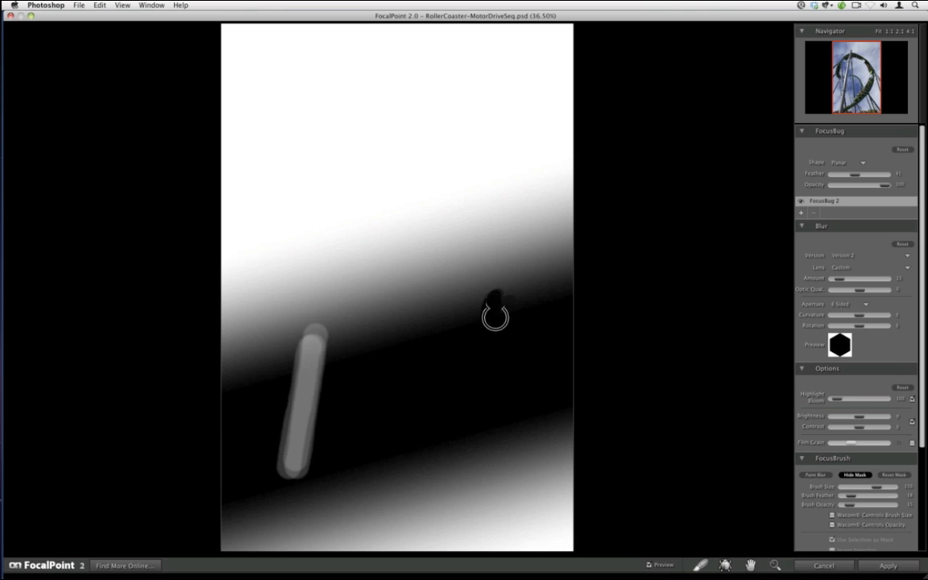
{"action": "left_click", "coordinate": [856, 476]}
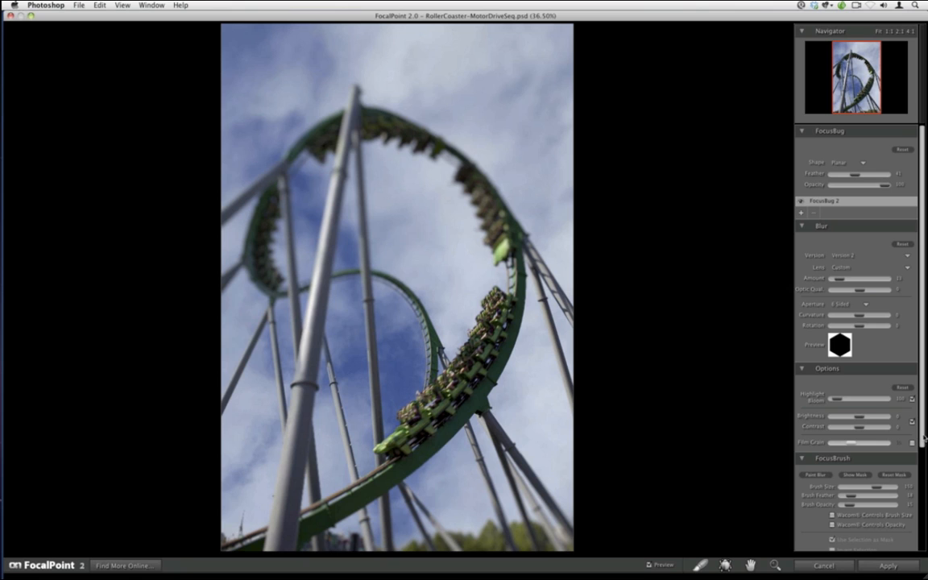
Raise both the Brightness and the Contrast of the blurred area to 24.
{"action": "scroll", "coordinate": [801, 378], "scroll_direction": "down", "scroll_amount": 2}
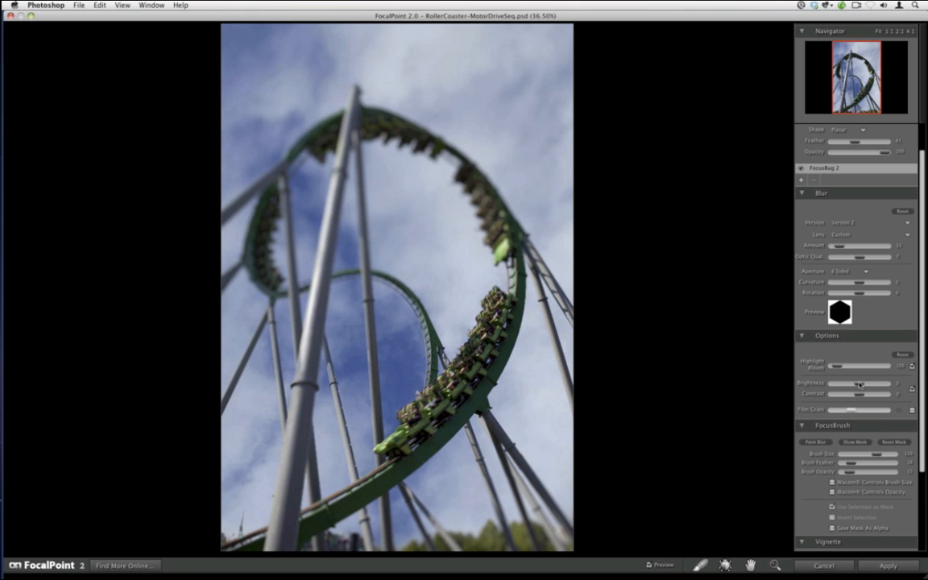
{"action": "mouse_move", "coordinate": [859, 385]}
{"action": "left_mouse_down"}
{"action": "mouse_move", "coordinate": [848, 385]}
{"action": "mouse_move", "coordinate": [865, 384]}
{"action": "left_mouse_up"}
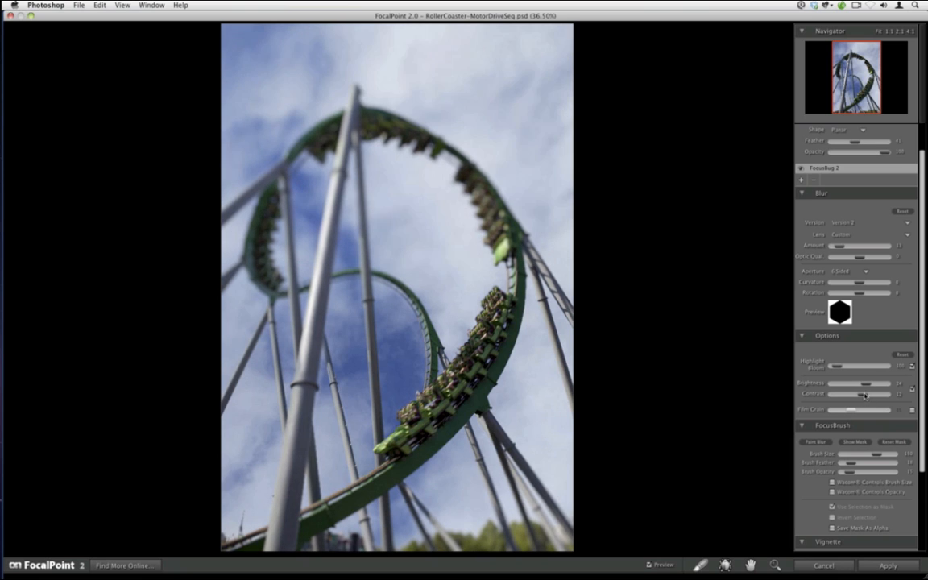
{"action": "left_click_drag", "start_coordinate": [865, 395], "coordinate": [873, 396]}
Stop the vignette from following the FocusBug and darken it with Lightness about 29 and Midpoint about 20.
{"action": "scroll", "coordinate": [923, 421], "scroll_direction": "down", "scroll_amount": 3}
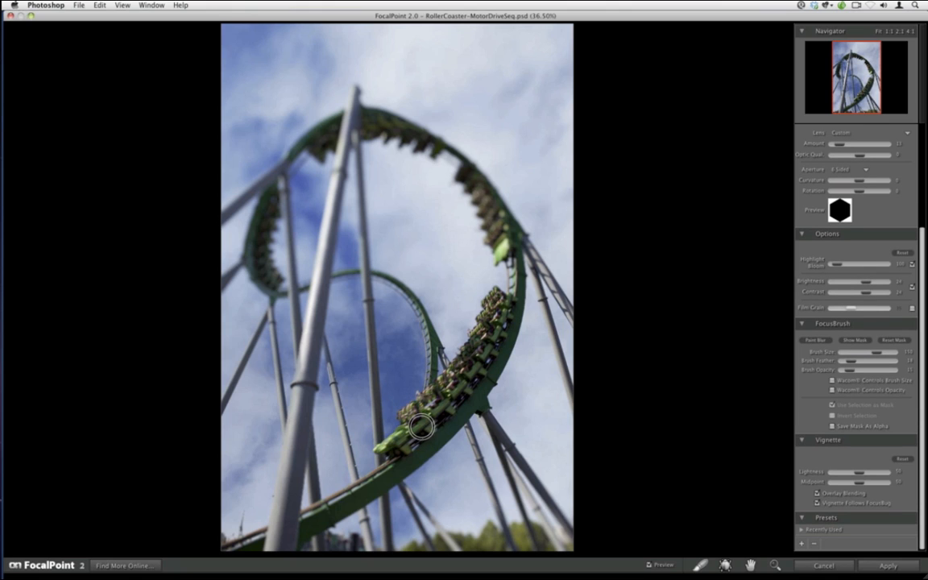
{"action": "left_click", "coordinate": [838, 504]}
{"action": "left_click_drag", "start_coordinate": [858, 475], "coordinate": [843, 482]}
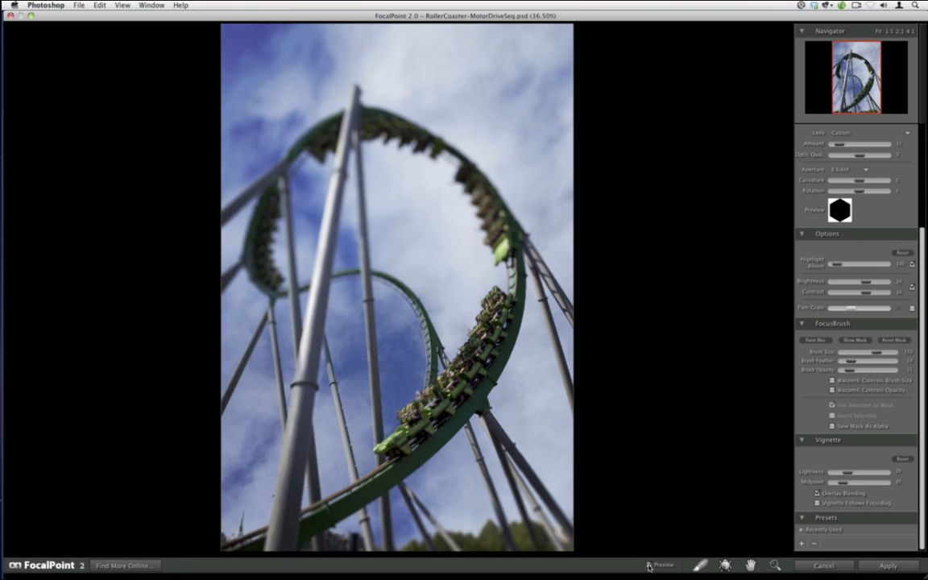
Compare the photo with the effect preview off and on, and apply the FocalPoint effect to the Photoshop document.
{"action": "left_click", "coordinate": [649, 566]}
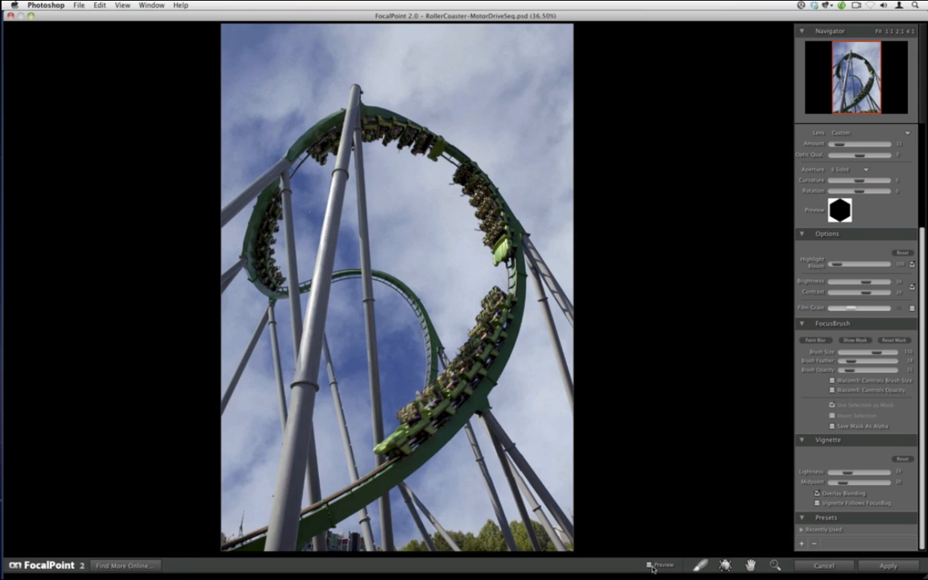
{"action": "left_click", "coordinate": [649, 565]}
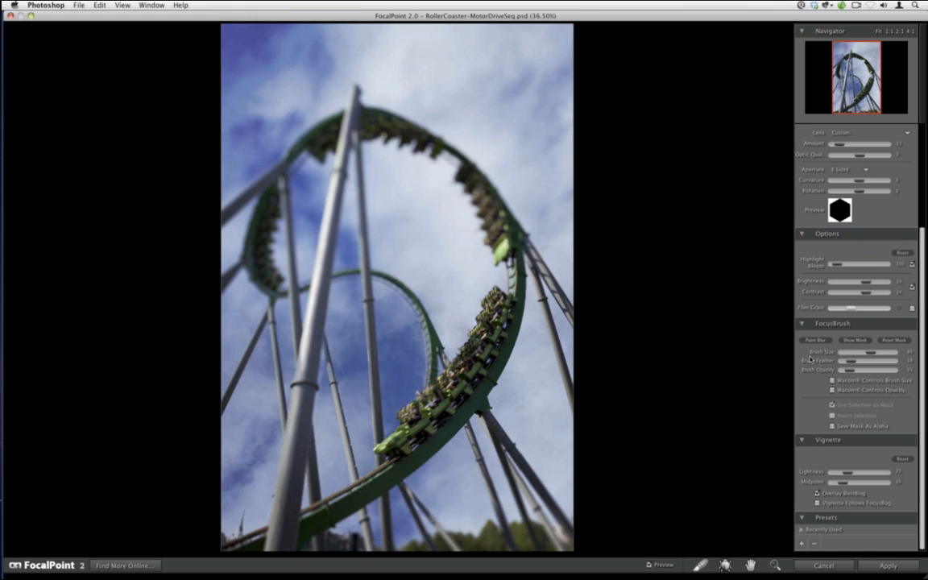
{"action": "left_click", "coordinate": [814, 342]}
{"action": "left_click", "coordinate": [816, 342]}
{"action": "left_click", "coordinate": [874, 568]}
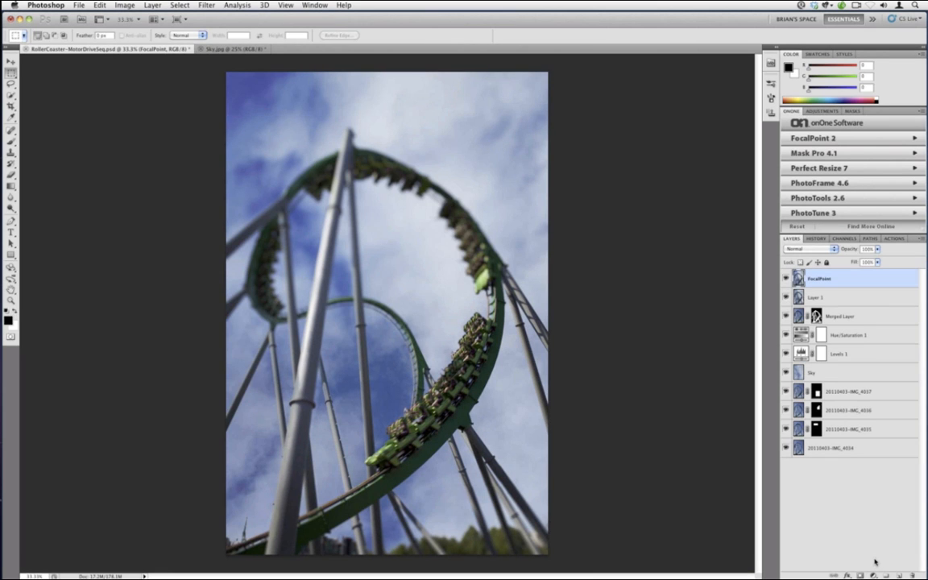
Show only the bottom roller coaster photo and reveal the layers above it upward to the FocalPoint layer to review the composite.
{"action": "key", "text": "super+0"}
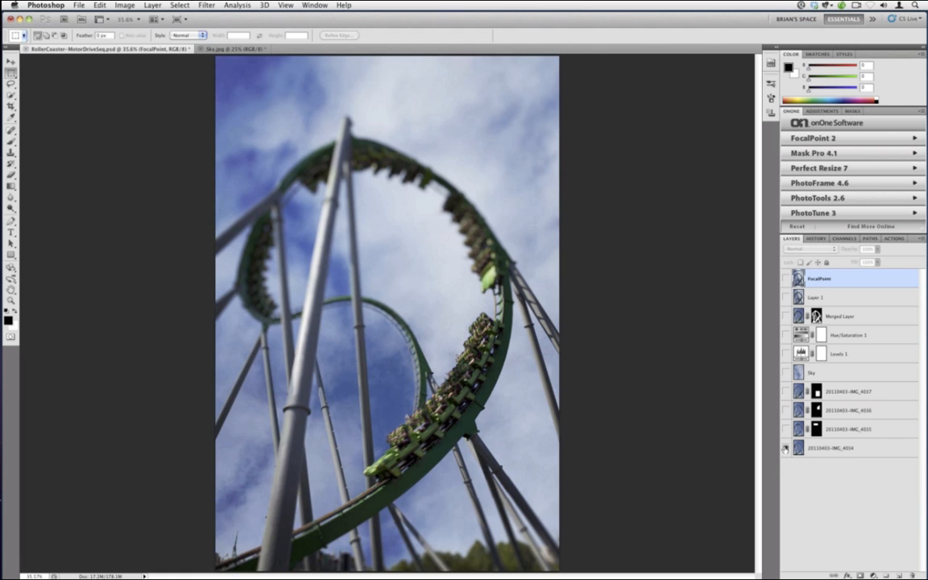
{"action": "left_click", "coordinate": [786, 449], "text": "alt"}
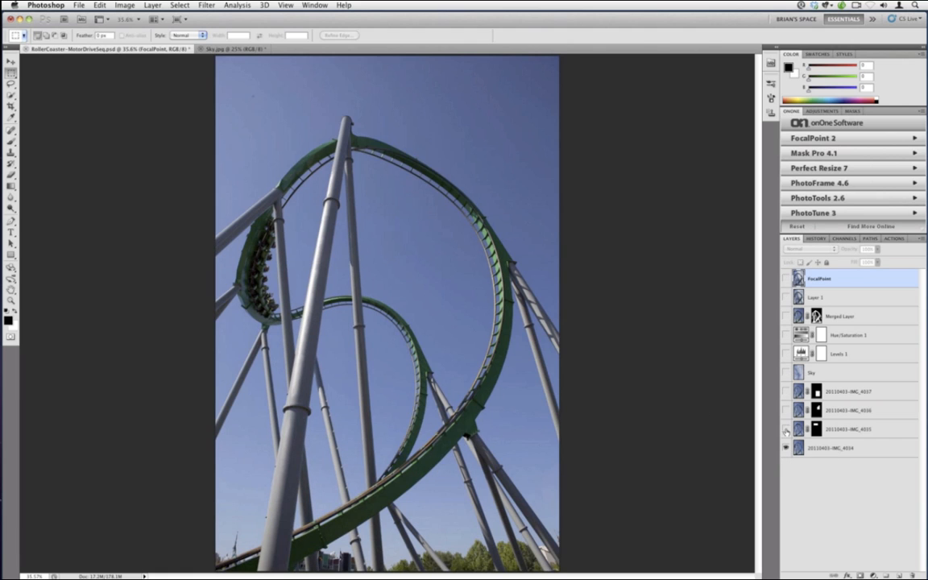
{"action": "left_click", "coordinate": [786, 429]}
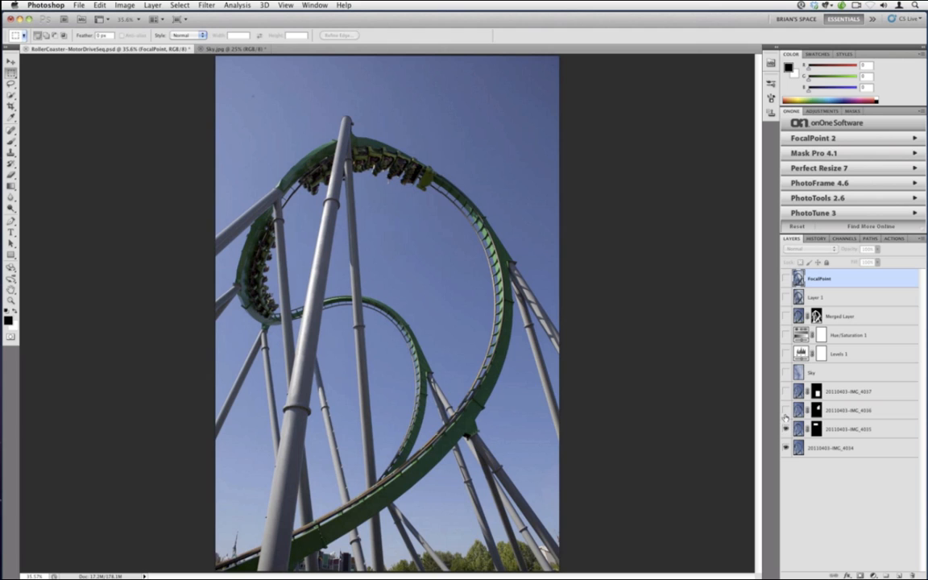
{"action": "left_click", "coordinate": [785, 410]}
{"action": "left_click", "coordinate": [785, 392]}
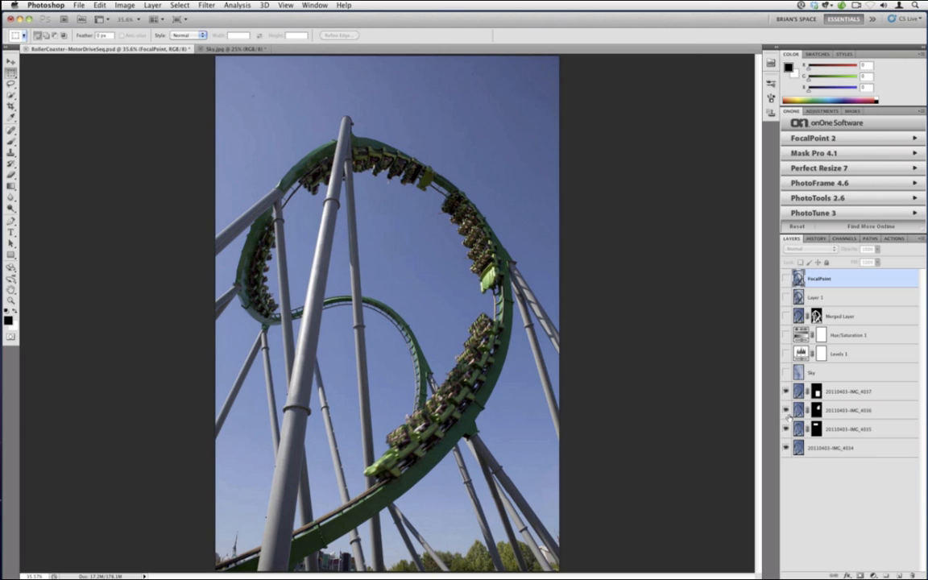
{"action": "left_click", "coordinate": [785, 373]}
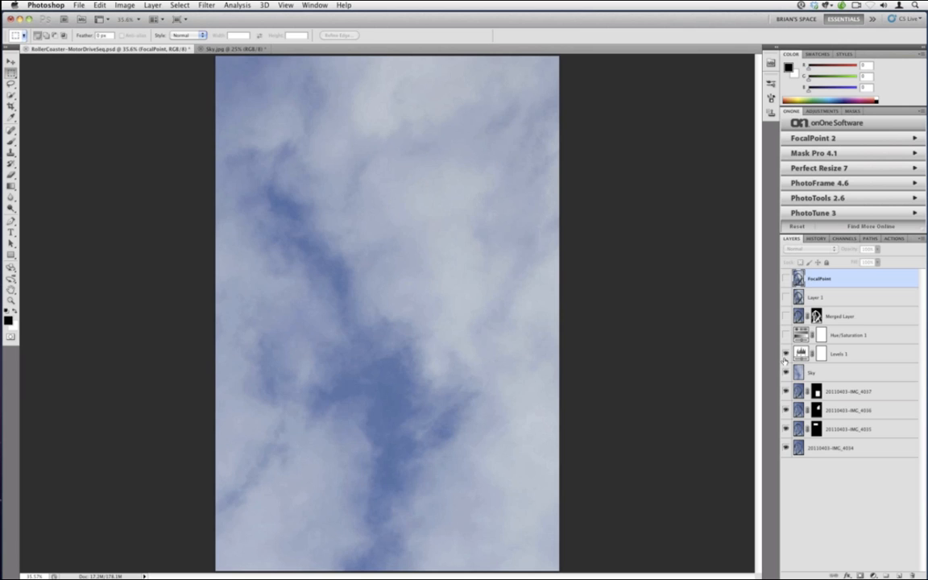
{"action": "left_click", "coordinate": [786, 335]}
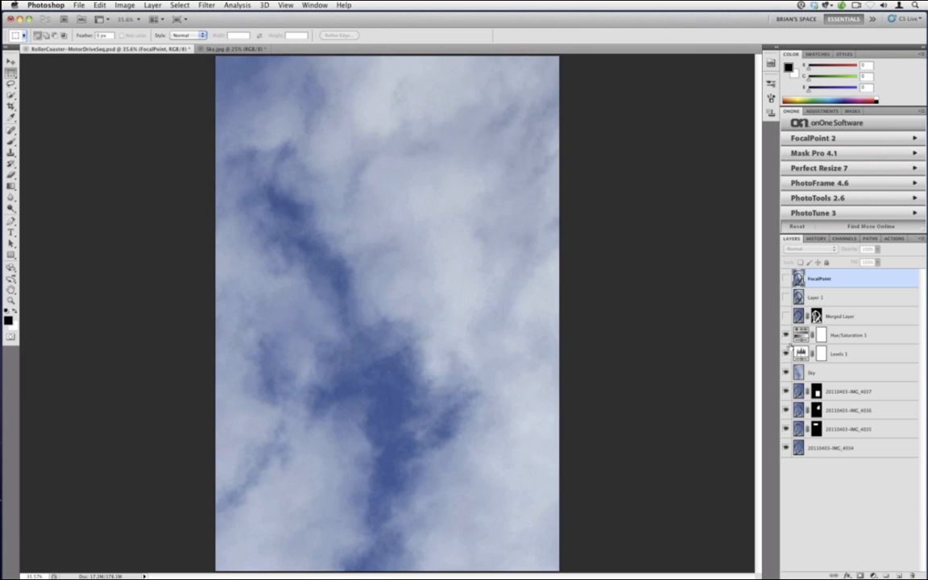
{"action": "left_click", "coordinate": [786, 317]}
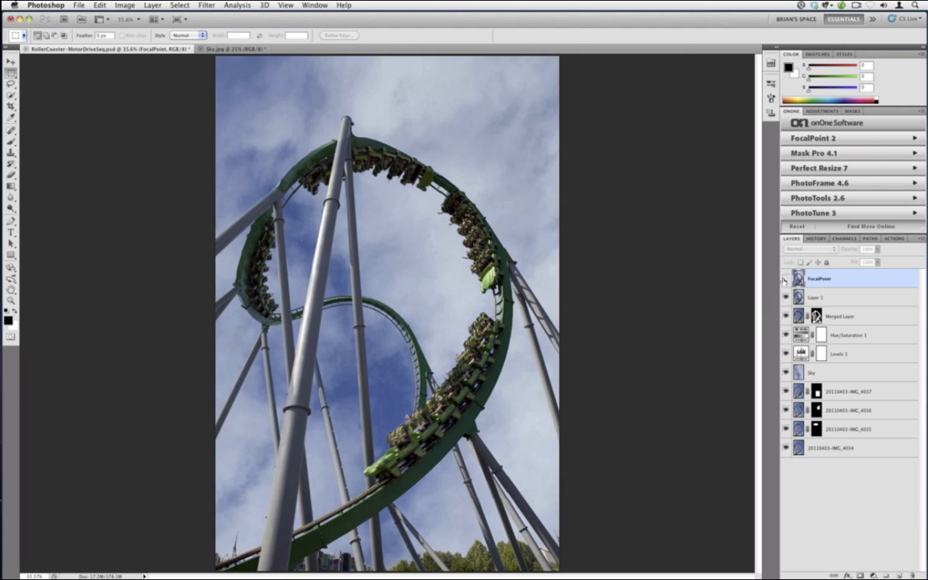
{"action": "left_click", "coordinate": [785, 278]}
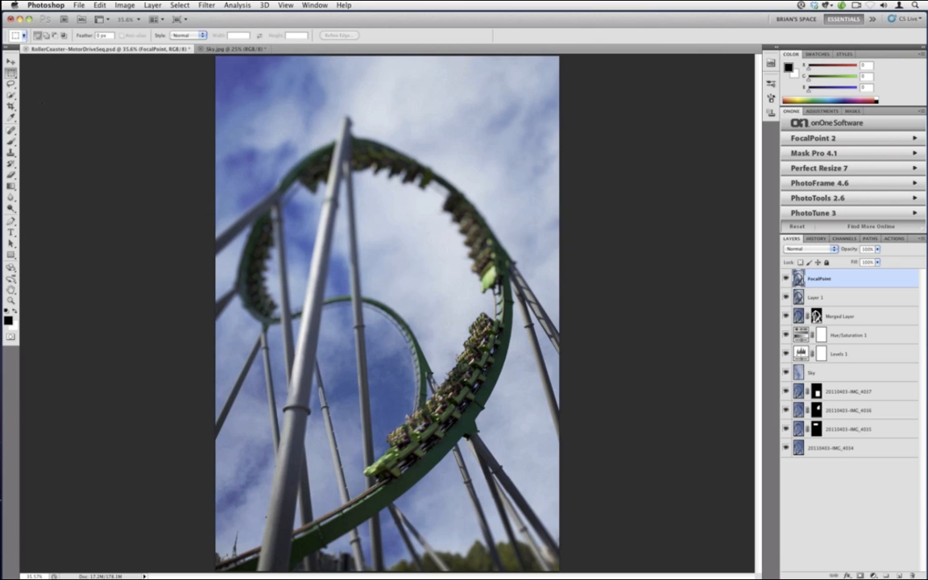
Lasso the front of the lower train on the FocalPoint layer and open the Radial Blur filter for it.
{"action": "left_click", "coordinate": [11, 83]}
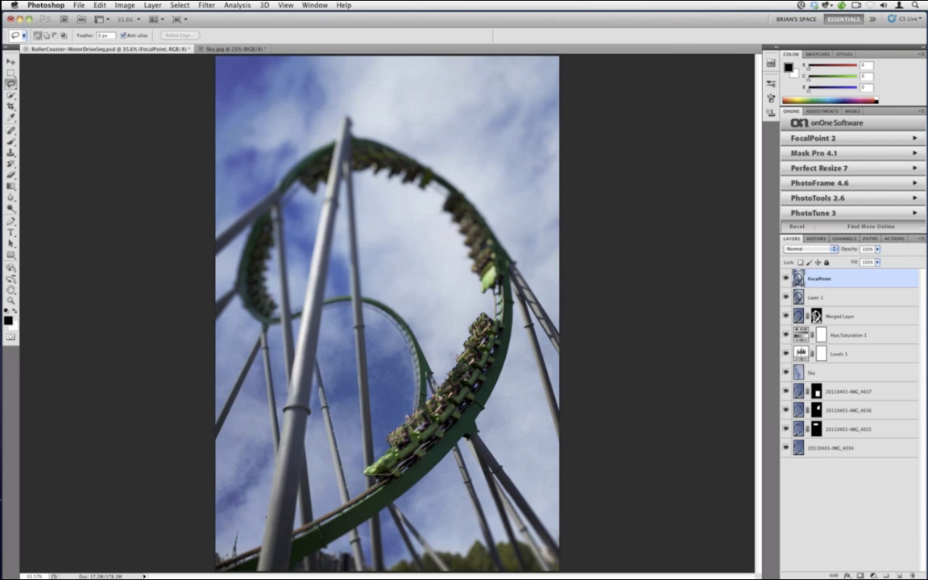
{"action": "left_click_drag", "start_coordinate": [435, 448], "coordinate": [405, 471]}
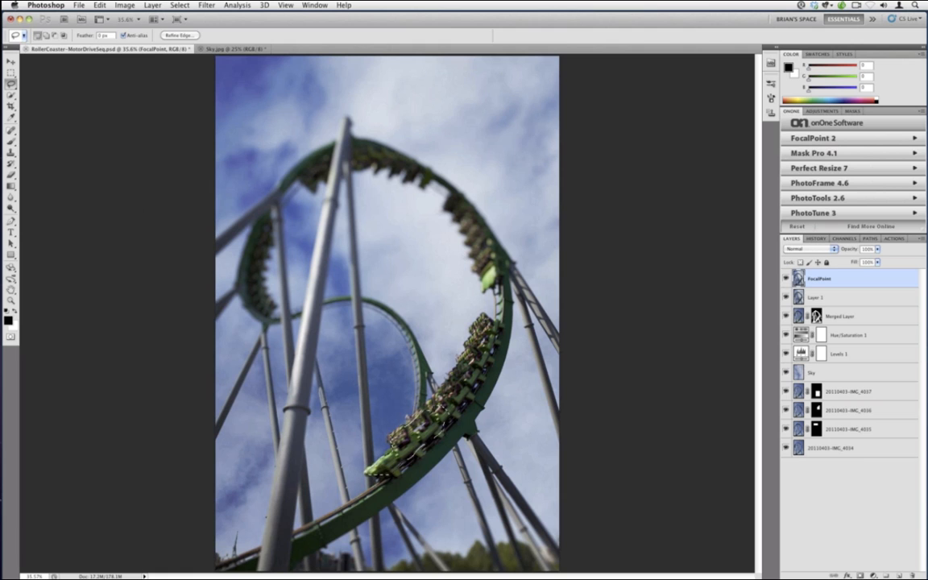
{"action": "left_click", "coordinate": [206, 6]}
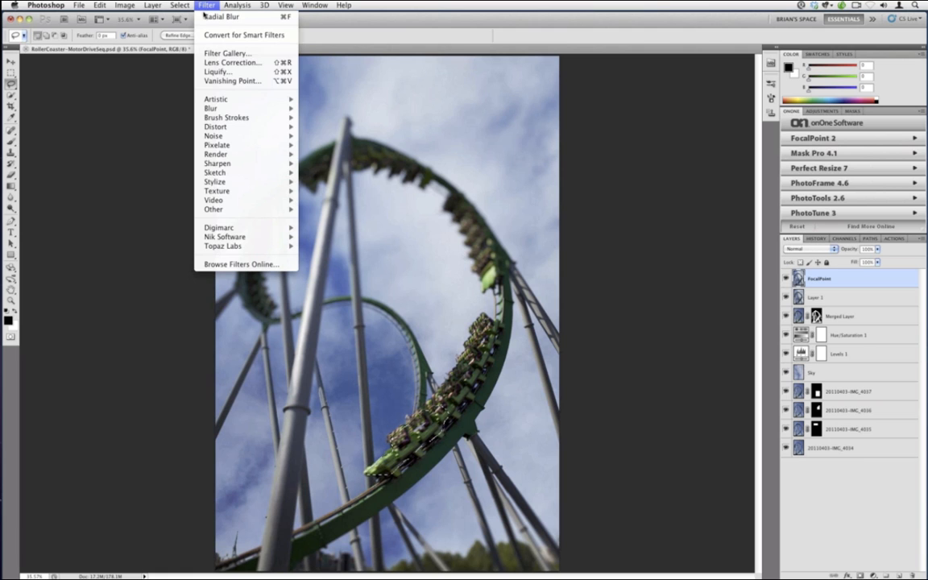
{"action": "mouse_move", "coordinate": [272, 129]}
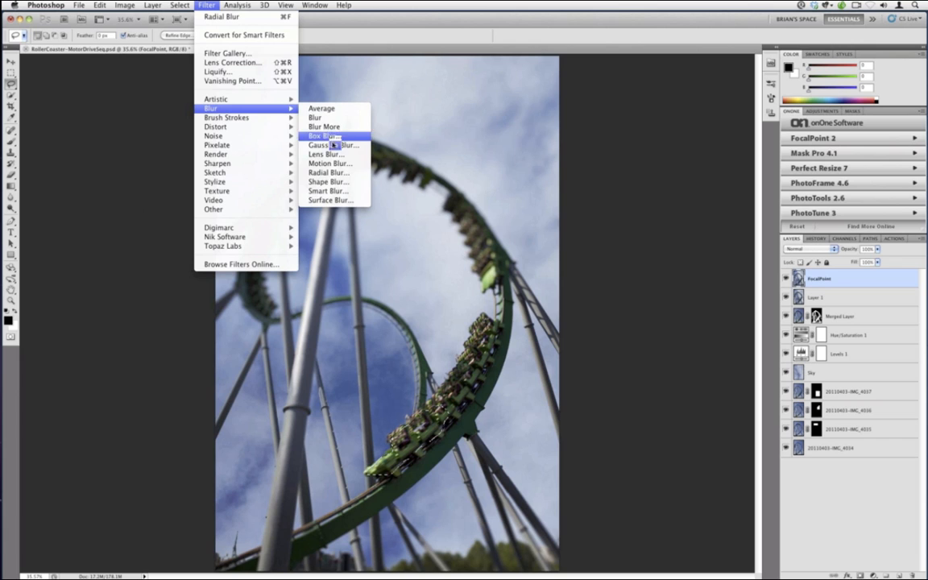
{"action": "left_click", "coordinate": [334, 175]}
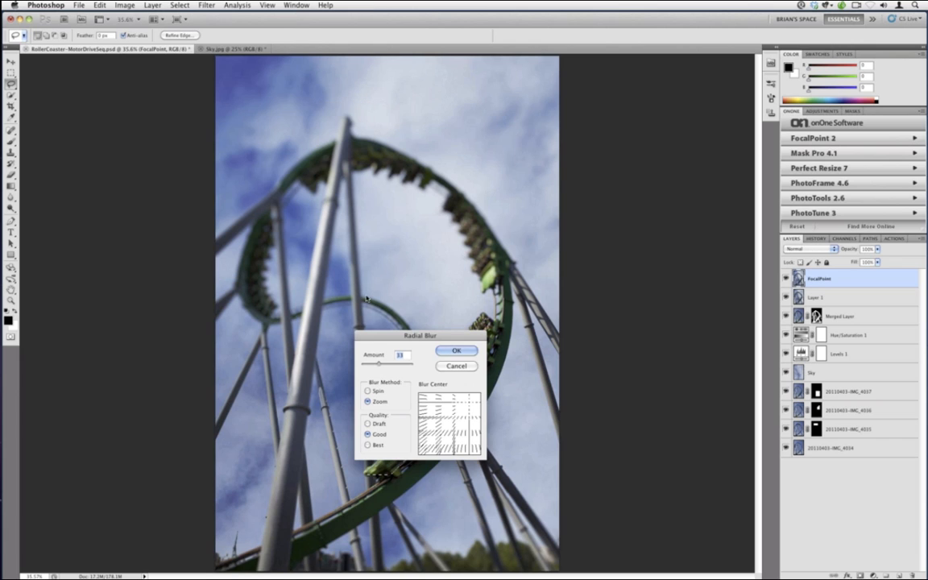
Try the Spin and Zoom blur methods, keep Zoom, and place the blur center in the upper-right part of its preview.
{"action": "left_click", "coordinate": [369, 391]}
{"action": "left_click_drag", "start_coordinate": [468, 404], "coordinate": [437, 427]}
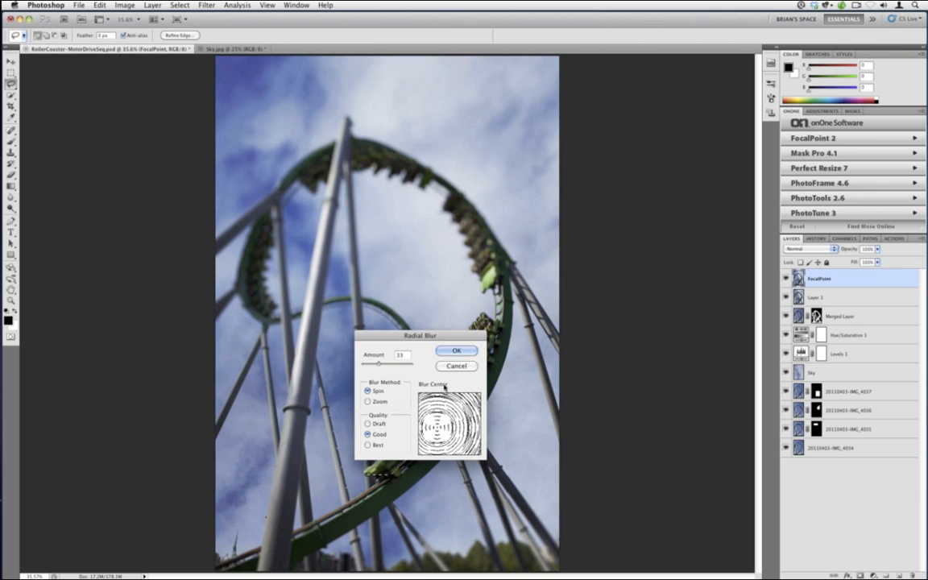
{"action": "left_click", "coordinate": [368, 401]}
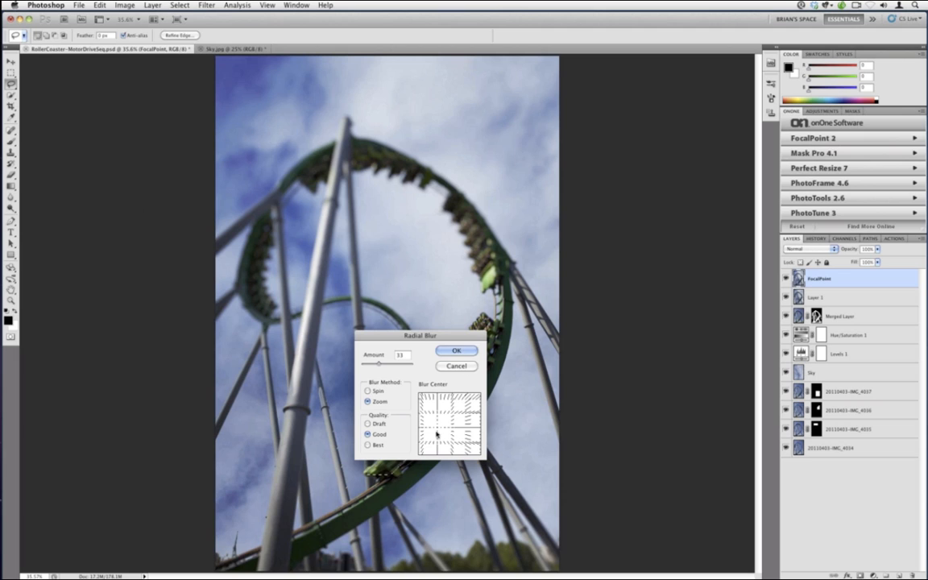
{"action": "mouse_move", "coordinate": [439, 429]}
{"action": "left_mouse_down"}
{"action": "mouse_move", "coordinate": [450, 418]}
{"action": "mouse_move", "coordinate": [448, 431]}
{"action": "left_mouse_up"}
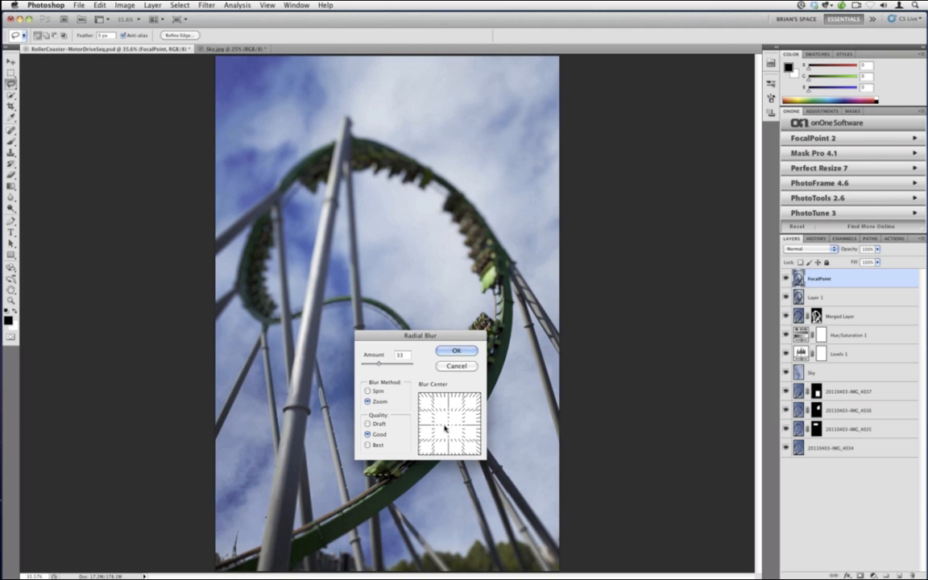
{"action": "left_click_drag", "start_coordinate": [447, 429], "coordinate": [449, 430]}
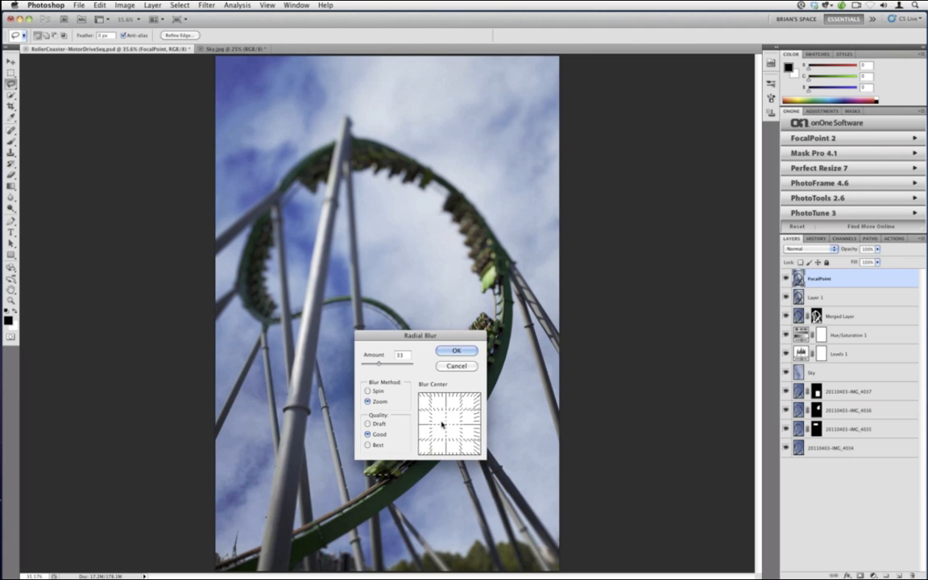
{"action": "left_click_drag", "start_coordinate": [446, 425], "coordinate": [468, 401]}
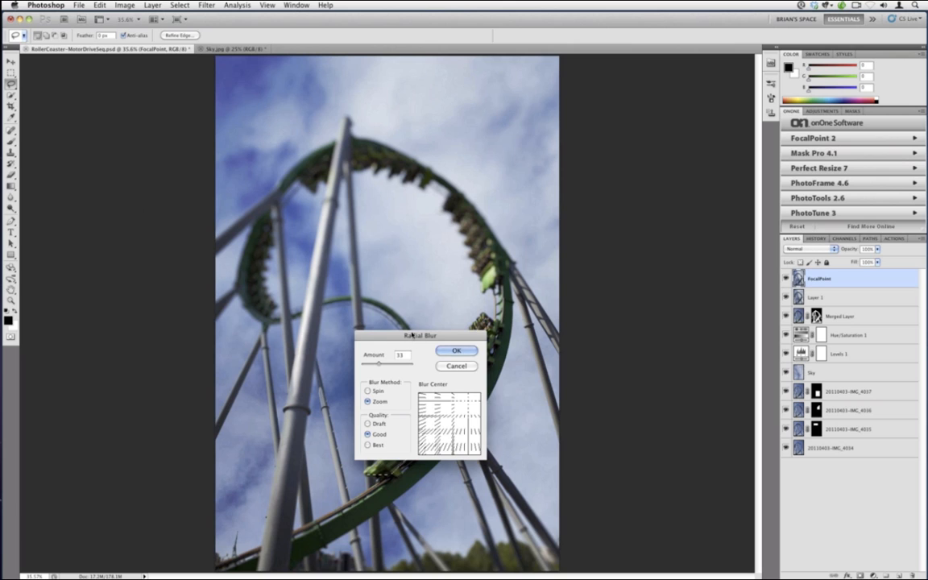
Apply the Zoom radial blur to the train's front at Best quality with Amount 39, and deselect.
{"action": "left_click_drag", "start_coordinate": [411, 336], "coordinate": [623, 219]}
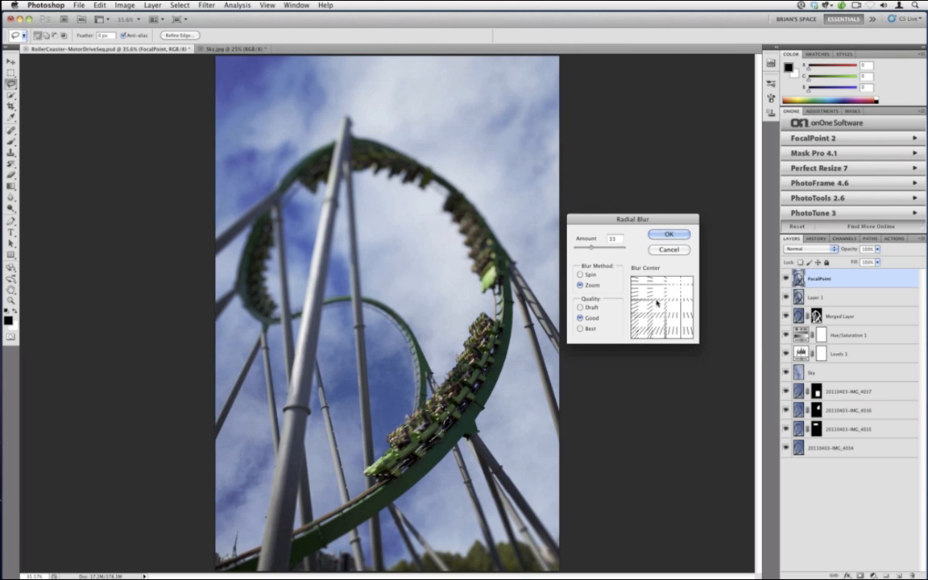
{"action": "left_click", "coordinate": [587, 328]}
{"action": "left_click_drag", "start_coordinate": [592, 247], "coordinate": [585, 248]}
{"action": "left_click", "coordinate": [668, 234]}
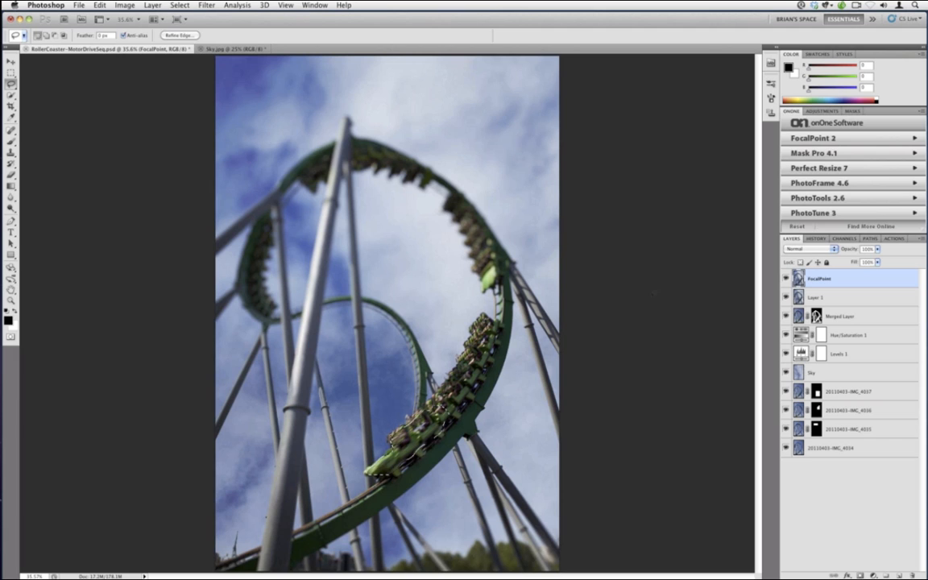
{"action": "key", "text": "ctrl+d"}
Revert the document to its FocalPoint 2 history state.
{"action": "left_click", "coordinate": [816, 239]}
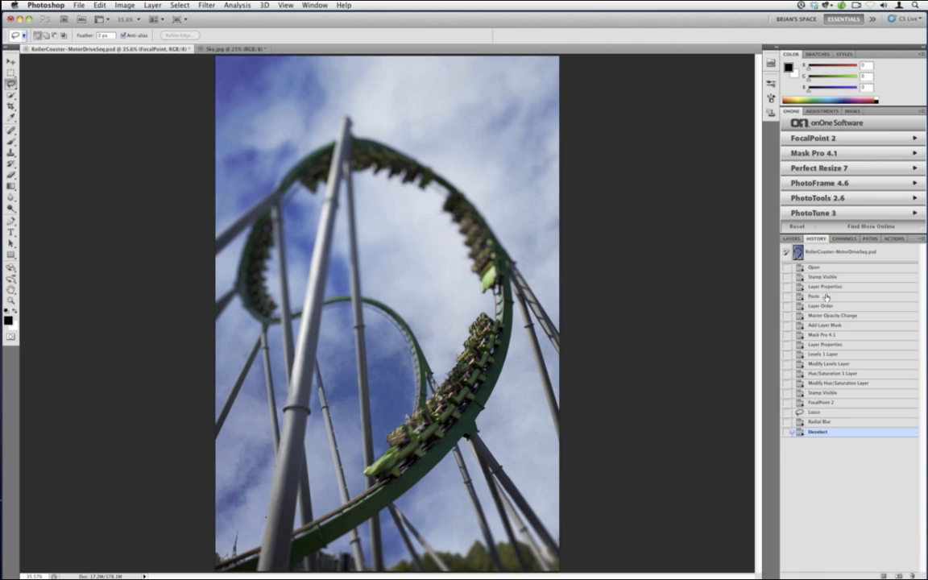
{"action": "left_click", "coordinate": [830, 402]}
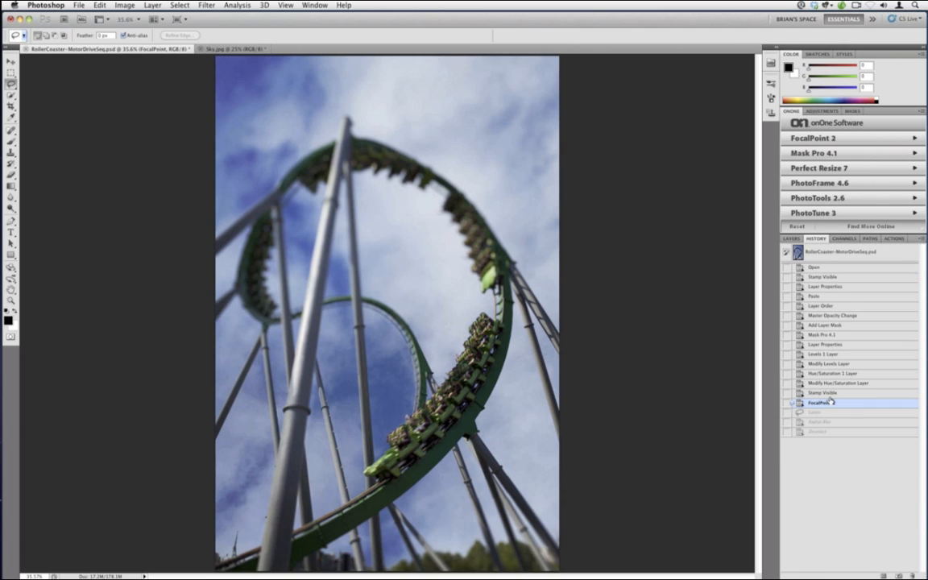
{"action": "left_click", "coordinate": [792, 238]}
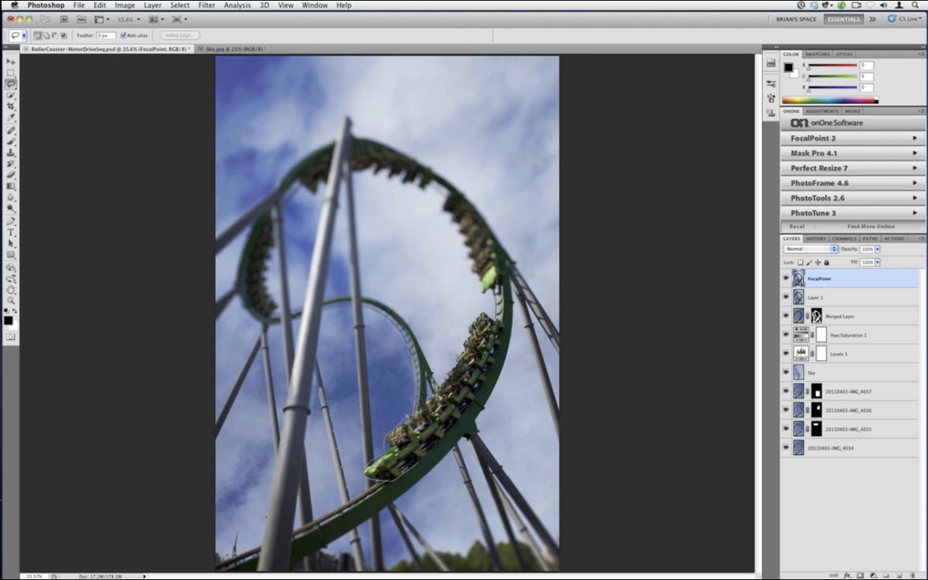
Lasso a larger area at the front of the lower train and apply a Best-quality Zoom radial blur with Amount 16.
{"action": "left_click_drag", "start_coordinate": [428, 413], "coordinate": [419, 413]}
{"action": "left_click", "coordinate": [207, 5]}
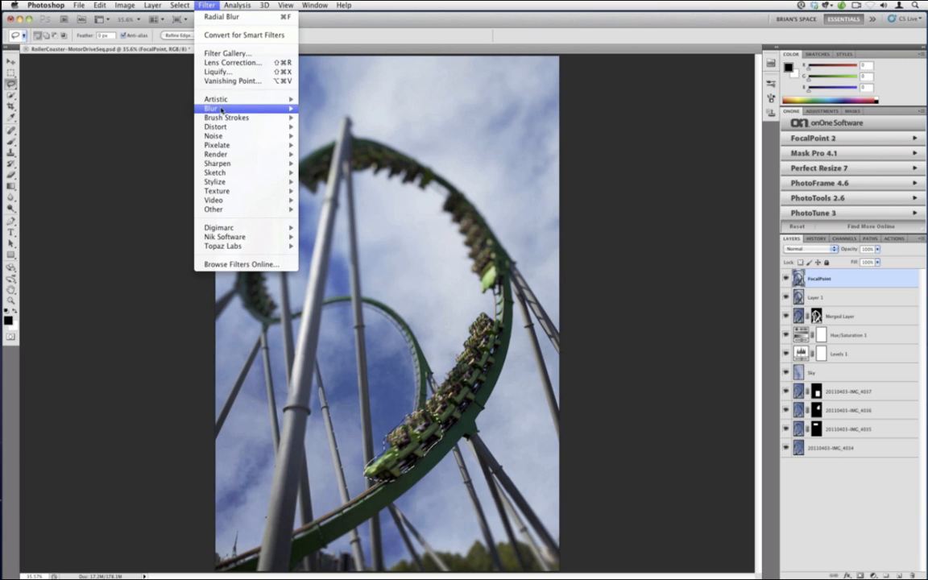
{"action": "mouse_move", "coordinate": [256, 107]}
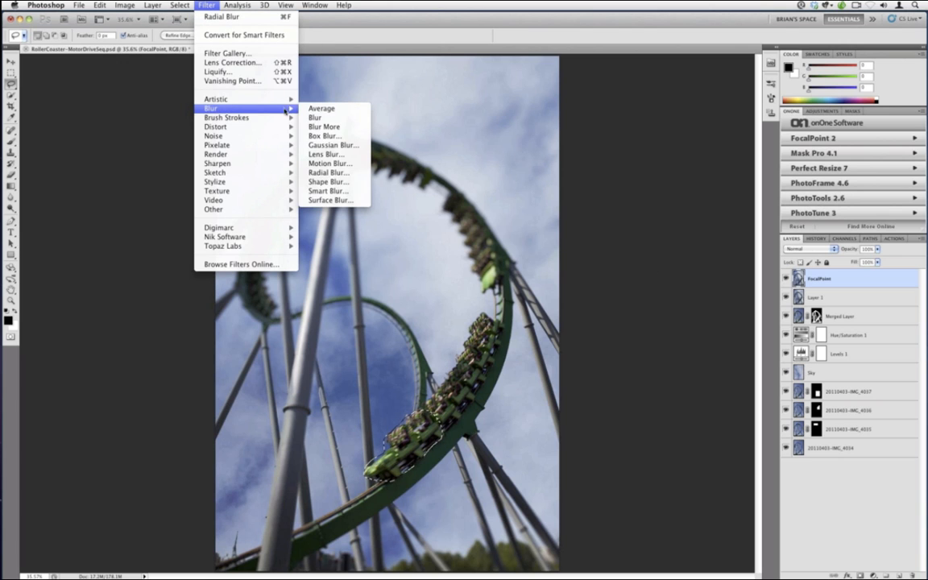
{"action": "left_click", "coordinate": [327, 173]}
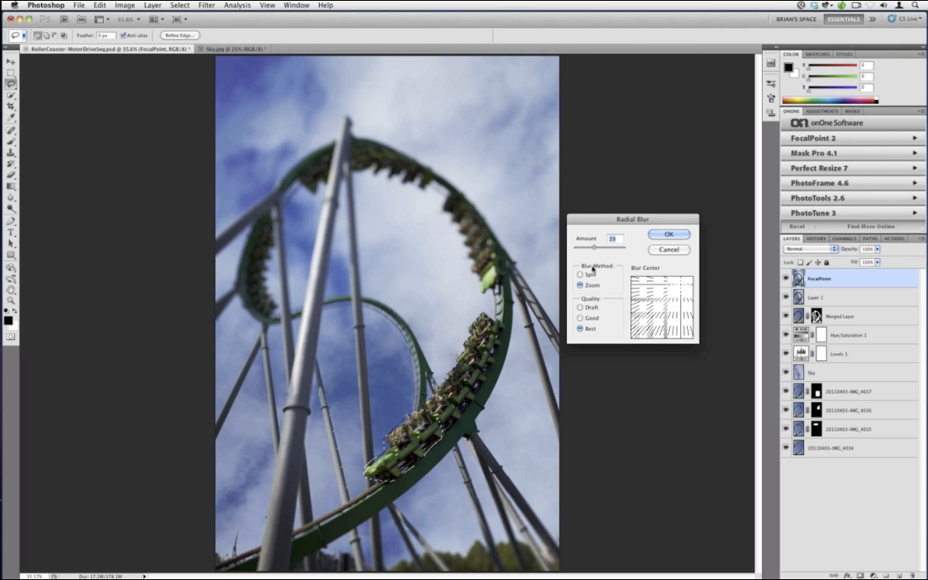
{"action": "left_click", "coordinate": [660, 235]}
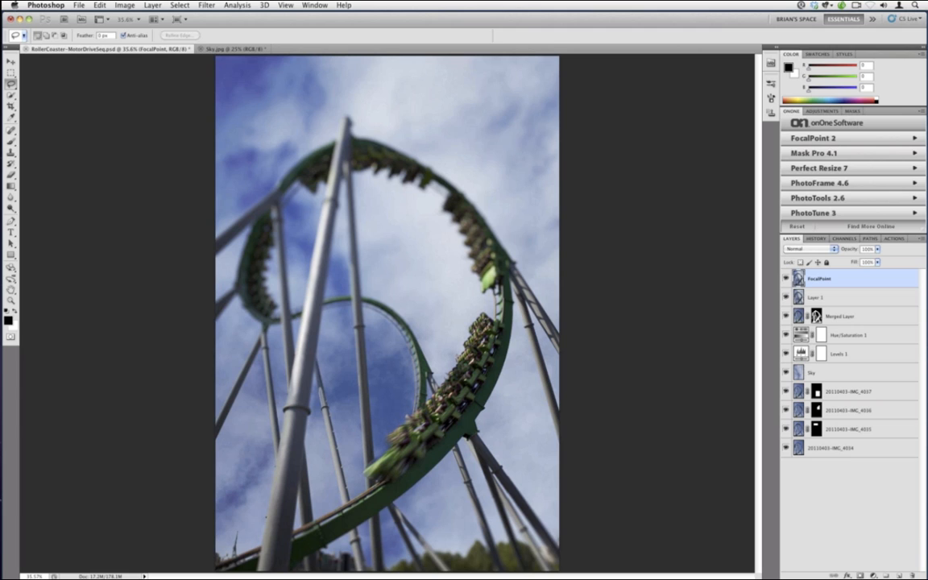
Undo the second radial blur on the train through the document history.
{"action": "left_click", "coordinate": [816, 239]}
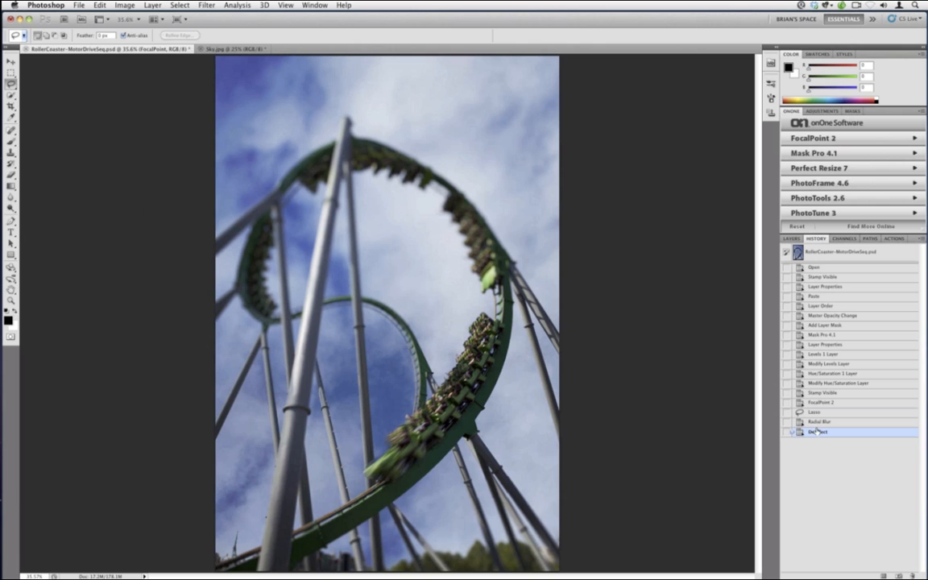
{"action": "left_click", "coordinate": [792, 239]}
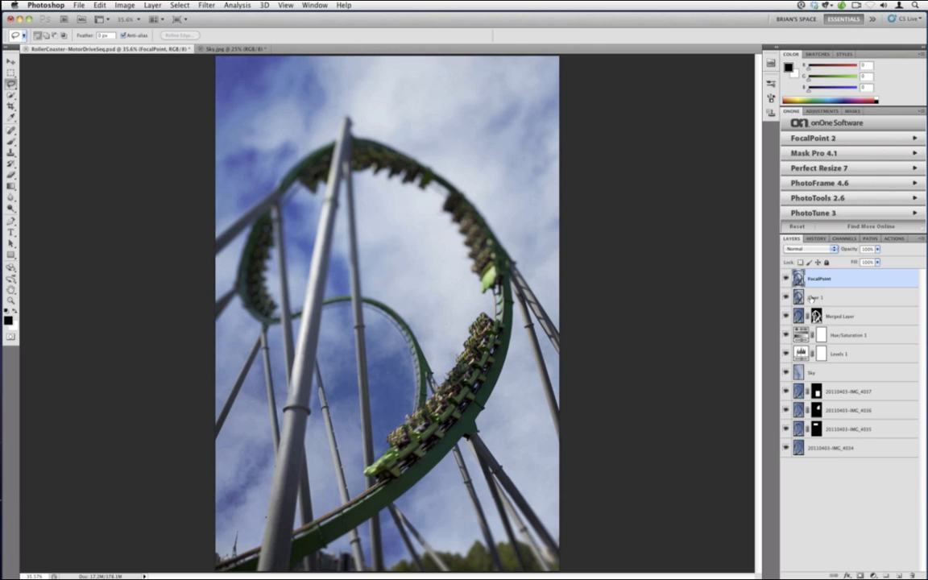
Hide all layers above Sky and apply a Best-quality Zoom radial blur with Amount 13 and a shifted blur center to the Sky layer.
{"action": "left_click_drag", "start_coordinate": [787, 353], "coordinate": [787, 280]}
{"action": "left_click", "coordinate": [812, 376]}
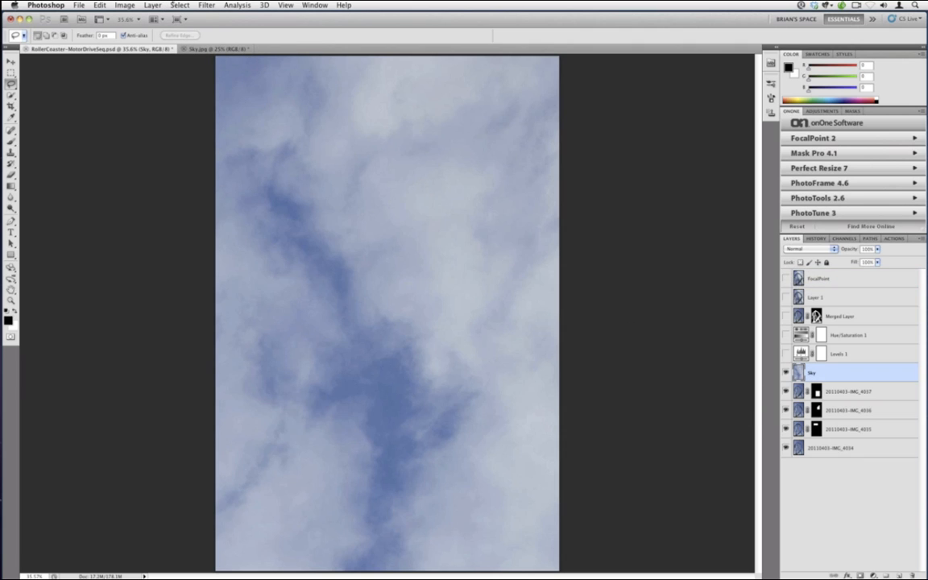
{"action": "left_click", "coordinate": [202, 5]}
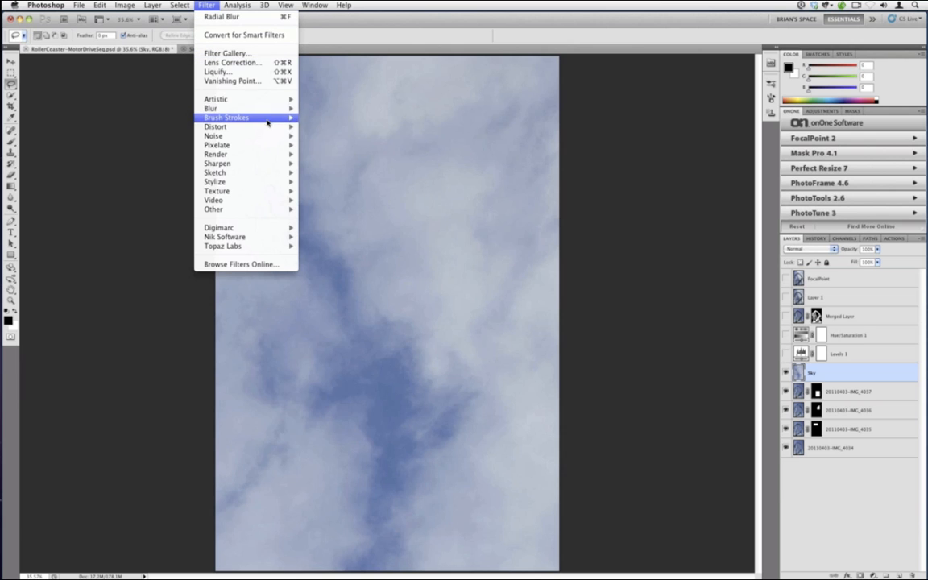
{"action": "mouse_move", "coordinate": [270, 127]}
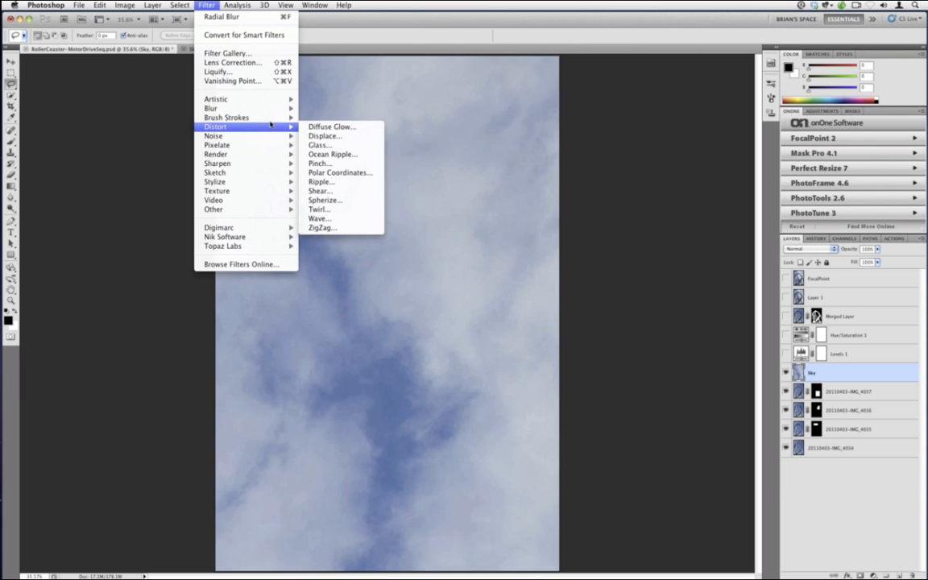
{"action": "mouse_move", "coordinate": [270, 109]}
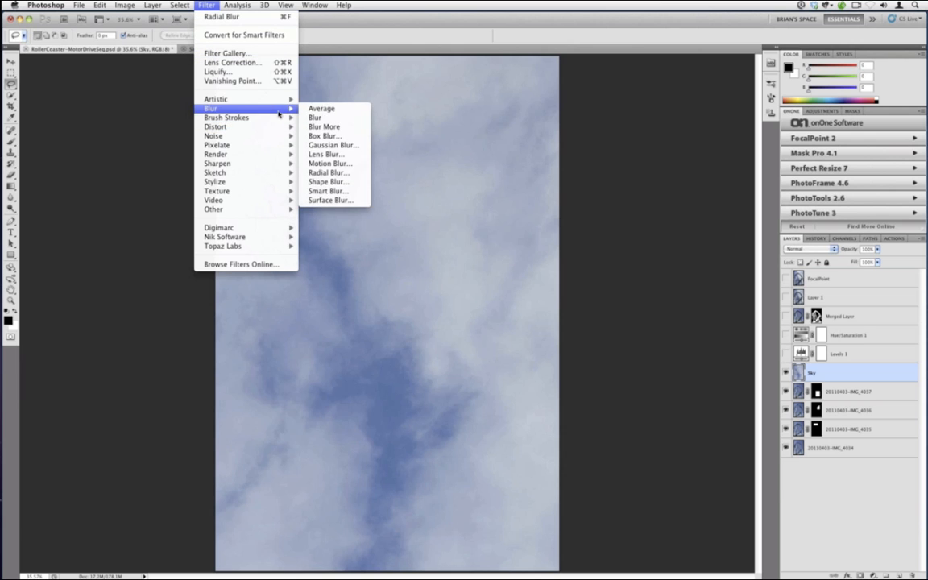
{"action": "left_click", "coordinate": [321, 172]}
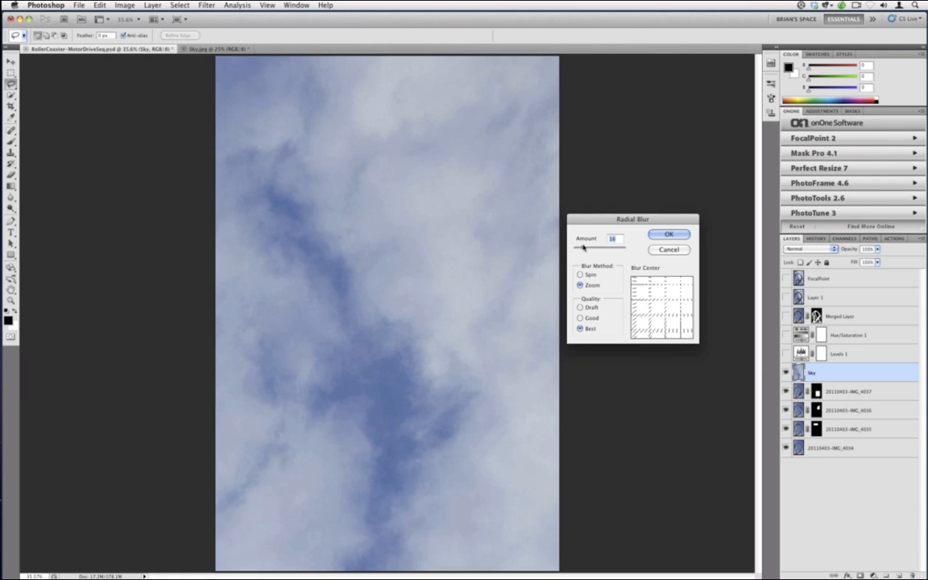
{"action": "left_click_drag", "start_coordinate": [584, 247], "coordinate": [580, 248]}
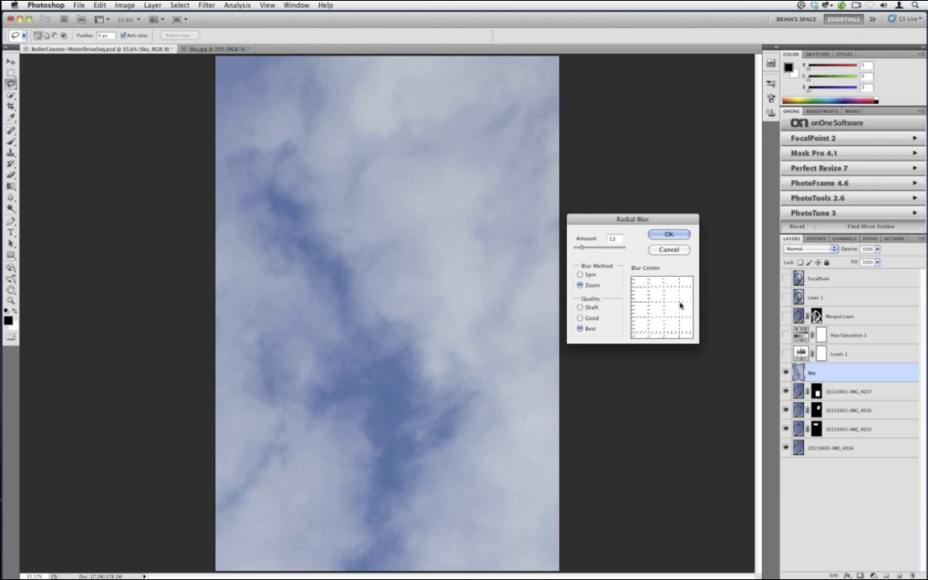
{"action": "left_click_drag", "start_coordinate": [680, 303], "coordinate": [659, 299]}
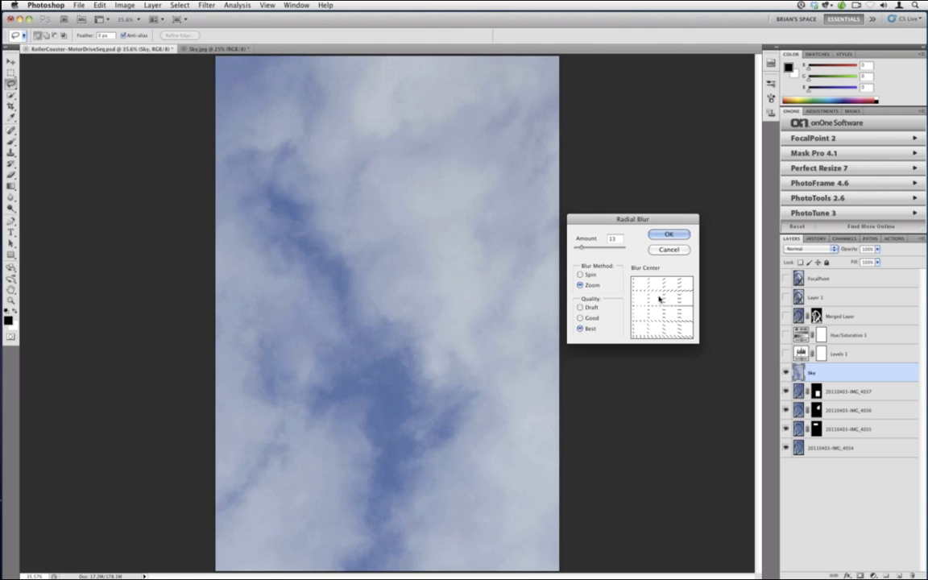
{"action": "left_click", "coordinate": [671, 234]}
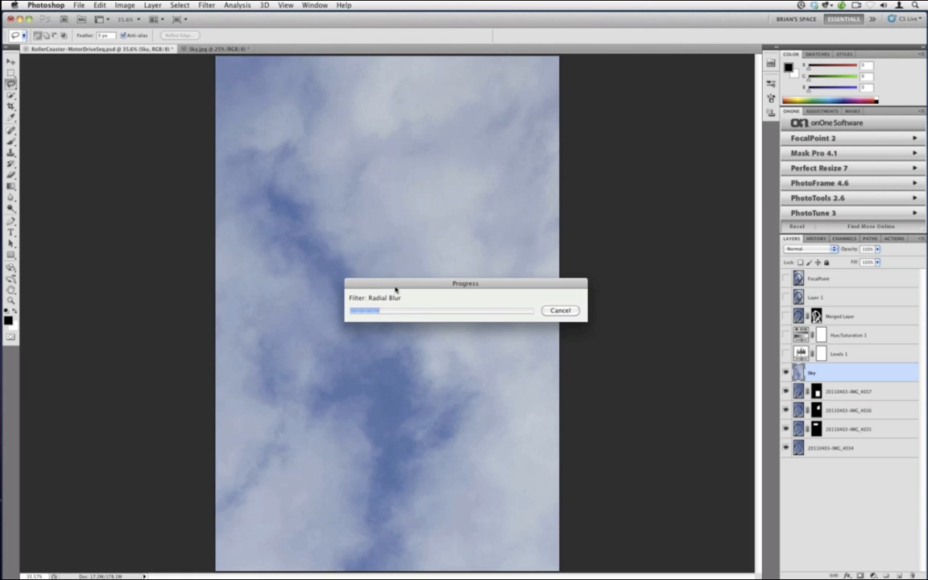
{"action": "left_click_drag", "start_coordinate": [395, 286], "coordinate": [610, 258]}
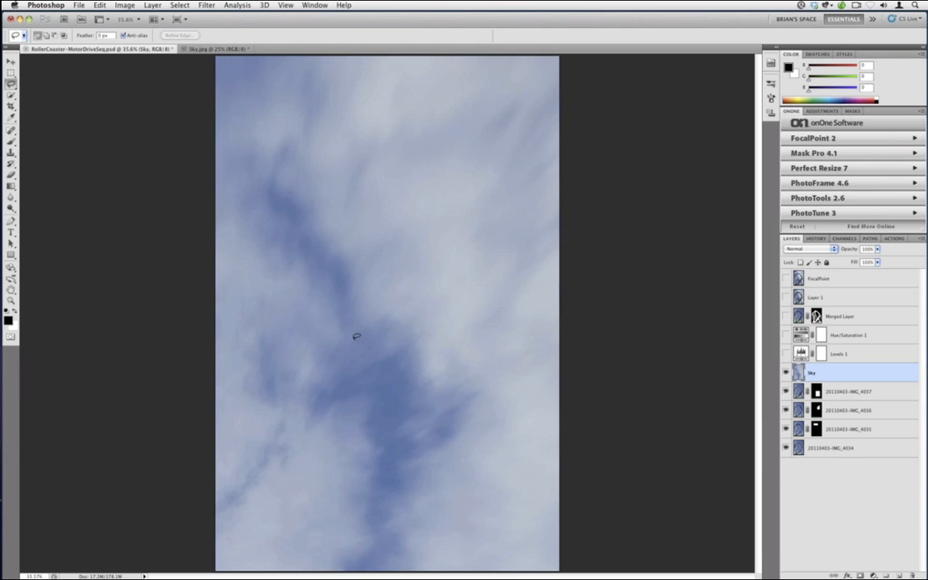
Show the Levels 1, Hue/Saturation 1 and Merged Layer layers above the blurred sky.
{"action": "left_click", "coordinate": [786, 338]}
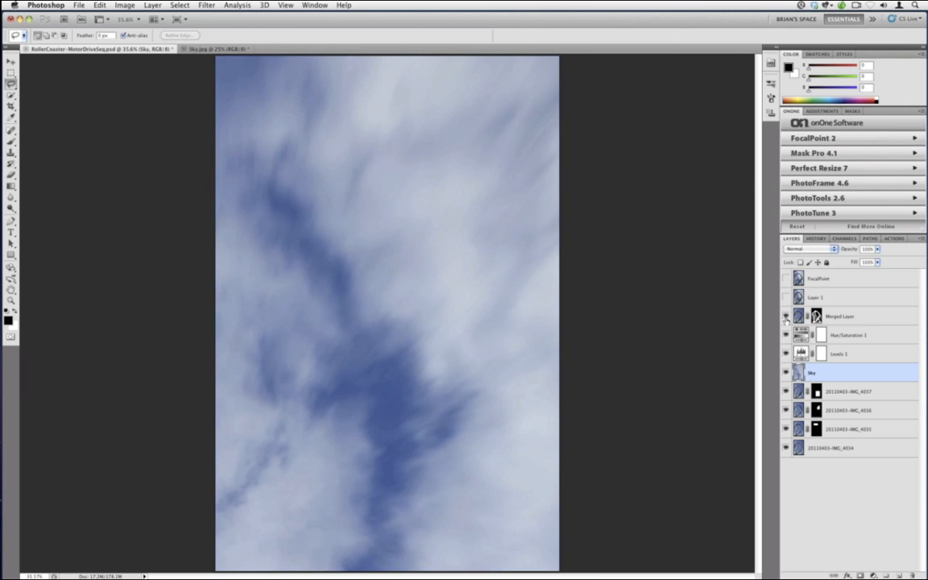
{"action": "left_click", "coordinate": [786, 316]}
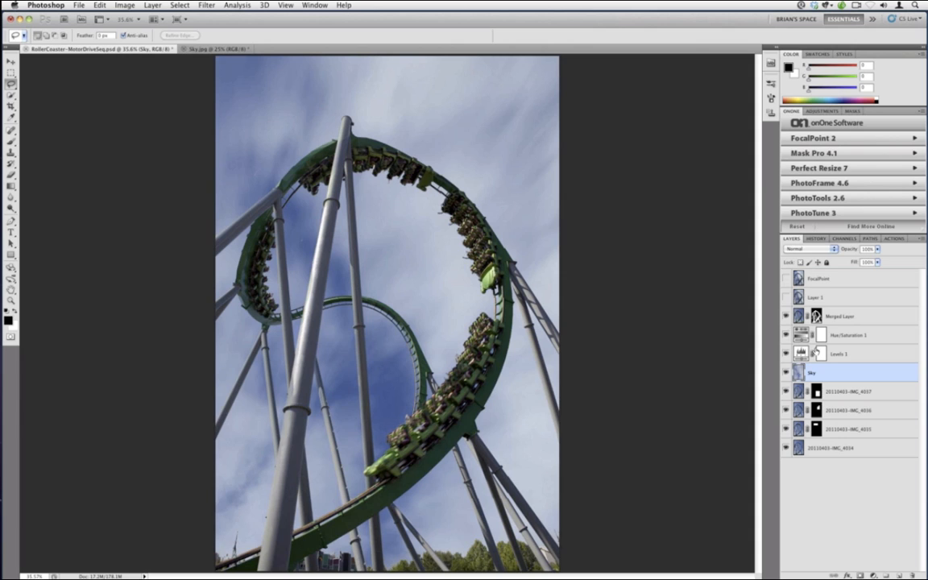
Delete the outdated Layer 1 and FocalPoint layers from the composite.
{"action": "left_click", "coordinate": [817, 297]}
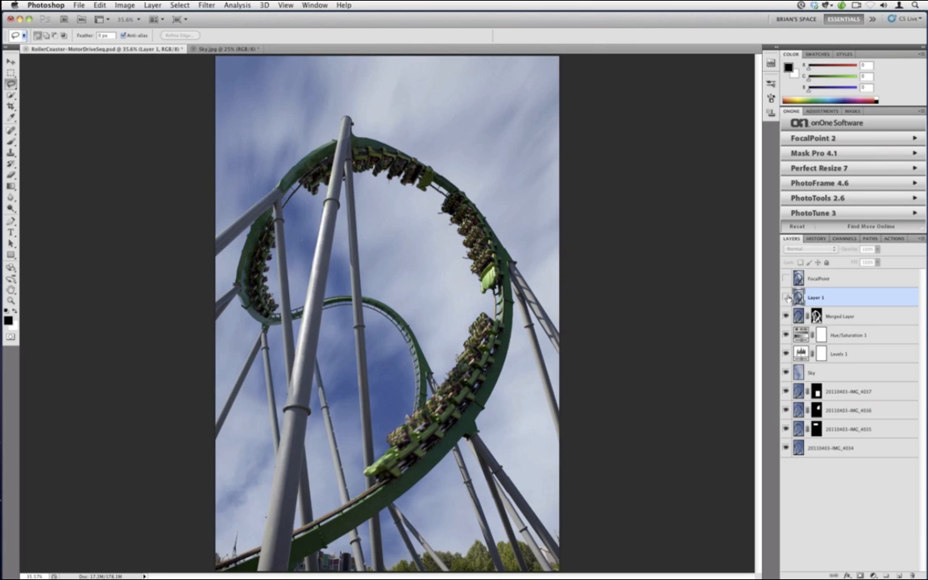
{"action": "left_click", "coordinate": [787, 298]}
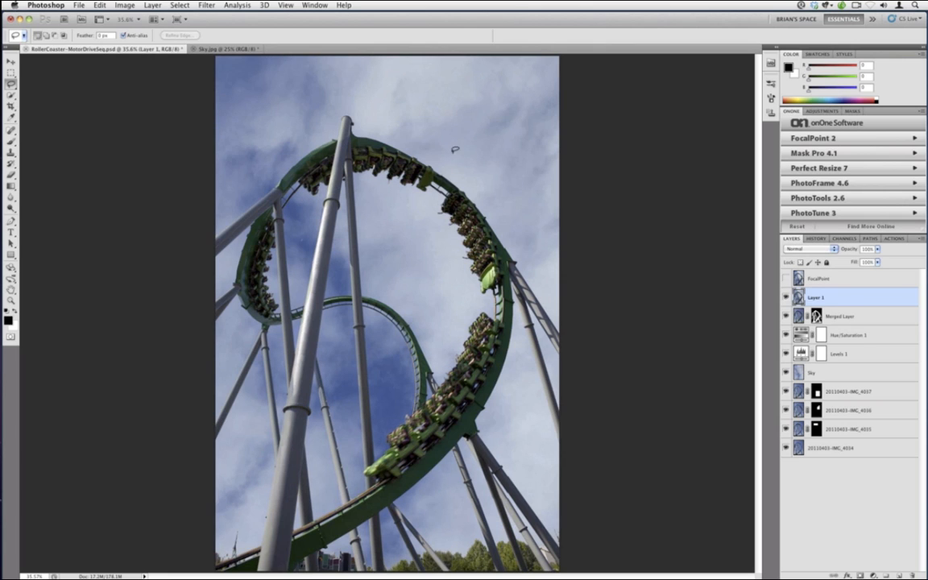
{"action": "left_click", "coordinate": [816, 282], "text": "shift"}
{"action": "left_click_drag", "start_coordinate": [816, 282], "coordinate": [914, 576]}
Merge all visible layers into a new layer at the top of the stack, keeping the original layers.
{"action": "left_click", "coordinate": [121, 5]}
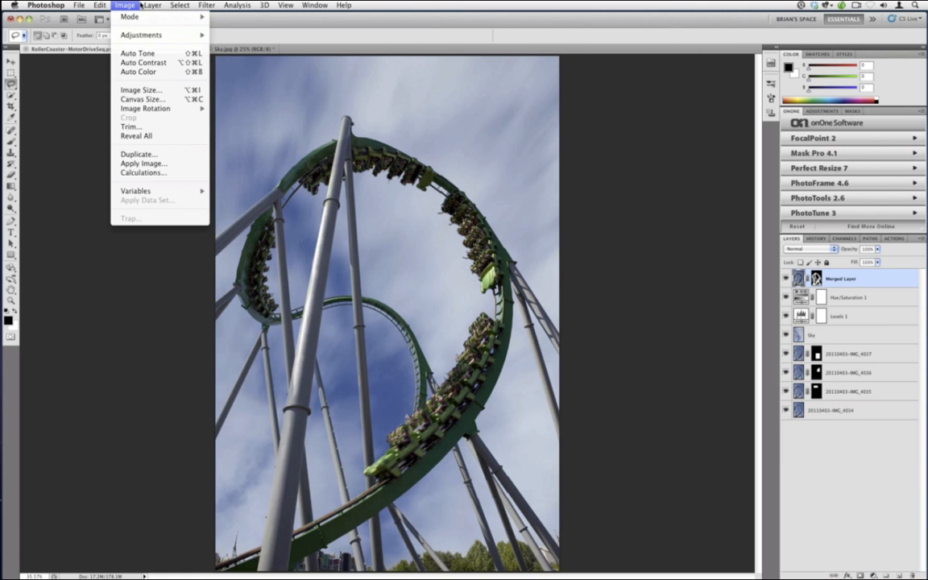
{"action": "mouse_move", "coordinate": [151, 5]}
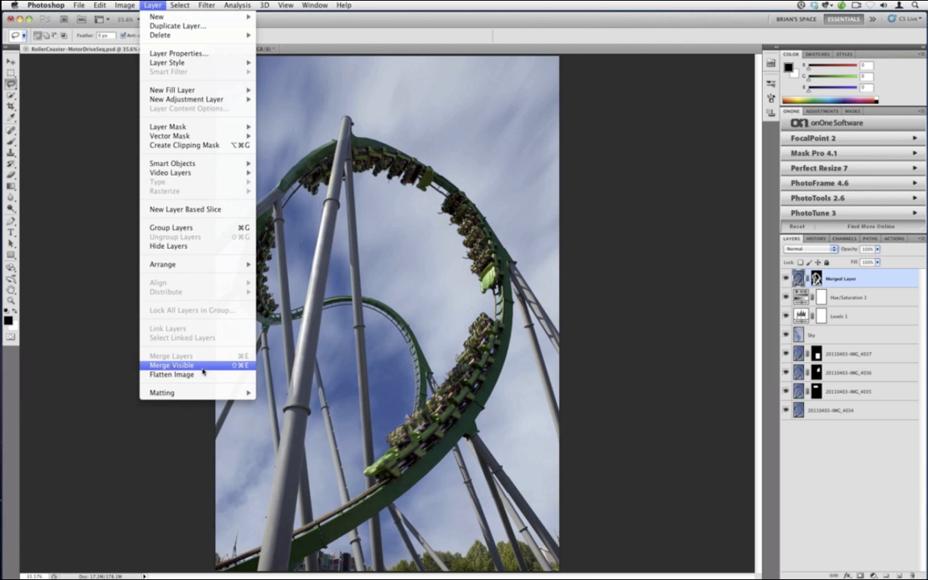
{"action": "left_click", "coordinate": [203, 367], "text": "alt"}
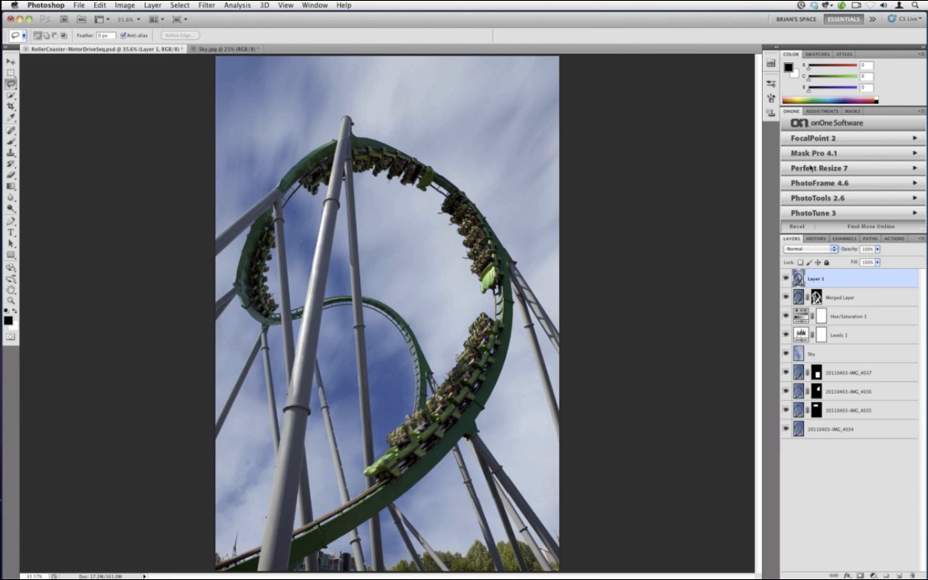
Try the FocalPoint 2 planar focus blur on the new merged layer and delete the resulting FocalPoint layer.
{"action": "left_click", "coordinate": [804, 141]}
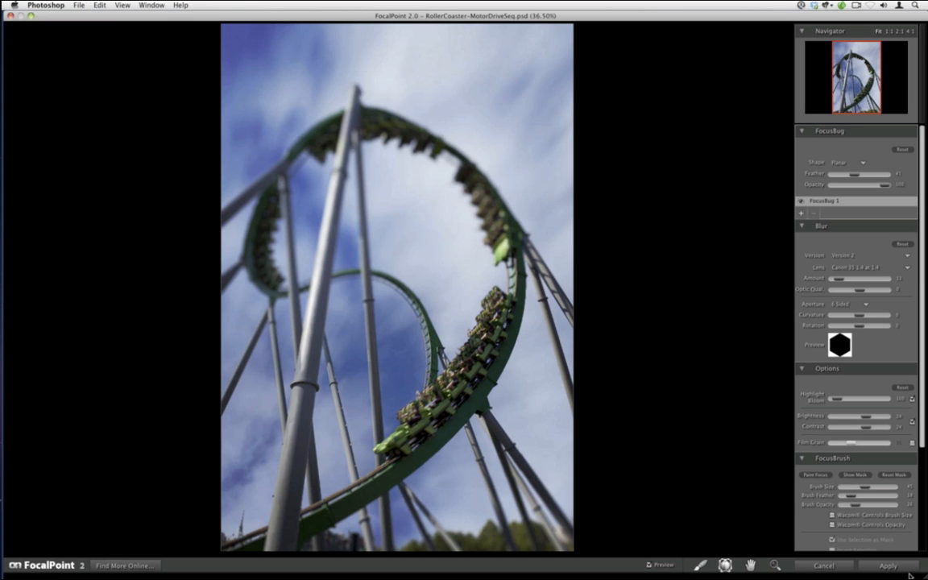
{"action": "left_click", "coordinate": [905, 570]}
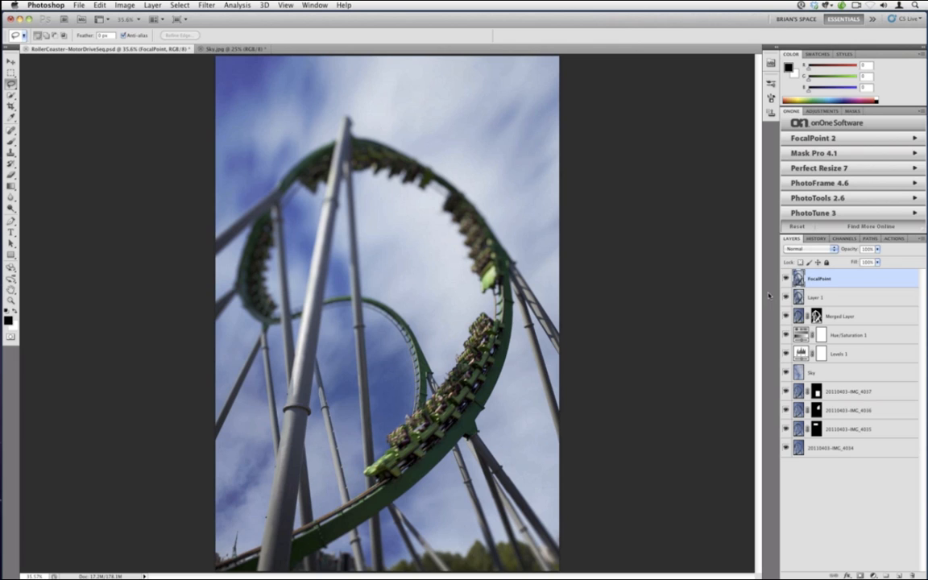
{"action": "left_click_drag", "start_coordinate": [821, 284], "coordinate": [920, 577]}
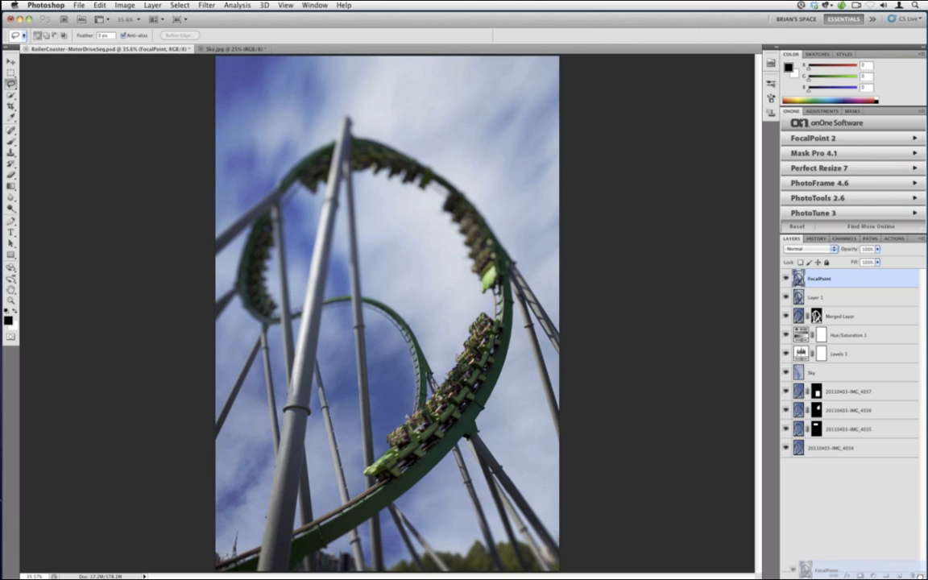
{"action": "left_click_drag", "start_coordinate": [825, 576], "coordinate": [913, 577]}
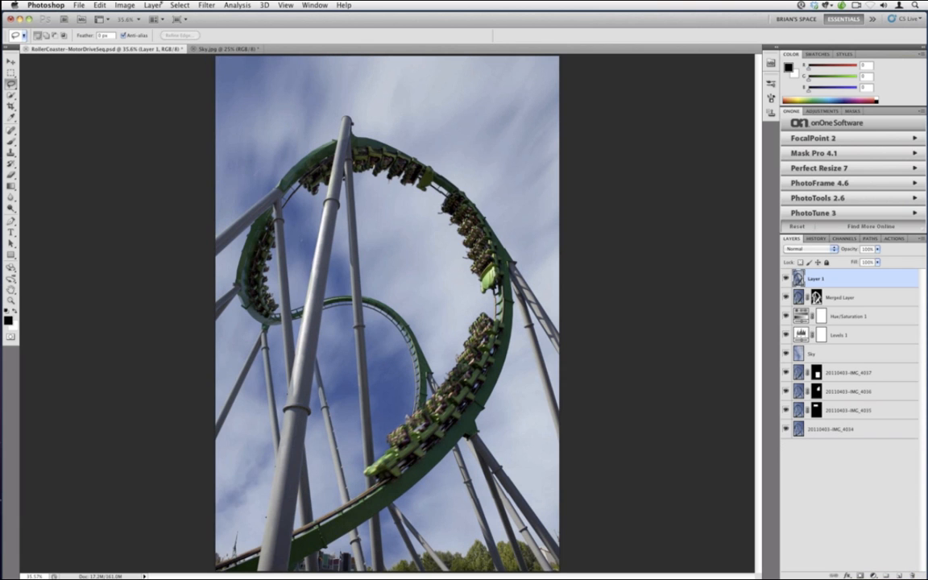
Reopen FocalPoint 2, try restoring focus on the train at the loop's upper right with a large, high-opacity FocusBrush, and undo the stroke.
{"action": "left_click", "coordinate": [821, 144]}
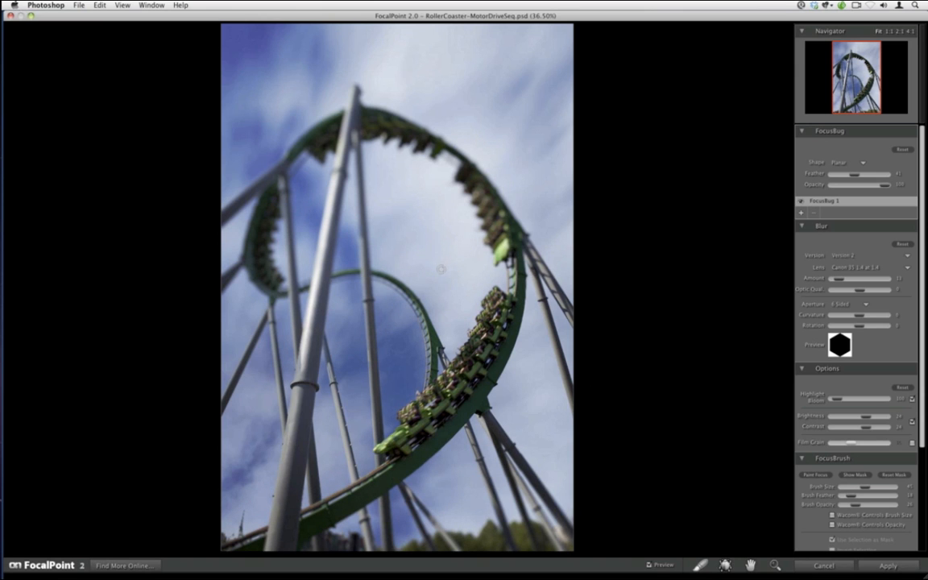
{"action": "key", "text": "bracketright"}
{"action": "key", "text": "bracketright"}
{"action": "key", "text": "bracketright"}
{"action": "key", "text": "bracketright"}
{"action": "key", "text": "bracketright"}
{"action": "key", "text": "bracketright"}
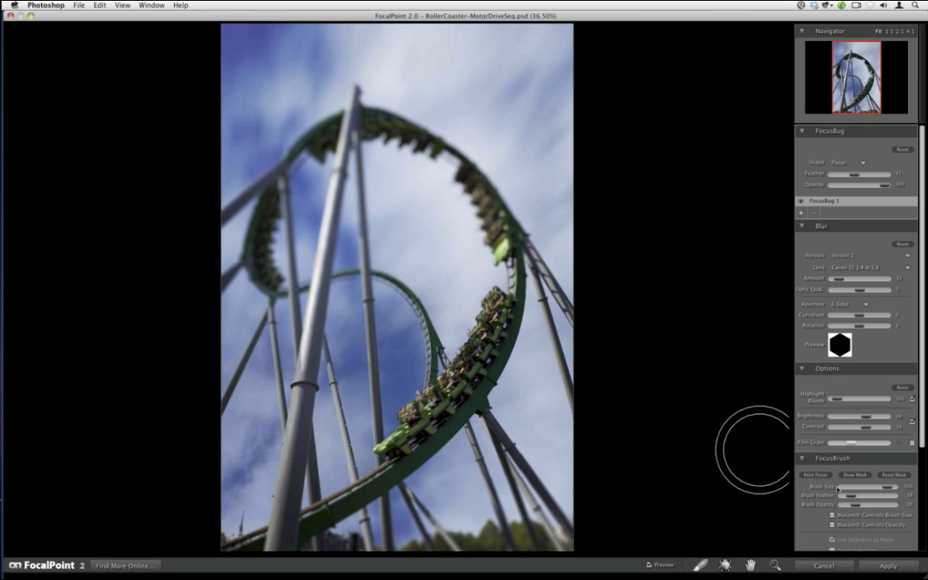
{"action": "left_click_drag", "start_coordinate": [853, 504], "coordinate": [889, 505]}
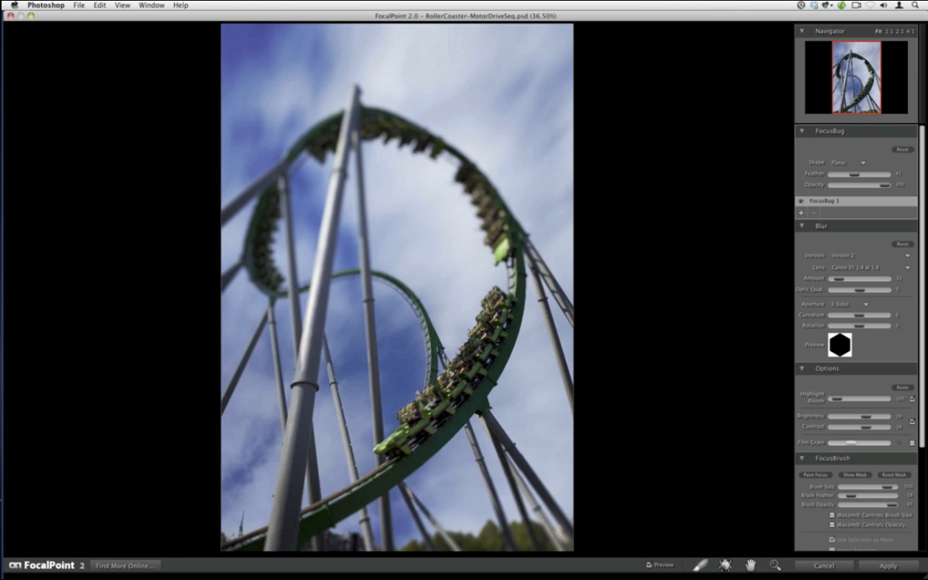
{"action": "left_click_drag", "start_coordinate": [471, 121], "coordinate": [536, 217]}
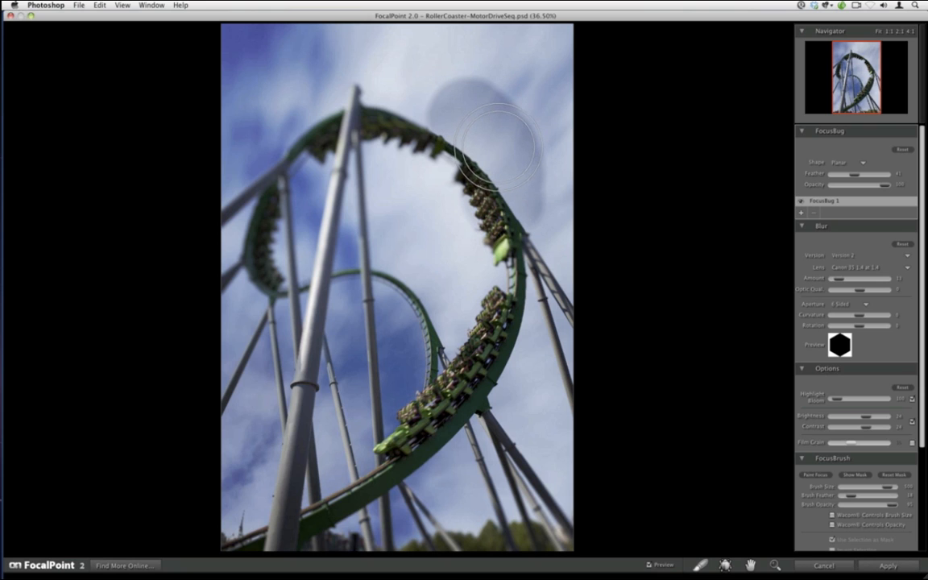
{"action": "key", "text": "super+z"}
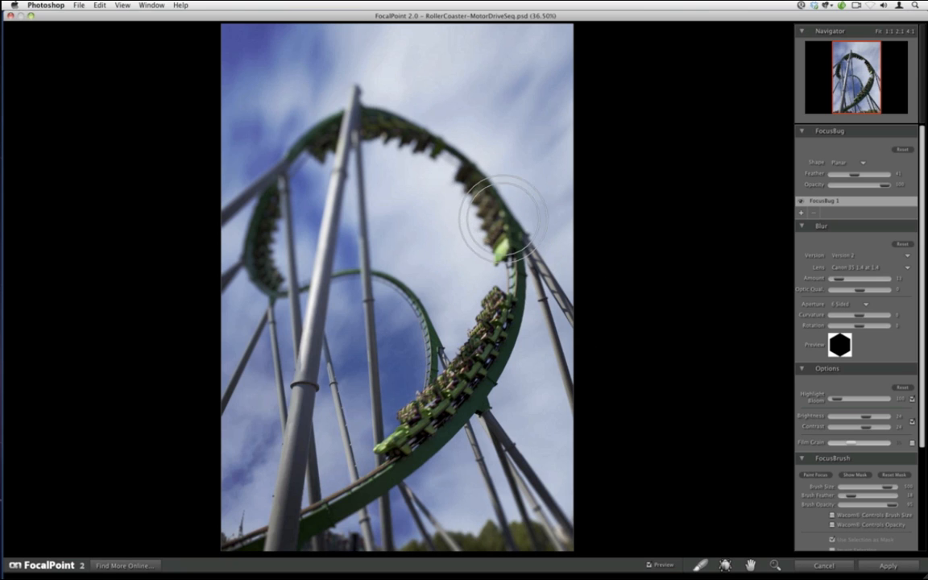
Paint focus around the loop's upper-right train with a smaller, lower-opacity FocusBrush and check the stroke in the mask view.
{"action": "key", "text": "bracketleft"}
{"action": "key", "text": "bracketleft"}
{"action": "key", "text": "bracketleft"}
{"action": "key", "text": "bracketleft"}
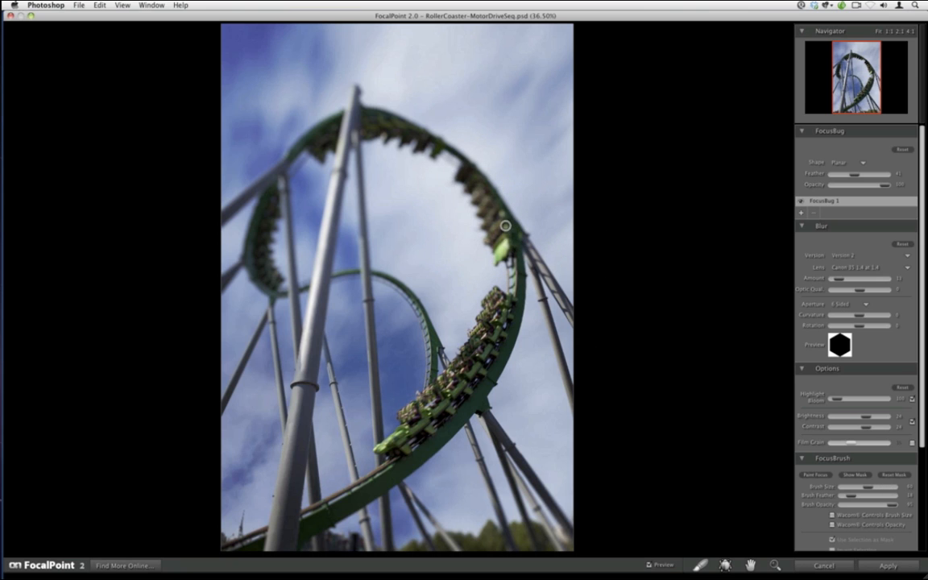
{"action": "left_click_drag", "start_coordinate": [892, 505], "coordinate": [858, 506]}
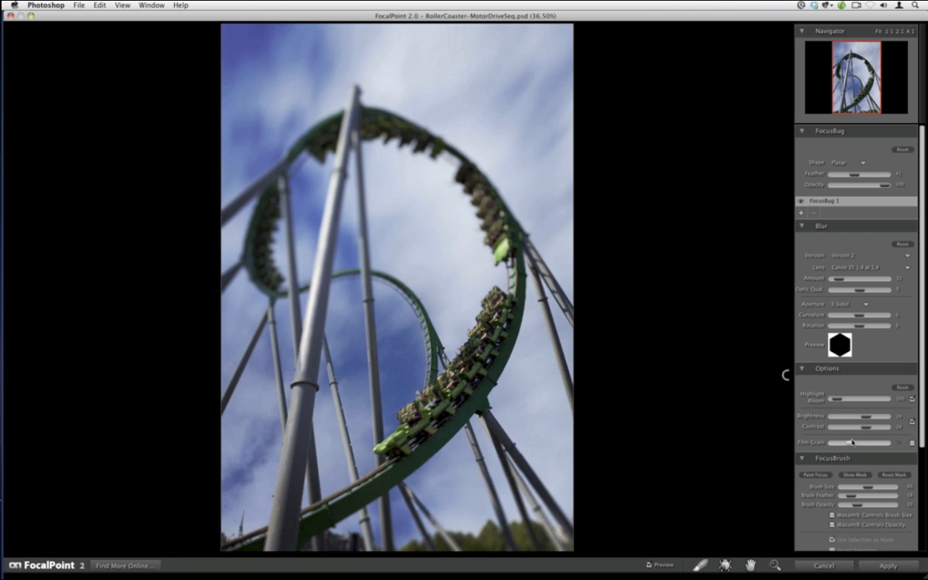
{"action": "left_click", "coordinate": [855, 474]}
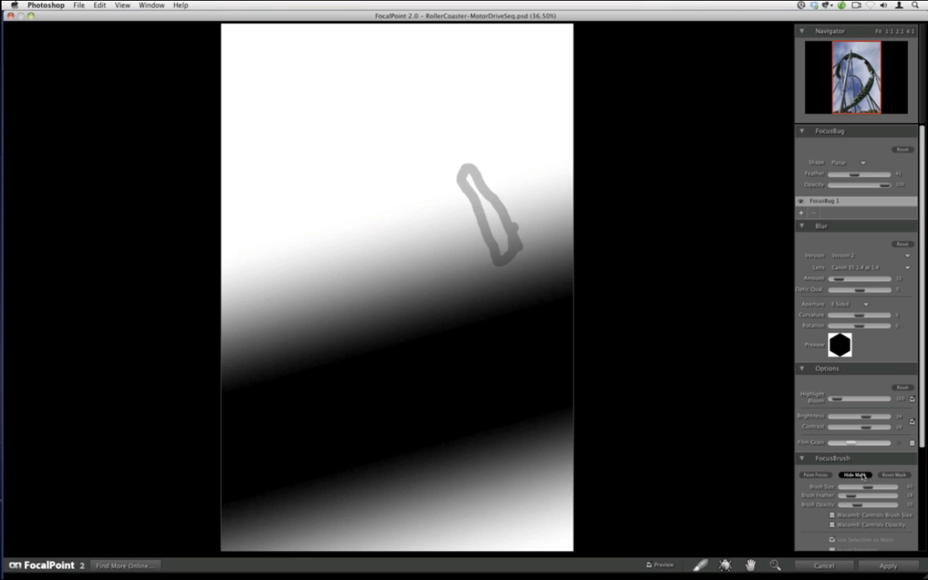
{"action": "left_click", "coordinate": [860, 476]}
{"action": "left_click", "coordinate": [860, 475]}
Set the brush opacity to 64, fill in the upper-right train's area on the focus mask, and hide the mask.
{"action": "left_click_drag", "start_coordinate": [858, 508], "coordinate": [874, 510]}
{"action": "mouse_move", "coordinate": [497, 212]}
{"action": "left_mouse_down"}
{"action": "mouse_move", "coordinate": [501, 251]}
{"action": "mouse_move", "coordinate": [486, 190]}
{"action": "mouse_move", "coordinate": [471, 171]}
{"action": "mouse_move", "coordinate": [489, 234]}
{"action": "left_mouse_up"}
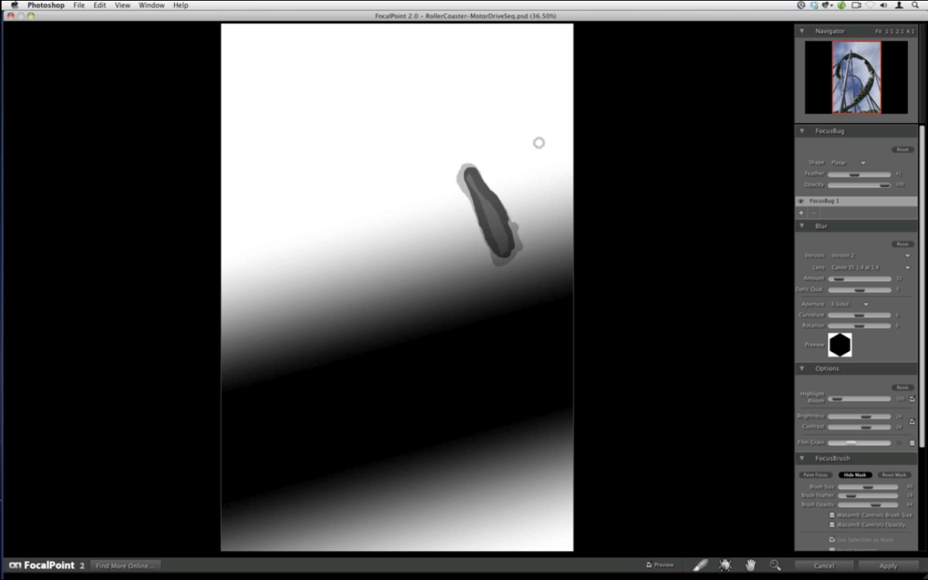
{"action": "left_click", "coordinate": [855, 474]}
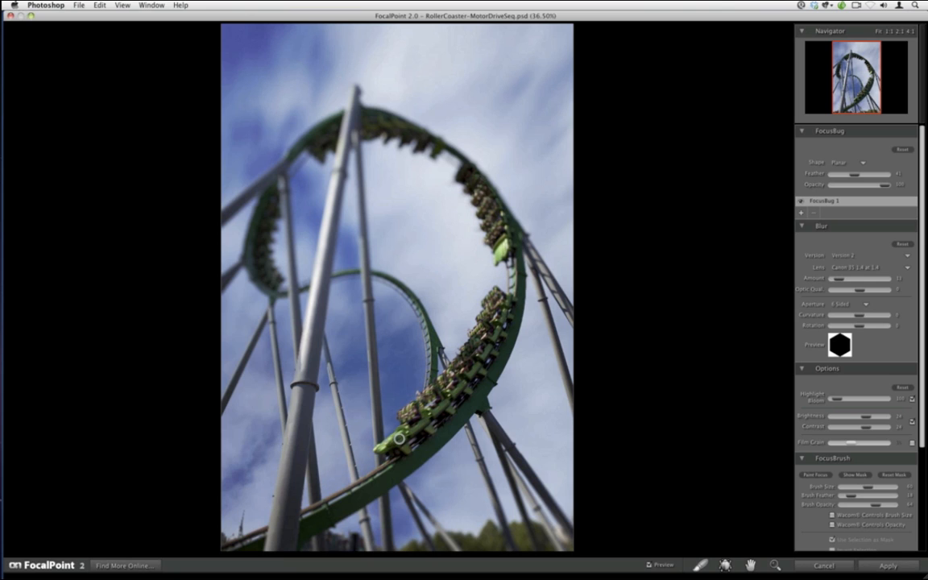
{"action": "left_click", "coordinate": [813, 475]}
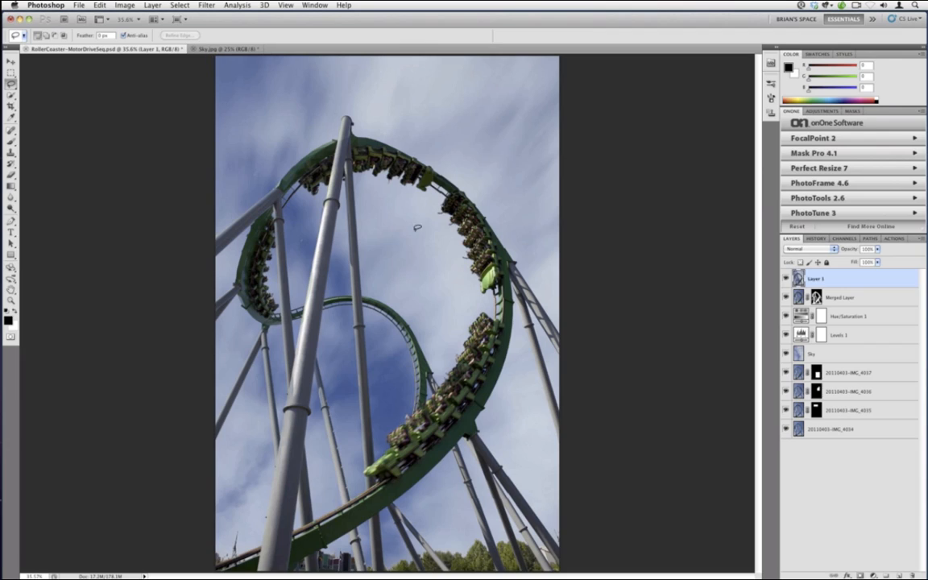
Lasso the lower train on the merged Layer 1 and open the Motion Blur filter for that selection.
{"action": "left_click", "coordinate": [207, 6]}
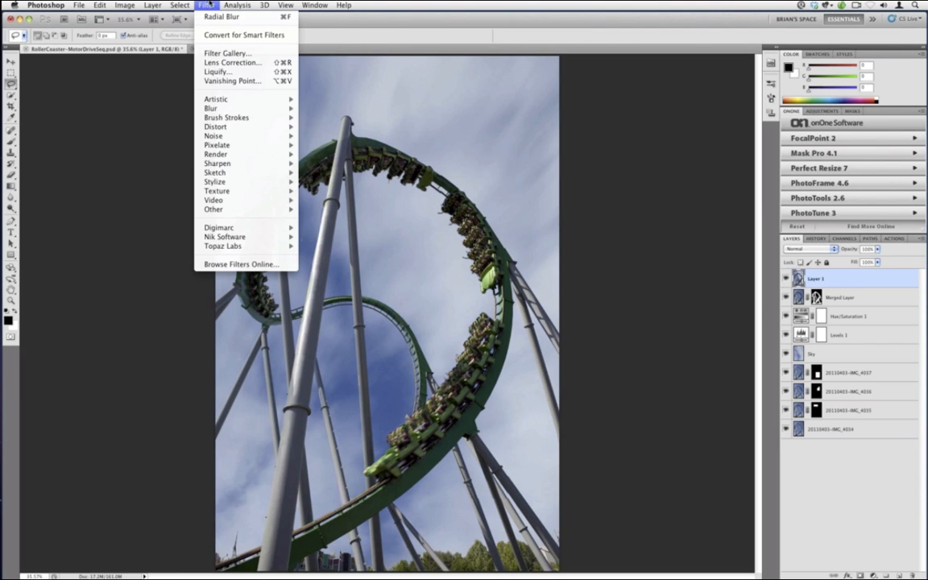
{"action": "left_click", "coordinate": [640, 224]}
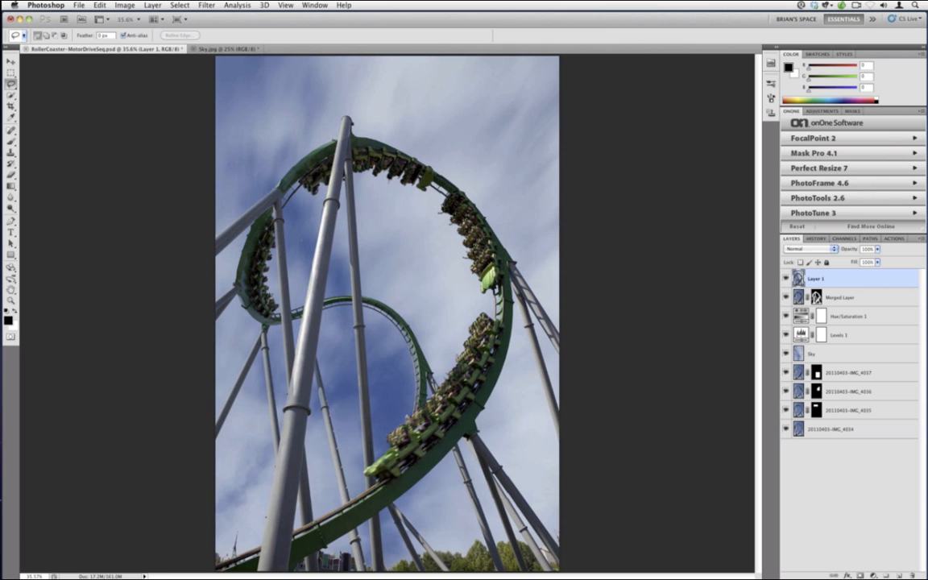
{"action": "mouse_move", "coordinate": [389, 441]}
{"action": "left_mouse_down"}
{"action": "mouse_move", "coordinate": [441, 393]}
{"action": "mouse_move", "coordinate": [453, 427]}
{"action": "mouse_move", "coordinate": [372, 481]}
{"action": "left_mouse_up"}
{"action": "left_click", "coordinate": [204, 4]}
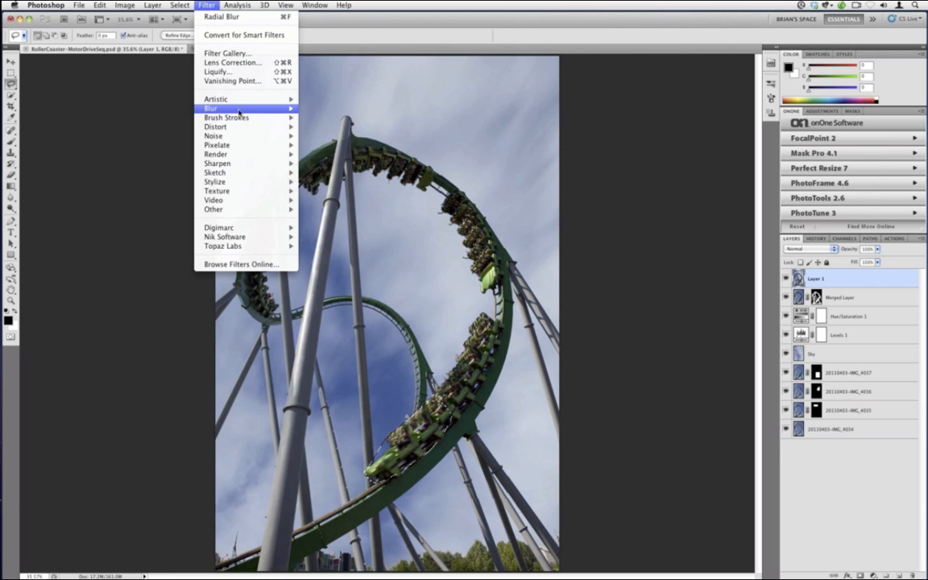
{"action": "mouse_move", "coordinate": [242, 110]}
{"action": "left_click", "coordinate": [350, 164]}
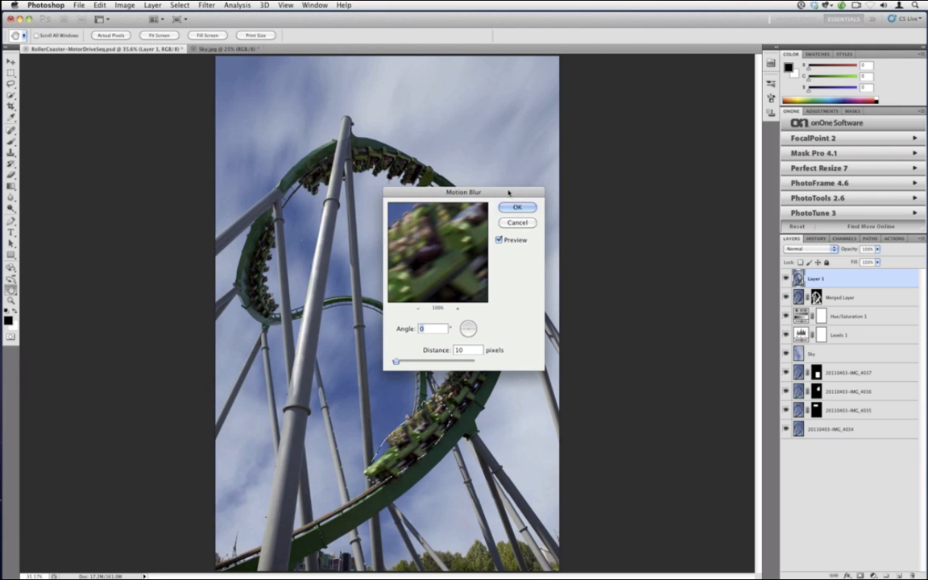
Apply a Motion Blur with angle 25 and distance 17 pixels to the selected front coaster cars, and deselect them.
{"action": "left_click_drag", "start_coordinate": [456, 192], "coordinate": [557, 158]}
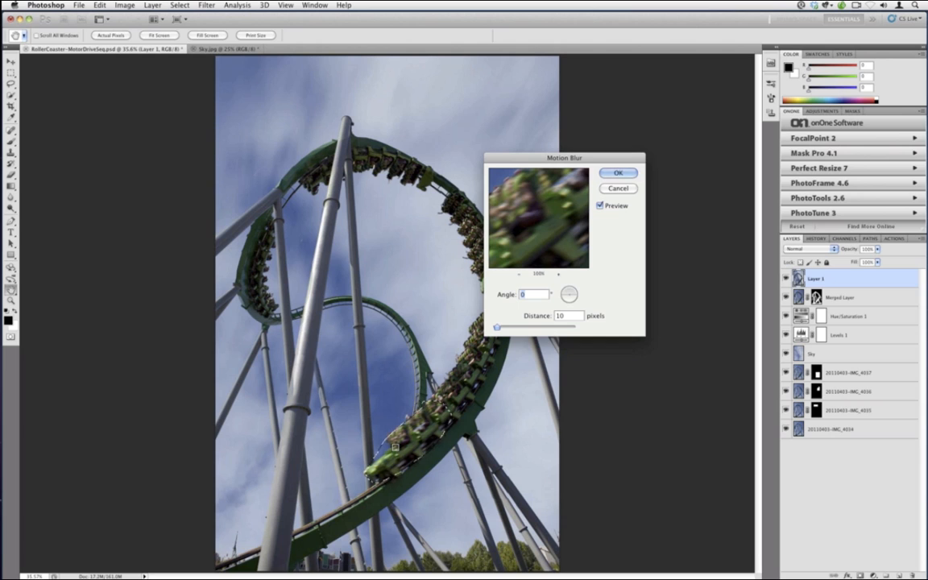
{"action": "left_click_drag", "start_coordinate": [568, 295], "coordinate": [575, 292]}
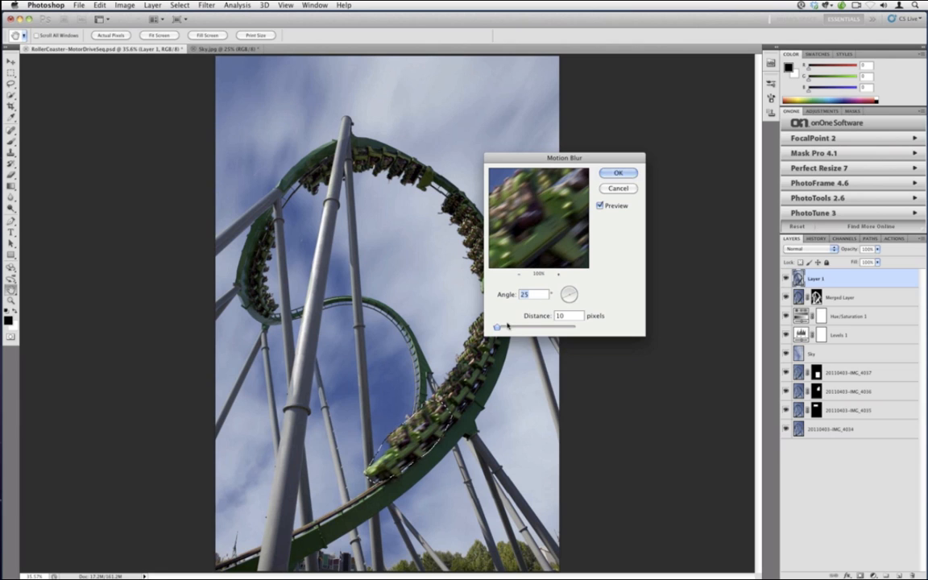
{"action": "left_click_drag", "start_coordinate": [496, 327], "coordinate": [501, 329]}
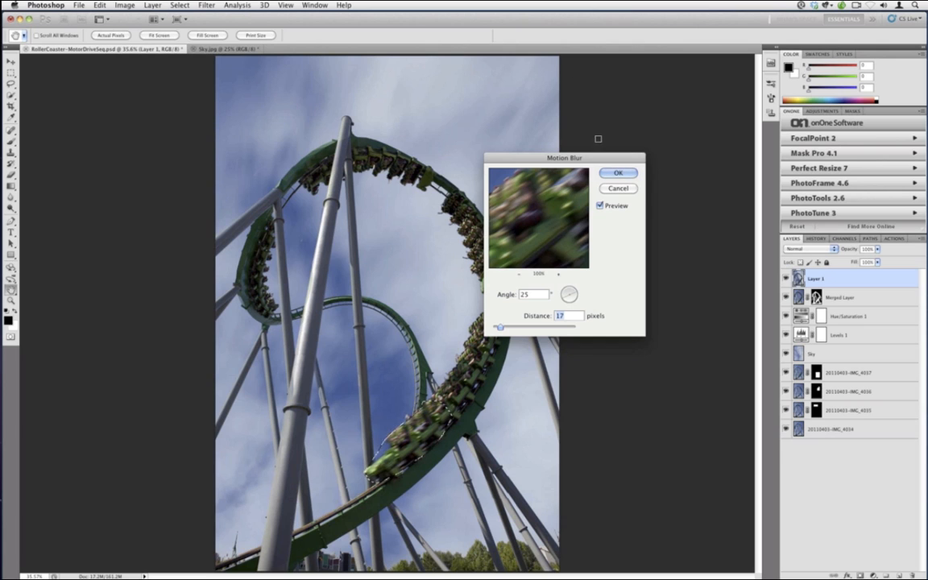
{"action": "left_click", "coordinate": [599, 205]}
{"action": "left_click", "coordinate": [603, 206]}
{"action": "left_click", "coordinate": [618, 172]}
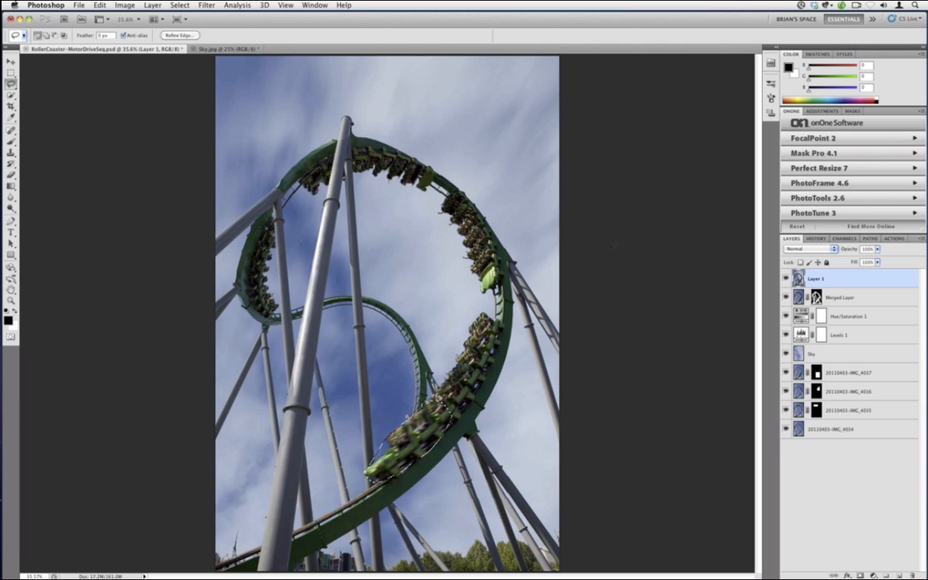
{"action": "key", "text": "super+d"}
Revert the roller coaster image's history to the last Delete Layer state, before the lasso selection, and return to the layer list.
{"action": "left_click", "coordinate": [815, 238]}
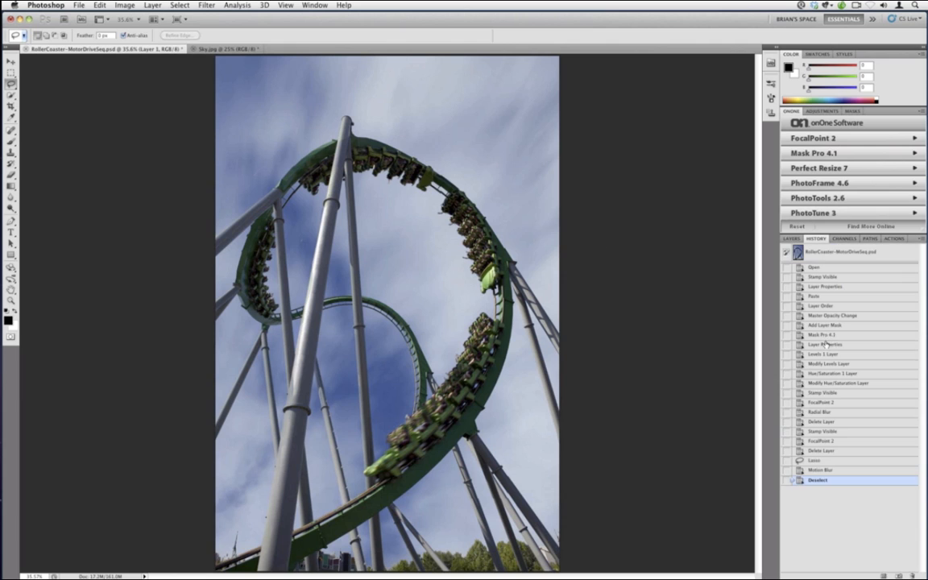
{"action": "left_click", "coordinate": [816, 460]}
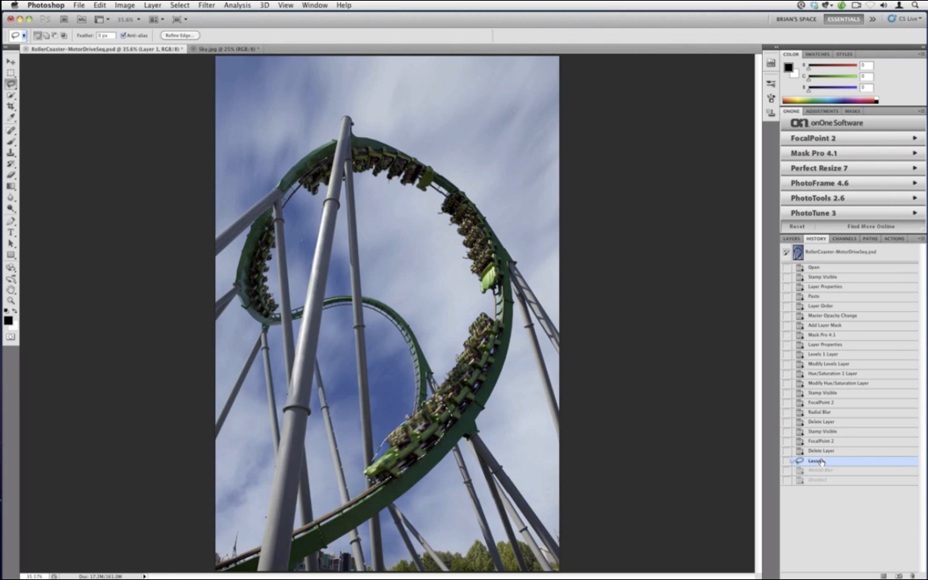
{"action": "left_click", "coordinate": [820, 452]}
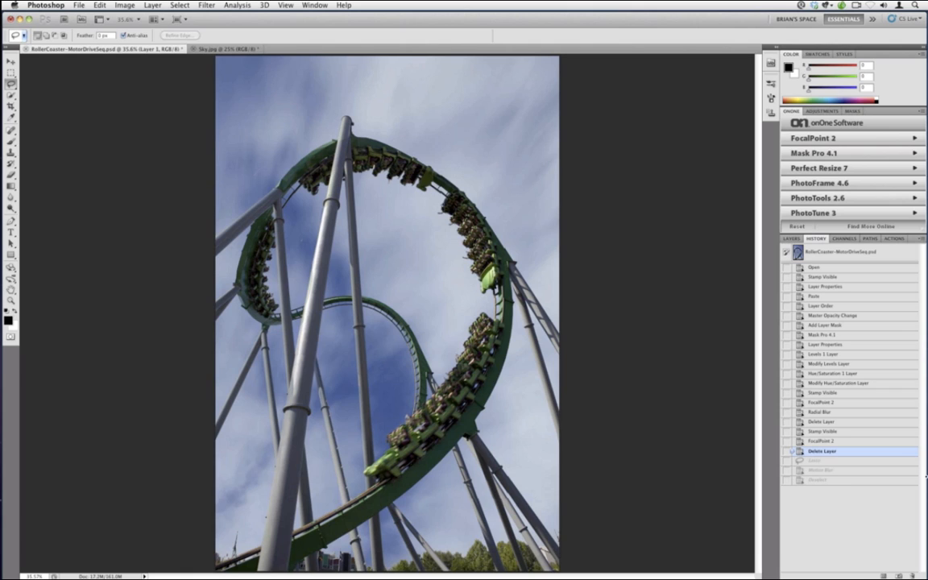
{"action": "left_click", "coordinate": [793, 239]}
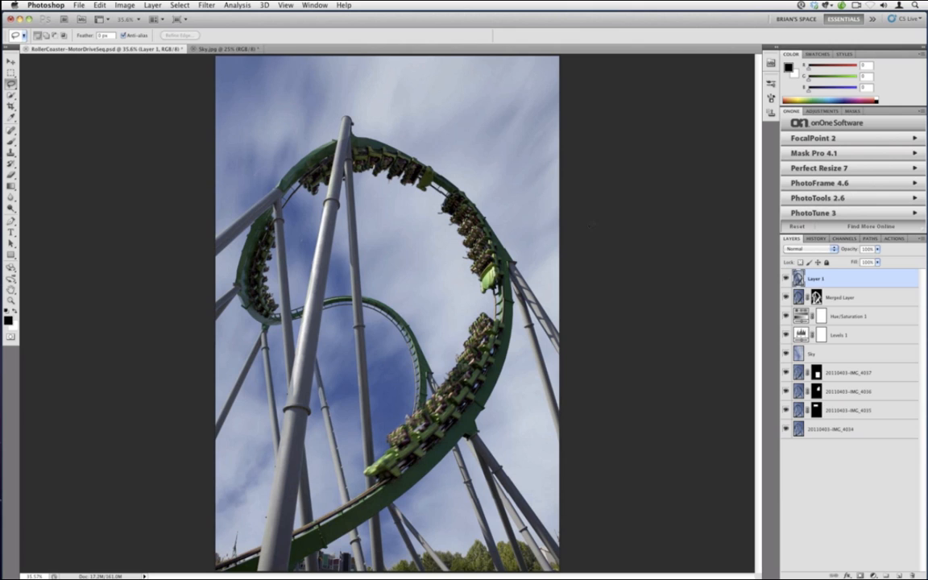
Quit Photoshop without saving the changes to the open documents.
{"action": "key", "text": "super+w"}
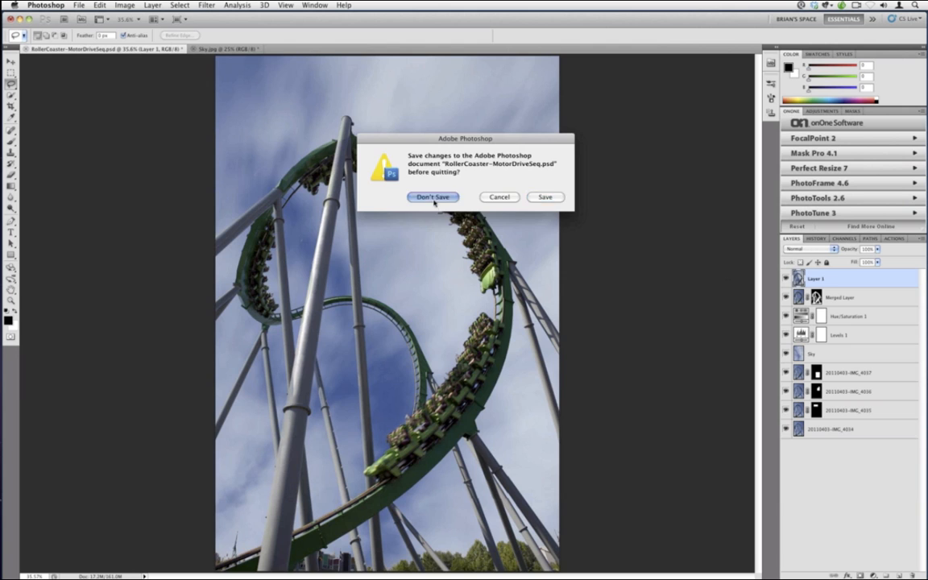
{"action": "left_click", "coordinate": [407, 197]}
{"action": "left_click", "coordinate": [434, 199]}
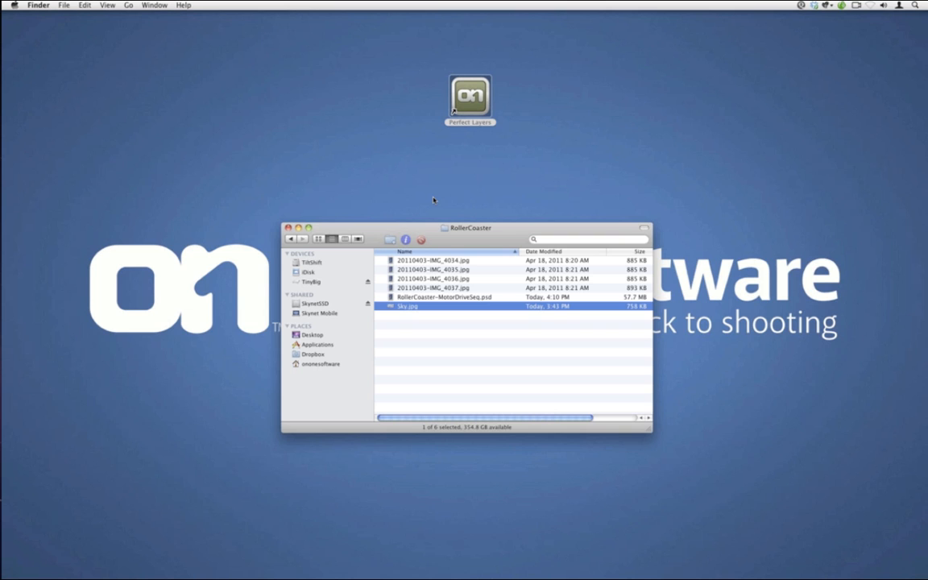
Return to the FP DoF folder, preview Image07.jpg and Image06.jpg, and open Image06.jpg in Photoshop.
{"action": "left_click", "coordinate": [290, 240]}
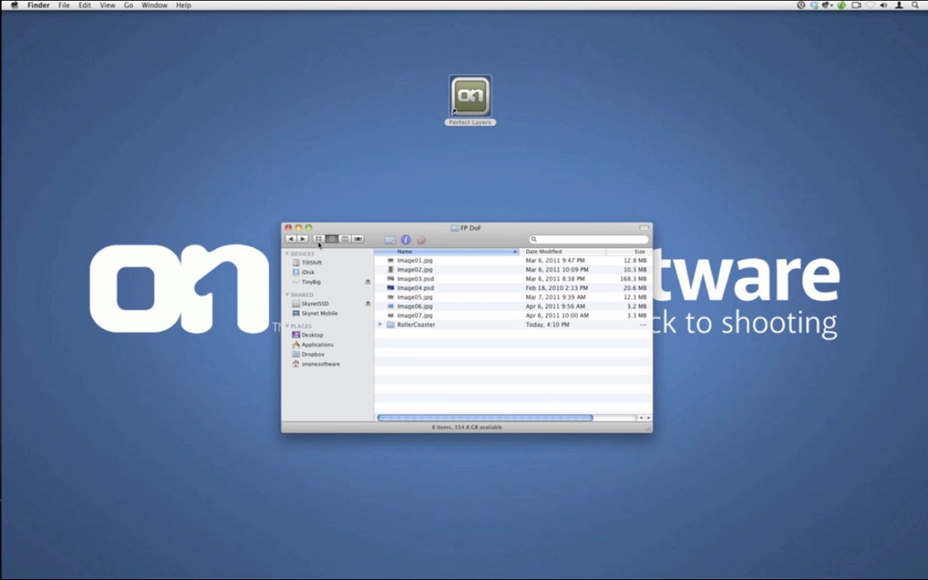
{"action": "left_click", "coordinate": [416, 316]}
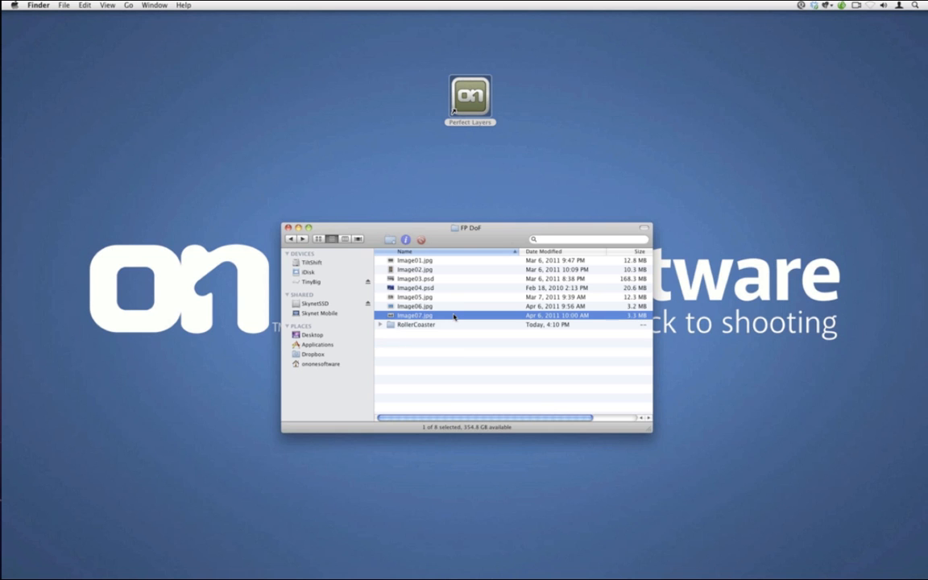
{"action": "key", "text": "space"}
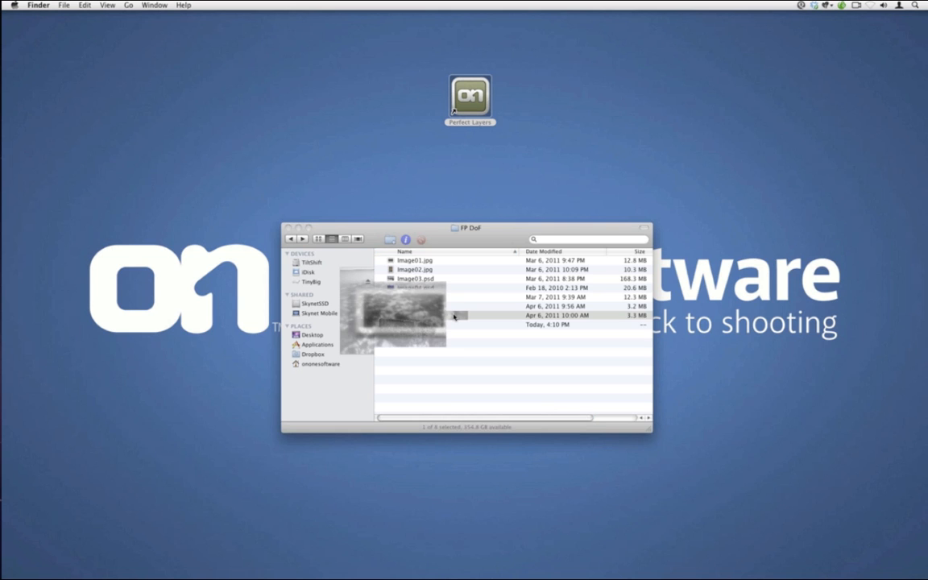
{"action": "key", "text": "Up"}
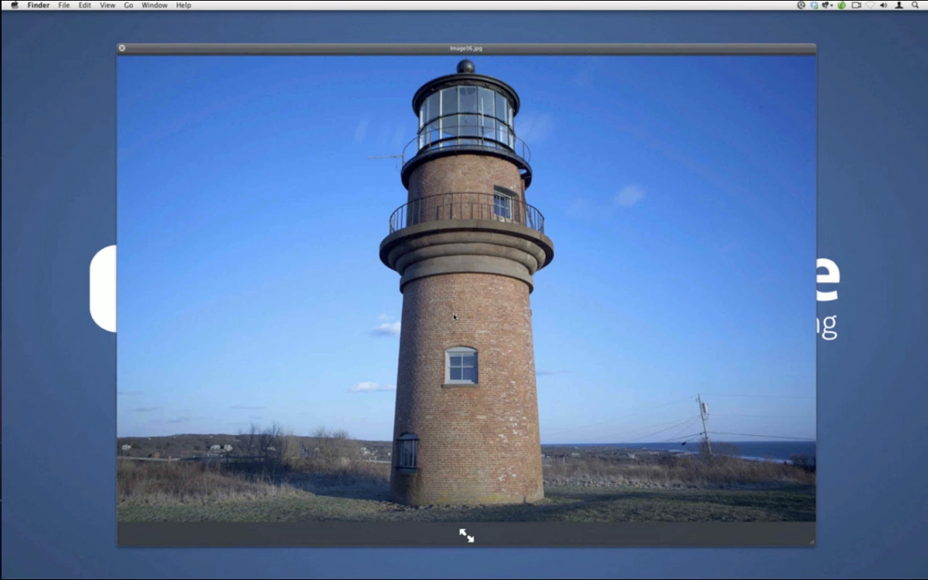
{"action": "key", "text": "space"}
{"action": "mouse_move", "coordinate": [3, 306]}
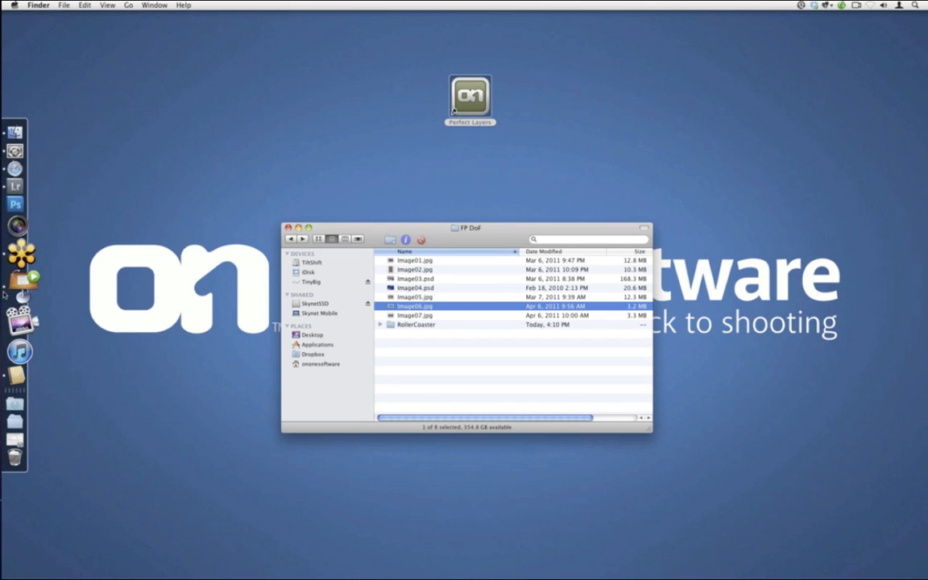
{"action": "left_click", "coordinate": [20, 237]}
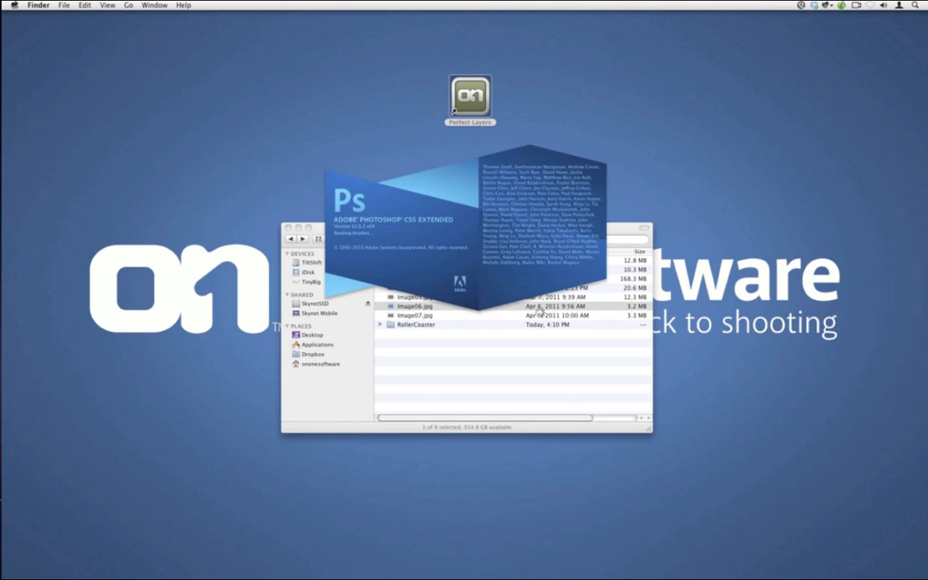
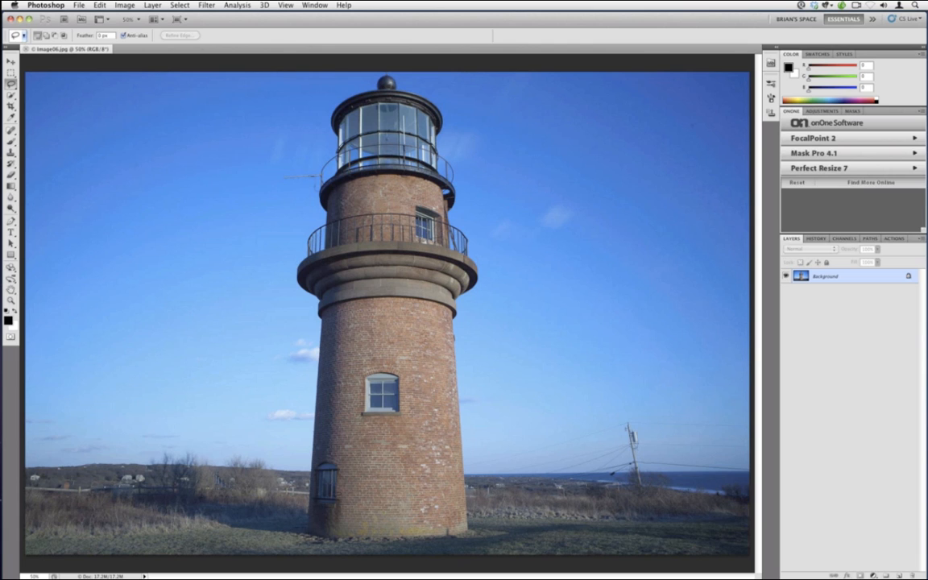
Brush a black outline around the foreground grass and vertical strokes up the lighthouse to mark the two planes.
{"action": "left_click", "coordinate": [11, 149]}
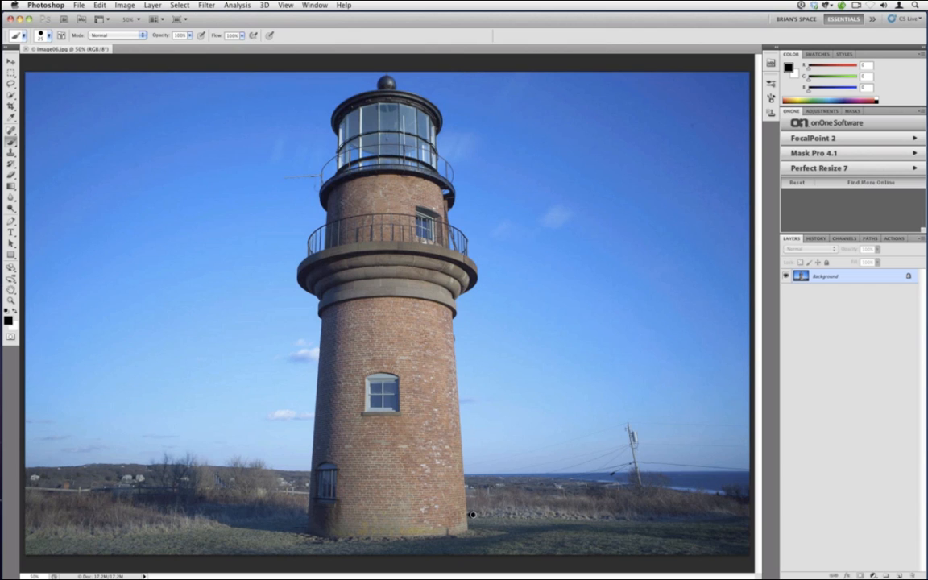
{"action": "mouse_move", "coordinate": [470, 515]}
{"action": "left_mouse_down"}
{"action": "mouse_move", "coordinate": [731, 516]}
{"action": "mouse_move", "coordinate": [739, 517]}
{"action": "mouse_move", "coordinate": [738, 551]}
{"action": "mouse_move", "coordinate": [27, 540]}
{"action": "mouse_move", "coordinate": [36, 522]}
{"action": "mouse_move", "coordinate": [310, 509]}
{"action": "left_mouse_up"}
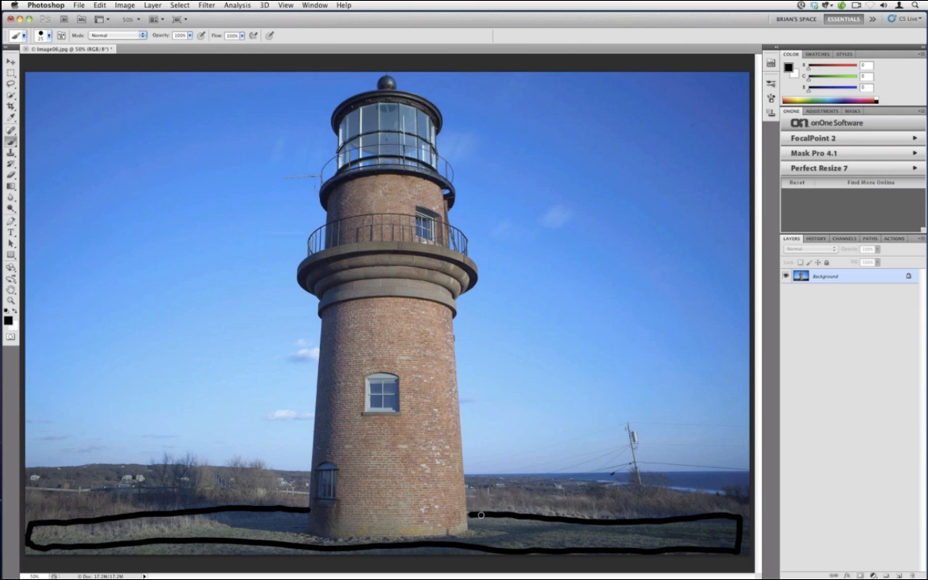
{"action": "mouse_move", "coordinate": [413, 531]}
{"action": "left_mouse_down"}
{"action": "mouse_move", "coordinate": [419, 121]}
{"action": "mouse_move", "coordinate": [436, 553]}
{"action": "left_mouse_up"}
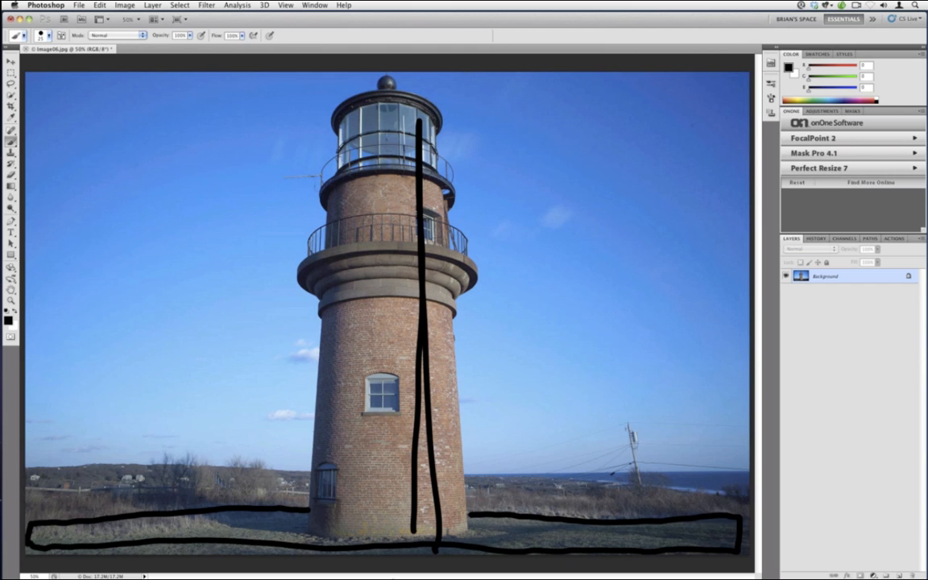
Revert the lighthouse photo to its opened state in the history, and return to the layer list.
{"action": "left_click", "coordinate": [816, 239]}
{"action": "left_click", "coordinate": [798, 248]}
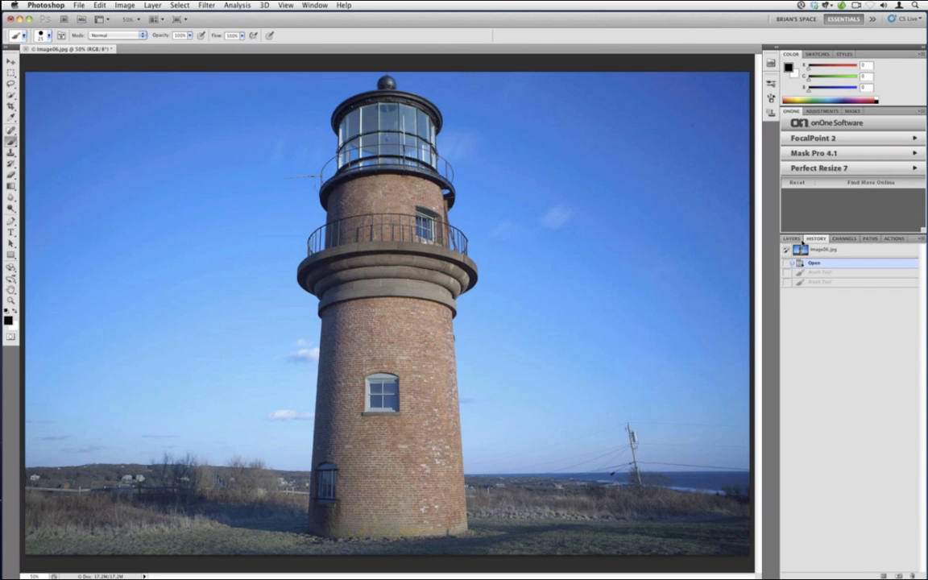
{"action": "left_click", "coordinate": [792, 239]}
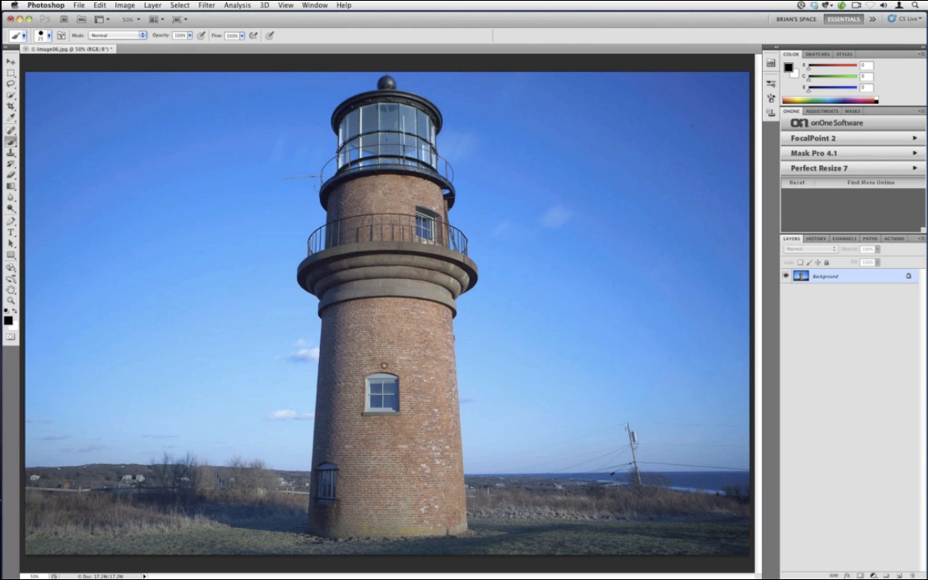
Open the lighthouse photo in FocalPoint 2 and reset all of its settings.
{"action": "left_click", "coordinate": [819, 140]}
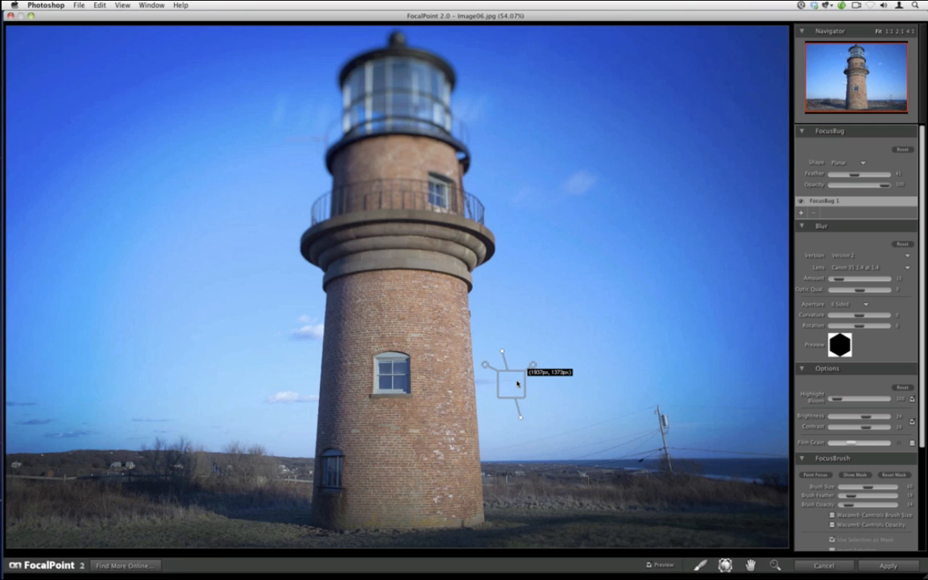
{"action": "left_click", "coordinate": [99, 5]}
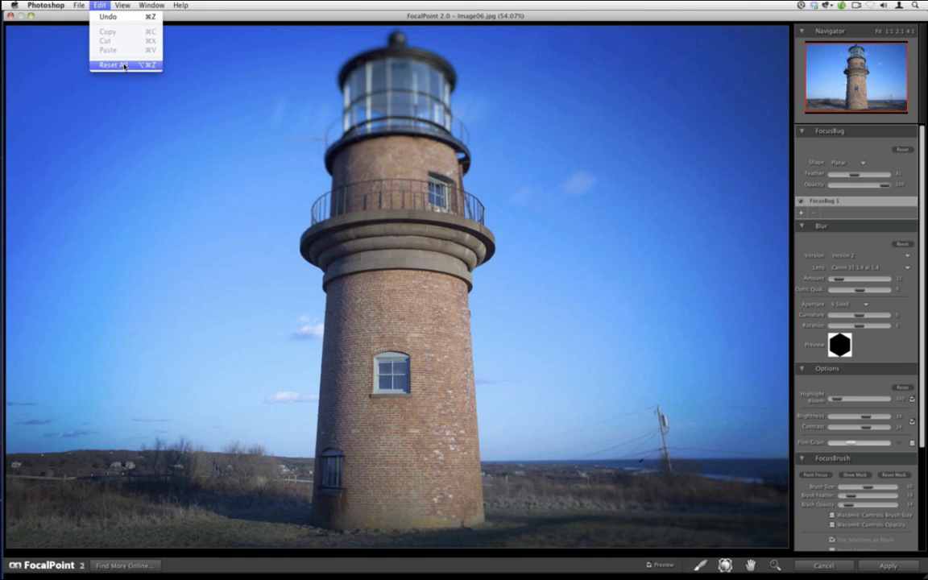
{"action": "left_click", "coordinate": [135, 65]}
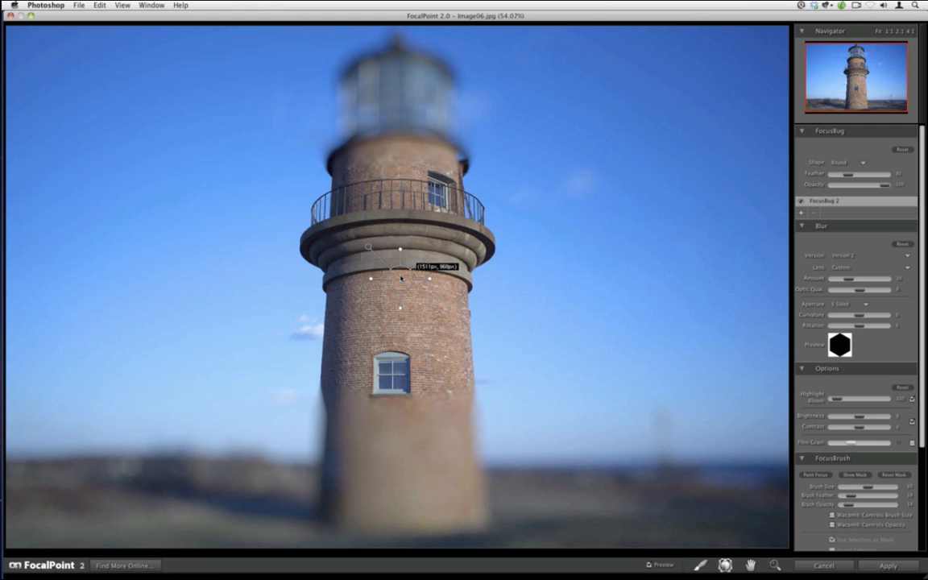
Try a Planar FocusBug with feather 21 over the ground at the lighthouse's base, and leave FocalPoint without applying it.
{"action": "left_click_drag", "start_coordinate": [400, 278], "coordinate": [411, 284]}
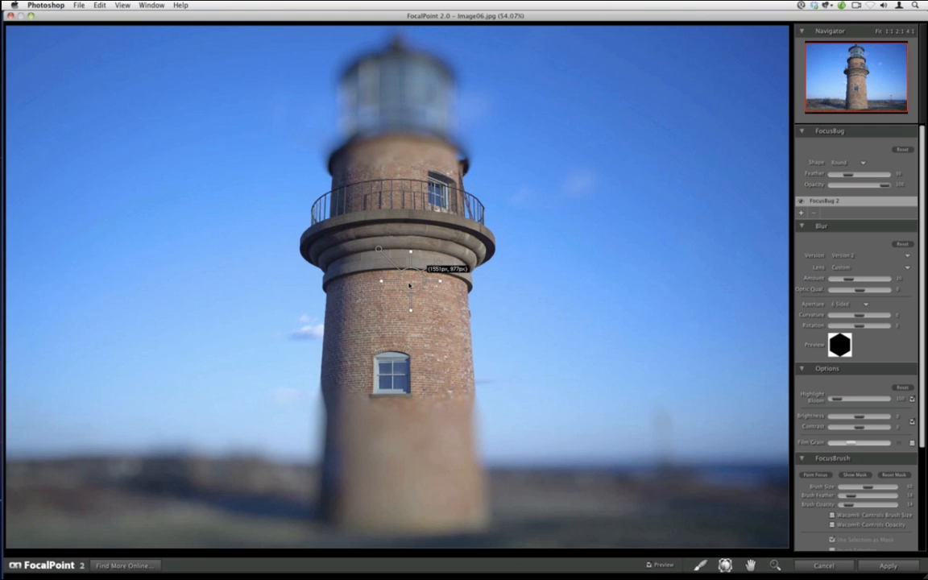
{"action": "left_click", "coordinate": [846, 162]}
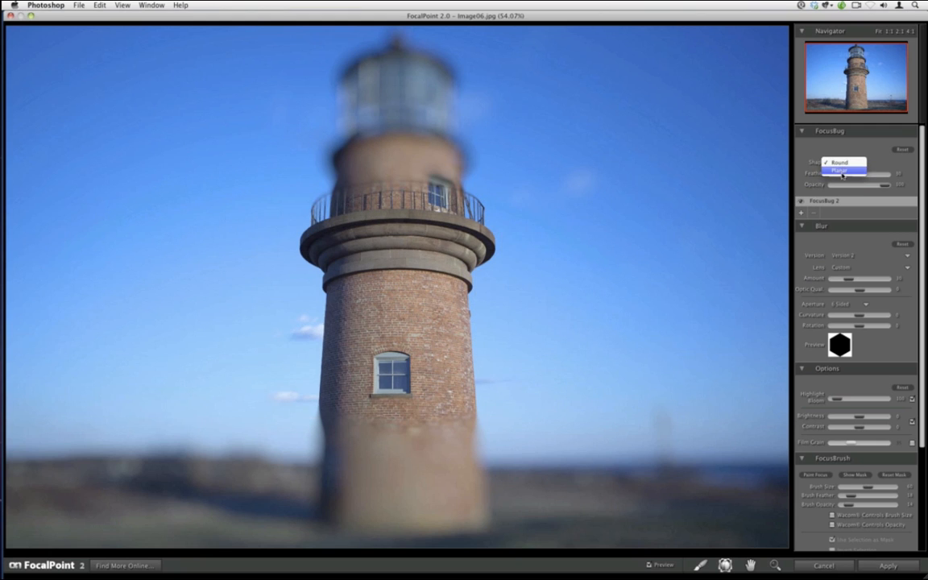
{"action": "left_click", "coordinate": [842, 170]}
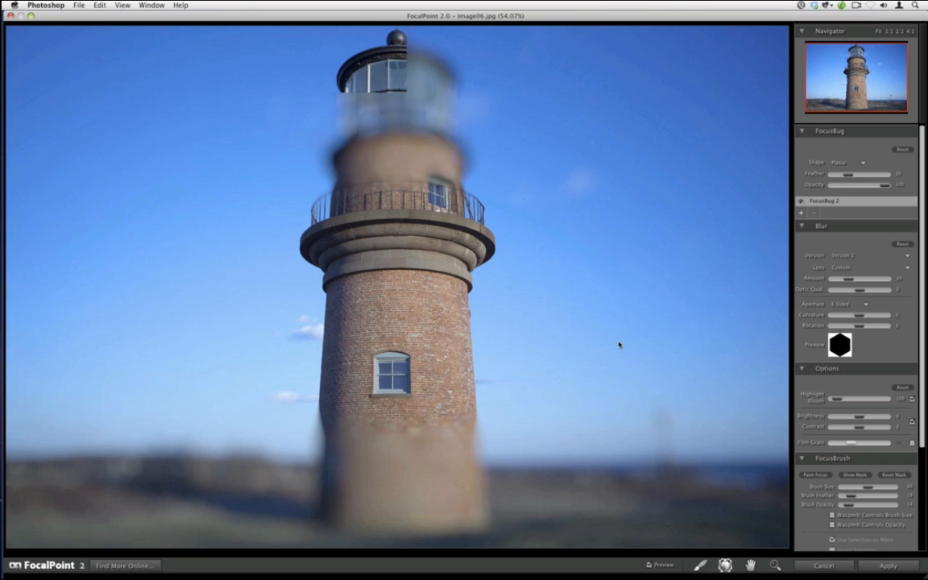
{"action": "left_click_drag", "start_coordinate": [435, 312], "coordinate": [414, 499]}
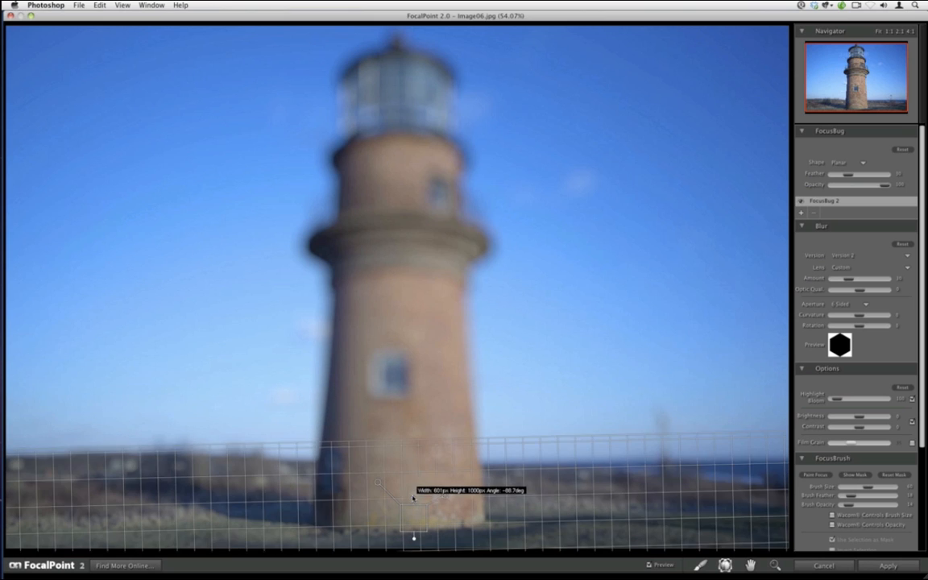
{"action": "left_click_drag", "start_coordinate": [852, 177], "coordinate": [846, 176]}
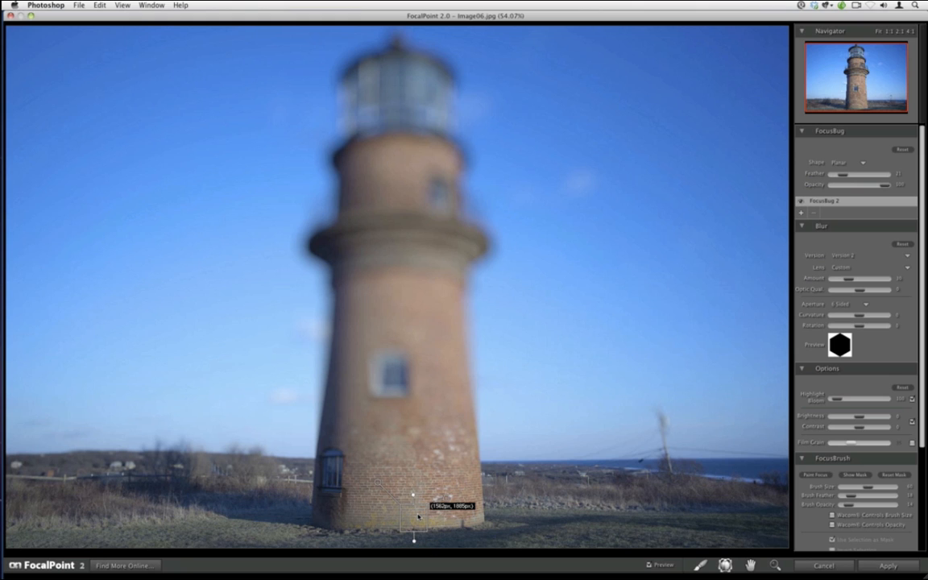
{"action": "left_click_drag", "start_coordinate": [419, 516], "coordinate": [415, 503]}
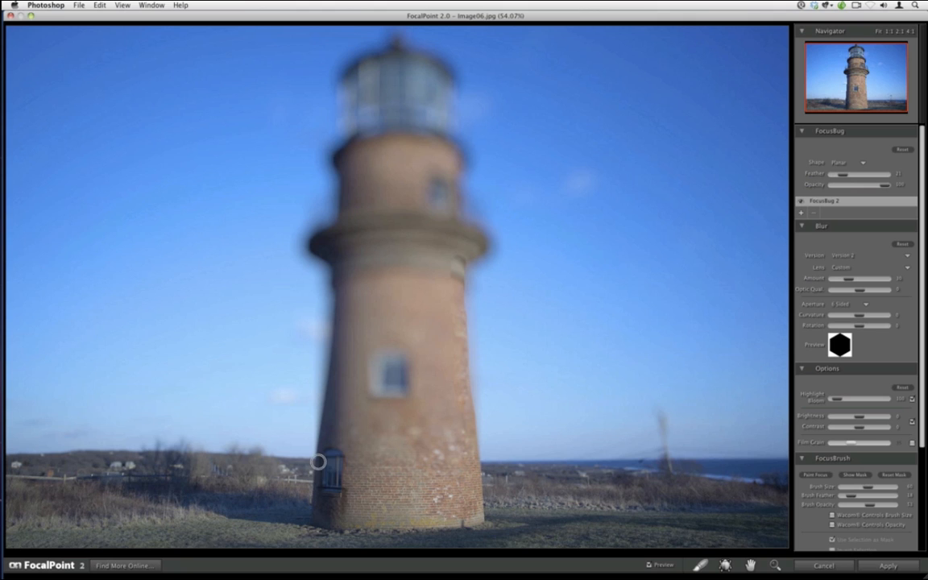
{"action": "left_click", "coordinate": [812, 567]}
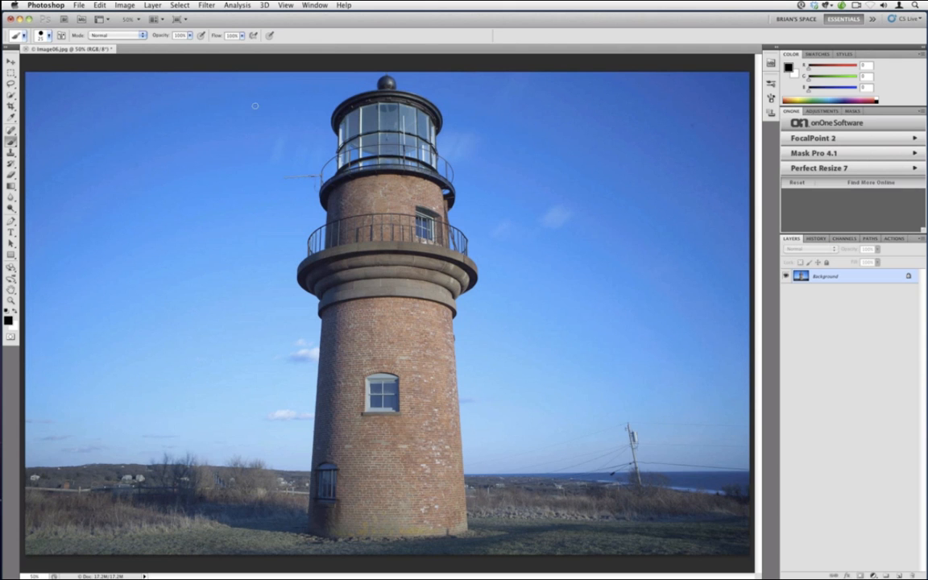
Select the whole lighthouse with an enlarged Quick Selection brush, and subtract the stray patch of grass below its base.
{"action": "left_click", "coordinate": [10, 94]}
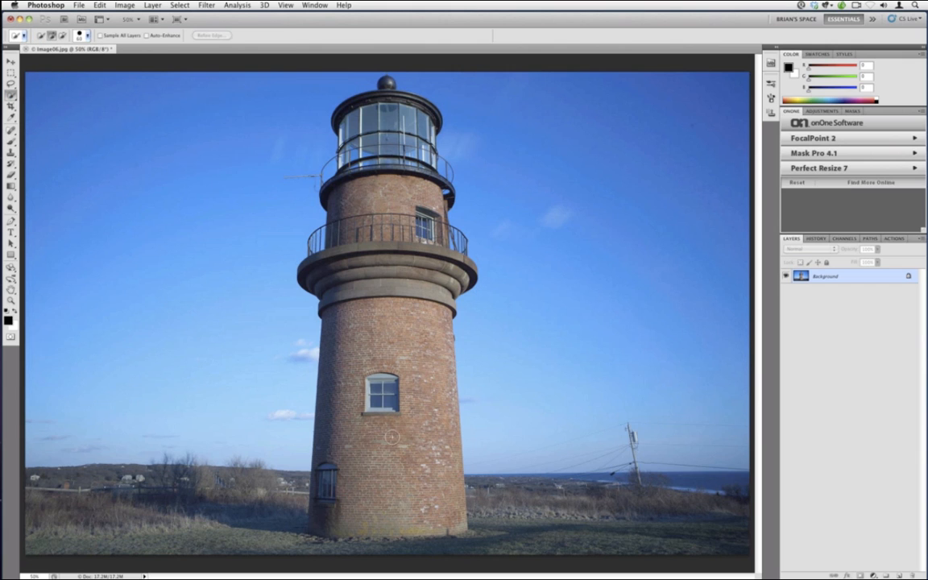
{"action": "key", "text": "bracketright"}
{"action": "key", "text": "bracketright"}
{"action": "key", "text": "bracketright"}
{"action": "key", "text": "bracketright"}
{"action": "mouse_move", "coordinate": [422, 436]}
{"action": "left_mouse_down"}
{"action": "mouse_move", "coordinate": [407, 256]}
{"action": "mouse_move", "coordinate": [419, 151]}
{"action": "mouse_move", "coordinate": [410, 165]}
{"action": "mouse_move", "coordinate": [405, 114]}
{"action": "mouse_move", "coordinate": [365, 103]}
{"action": "left_mouse_up"}
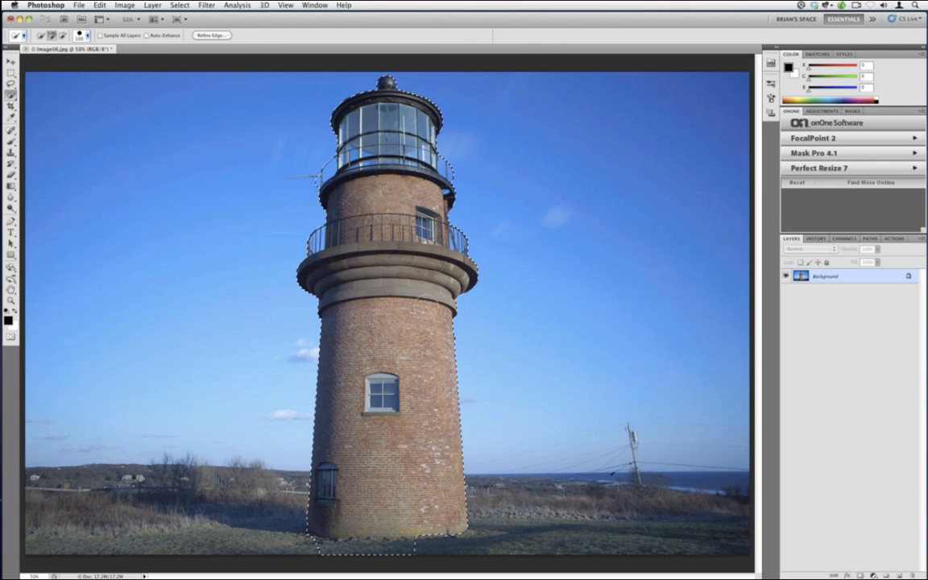
{"action": "key", "text": "alt"}
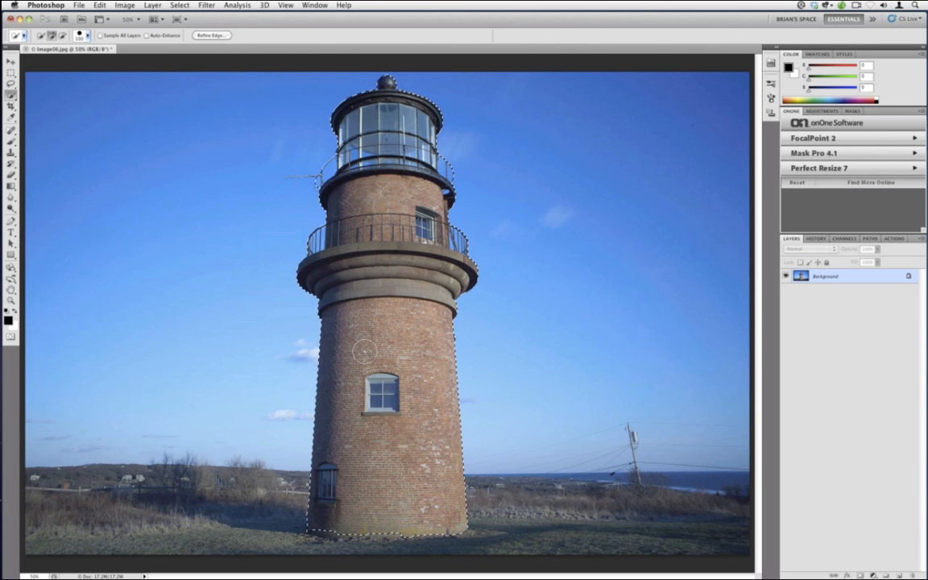
Refine the selection's edge along the lighthouse's base so it follows the bottom of the brickwork.
{"action": "key", "text": "alt"}
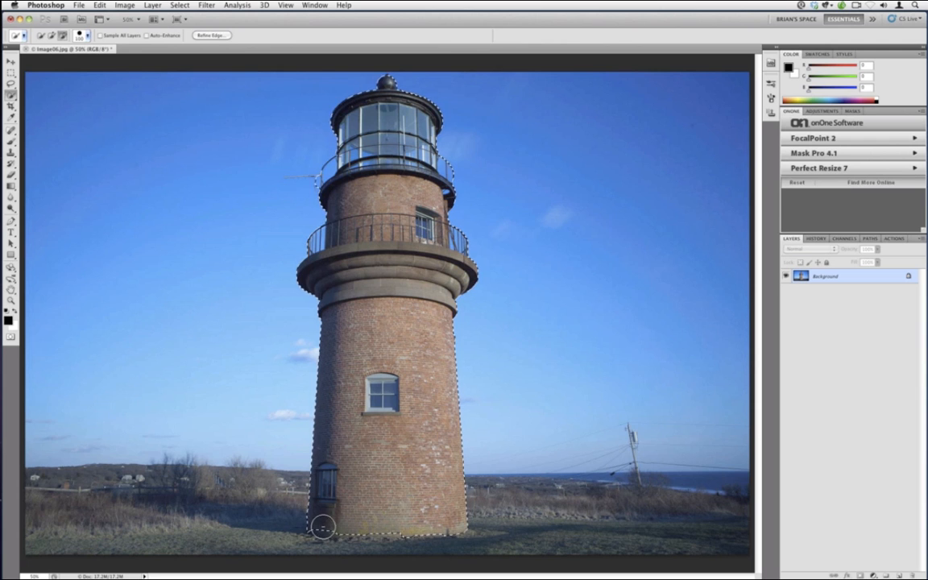
{"action": "mouse_move", "coordinate": [330, 536]}
{"action": "left_mouse_down"}
{"action": "mouse_move", "coordinate": [366, 530]}
{"action": "mouse_move", "coordinate": [317, 525]}
{"action": "mouse_move", "coordinate": [382, 532]}
{"action": "left_mouse_up"}
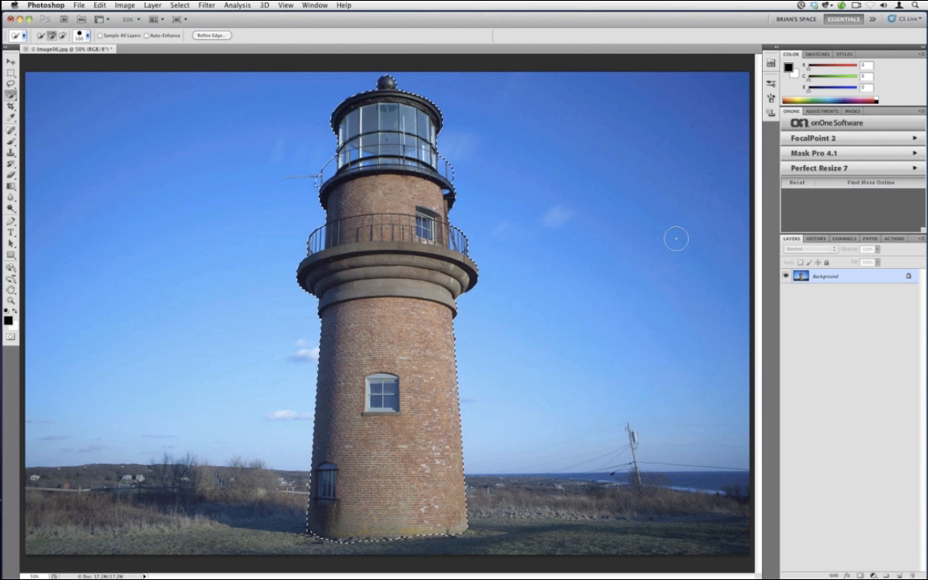
{"action": "left_click", "coordinate": [806, 142]}
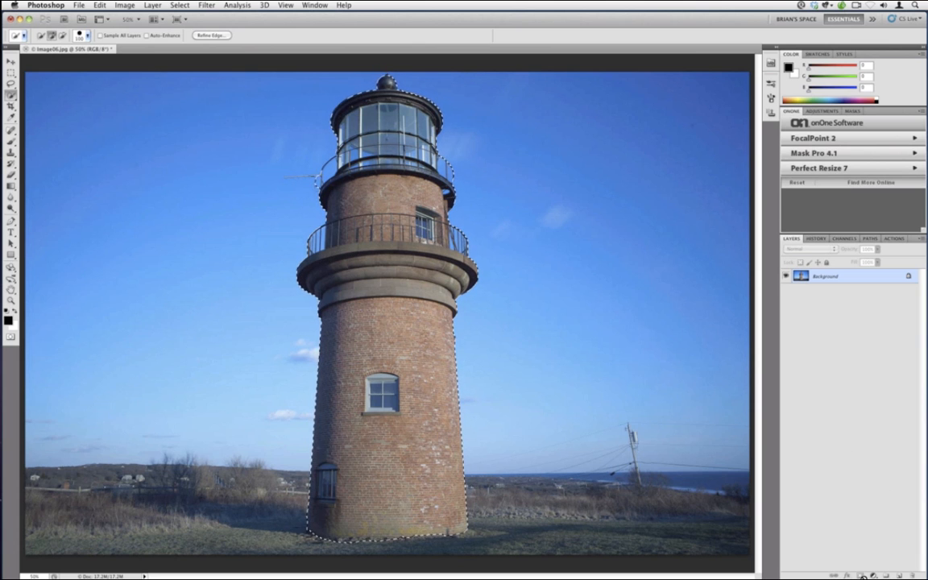
Save the lighthouse selection as an alpha channel and deselect it.
{"action": "left_click", "coordinate": [844, 238]}
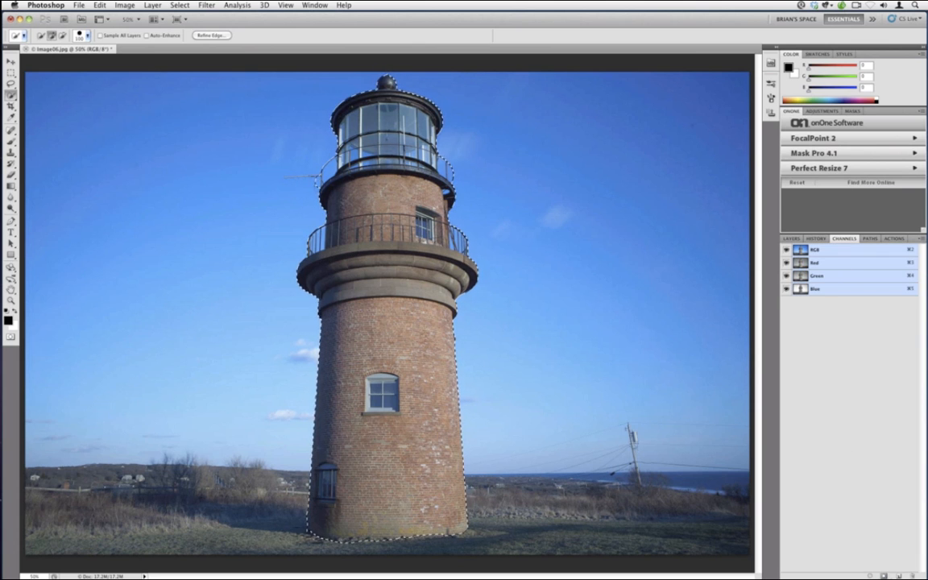
{"action": "left_click", "coordinate": [883, 575]}
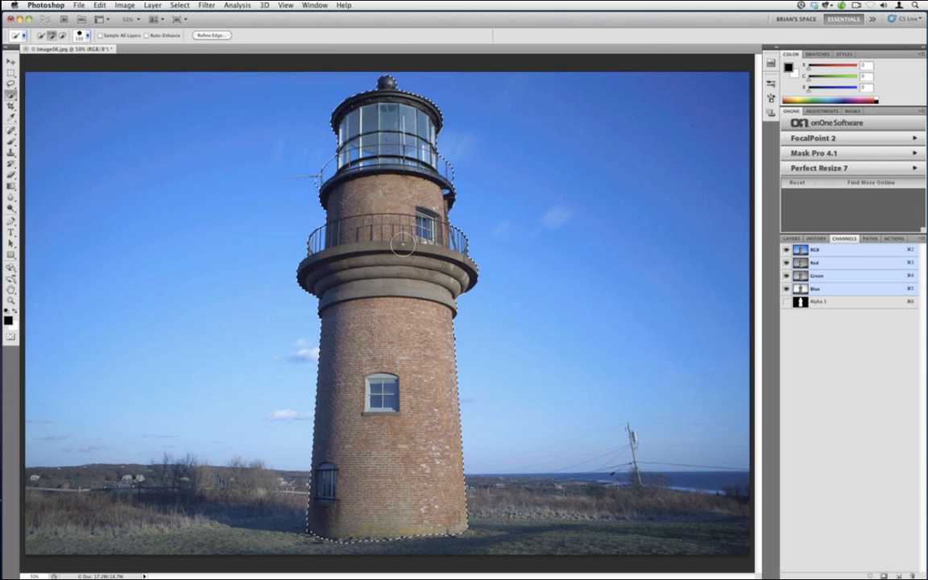
{"action": "key", "text": "super+d"}
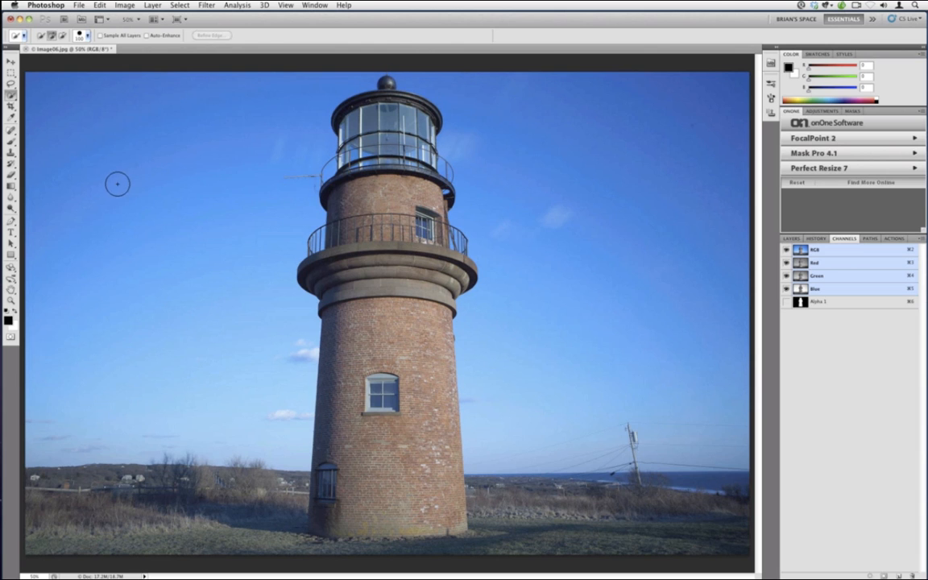
Remove the antenna sticking out of the lighthouse's upper railing with the Spot Healing Brush and the Clone Stamp.
{"action": "left_click", "coordinate": [11, 129]}
{"action": "left_click_drag", "start_coordinate": [286, 175], "coordinate": [309, 174]}
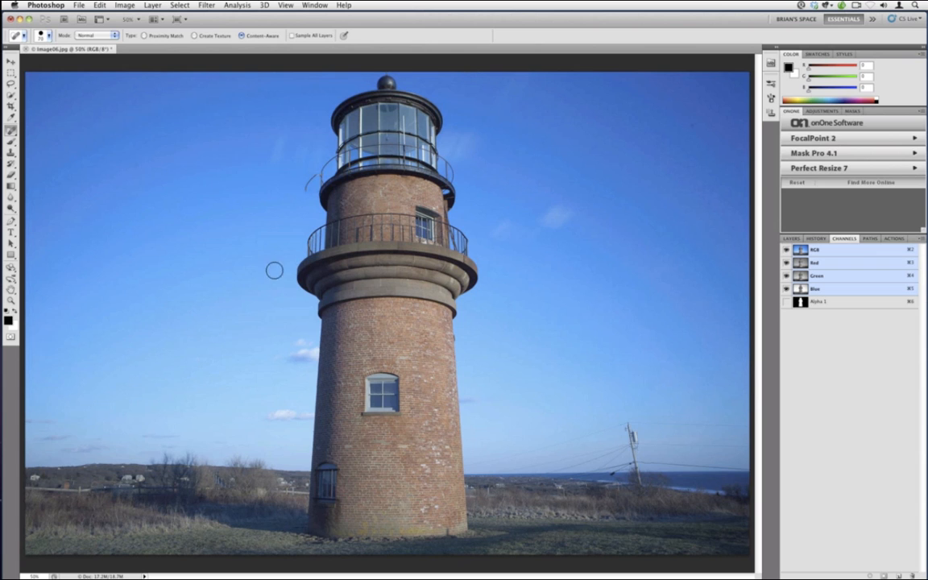
{"action": "left_click", "coordinate": [11, 151]}
{"action": "left_click", "coordinate": [290, 191], "text": "alt"}
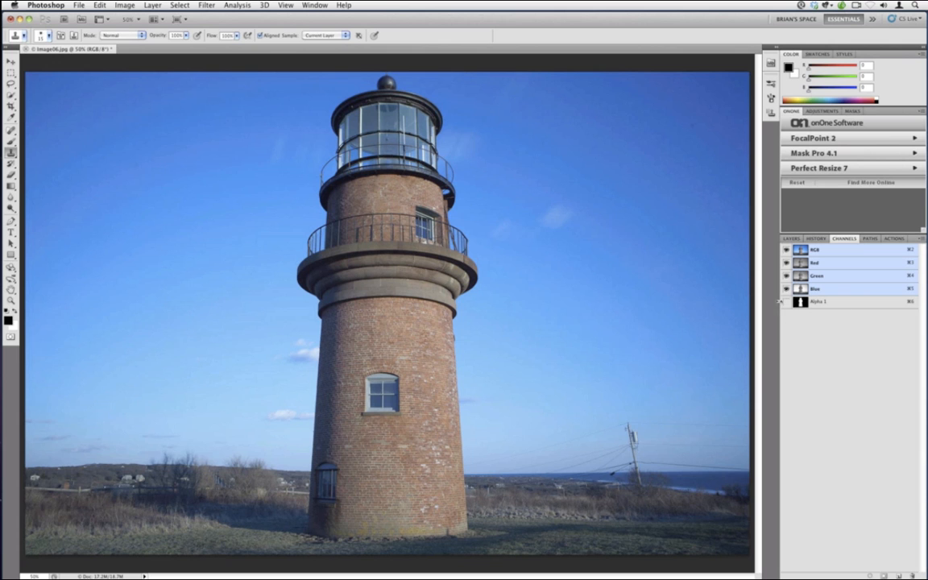
Load the Alpha 1 channel as a selection, delete that channel, and return to the layer list.
{"action": "left_click", "coordinate": [801, 303], "text": "super"}
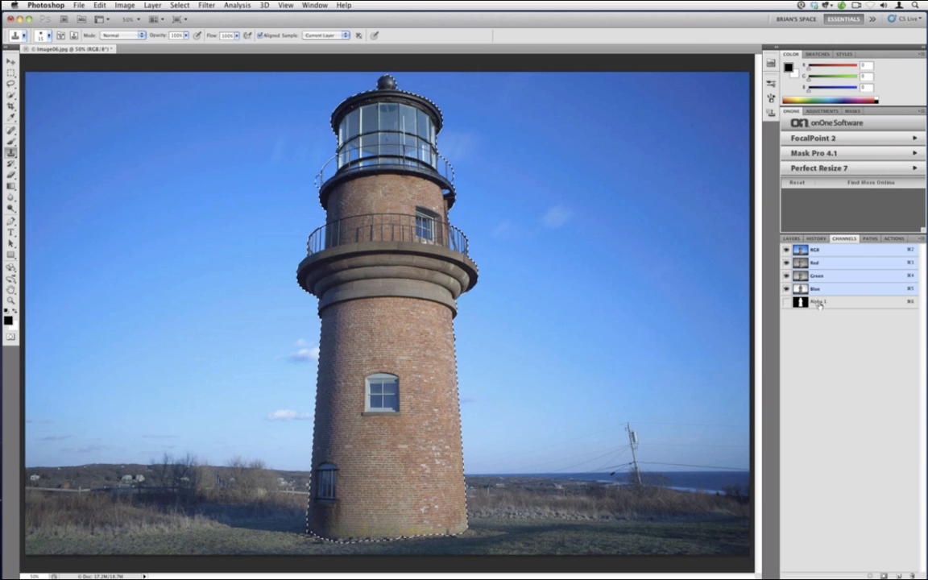
{"action": "left_click_drag", "start_coordinate": [818, 304], "coordinate": [912, 575]}
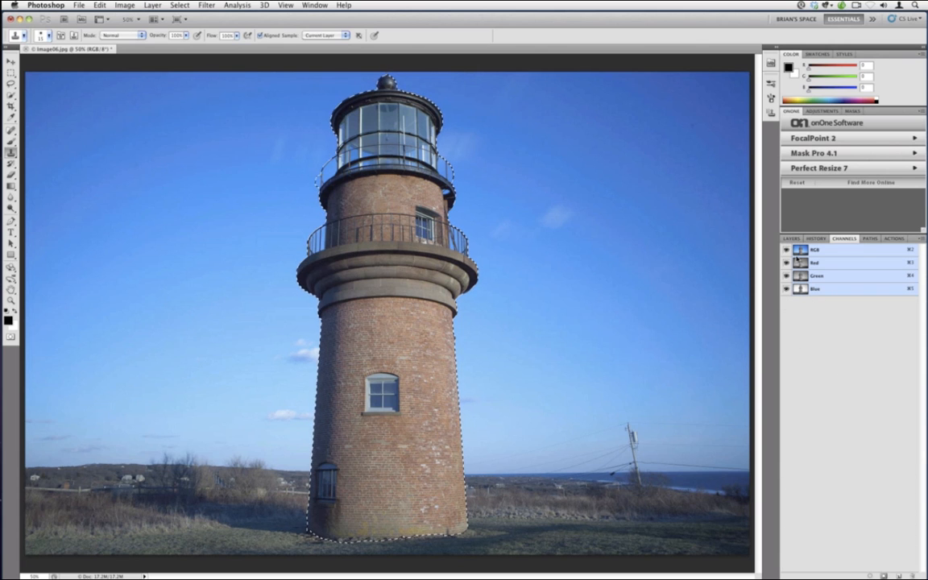
{"action": "left_click", "coordinate": [799, 261]}
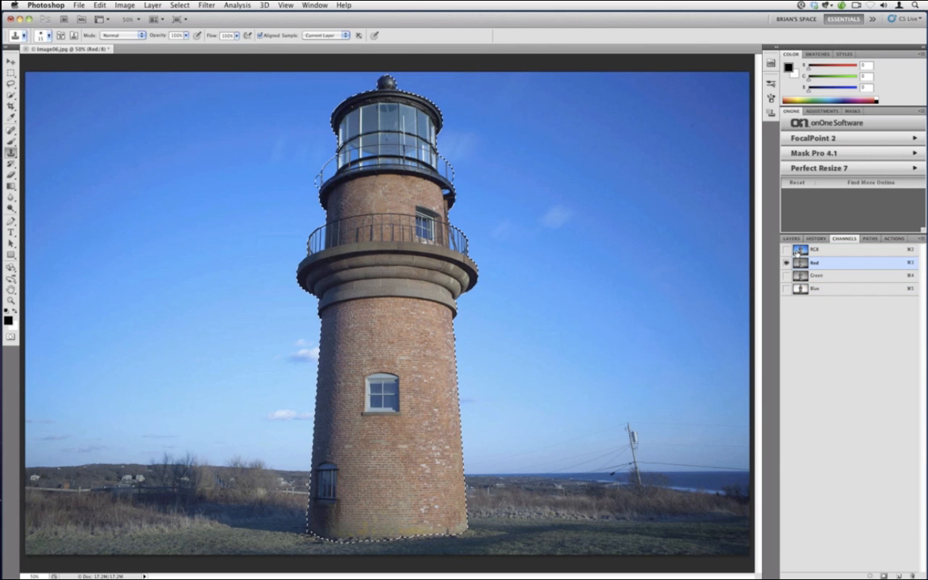
{"action": "left_click", "coordinate": [810, 250]}
{"action": "left_click", "coordinate": [791, 239]}
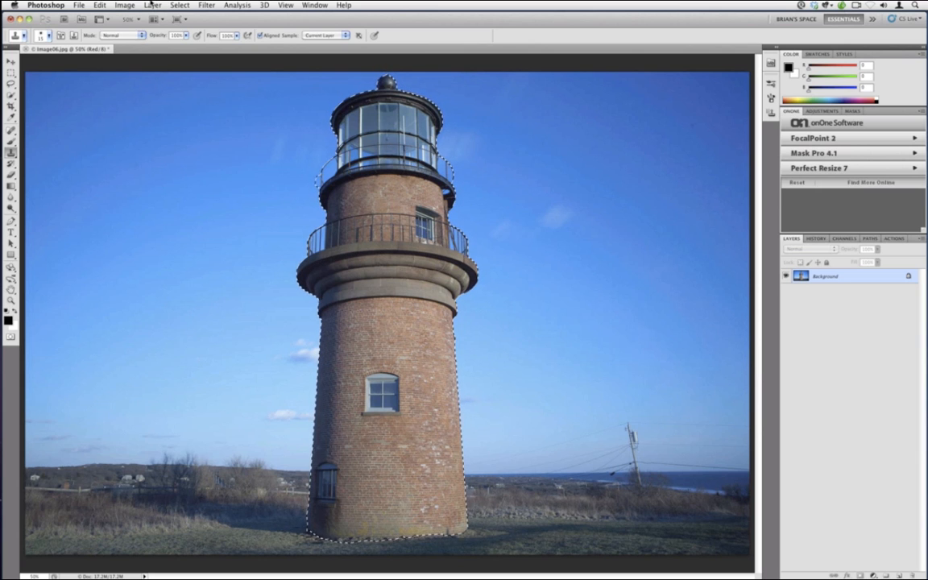
Invert the selection to cover everything around the lighthouse, and try to open the photo in FocalPoint 2.
{"action": "left_click", "coordinate": [179, 5]}
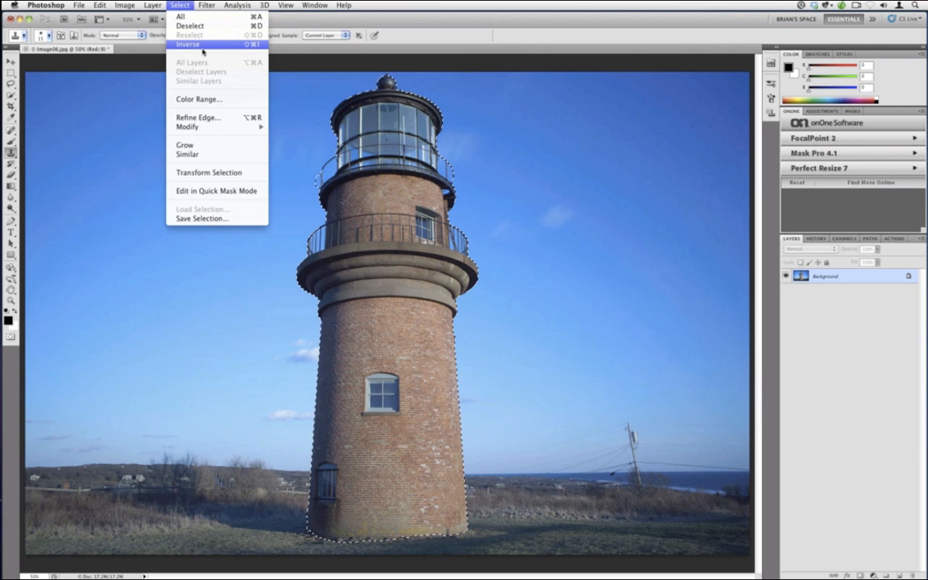
{"action": "left_click", "coordinate": [203, 47]}
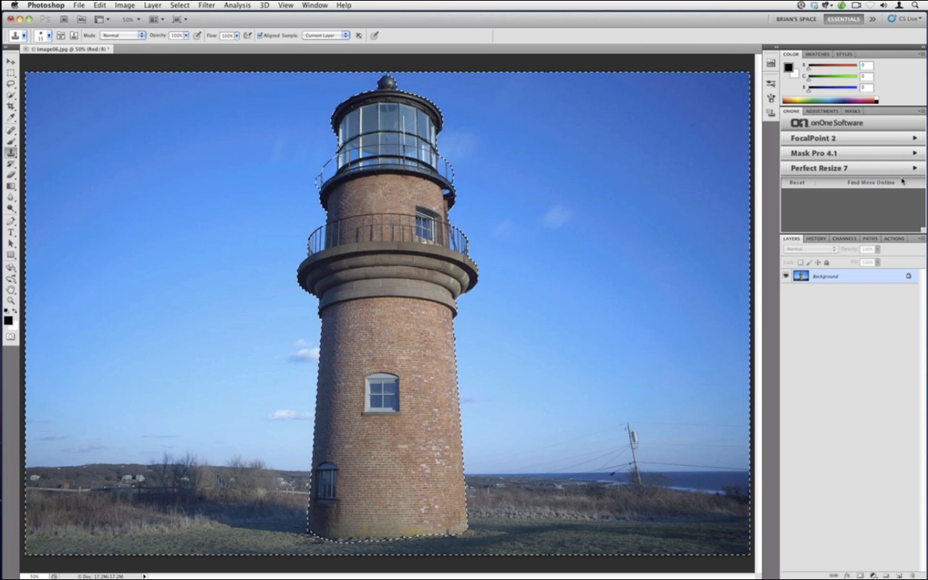
{"action": "left_click", "coordinate": [814, 138]}
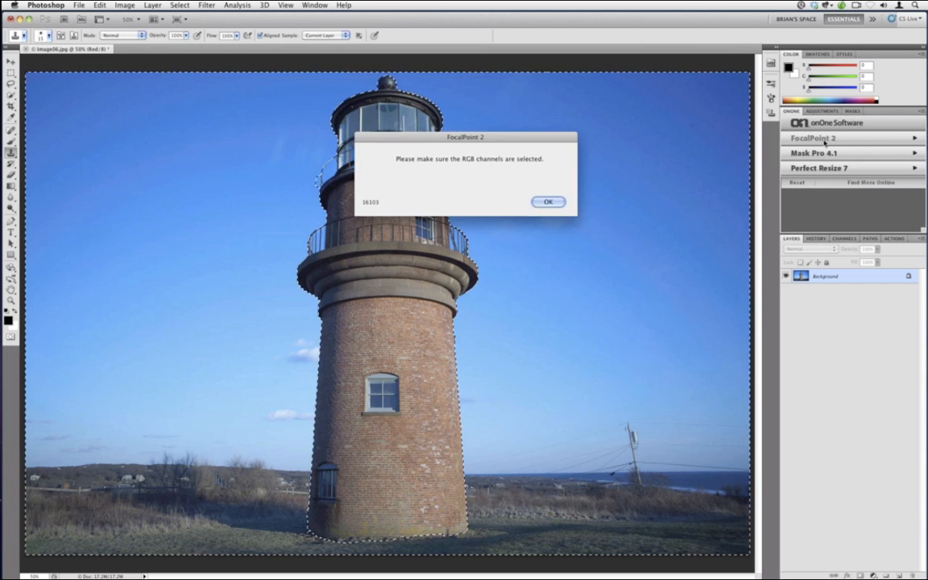
{"action": "left_click", "coordinate": [548, 202]}
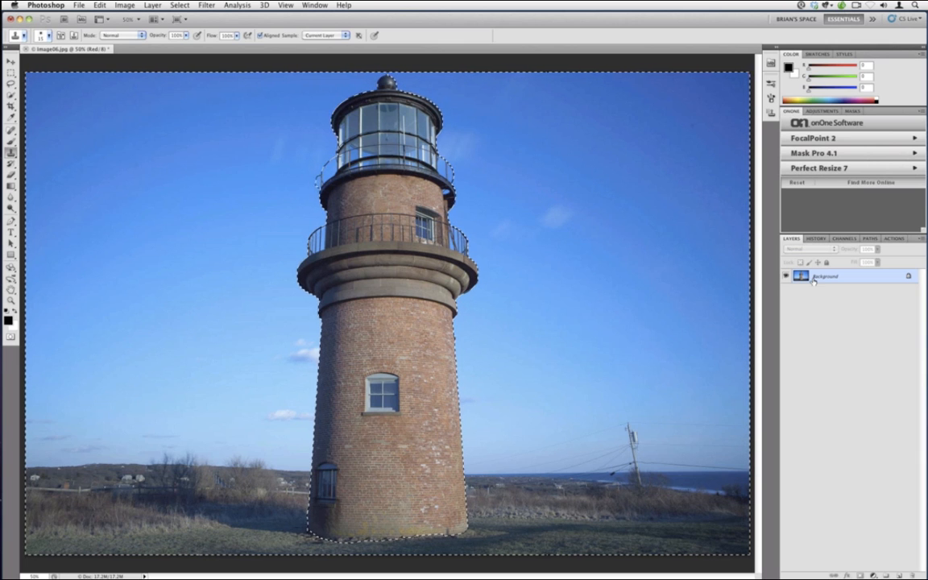
Make the composite RGB channel active and open the photo in FocalPoint 2.
{"action": "left_click", "coordinate": [837, 239]}
{"action": "left_click", "coordinate": [826, 288]}
{"action": "left_click", "coordinate": [824, 253]}
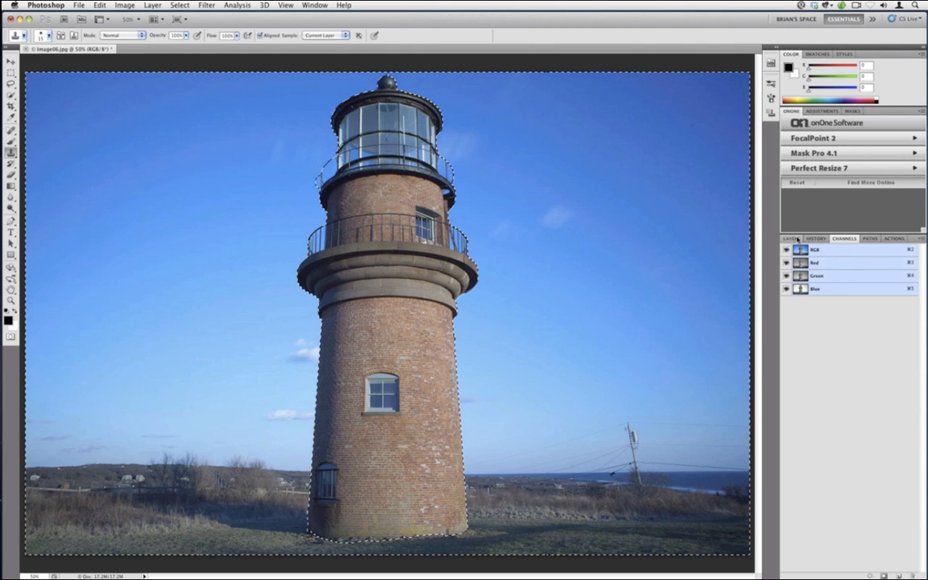
{"action": "left_click", "coordinate": [792, 239]}
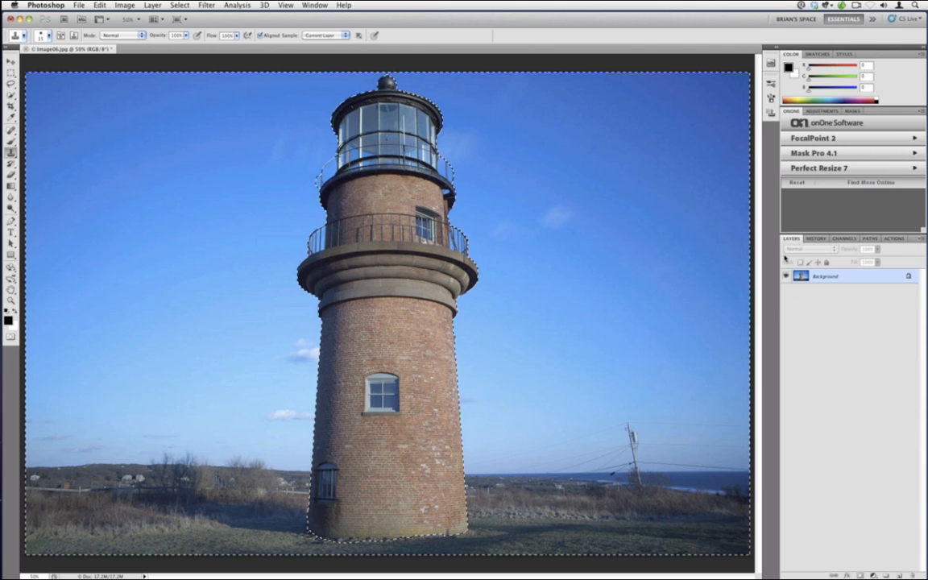
{"action": "left_click", "coordinate": [830, 139]}
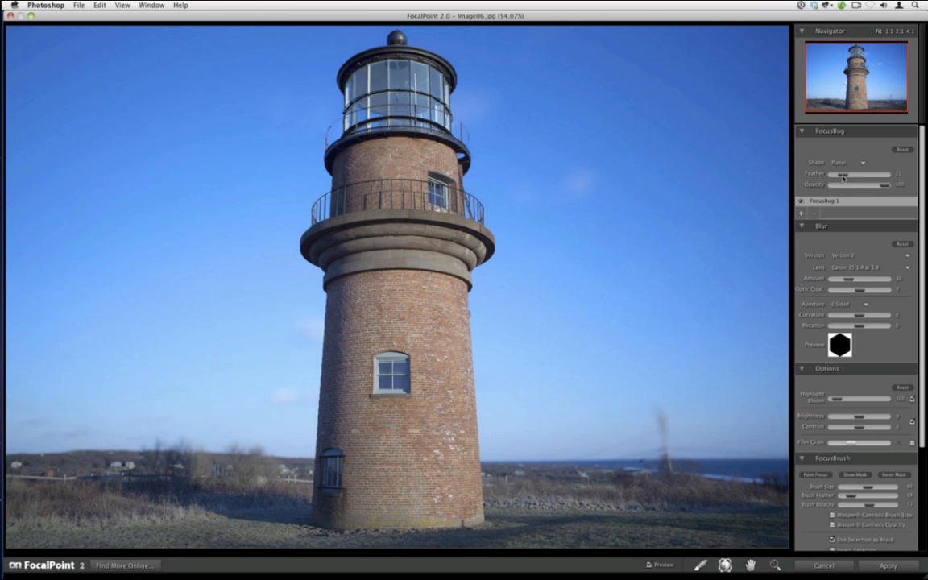
Set the blur amount to 64 and the feather to 38 for the Planar FocusBug at the lighthouse's base.
{"action": "mouse_move", "coordinate": [844, 177]}
{"action": "left_mouse_down"}
{"action": "mouse_move", "coordinate": [868, 175]}
{"action": "mouse_move", "coordinate": [840, 175]}
{"action": "left_mouse_up"}
{"action": "left_click_drag", "start_coordinate": [848, 278], "coordinate": [868, 278]}
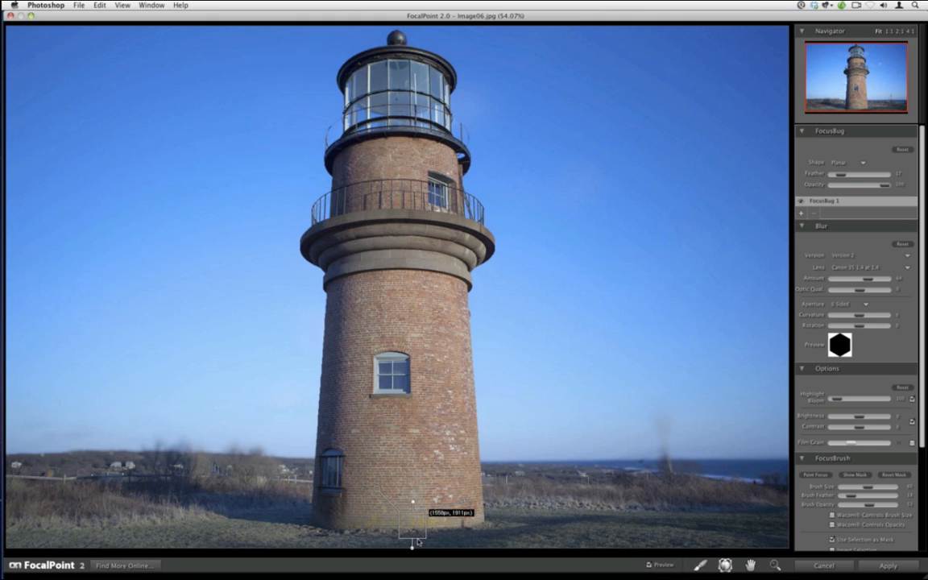
{"action": "left_click_drag", "start_coordinate": [419, 543], "coordinate": [414, 541]}
{"action": "left_click_drag", "start_coordinate": [409, 503], "coordinate": [408, 506]}
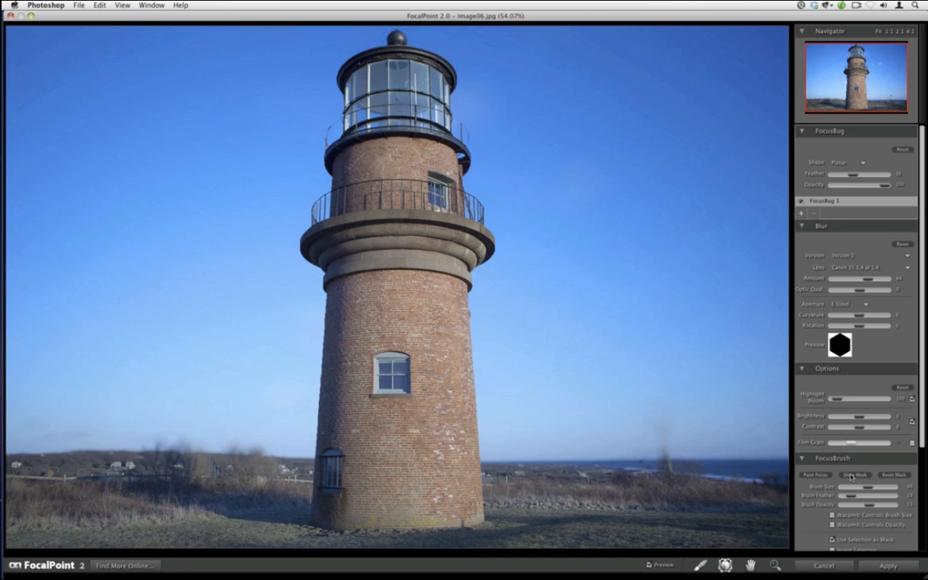
Switch between the mask and the photo to check which areas around the lighthouse are protected from blur.
{"action": "left_click", "coordinate": [852, 476]}
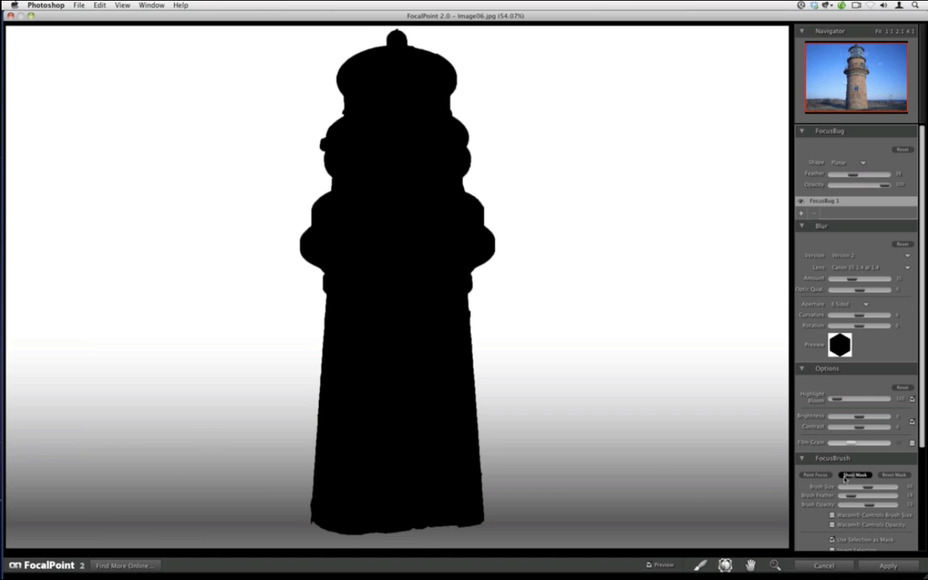
{"action": "left_click", "coordinate": [846, 476]}
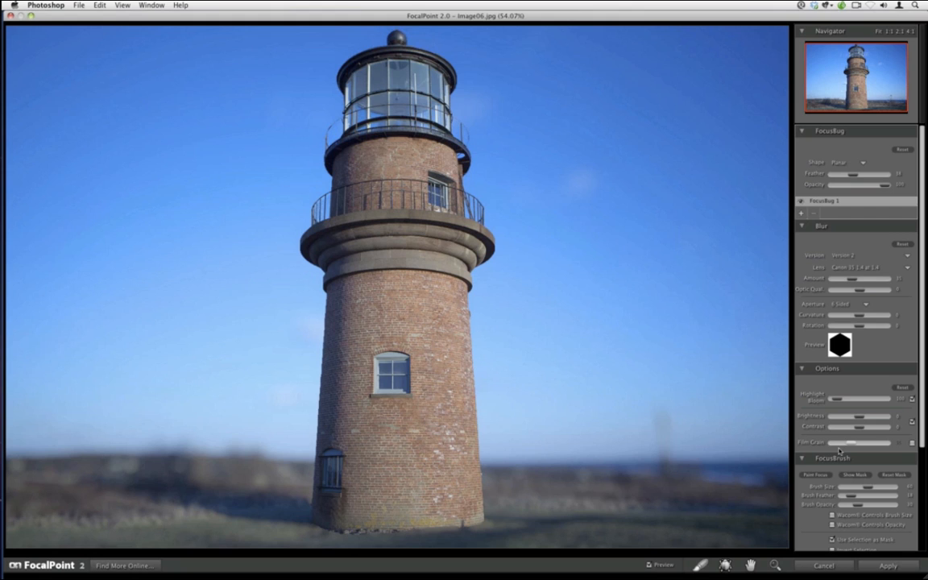
{"action": "left_click", "coordinate": [855, 475]}
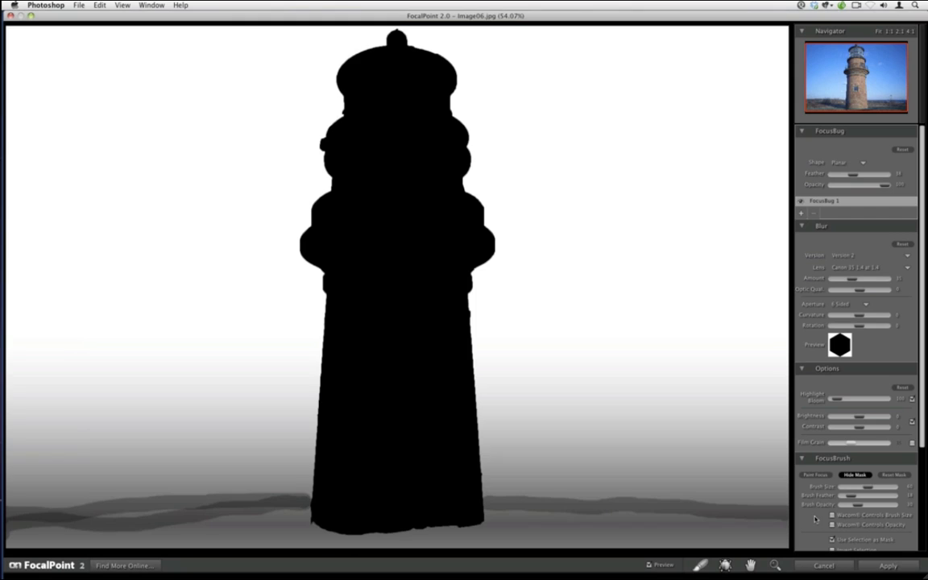
Paint focus across the grass in the foreground with an enlarged FocusBrush, and hide the mask.
{"action": "left_click", "coordinate": [812, 477]}
{"action": "mouse_move", "coordinate": [781, 540]}
{"action": "left_mouse_down"}
{"action": "mouse_move", "coordinate": [13, 541]}
{"action": "mouse_move", "coordinate": [240, 545]}
{"action": "mouse_move", "coordinate": [343, 531]}
{"action": "mouse_move", "coordinate": [333, 527]}
{"action": "mouse_move", "coordinate": [332, 537]}
{"action": "mouse_move", "coordinate": [395, 541]}
{"action": "mouse_move", "coordinate": [372, 534]}
{"action": "mouse_move", "coordinate": [479, 531]}
{"action": "mouse_move", "coordinate": [469, 516]}
{"action": "mouse_move", "coordinate": [781, 516]}
{"action": "mouse_move", "coordinate": [695, 545]}
{"action": "mouse_move", "coordinate": [687, 489]}
{"action": "mouse_move", "coordinate": [684, 504]}
{"action": "mouse_move", "coordinate": [715, 520]}
{"action": "mouse_move", "coordinate": [784, 534]}
{"action": "mouse_move", "coordinate": [417, 543]}
{"action": "mouse_move", "coordinate": [574, 528]}
{"action": "mouse_move", "coordinate": [610, 535]}
{"action": "mouse_move", "coordinate": [321, 536]}
{"action": "mouse_move", "coordinate": [249, 524]}
{"action": "mouse_move", "coordinate": [174, 531]}
{"action": "mouse_move", "coordinate": [274, 528]}
{"action": "mouse_move", "coordinate": [7, 534]}
{"action": "mouse_move", "coordinate": [174, 534]}
{"action": "mouse_move", "coordinate": [306, 515]}
{"action": "mouse_move", "coordinate": [4, 518]}
{"action": "mouse_move", "coordinate": [108, 540]}
{"action": "left_mouse_up"}
{"action": "key", "text": "bracketright"}
{"action": "key", "text": "bracketright"}
{"action": "left_click", "coordinate": [856, 476]}
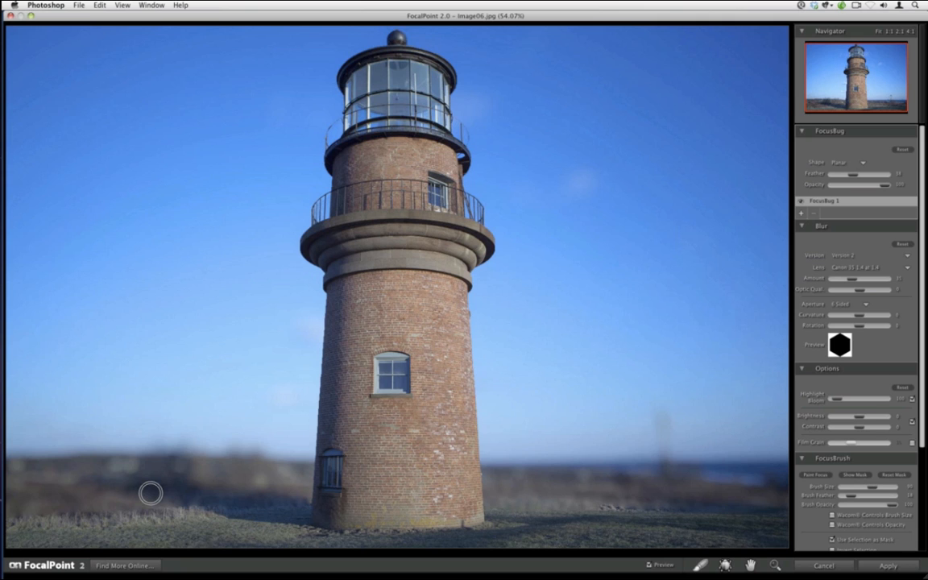
Raise the brightness slightly and increase the contrast of the blurred area, and apply the FocalPoint effect.
{"action": "key", "text": "super+="}
{"action": "key", "text": "super+="}
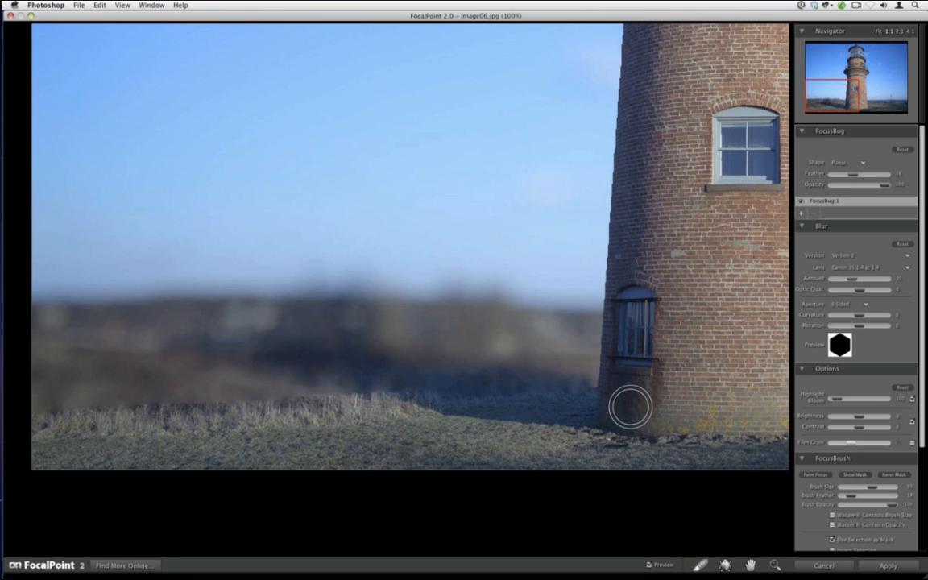
{"action": "key", "text": "super+0"}
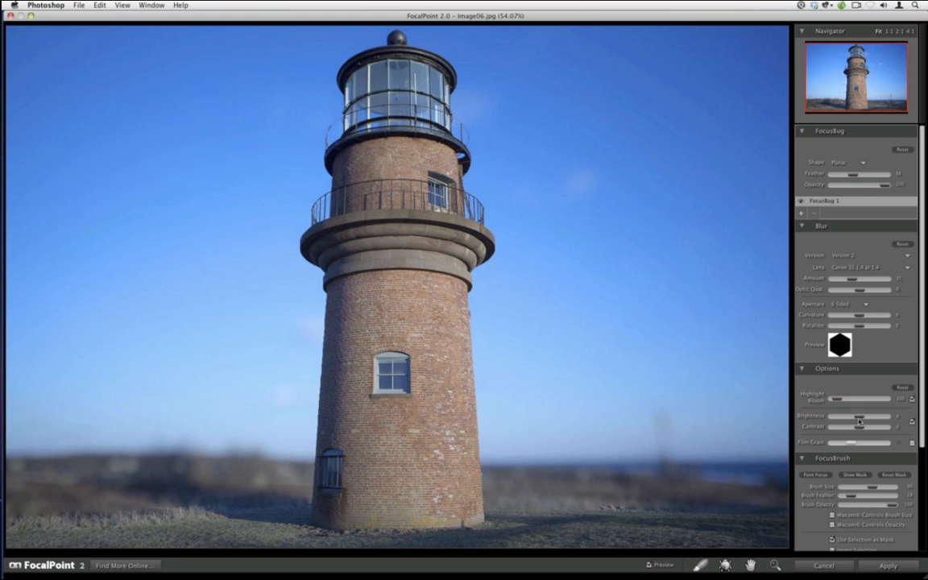
{"action": "left_click", "coordinate": [849, 421]}
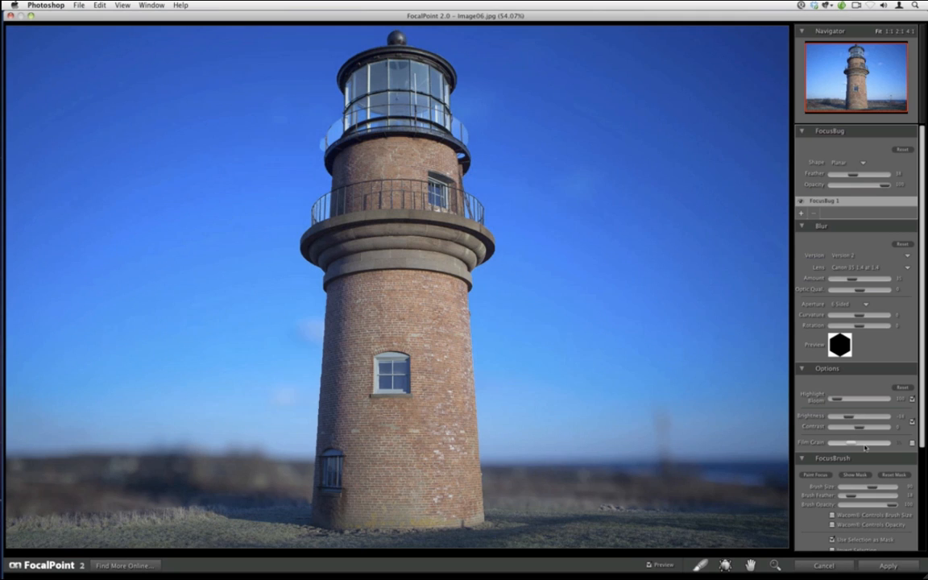
{"action": "left_click_drag", "start_coordinate": [859, 428], "coordinate": [867, 428]}
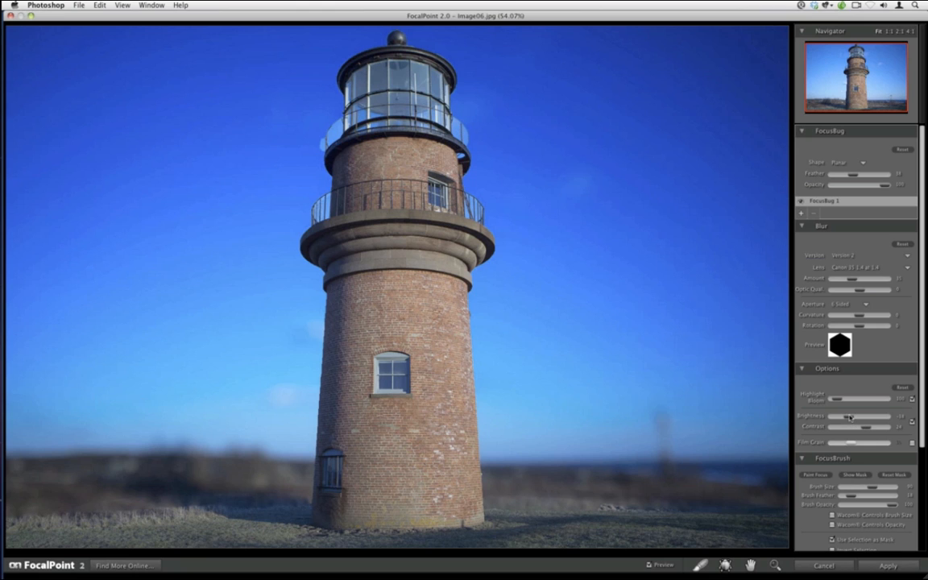
{"action": "left_click_drag", "start_coordinate": [852, 417], "coordinate": [867, 428]}
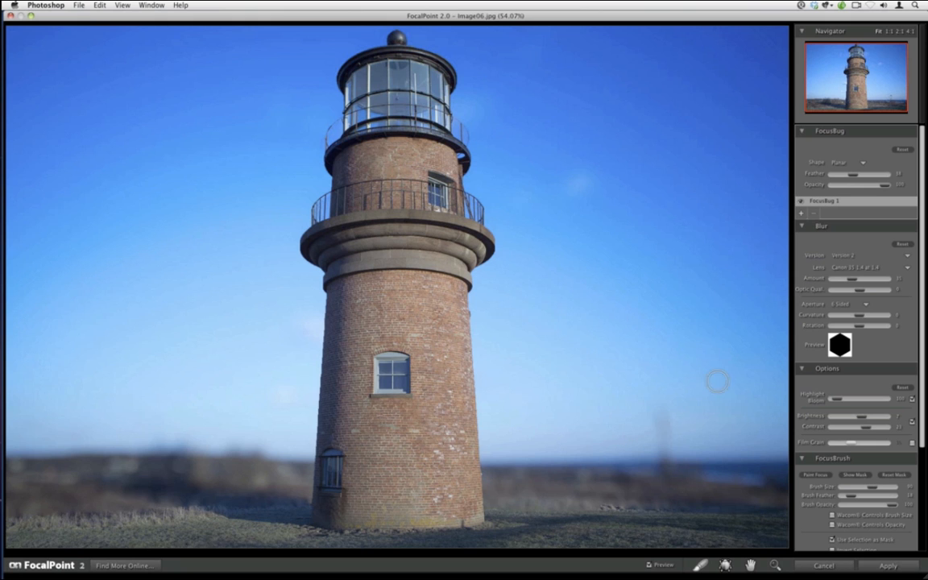
{"action": "left_click", "coordinate": [886, 564]}
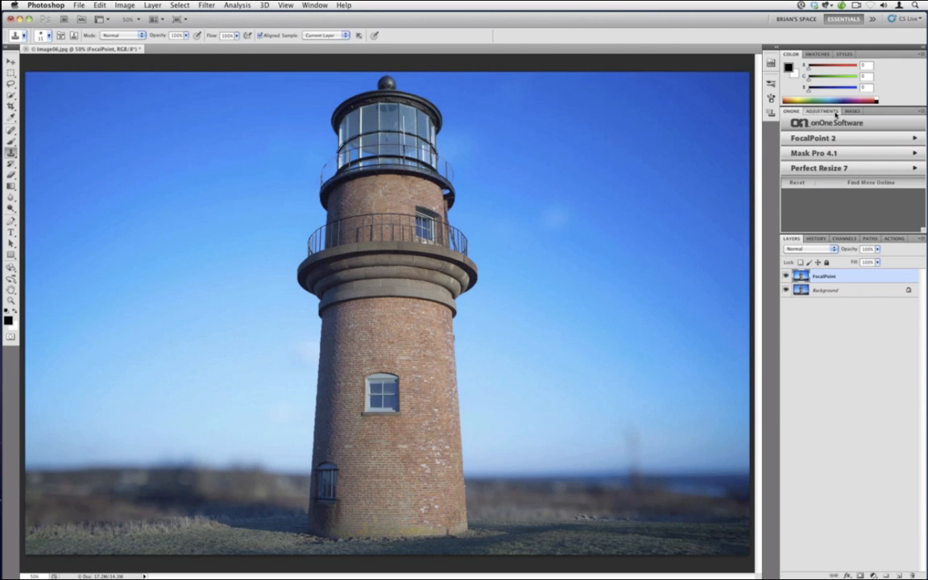
Open the blurred lighthouse photo in PhotoTools 2.6.
{"action": "left_click", "coordinate": [829, 112]}
{"action": "left_click", "coordinate": [786, 112]}
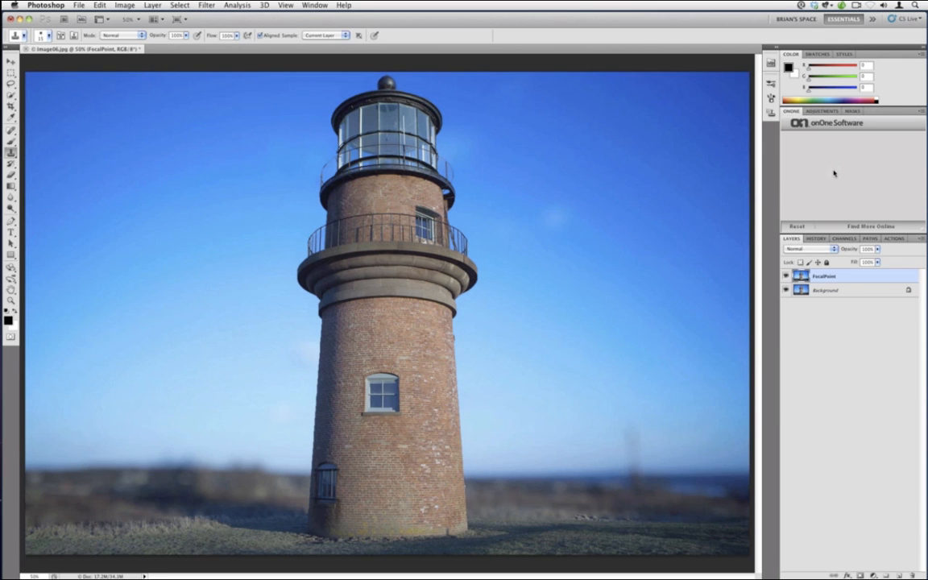
{"action": "left_click", "coordinate": [822, 197]}
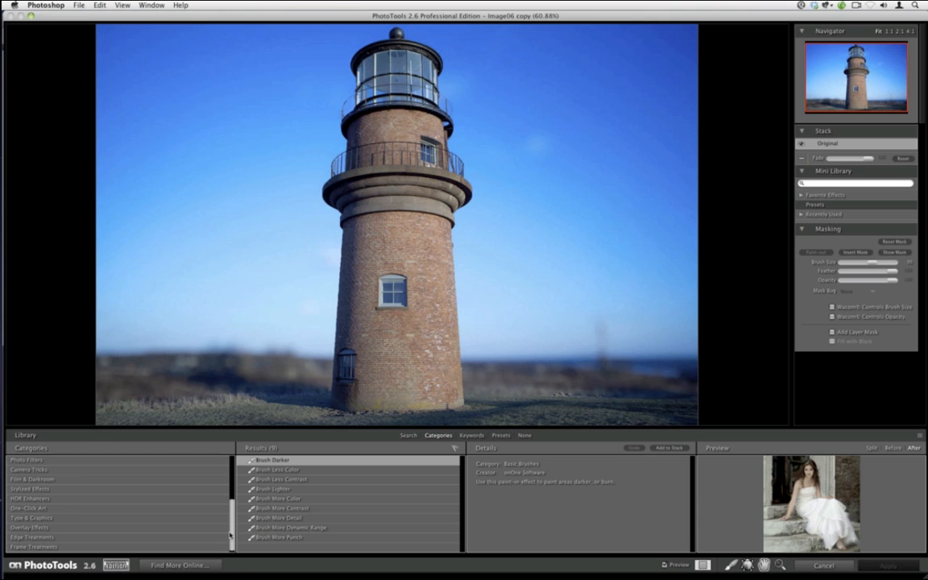
Add the Golden Hour Enhancer effect from the Stylized Effects category to the lighthouse photo's stack.
{"action": "left_click", "coordinate": [117, 489]}
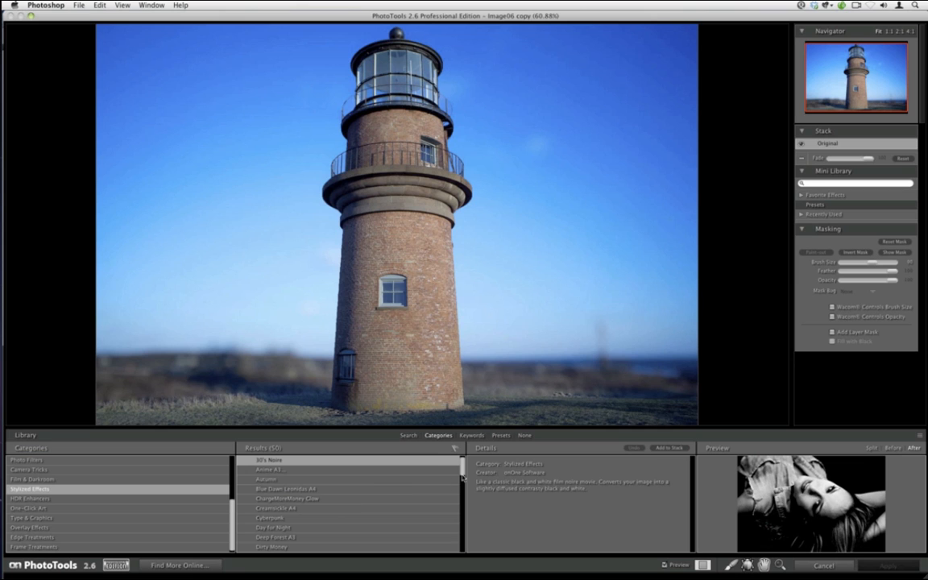
{"action": "scroll", "coordinate": [462, 477], "scroll_direction": "down", "scroll_amount": 5}
{"action": "left_click", "coordinate": [334, 516]}
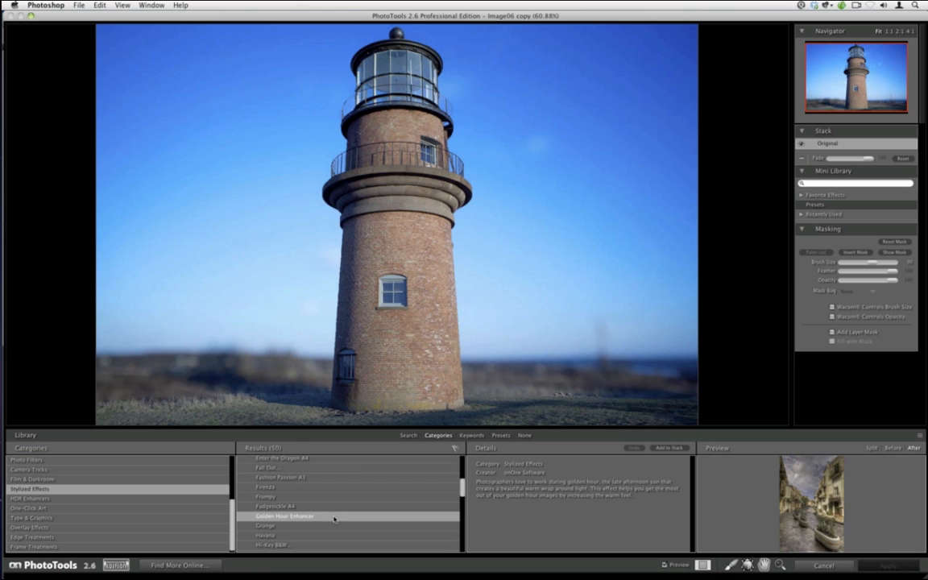
{"action": "double_click", "coordinate": [335, 518]}
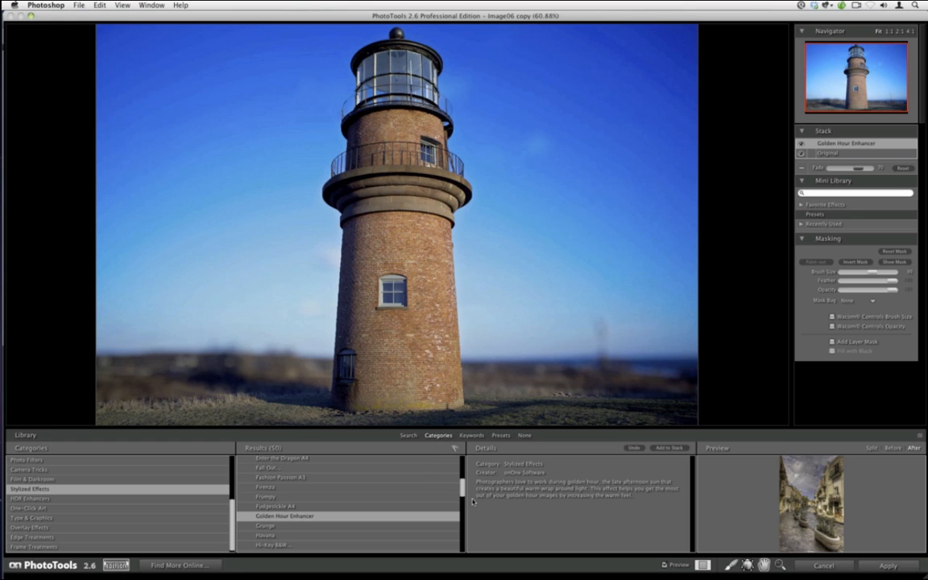
Stack the Just Enough Darkness effect on top and apply the PhotoTools result to the photo.
{"action": "scroll", "coordinate": [464, 497], "scroll_direction": "down", "scroll_amount": 3}
{"action": "left_click", "coordinate": [284, 525]}
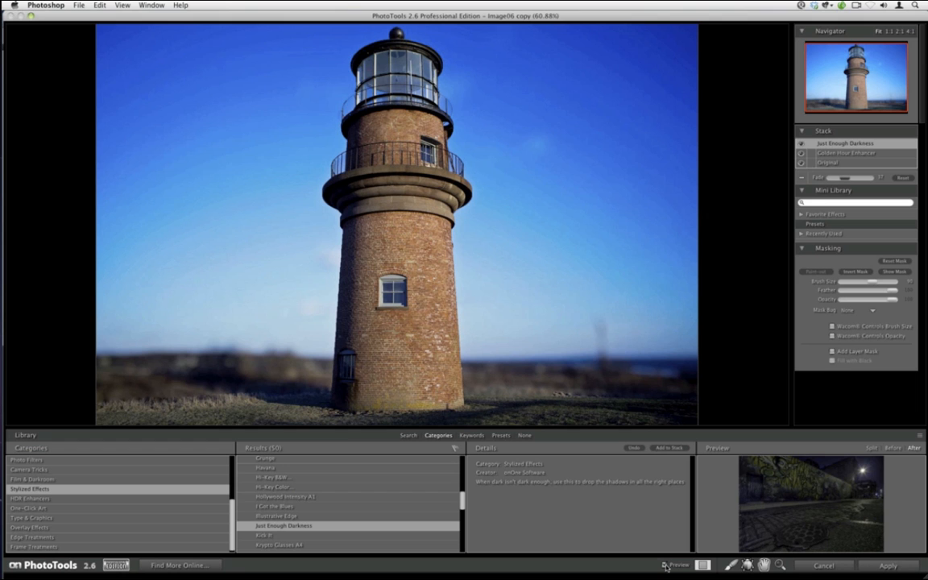
{"action": "left_click", "coordinate": [885, 566]}
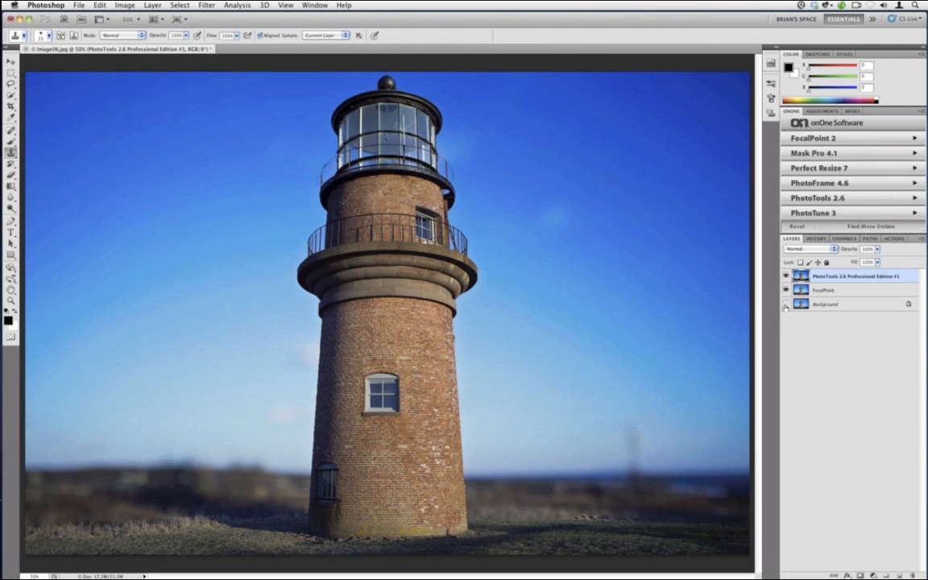
Compare the original Background with the FocalPoint and PhotoTools versions by showing the layers one after another.
{"action": "left_click", "coordinate": [786, 304], "text": "alt"}
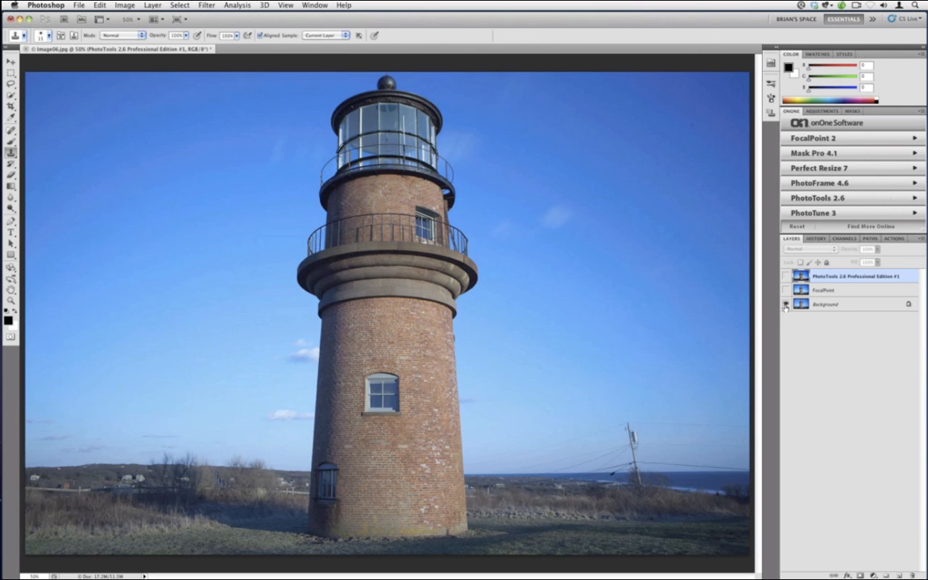
{"action": "left_click", "coordinate": [786, 291]}
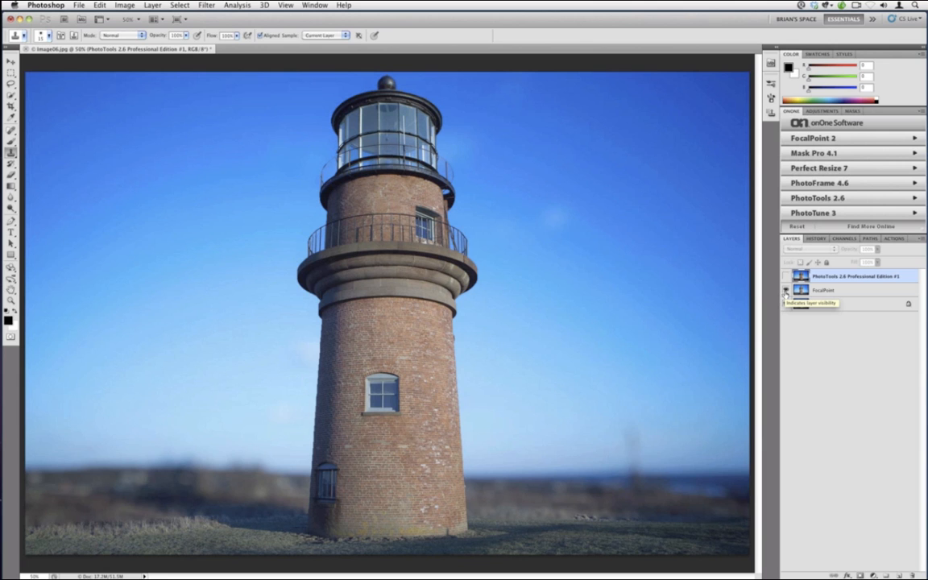
{"action": "left_click", "coordinate": [786, 277]}
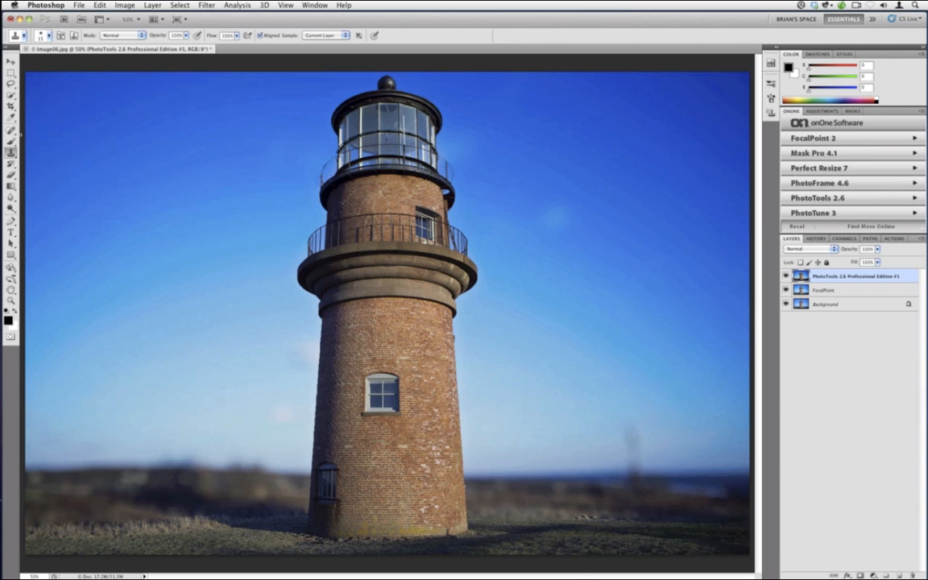
Remove the blurred utility pole with the Spot Healing Brush, and clean up its remnant at the horizon with an enlarged Clone Stamp.
{"action": "left_click", "coordinate": [12, 130]}
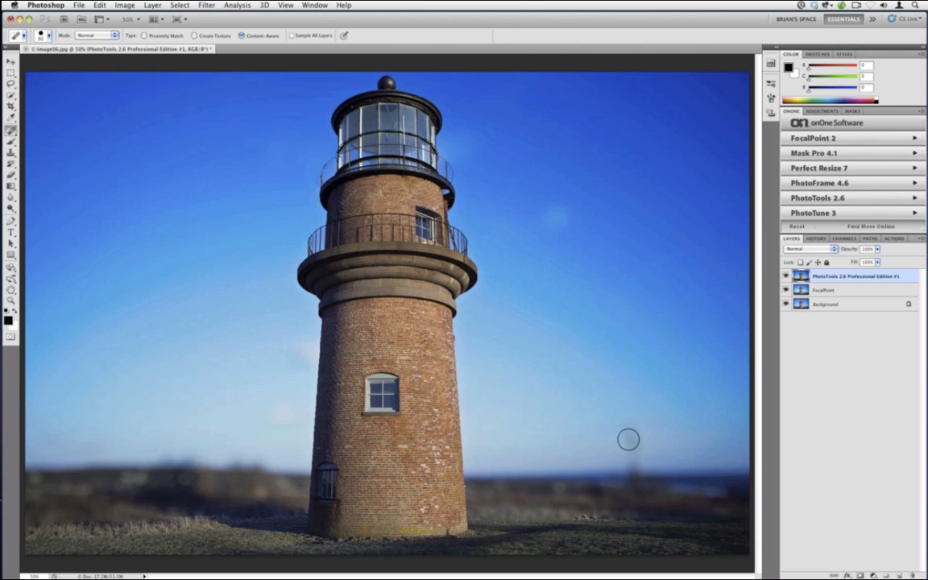
{"action": "left_click_drag", "start_coordinate": [630, 433], "coordinate": [632, 456]}
{"action": "left_click", "coordinate": [11, 151]}
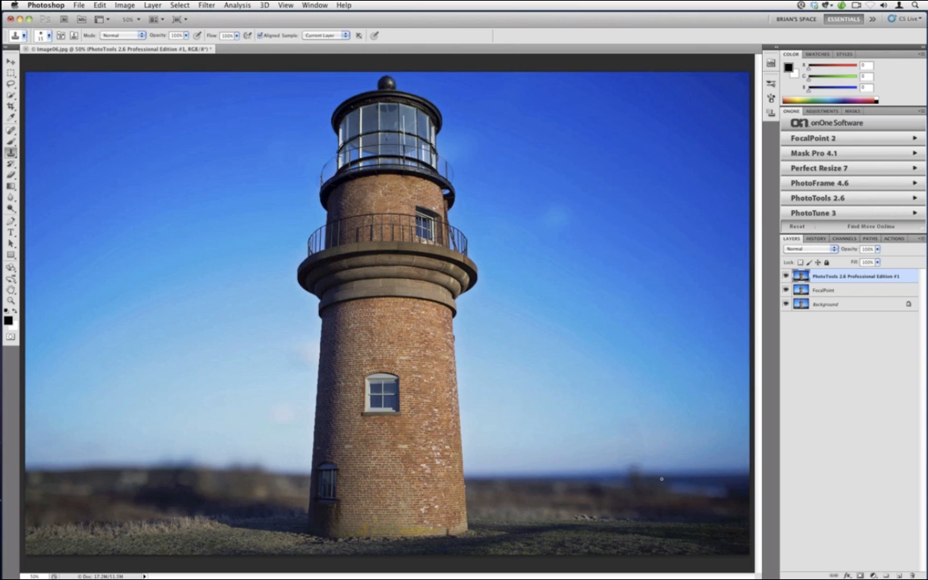
{"action": "key", "text": "bracketright"}
{"action": "key", "text": "bracketright"}
{"action": "key", "text": "bracketright"}
{"action": "key", "text": "bracketright"}
{"action": "key", "text": "bracketright"}
{"action": "key", "text": "bracketright"}
{"action": "key", "text": "bracketright"}
{"action": "key", "text": "bracketright"}
{"action": "key", "text": "bracketright"}
{"action": "key", "text": "bracketright"}
{"action": "left_click", "coordinate": [667, 472], "text": "alt"}
{"action": "left_click_drag", "start_coordinate": [643, 476], "coordinate": [641, 475]}
{"action": "left_click", "coordinate": [631, 476]}
Select the whole lighthouse, including the lantern room and balcony railings, with the Quick Selection tool.
{"action": "left_click", "coordinate": [11, 95]}
{"action": "mouse_move", "coordinate": [382, 250]}
{"action": "left_mouse_down"}
{"action": "mouse_move", "coordinate": [367, 491]}
{"action": "mouse_move", "coordinate": [391, 518]}
{"action": "mouse_move", "coordinate": [357, 518]}
{"action": "mouse_move", "coordinate": [342, 493]}
{"action": "left_mouse_up"}
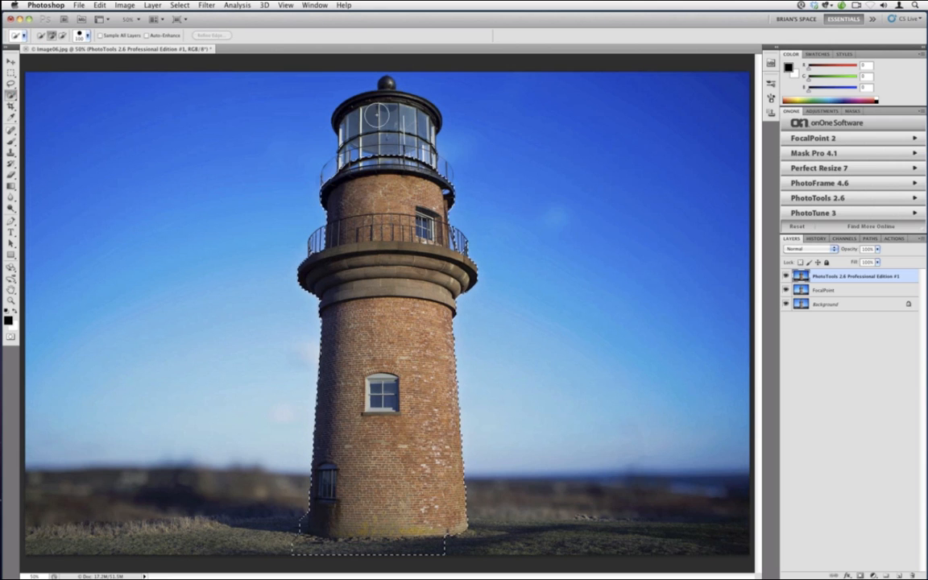
{"action": "mouse_move", "coordinate": [409, 145]}
{"action": "left_mouse_down"}
{"action": "mouse_move", "coordinate": [422, 165]}
{"action": "mouse_move", "coordinate": [411, 145]}
{"action": "mouse_move", "coordinate": [361, 145]}
{"action": "mouse_move", "coordinate": [339, 157]}
{"action": "mouse_move", "coordinate": [331, 186]}
{"action": "mouse_move", "coordinate": [377, 190]}
{"action": "mouse_move", "coordinate": [429, 167]}
{"action": "mouse_move", "coordinate": [445, 178]}
{"action": "mouse_move", "coordinate": [446, 165]}
{"action": "mouse_move", "coordinate": [435, 226]}
{"action": "mouse_move", "coordinate": [457, 239]}
{"action": "mouse_move", "coordinate": [319, 249]}
{"action": "left_mouse_up"}
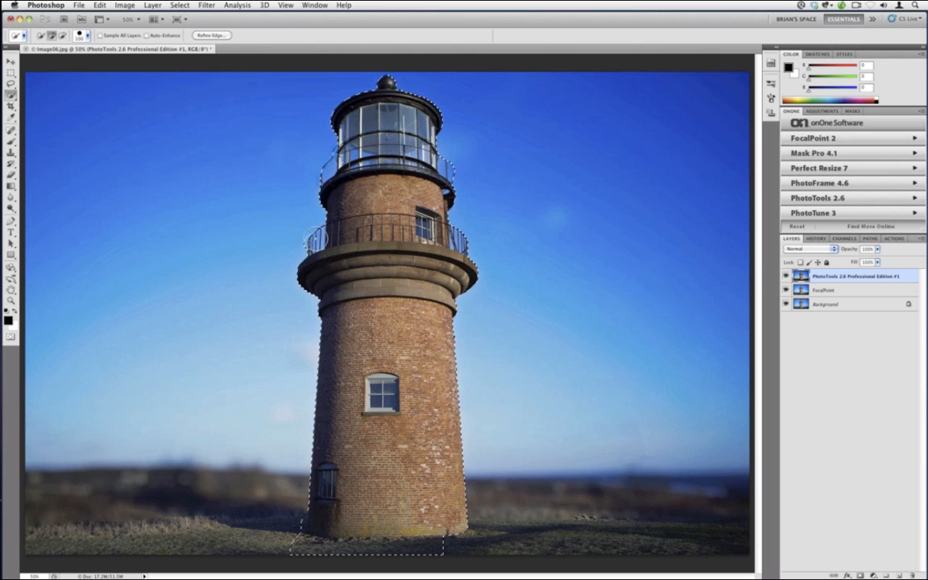
Expand the lighthouse selection by 30 pixels.
{"action": "left_click", "coordinate": [179, 6]}
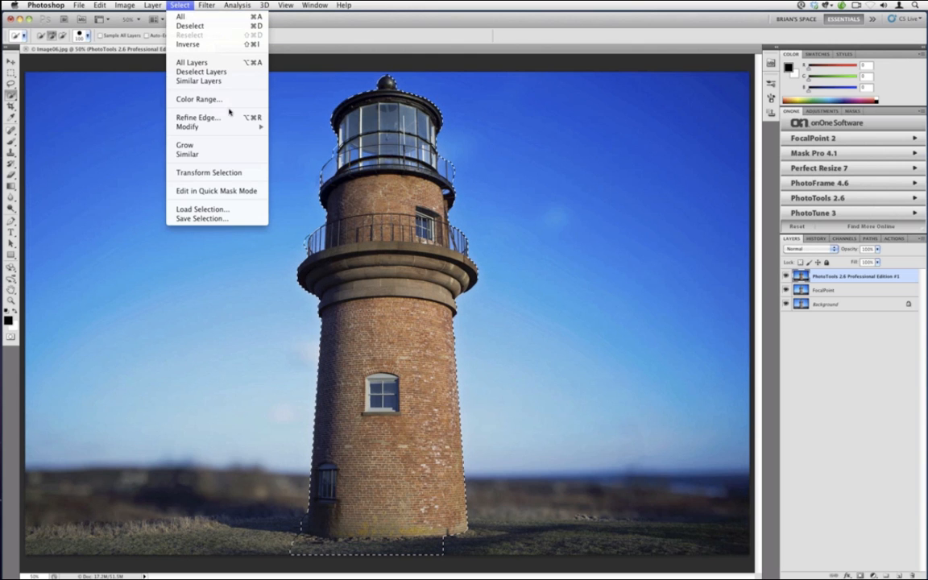
{"action": "mouse_move", "coordinate": [218, 126]}
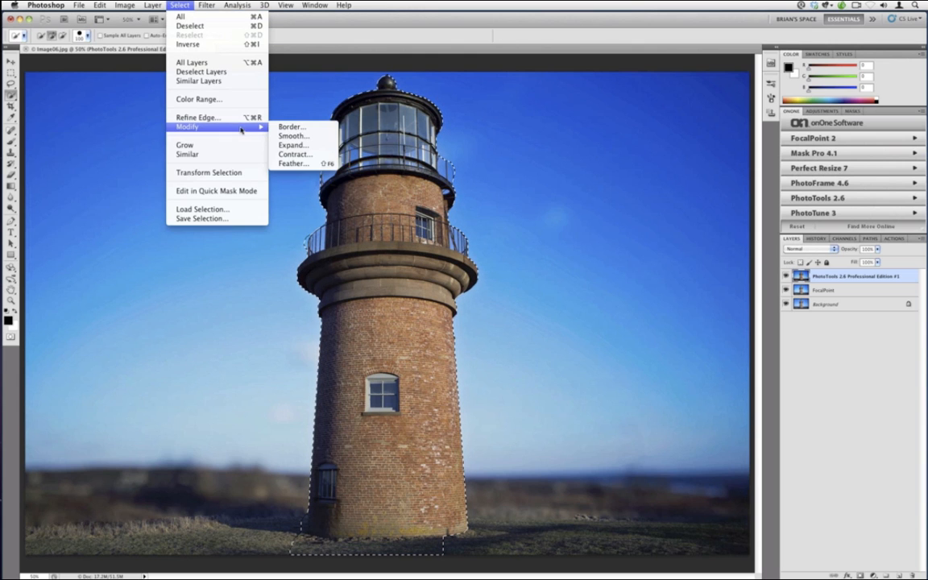
{"action": "left_click", "coordinate": [307, 146]}
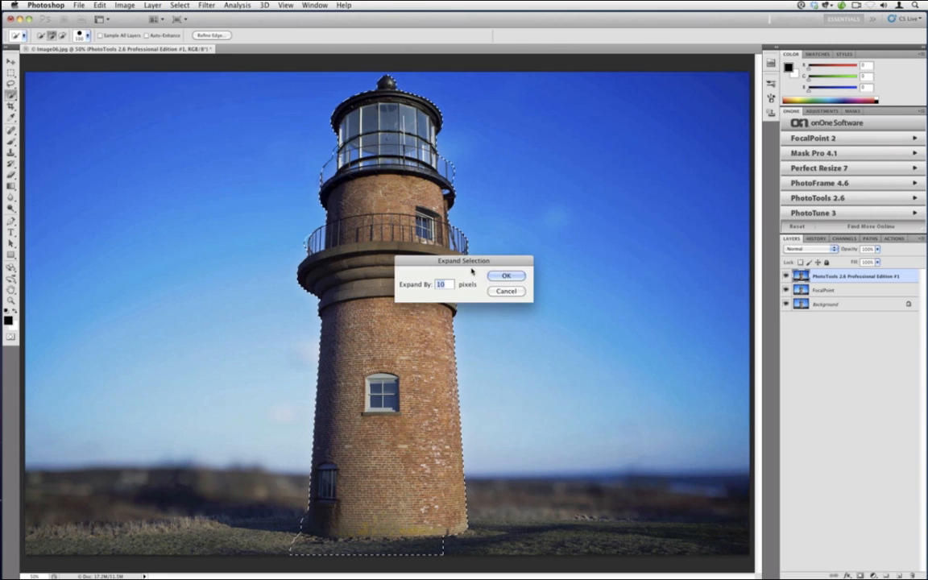
{"action": "left_click_drag", "start_coordinate": [472, 266], "coordinate": [582, 294]}
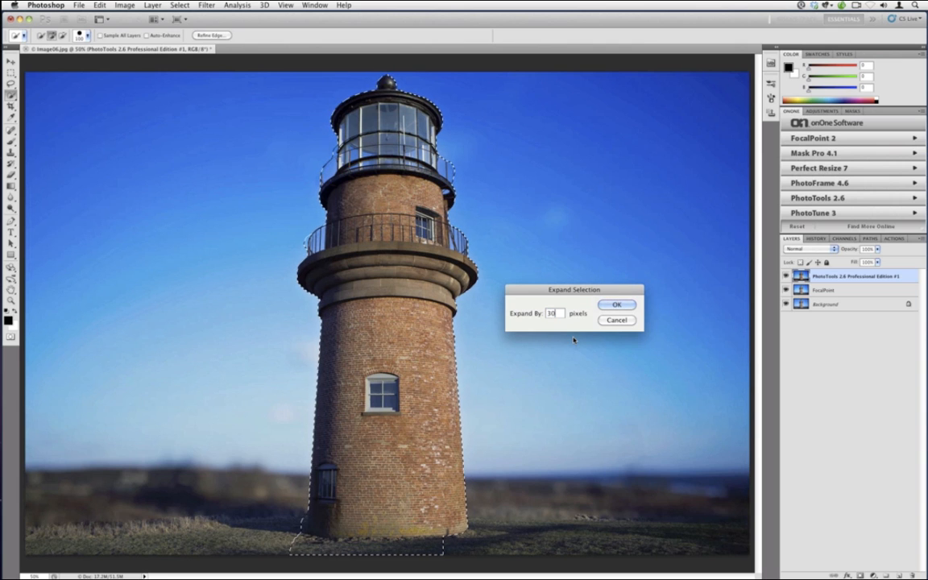
{"action": "type", "text": "30"}
{"action": "left_click", "coordinate": [614, 306]}
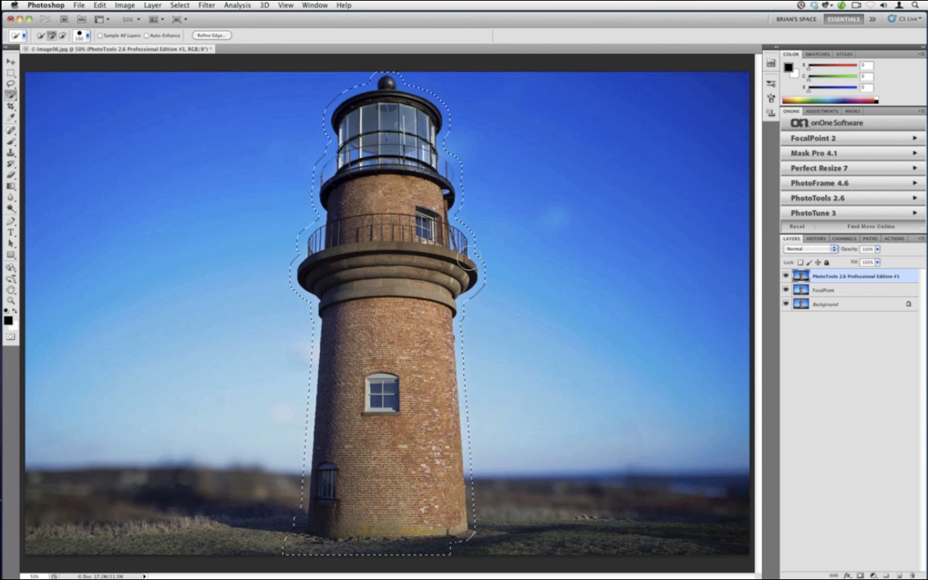
Contract the lighthouse selection by 15 pixels.
{"action": "left_click", "coordinate": [180, 5]}
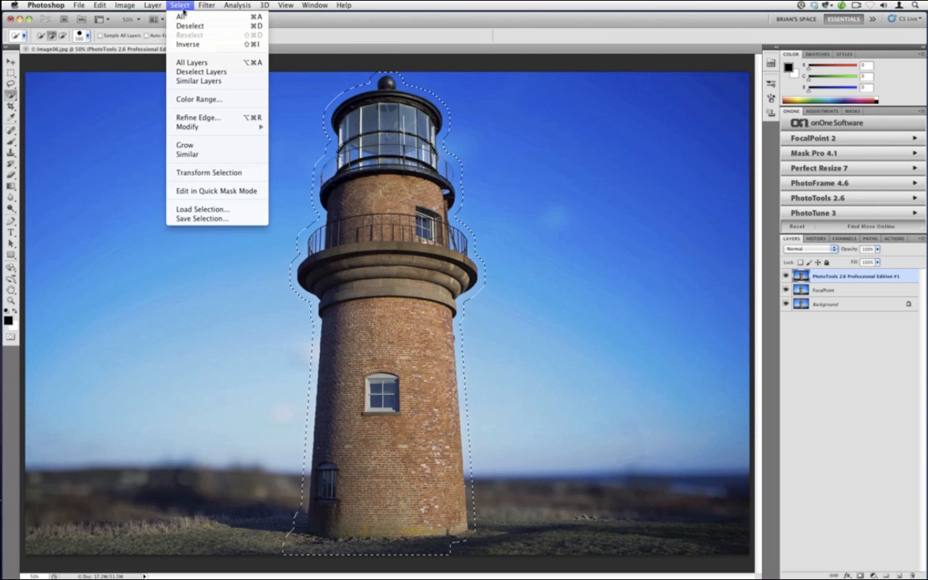
{"action": "mouse_move", "coordinate": [245, 127]}
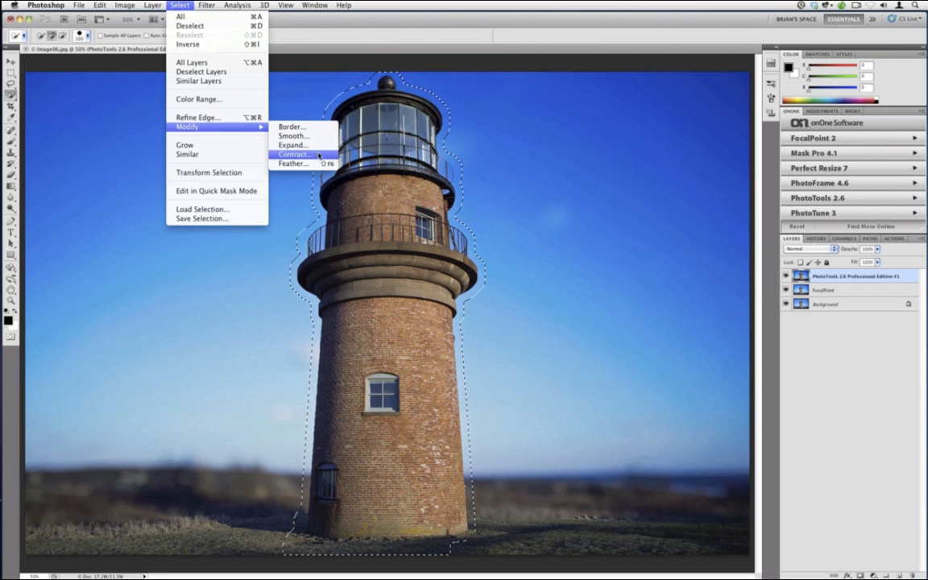
{"action": "left_click", "coordinate": [320, 155]}
{"action": "type", "text": "10"}
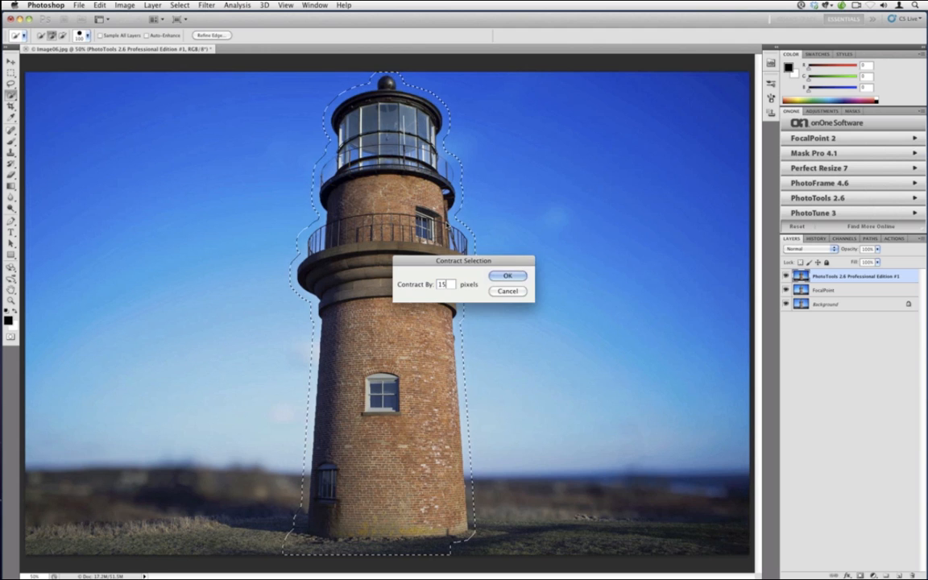
{"action": "key", "text": "Return"}
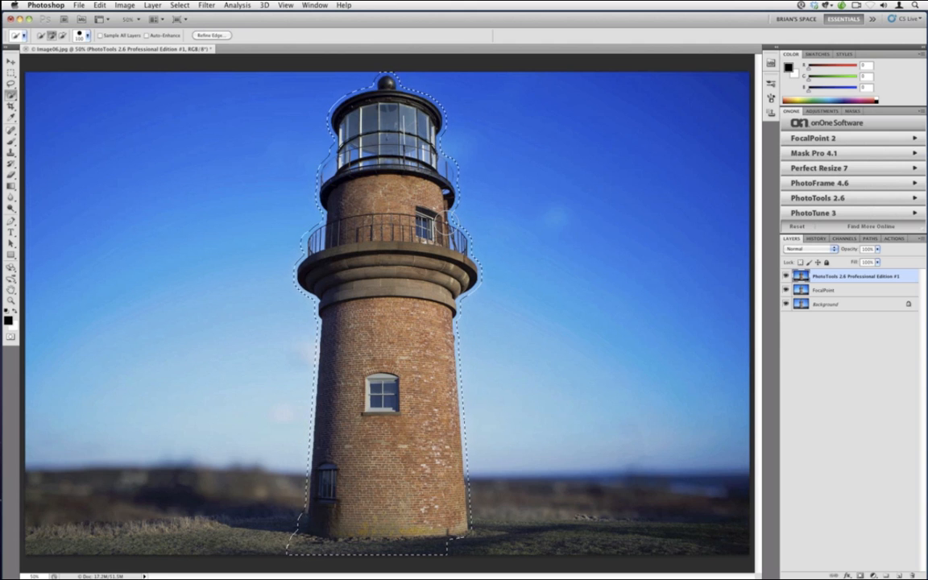
Open the photo in FocalPoint 2 and look through the Keyboard Shortcuts page of its user guide.
{"action": "left_click", "coordinate": [815, 138]}
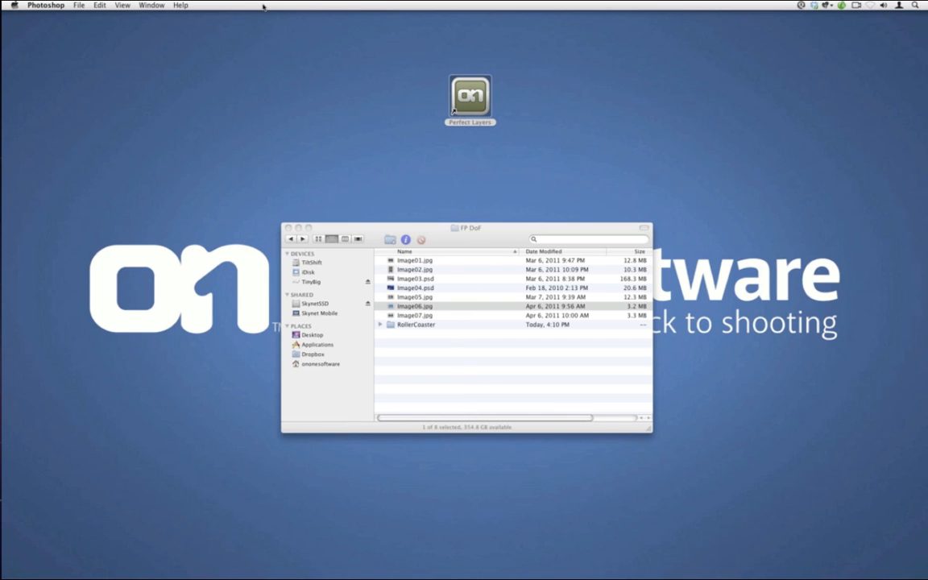
{"action": "left_click", "coordinate": [180, 5]}
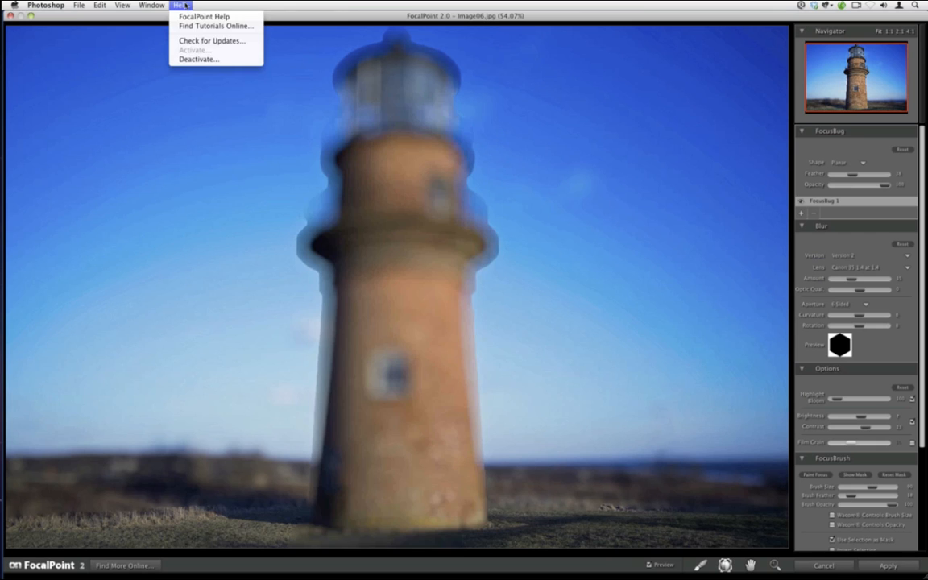
{"action": "left_click", "coordinate": [186, 17]}
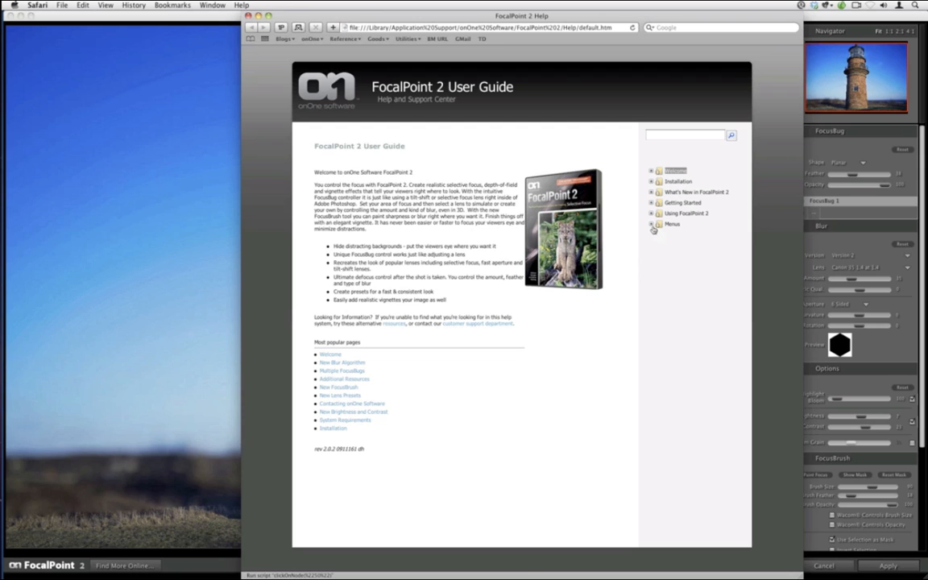
{"action": "left_click", "coordinate": [652, 224]}
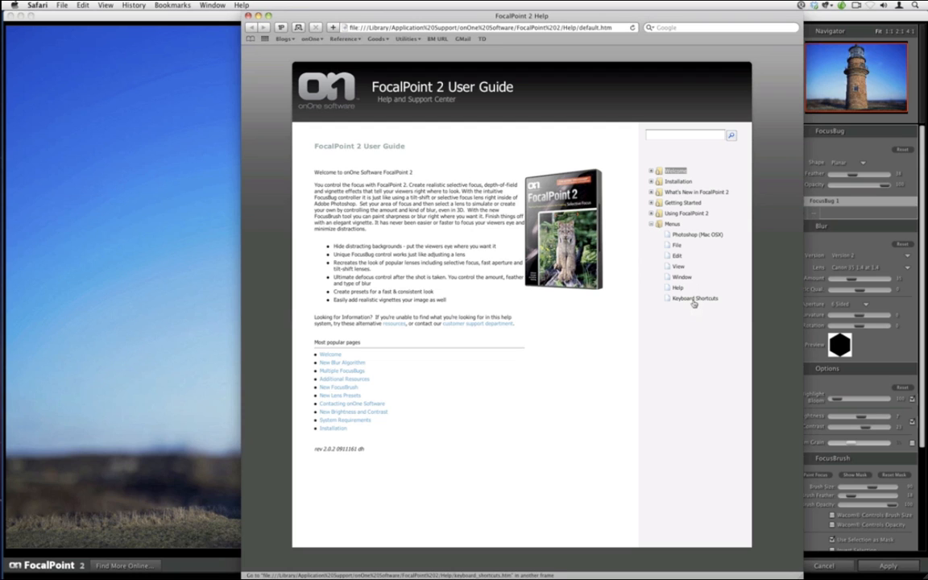
{"action": "left_click", "coordinate": [694, 298]}
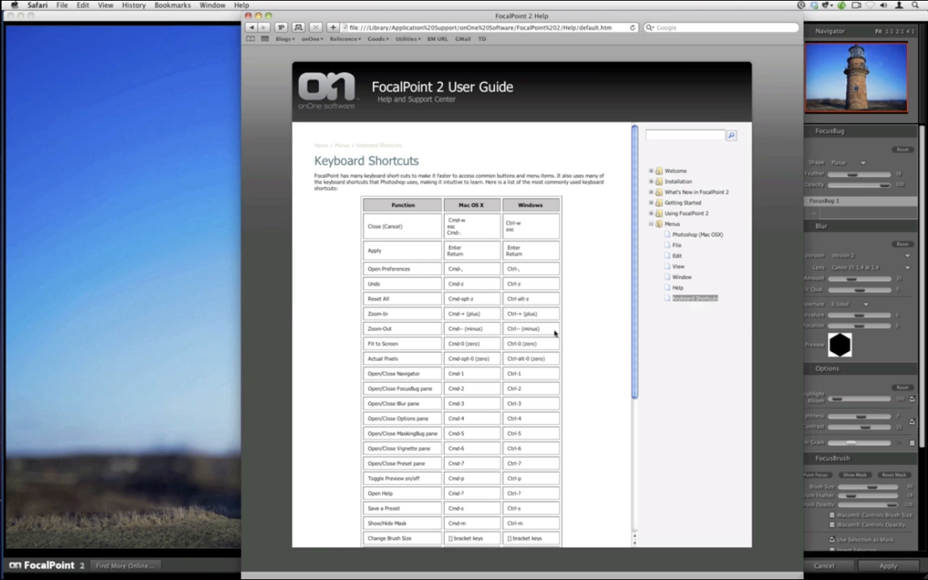
{"action": "scroll", "coordinate": [554, 333], "scroll_direction": "down", "scroll_amount": 5}
{"action": "key", "text": "super+w"}
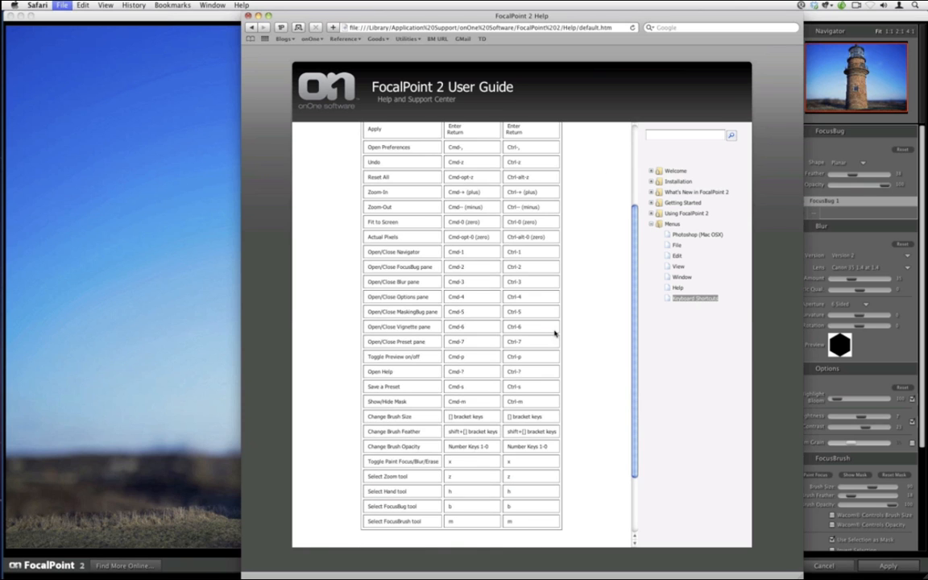
Leave FocalPoint without applying a blur and close Image06.jpg without saving the changes.
{"action": "left_click", "coordinate": [751, 509]}
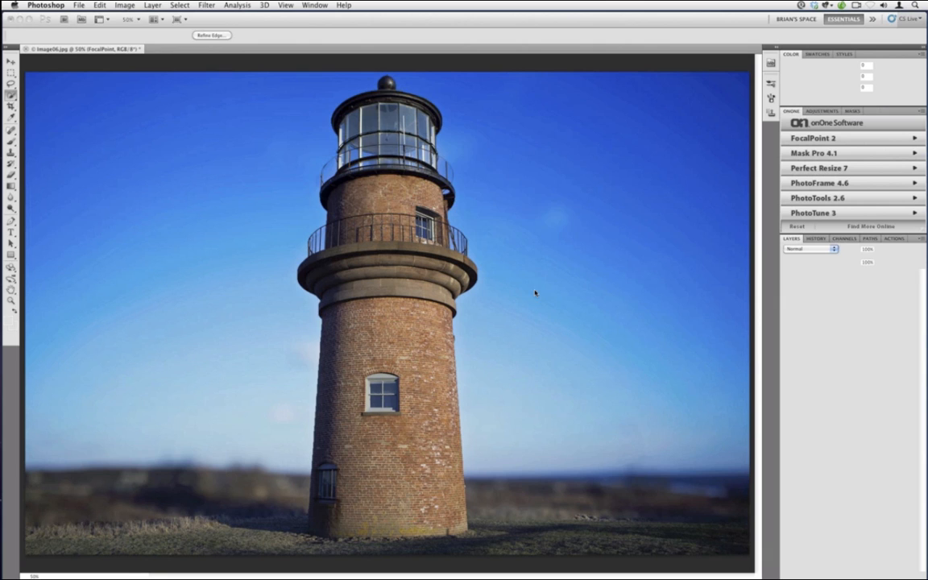
{"action": "key", "text": "super+w"}
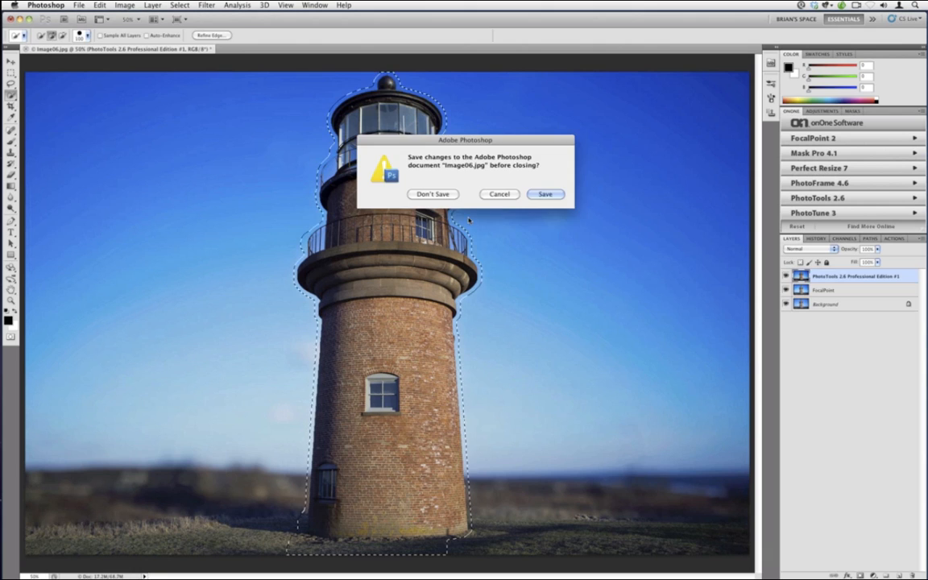
{"action": "left_click", "coordinate": [390, 175]}
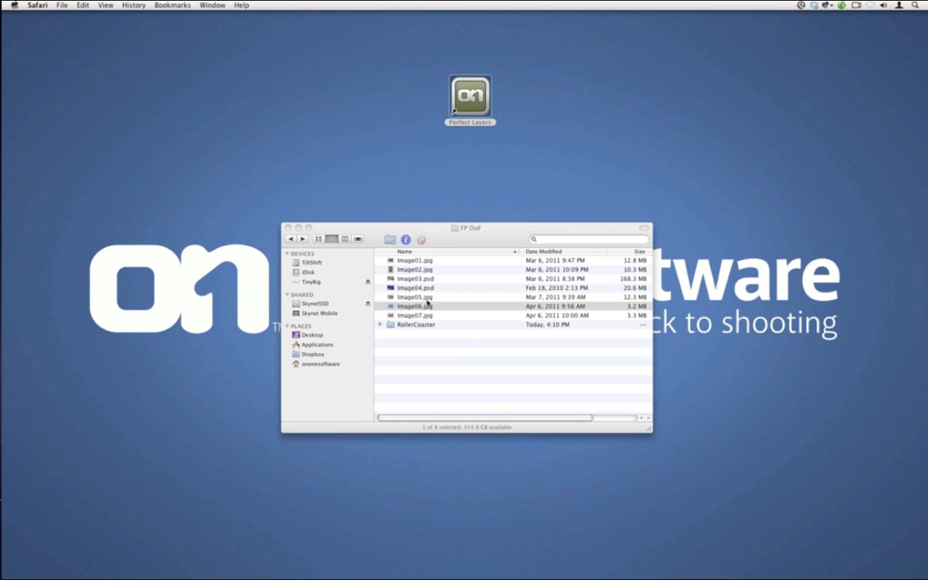
Preview Image05.jpg in the FP DoF folder and open it in Photoshop.
{"action": "left_click", "coordinate": [427, 302]}
{"action": "left_click", "coordinate": [424, 300]}
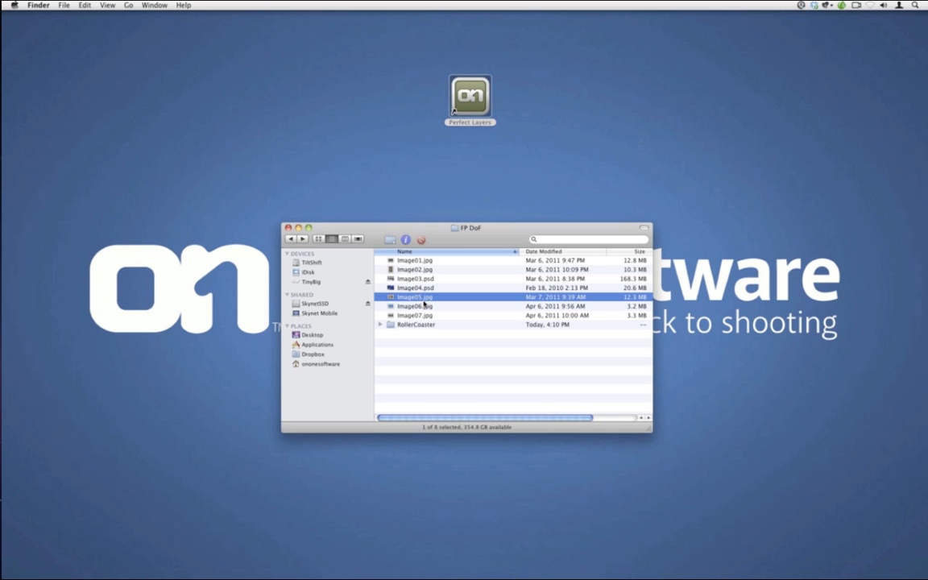
{"action": "key", "text": "space"}
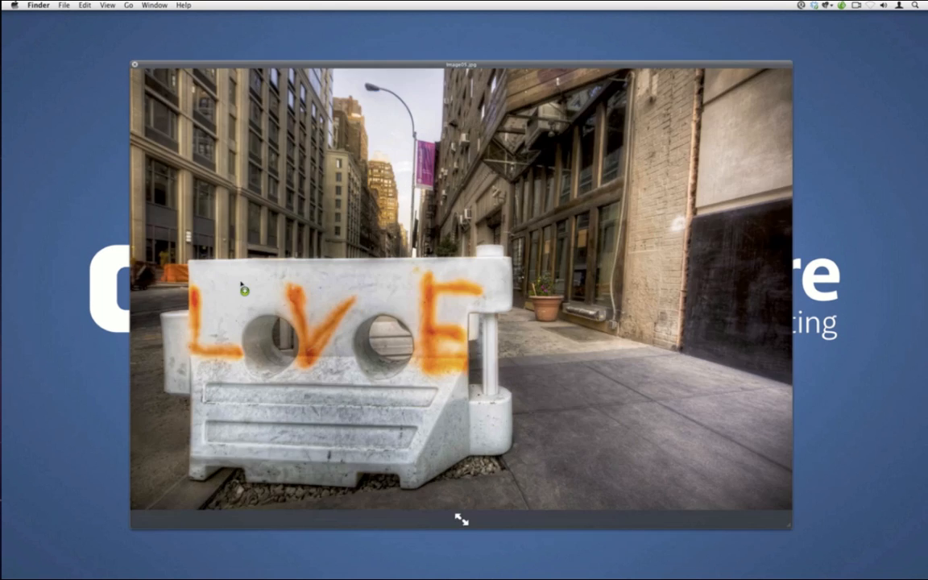
{"action": "key", "text": "space"}
{"action": "left_click", "coordinate": [18, 210]}
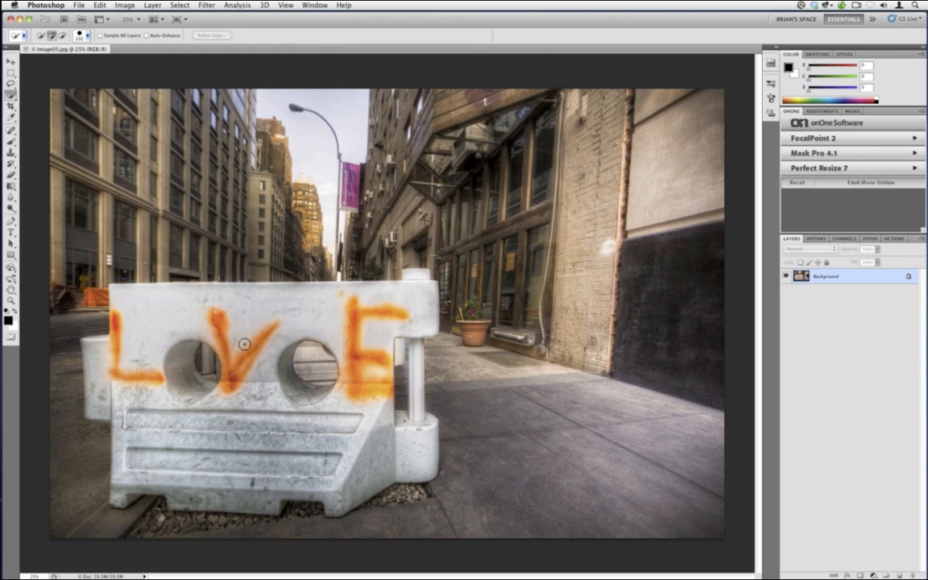
Outline the pavement areas around the barrier with black brush strokes and handwrite "ignore" in the strip near the photo's lower edge.
{"action": "left_click", "coordinate": [11, 128]}
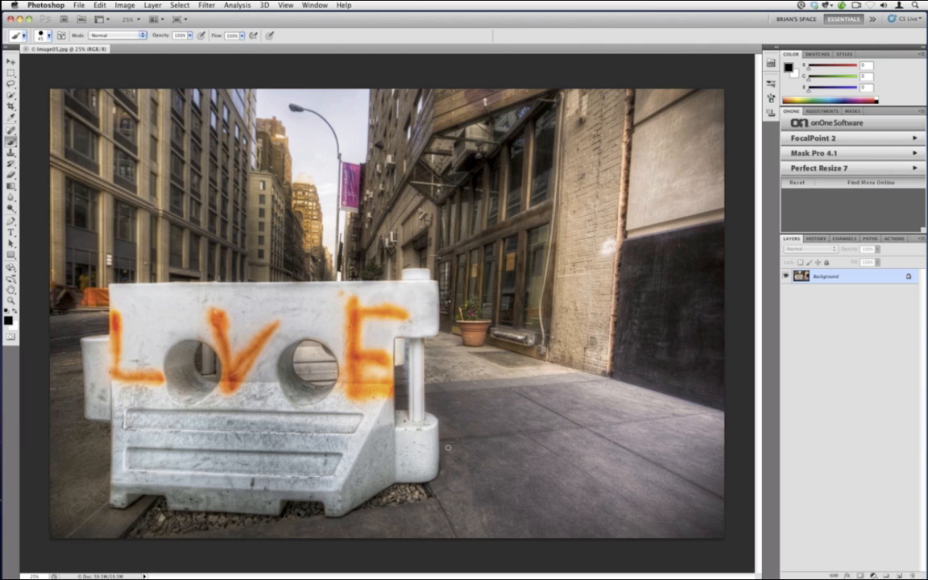
{"action": "mouse_move", "coordinate": [440, 428]}
{"action": "left_mouse_down"}
{"action": "mouse_move", "coordinate": [629, 386]}
{"action": "mouse_move", "coordinate": [636, 395]}
{"action": "mouse_move", "coordinate": [684, 488]}
{"action": "mouse_move", "coordinate": [553, 537]}
{"action": "left_mouse_up"}
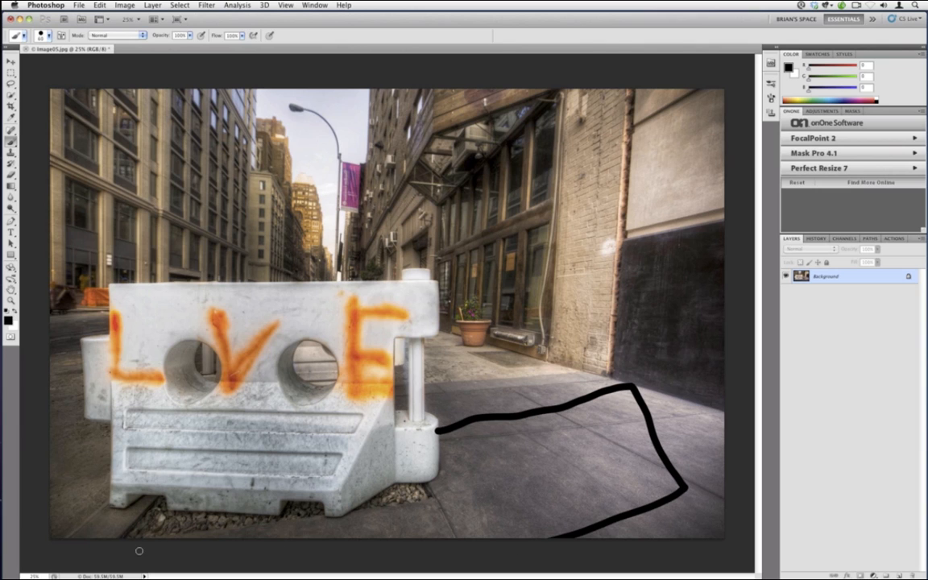
{"action": "mouse_move", "coordinate": [49, 478]}
{"action": "left_mouse_down"}
{"action": "mouse_move", "coordinate": [111, 458]}
{"action": "mouse_move", "coordinate": [47, 486]}
{"action": "mouse_move", "coordinate": [83, 538]}
{"action": "left_mouse_up"}
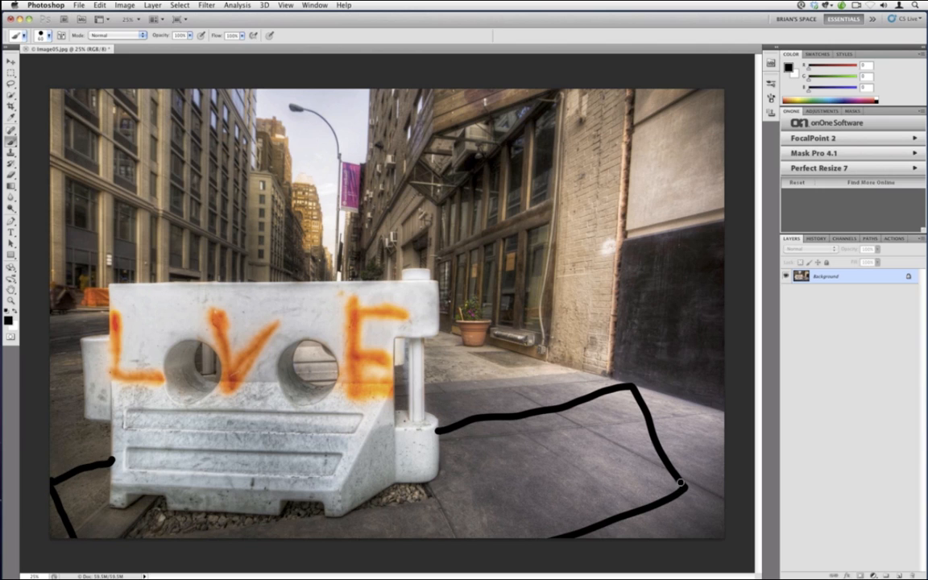
{"action": "mouse_move", "coordinate": [683, 486]}
{"action": "left_mouse_down"}
{"action": "mouse_move", "coordinate": [543, 501]}
{"action": "mouse_move", "coordinate": [327, 558]}
{"action": "left_mouse_up"}
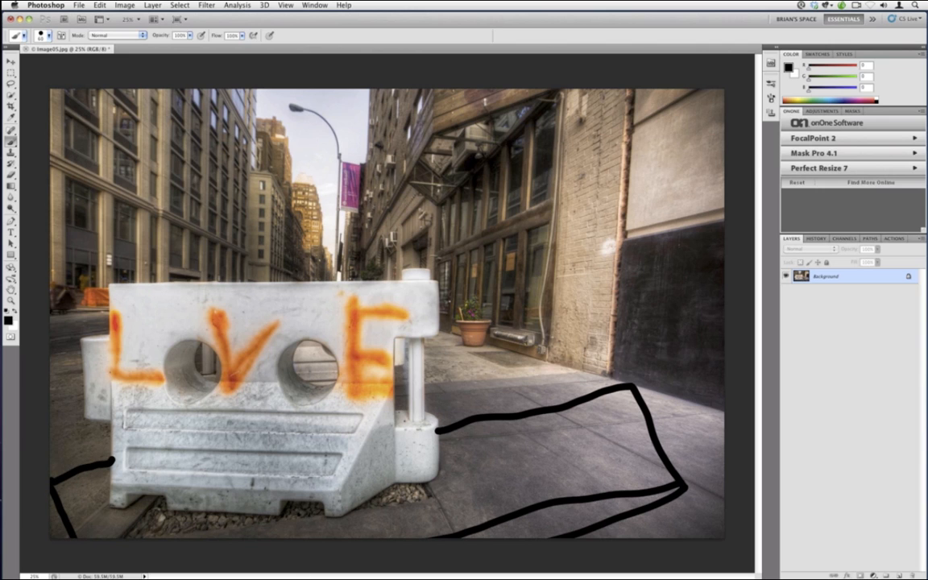
{"action": "mouse_move", "coordinate": [523, 529]}
{"action": "left_mouse_down"}
{"action": "mouse_move", "coordinate": [548, 522]}
{"action": "mouse_move", "coordinate": [548, 537]}
{"action": "mouse_move", "coordinate": [531, 528]}
{"action": "mouse_move", "coordinate": [542, 534]}
{"action": "mouse_move", "coordinate": [585, 511]}
{"action": "mouse_move", "coordinate": [610, 510]}
{"action": "left_mouse_up"}
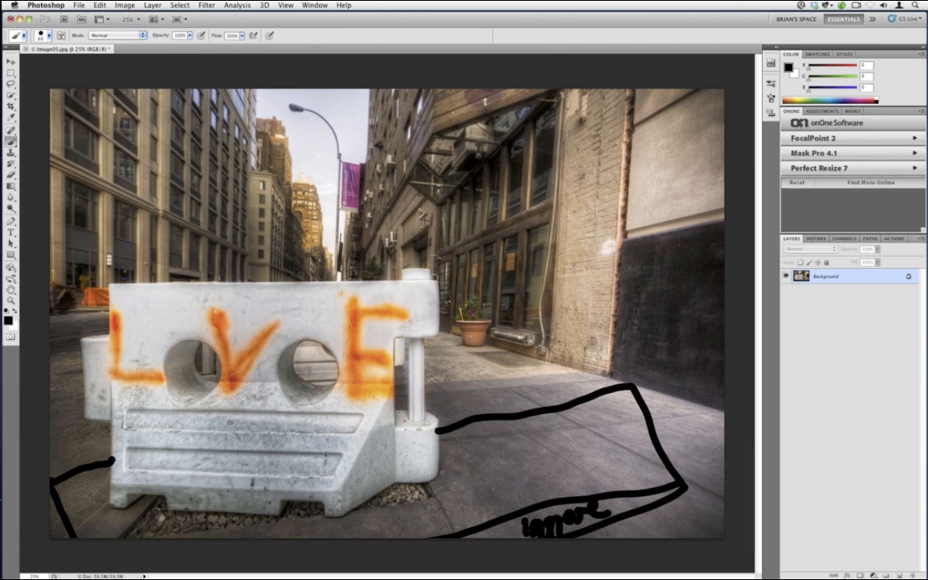
Try the Eraser over the handwritten word and down the brick wall, and revert the photo to its opened state.
{"action": "left_click", "coordinate": [10, 173]}
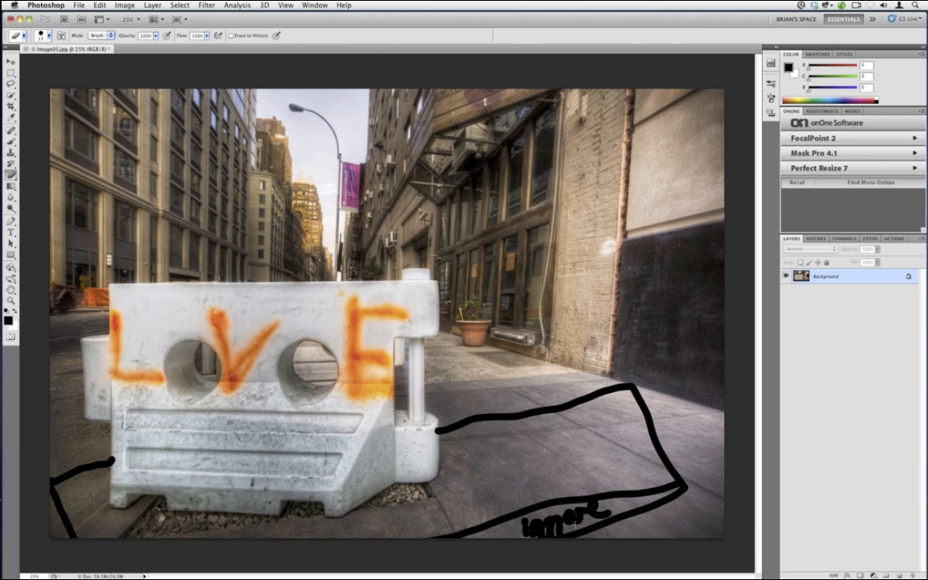
{"action": "mouse_move", "coordinate": [577, 522]}
{"action": "left_mouse_down"}
{"action": "mouse_move", "coordinate": [535, 528]}
{"action": "mouse_move", "coordinate": [559, 538]}
{"action": "mouse_move", "coordinate": [596, 512]}
{"action": "mouse_move", "coordinate": [527, 518]}
{"action": "mouse_move", "coordinate": [567, 543]}
{"action": "left_mouse_up"}
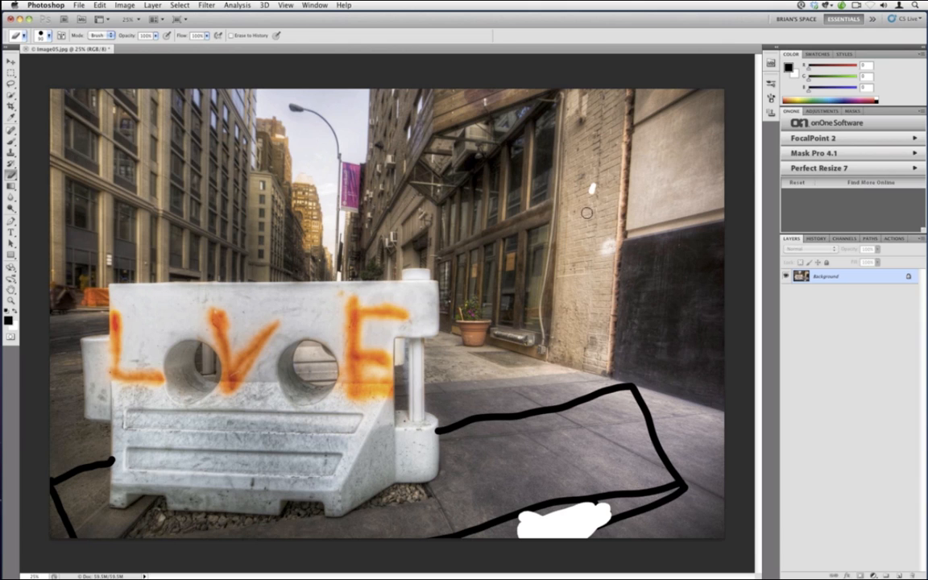
{"action": "left_click_drag", "start_coordinate": [594, 187], "coordinate": [584, 371]}
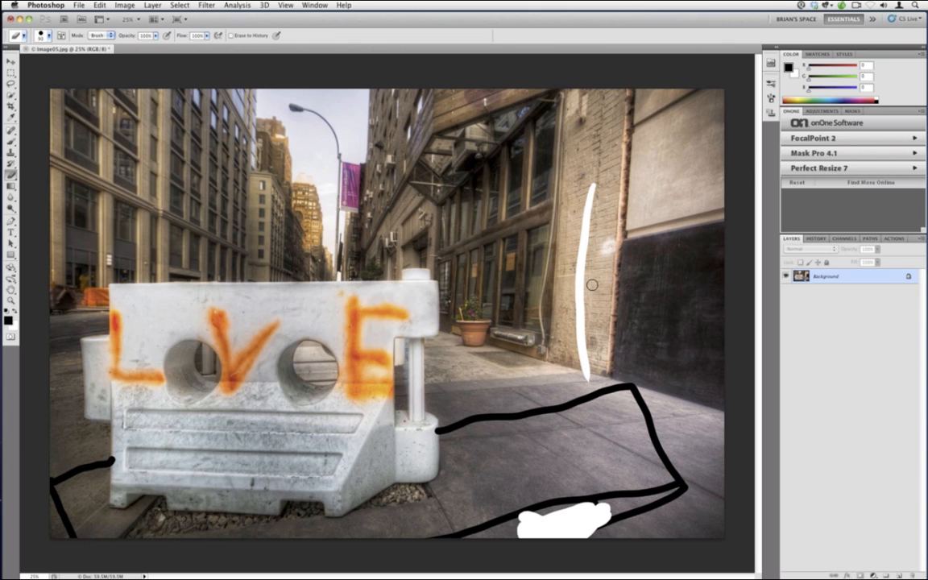
{"action": "left_click", "coordinate": [816, 239]}
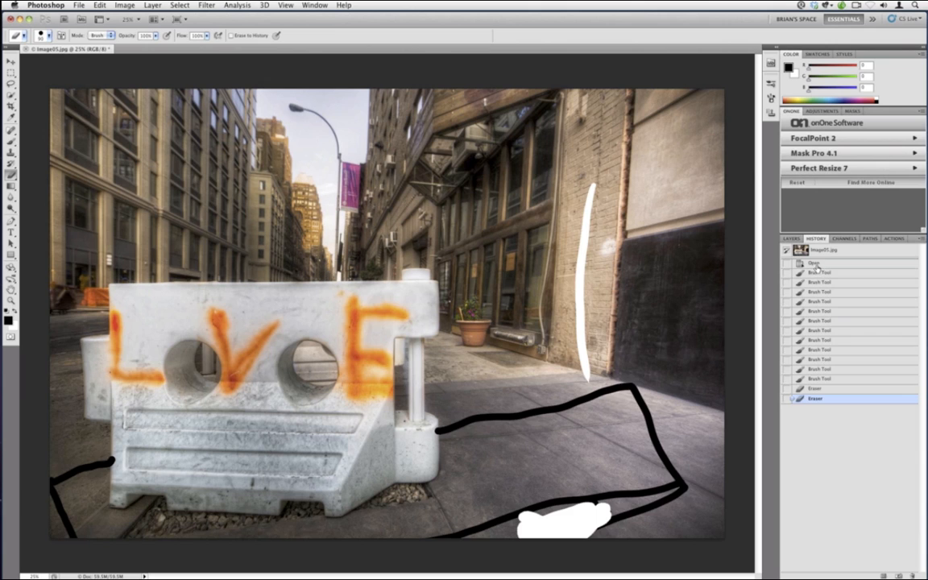
{"action": "left_click", "coordinate": [814, 263]}
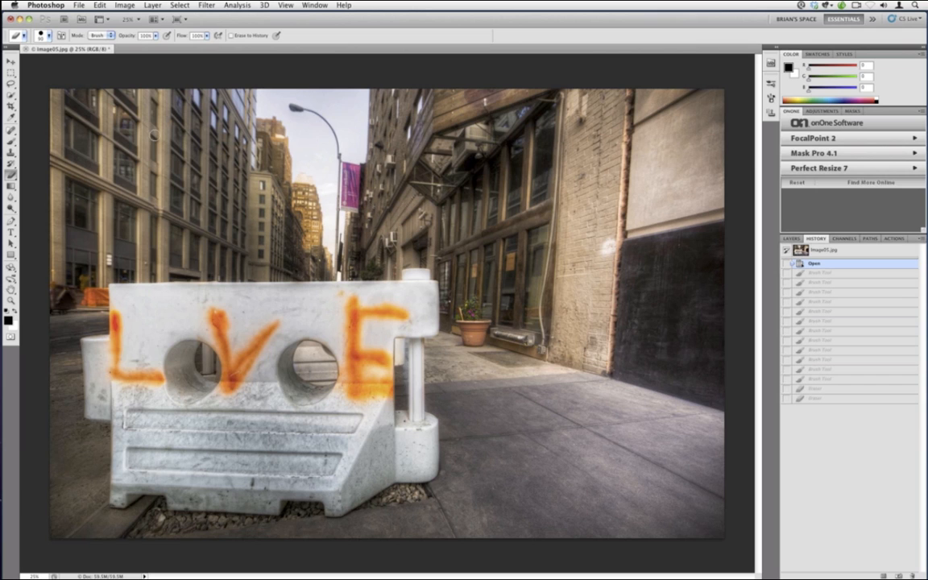
Select the whole white barrier, including its post and the protruding section at its far side, with the Quick Selection tool.
{"action": "left_click", "coordinate": [10, 95]}
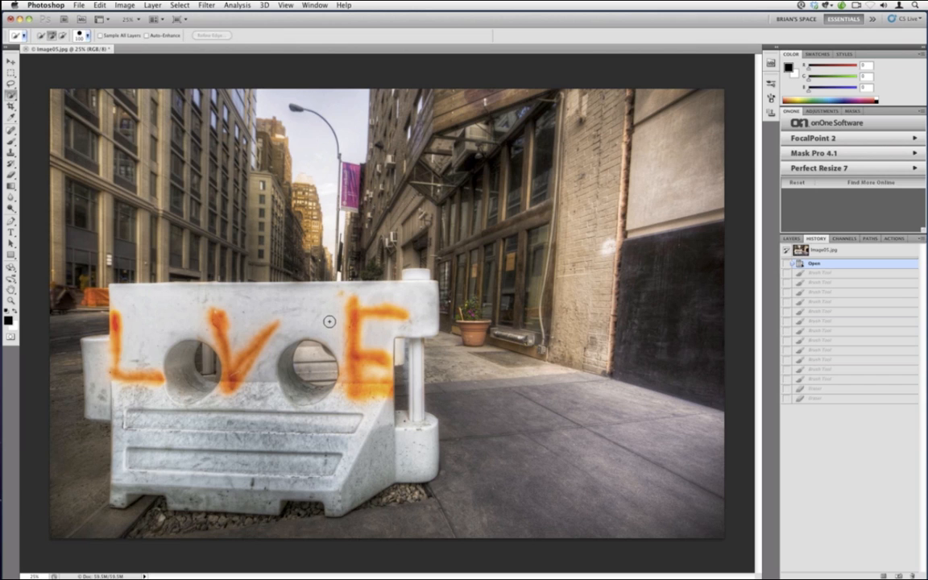
{"action": "mouse_move", "coordinate": [340, 311]}
{"action": "left_mouse_down"}
{"action": "mouse_move", "coordinate": [350, 419]}
{"action": "mouse_move", "coordinate": [210, 414]}
{"action": "mouse_move", "coordinate": [183, 488]}
{"action": "mouse_move", "coordinate": [241, 436]}
{"action": "mouse_move", "coordinate": [377, 417]}
{"action": "mouse_move", "coordinate": [372, 408]}
{"action": "left_mouse_up"}
{"action": "left_click", "coordinate": [418, 338]}
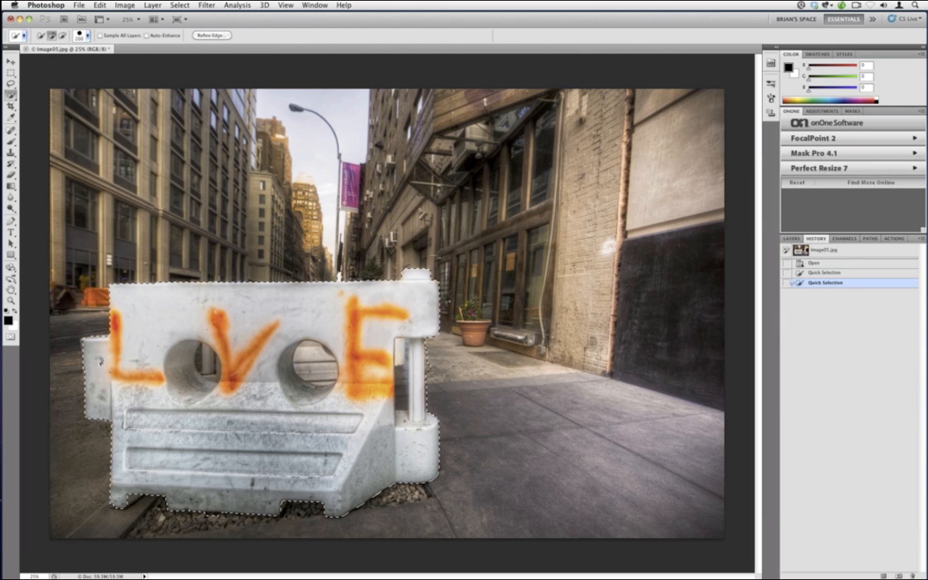
{"action": "left_click", "coordinate": [93, 363]}
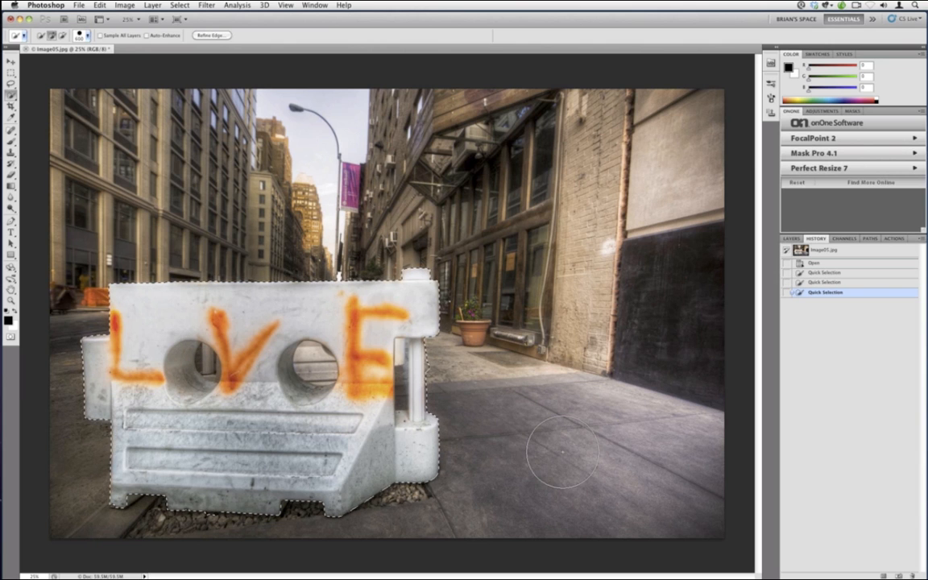
Enlarge the Quick Selection brush to 1000 pixels and try to reduce it in subtract mode.
{"action": "key", "text": "bracketright"}
{"action": "key", "text": "bracketright"}
{"action": "key", "text": "bracketright"}
{"action": "key", "text": "bracketright"}
{"action": "key", "text": "bracketright"}
{"action": "key", "text": "bracketright"}
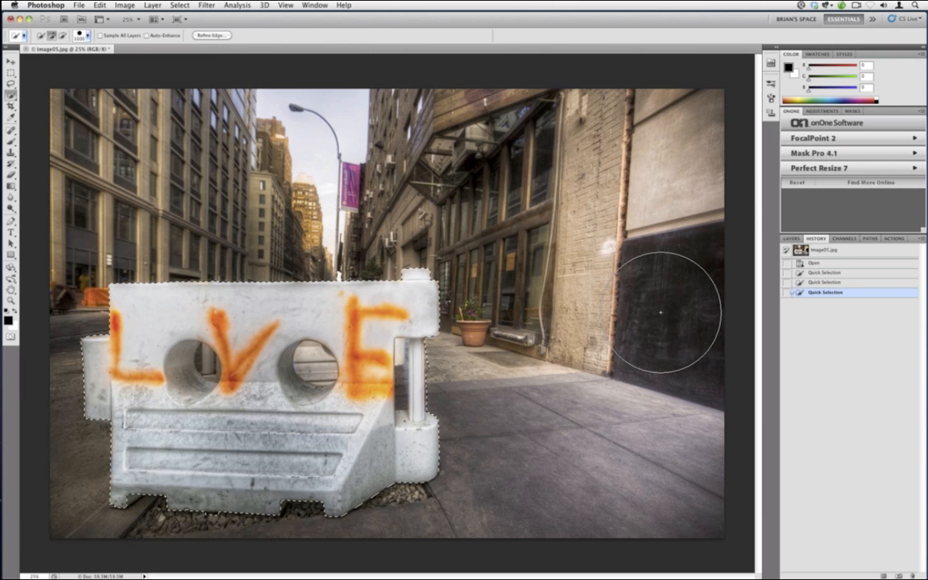
{"action": "key", "text": "alt"}
{"action": "key", "text": "alt+bracketleft"}
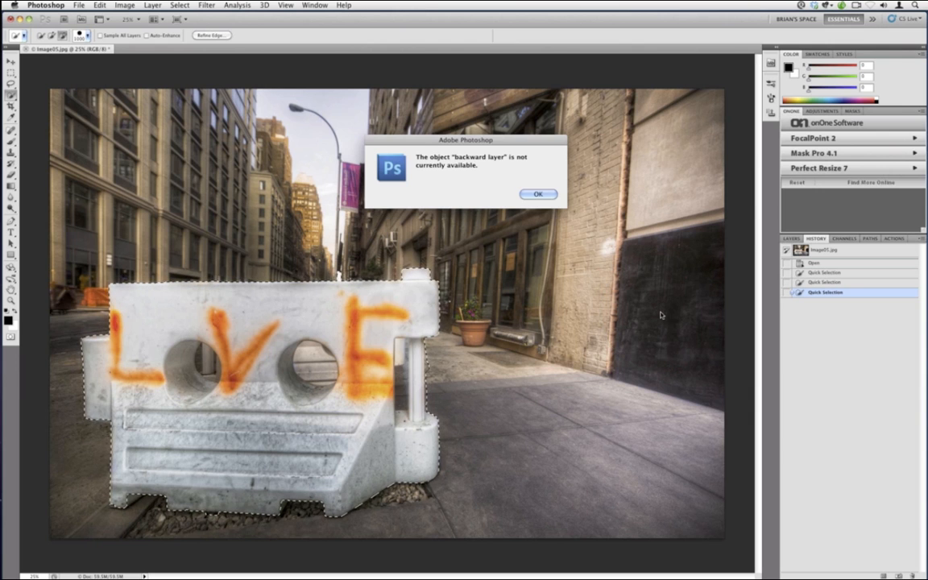
{"action": "left_click", "coordinate": [541, 192]}
Shrink the Quick Selection brush and subtract the two round openings and the gap beside the post from the barrier selection.
{"action": "key", "text": "bracketleft"}
{"action": "key", "text": "bracketleft"}
{"action": "key", "text": "bracketleft"}
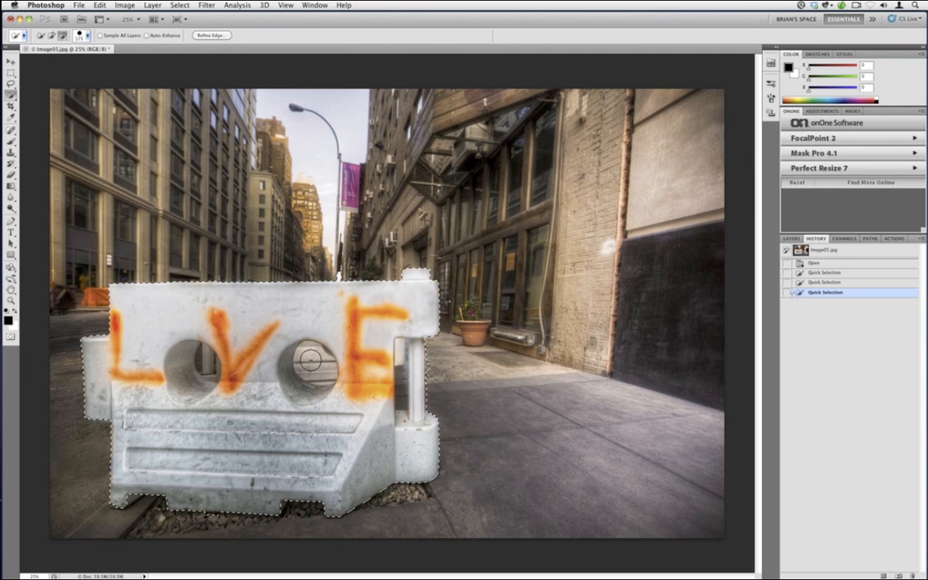
{"action": "left_click_drag", "start_coordinate": [310, 361], "coordinate": [319, 378]}
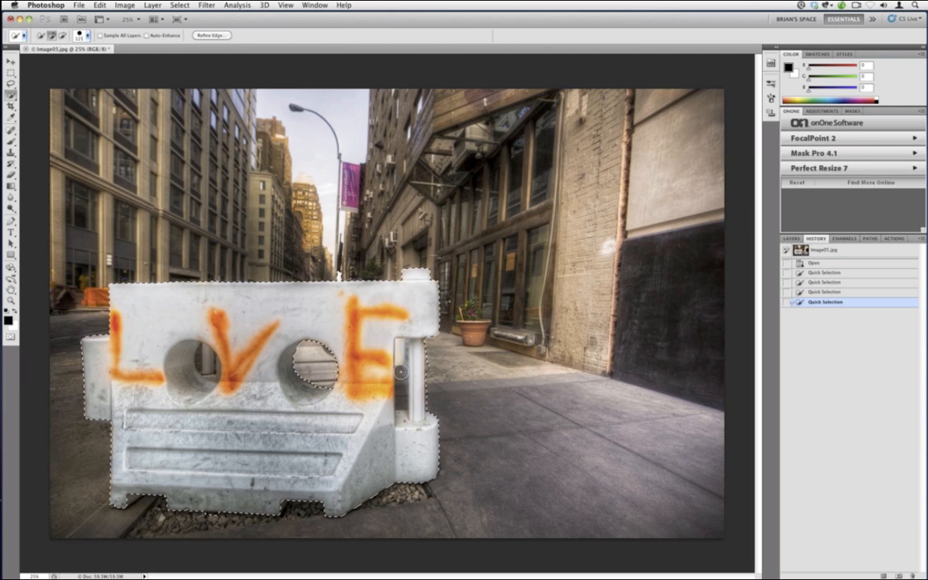
{"action": "key", "text": "bracketleft"}
{"action": "mouse_move", "coordinate": [401, 352]}
{"action": "left_mouse_down"}
{"action": "mouse_move", "coordinate": [401, 377]}
{"action": "mouse_move", "coordinate": [402, 353]}
{"action": "left_mouse_up"}
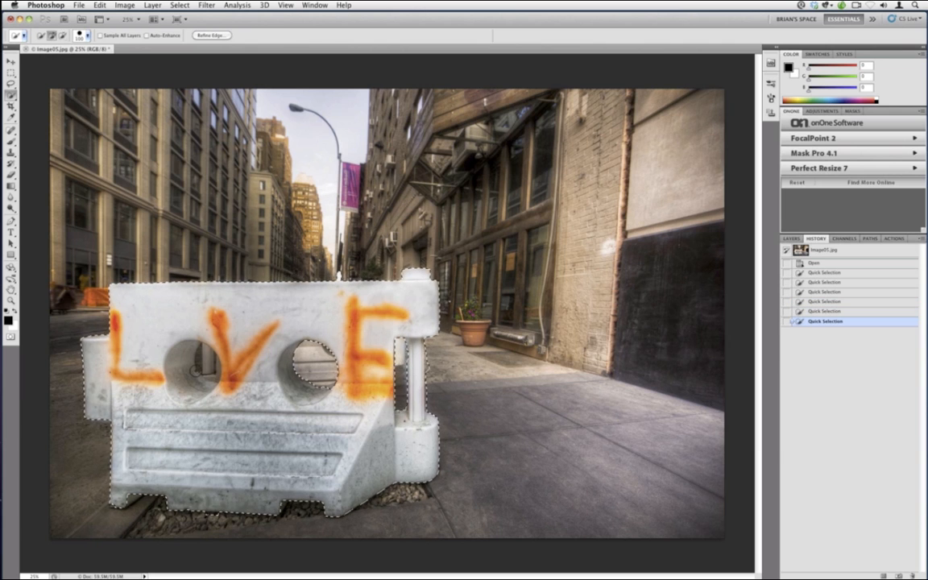
{"action": "left_click_drag", "start_coordinate": [210, 353], "coordinate": [213, 377]}
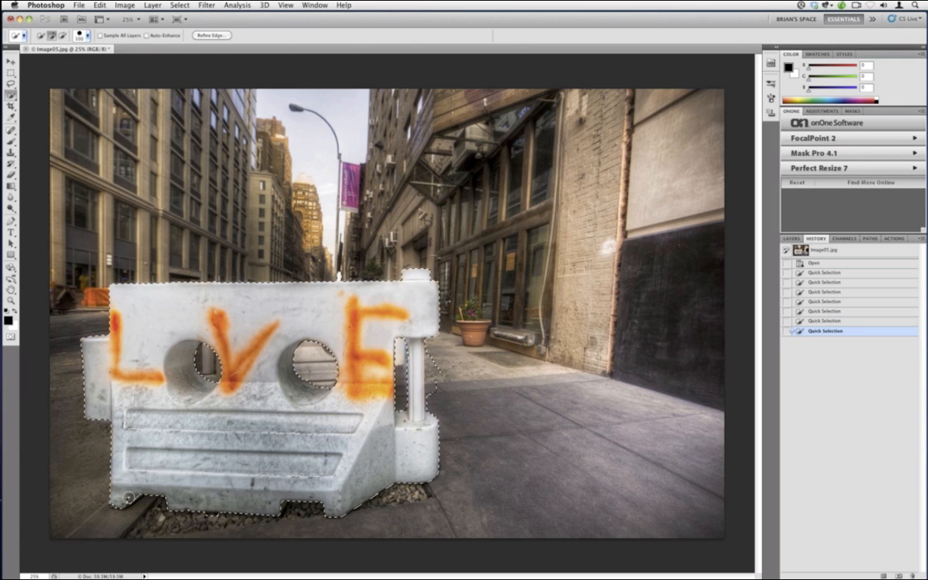
Clean up the barrier selection along its base, beside the post and where the lamp post meets its upper edge.
{"action": "left_click_drag", "start_coordinate": [128, 499], "coordinate": [100, 488]}
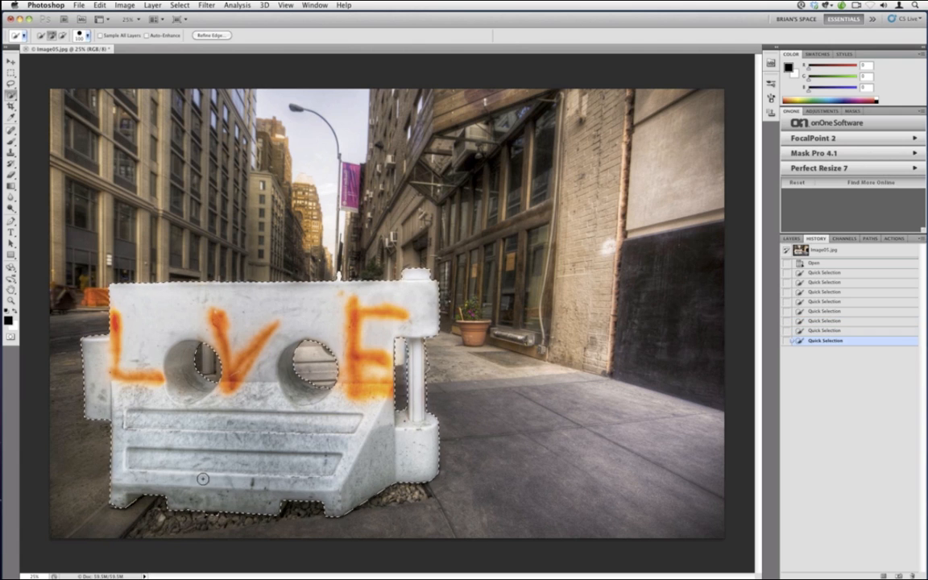
{"action": "left_click", "coordinate": [280, 505]}
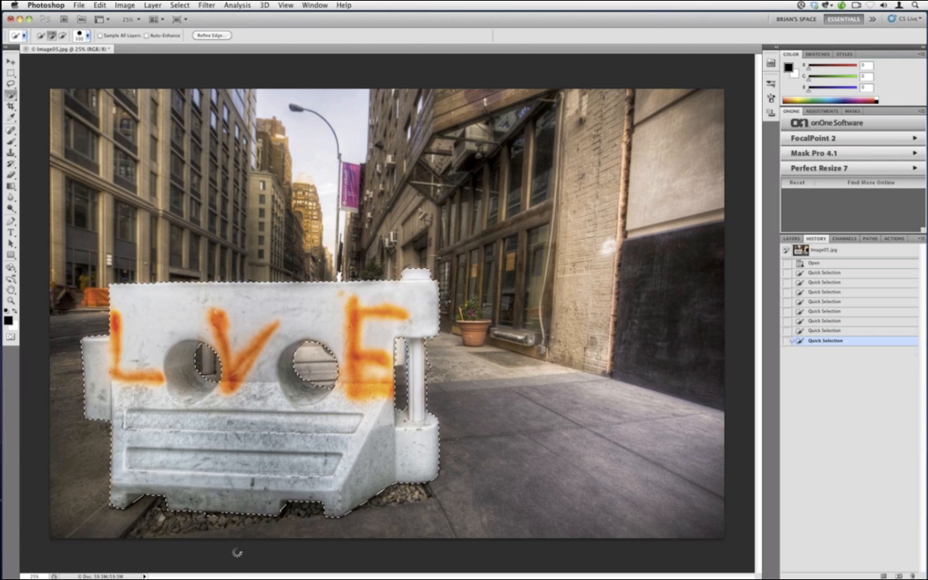
{"action": "left_click", "coordinate": [429, 367], "text": "alt"}
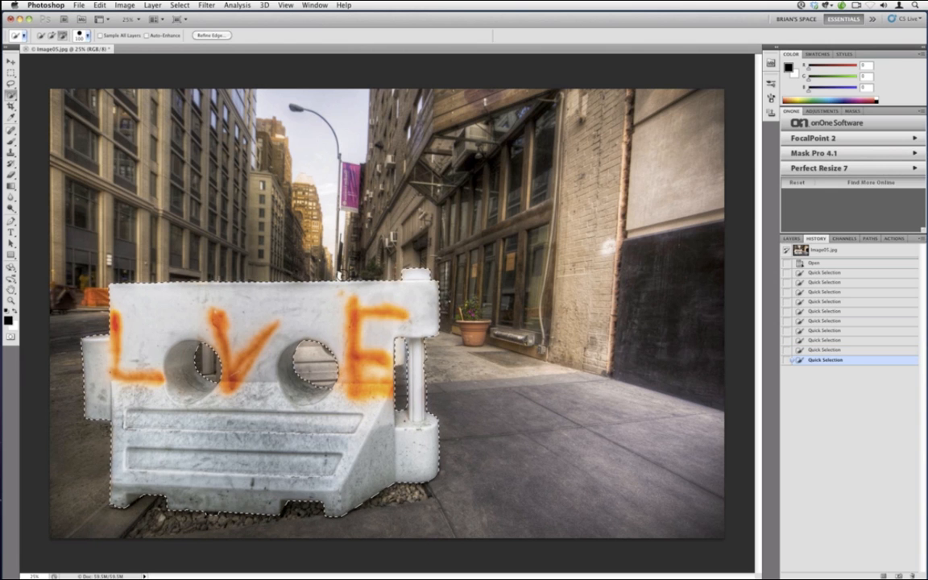
{"action": "left_click", "coordinate": [339, 276], "text": "alt"}
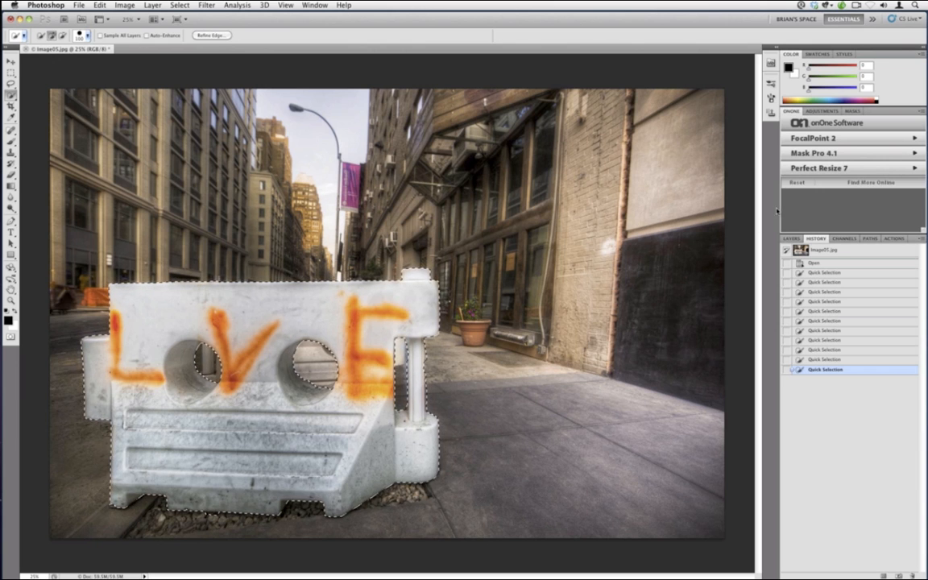
Darken the selected barrier with a Levels adjustment layer, using a black input of 37 and a midtone of 0.82.
{"action": "left_click", "coordinate": [819, 113]}
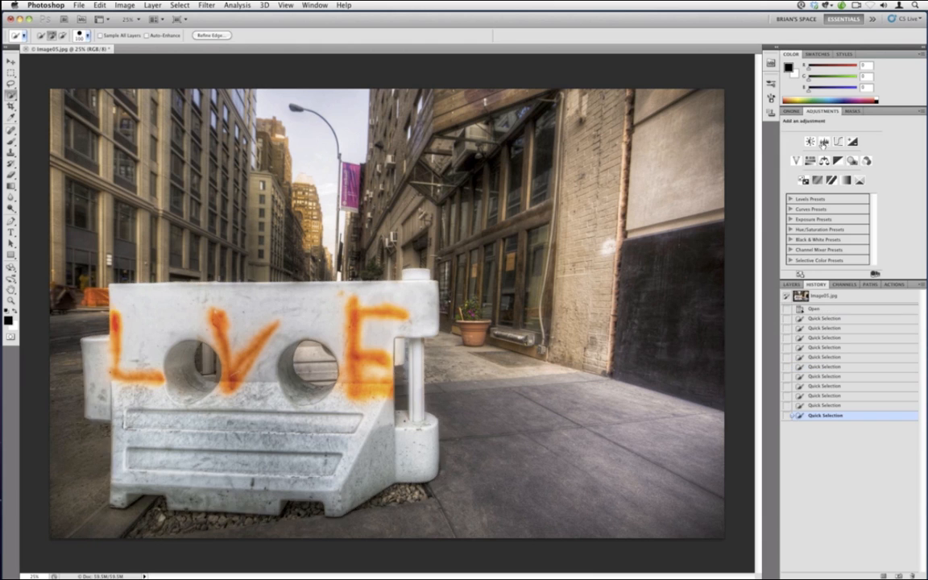
{"action": "left_click", "coordinate": [825, 143]}
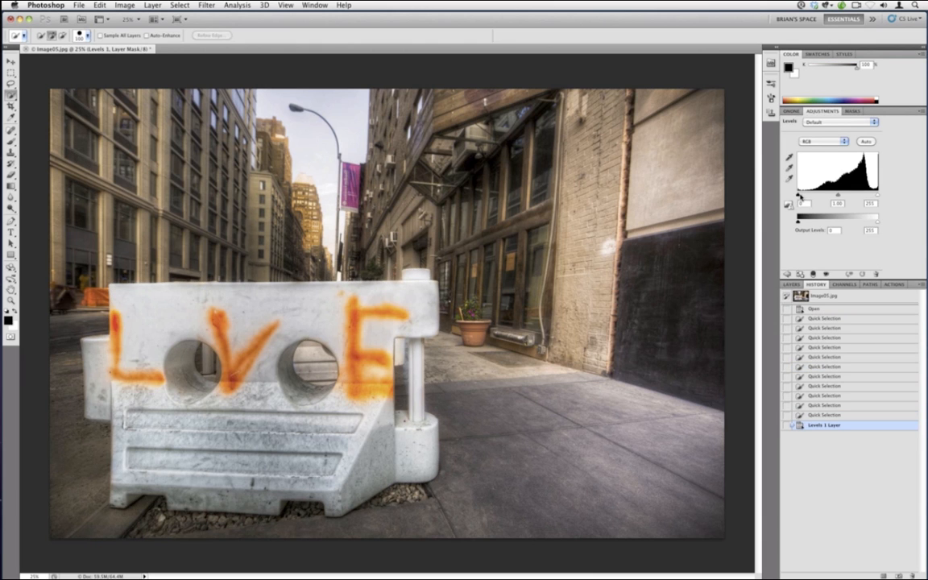
{"action": "left_click_drag", "start_coordinate": [800, 195], "coordinate": [847, 196]}
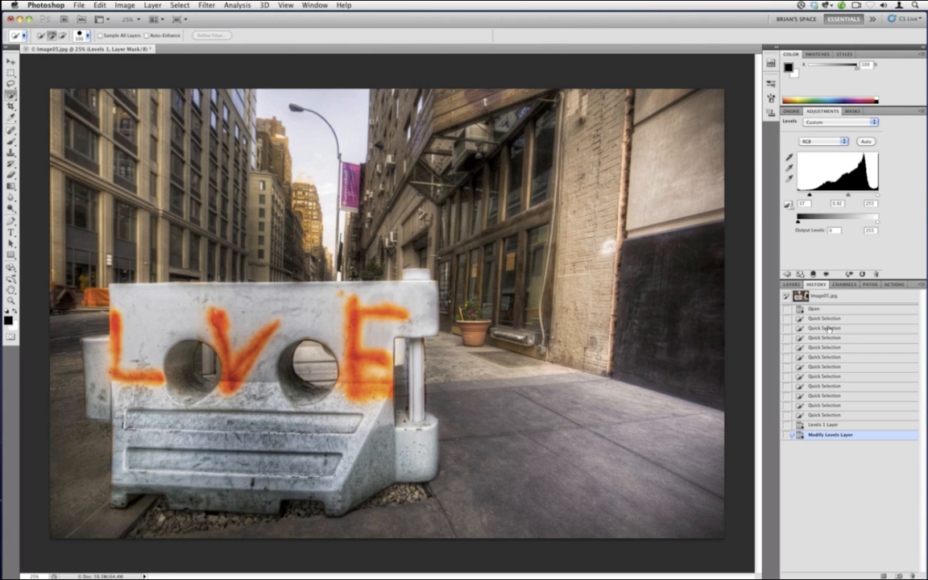
Delete the Levels adjustment layer and return to the last Quick Selection state in the history to restore the barrier selection.
{"action": "left_click", "coordinate": [793, 284]}
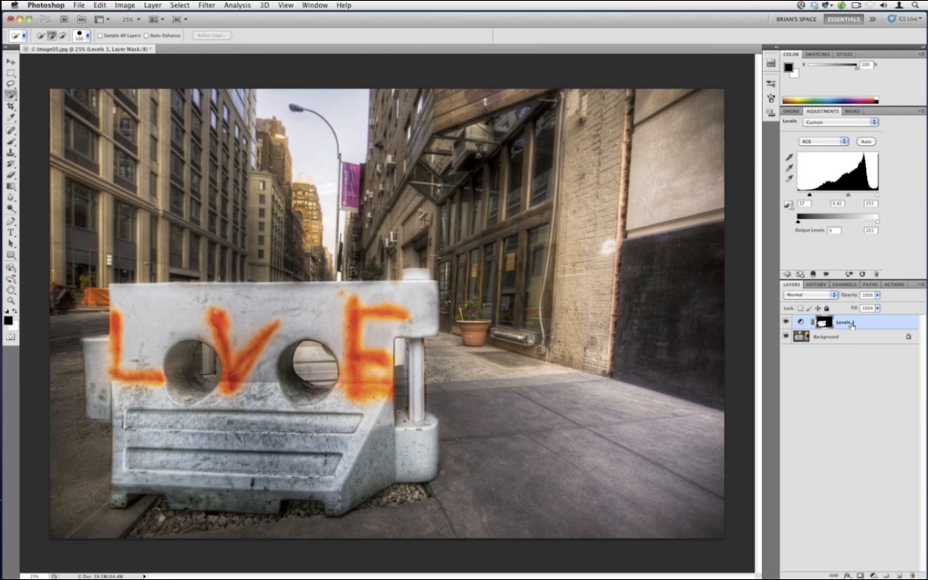
{"action": "left_click_drag", "start_coordinate": [847, 323], "coordinate": [911, 575]}
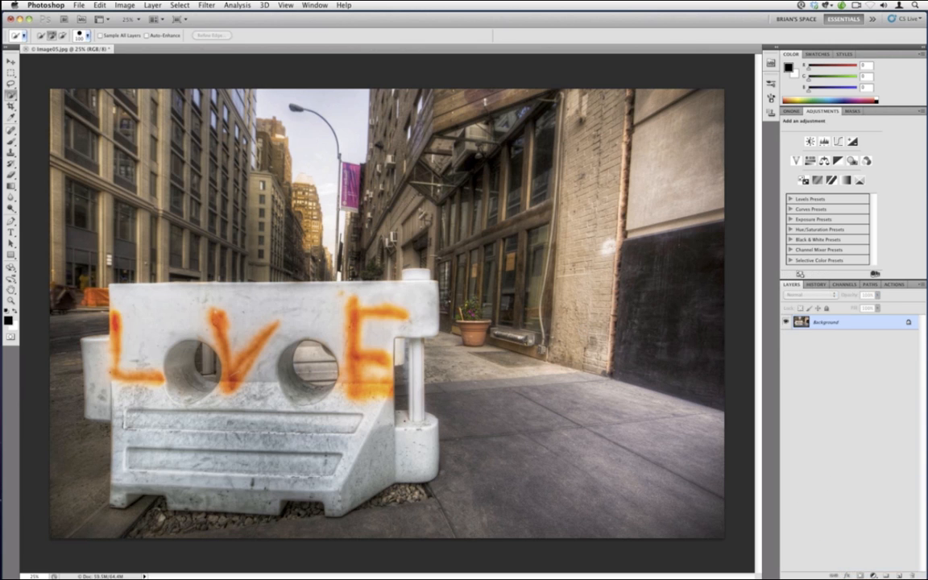
{"action": "left_click", "coordinate": [816, 285]}
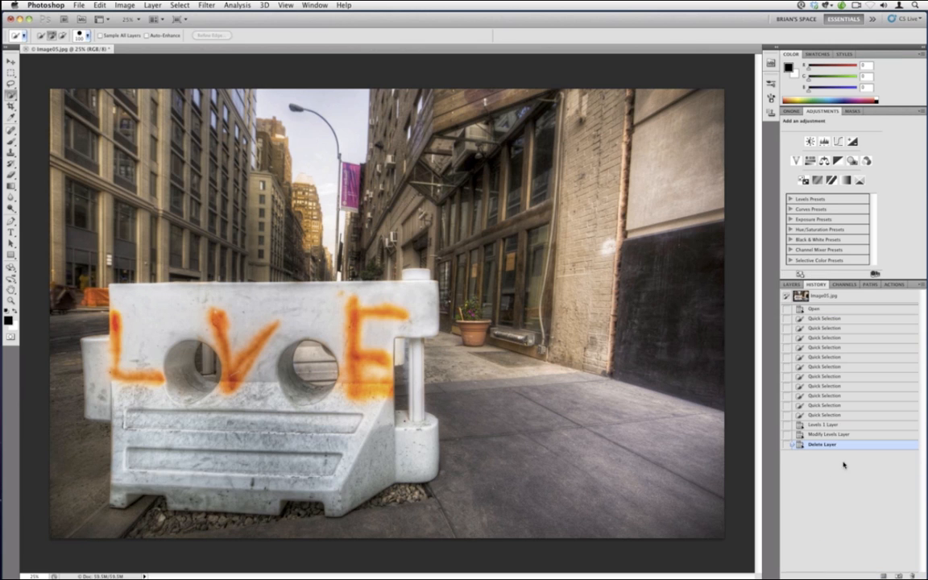
{"action": "left_click", "coordinate": [826, 415]}
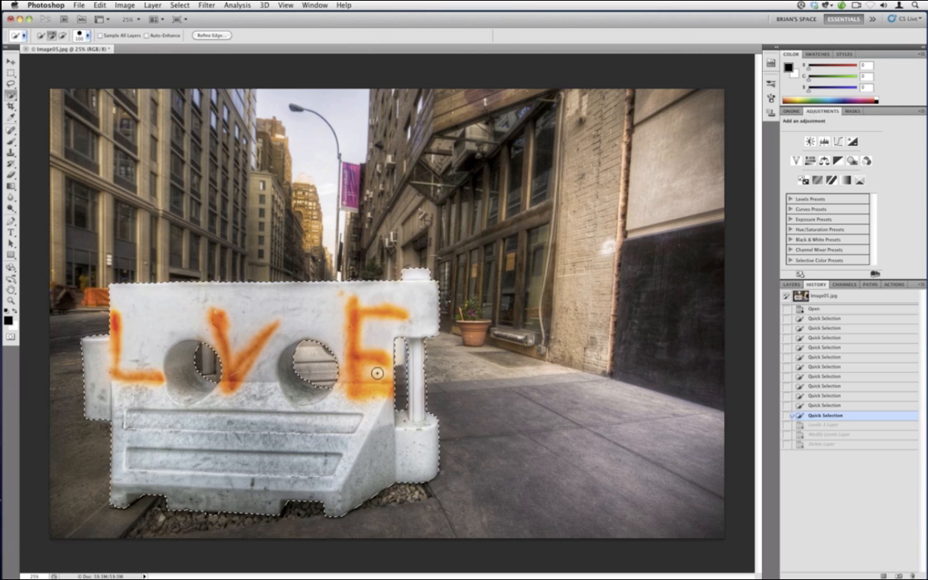
Save the barrier selection as a new alpha channel and deselect it.
{"action": "left_click", "coordinate": [844, 285]}
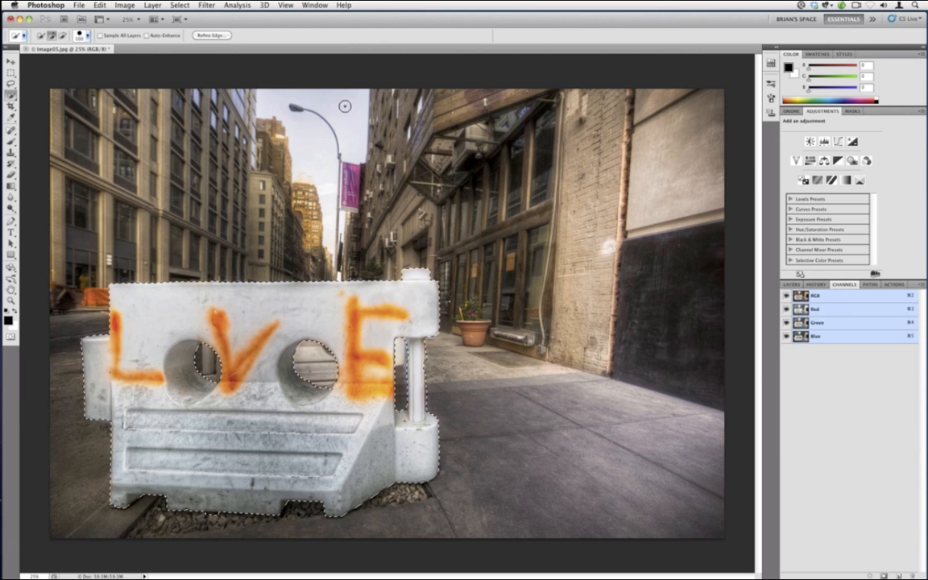
{"action": "left_click", "coordinate": [315, 5]}
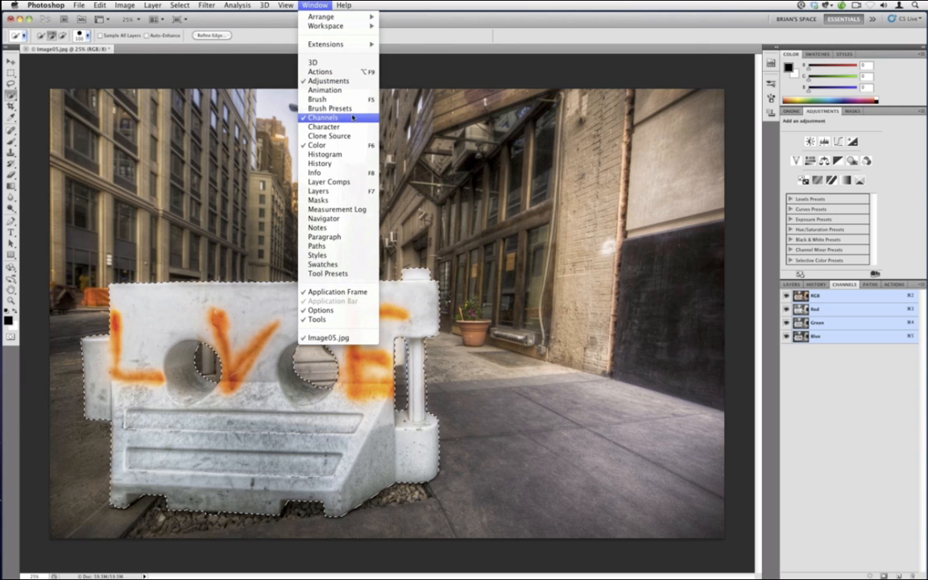
{"action": "left_click", "coordinate": [352, 117]}
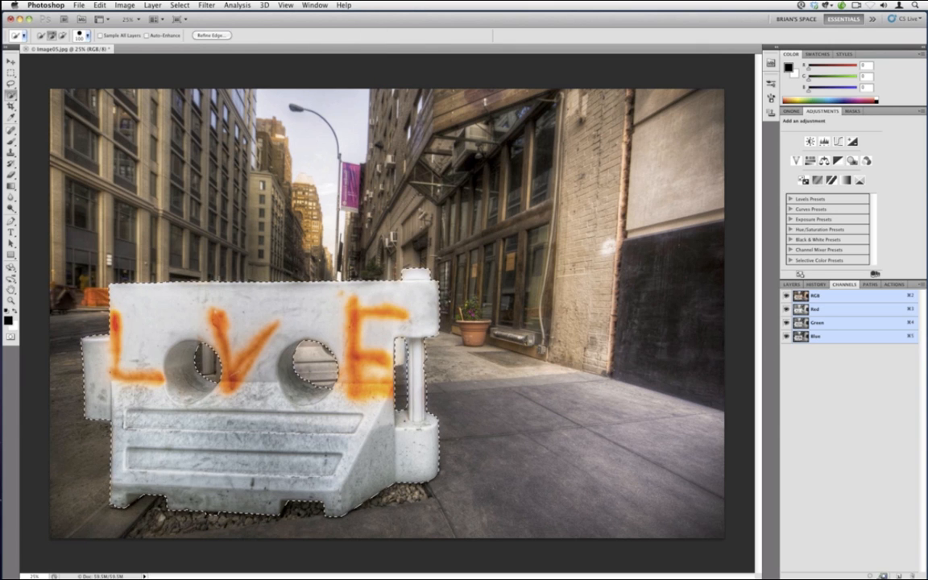
{"action": "left_click", "coordinate": [884, 575]}
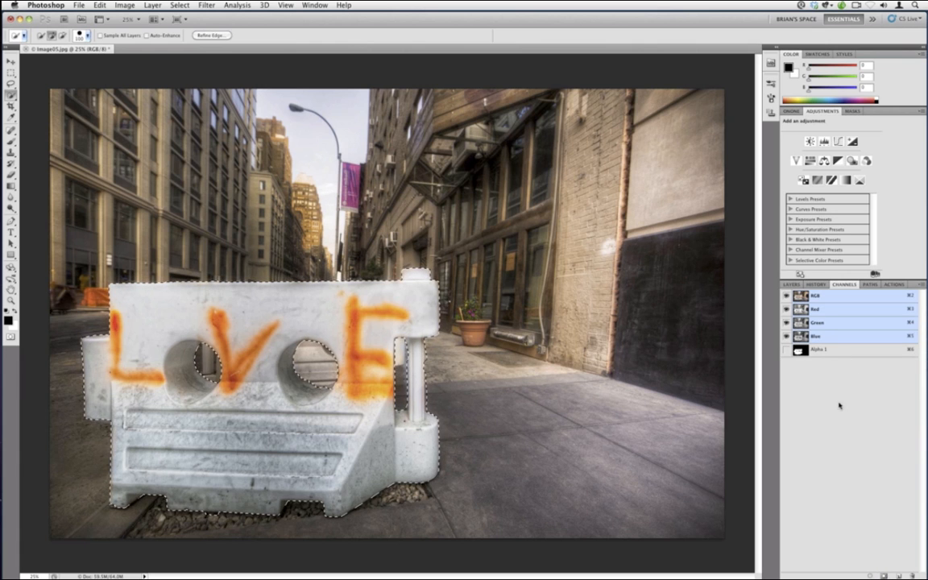
{"action": "left_click", "coordinate": [179, 5]}
{"action": "left_click", "coordinate": [188, 29]}
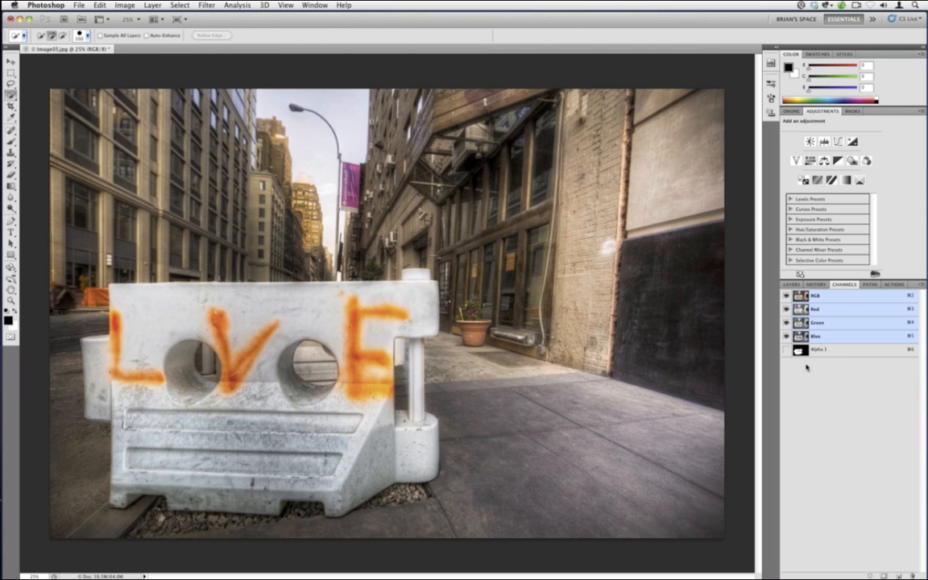
Load the saved barrier channel as a selection, rename that channel Inner Selection, and return to viewing the colour image.
{"action": "left_click", "coordinate": [801, 352], "text": "super"}
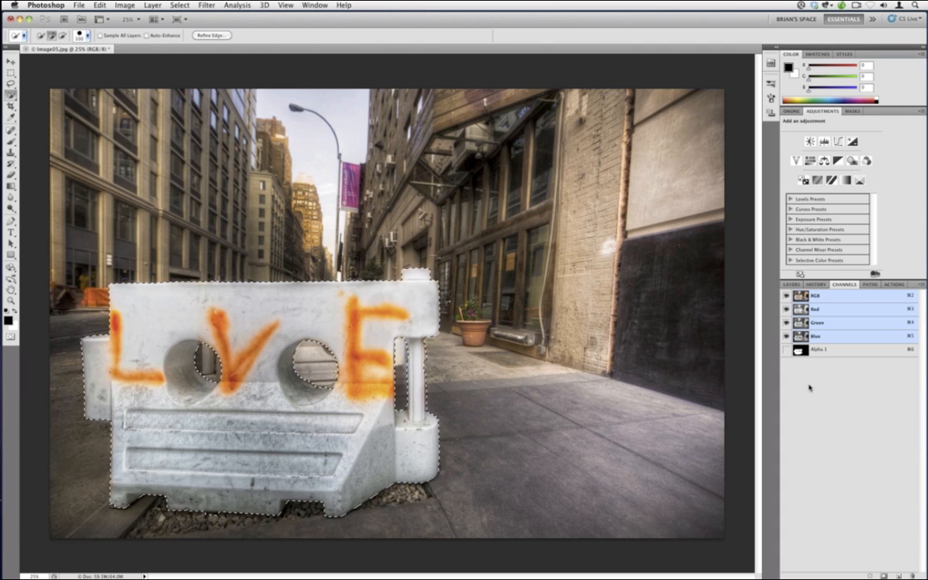
{"action": "left_click", "coordinate": [818, 349]}
{"action": "double_click", "coordinate": [818, 350]}
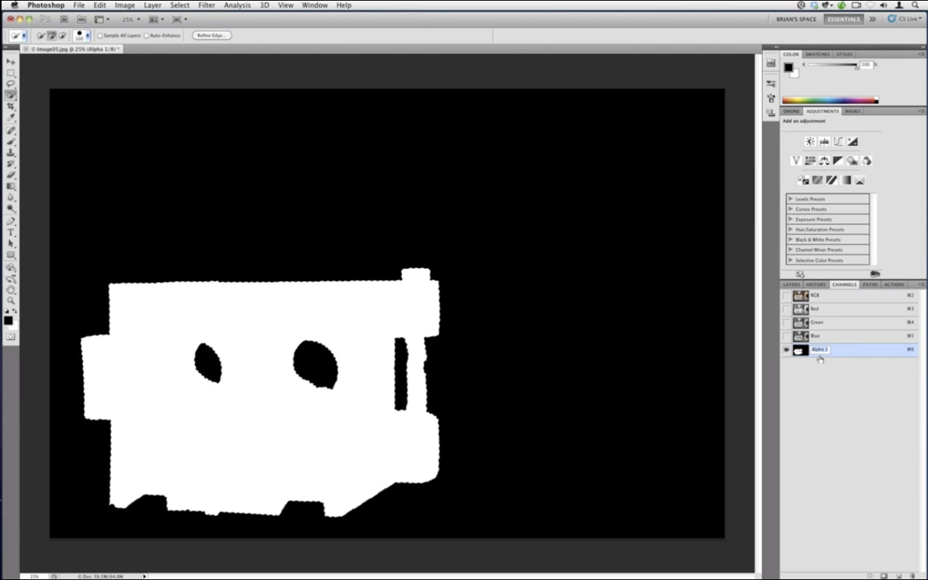
{"action": "type", "text": "Inner Selection"}
{"action": "left_click", "coordinate": [857, 389]}
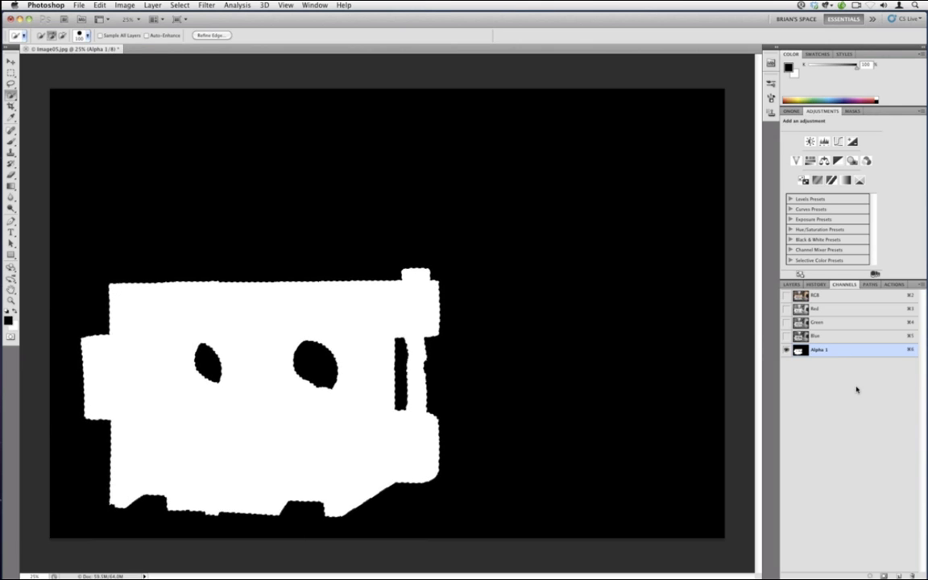
{"action": "left_click", "coordinate": [786, 337]}
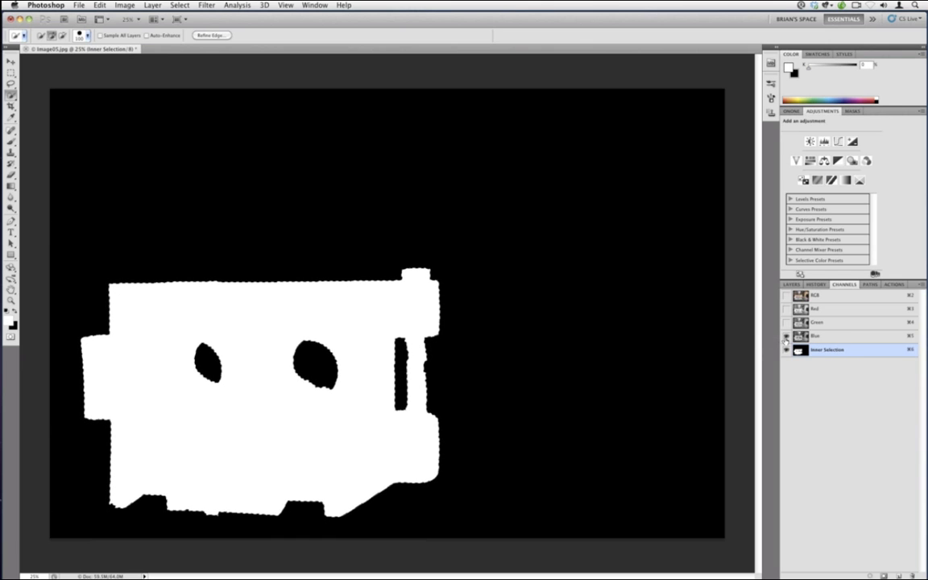
{"action": "left_click", "coordinate": [787, 350]}
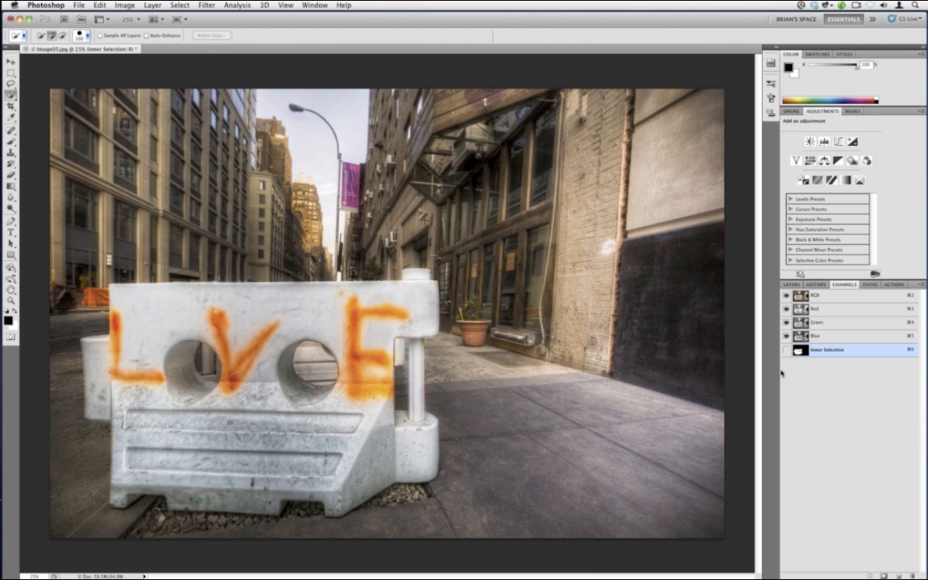
Invert the barrier selection and save it as a new channel named Inverted Selection, returning to the colour image view.
{"action": "left_click", "coordinate": [179, 4]}
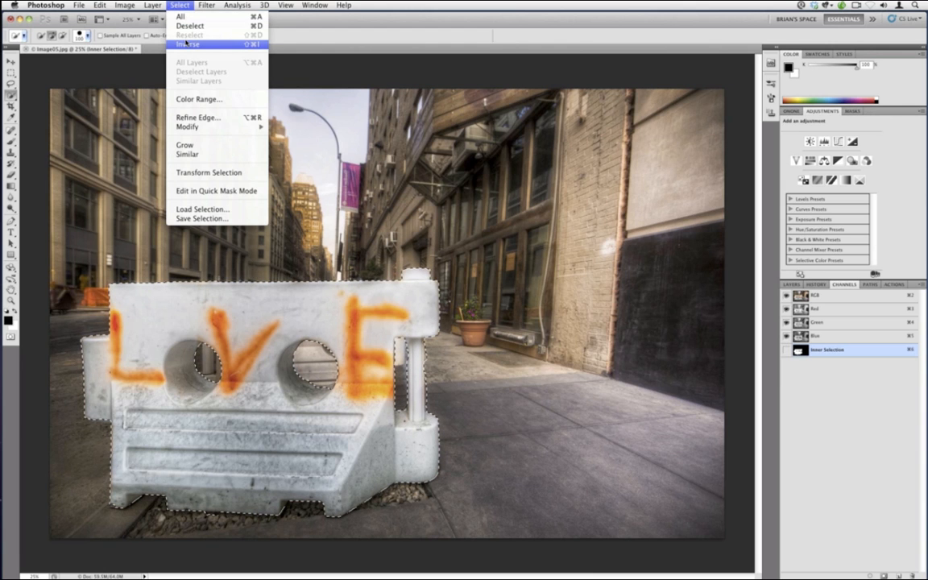
{"action": "left_click", "coordinate": [186, 42]}
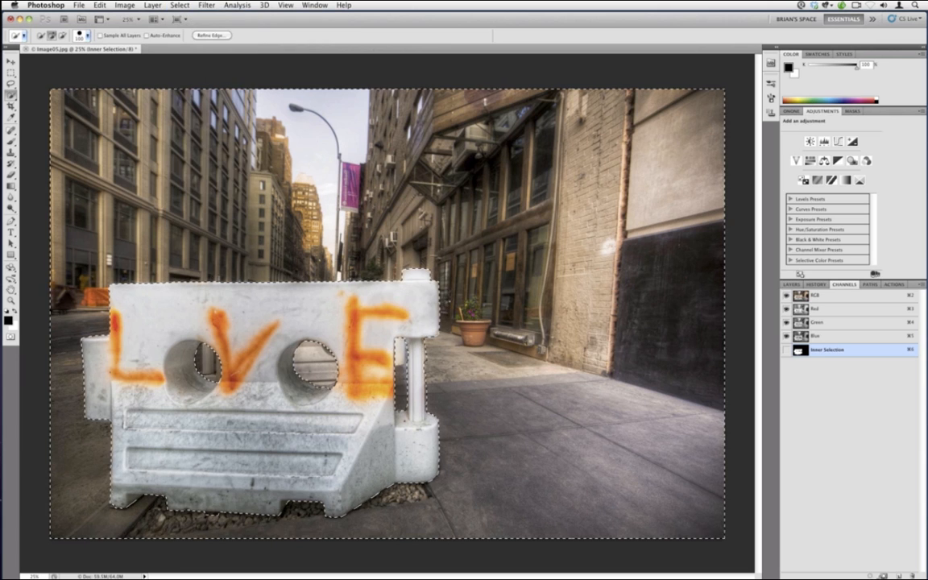
{"action": "left_click", "coordinate": [884, 575]}
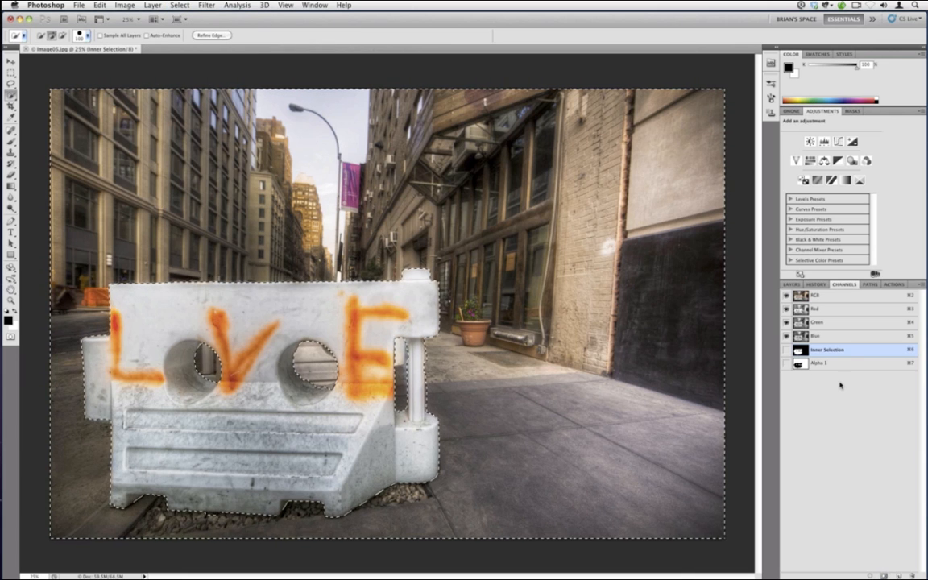
{"action": "double_click", "coordinate": [819, 362]}
{"action": "type", "text": "Inverted Selection"}
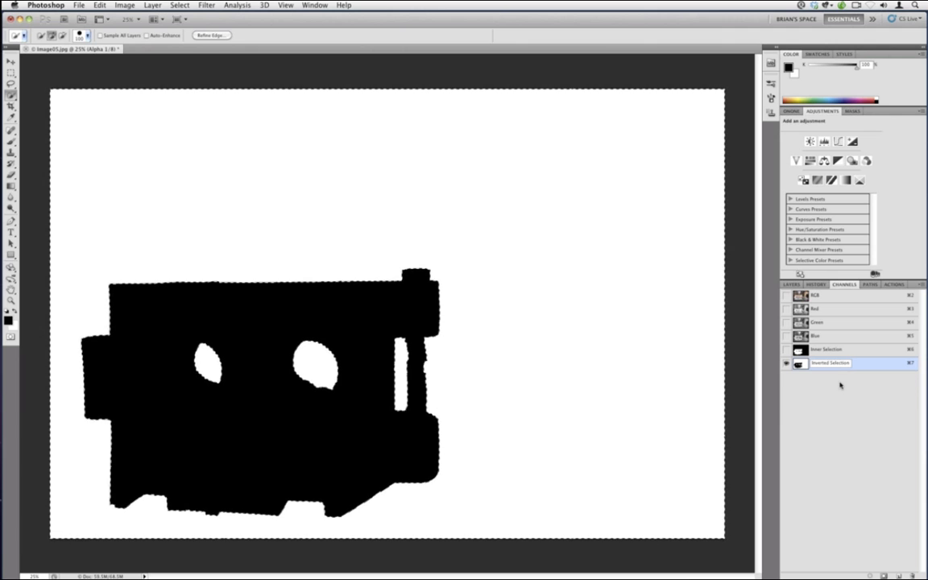
{"action": "key", "text": "Return"}
{"action": "key", "text": "x"}
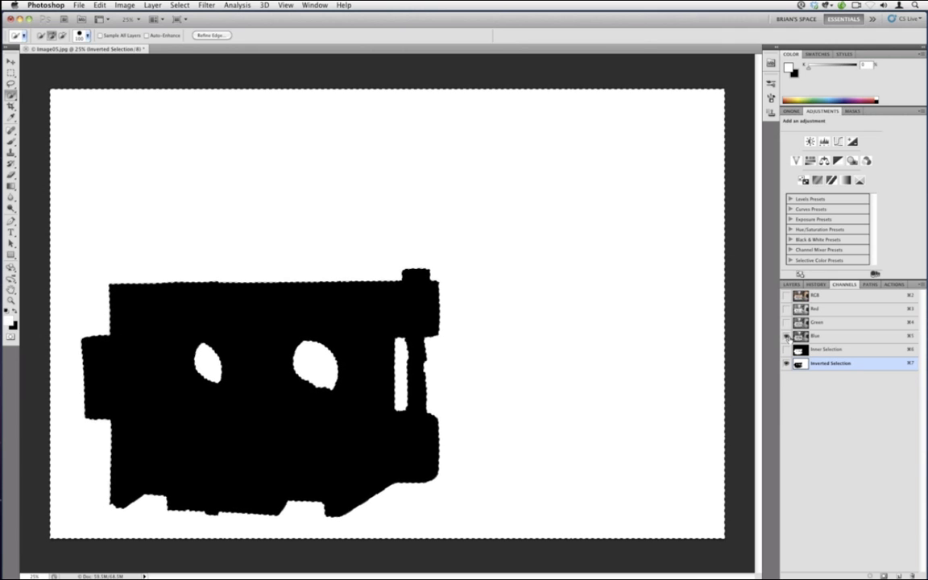
{"action": "key", "text": "super+2"}
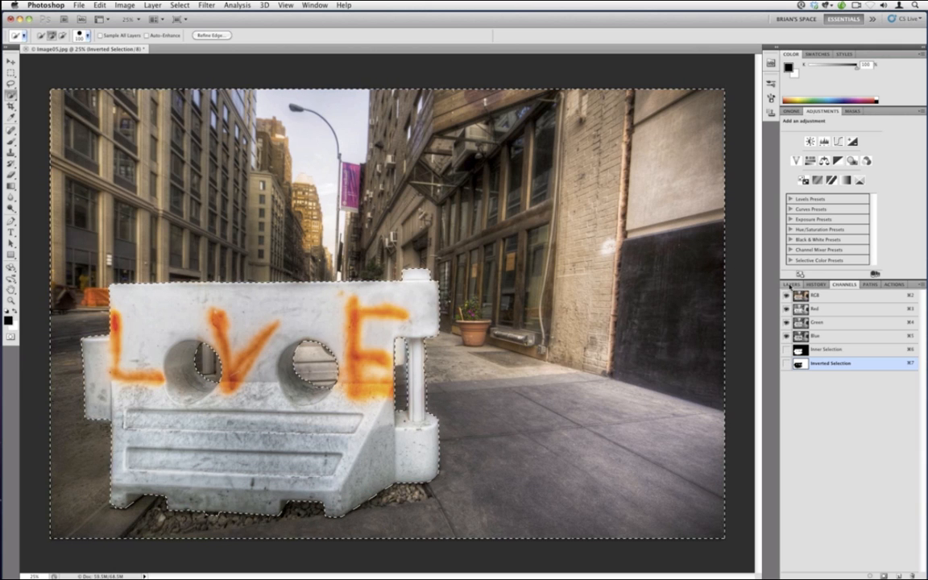
Try to open the image in FocalPoint 2 with the Inverted Selection channel still active.
{"action": "left_click", "coordinate": [790, 284]}
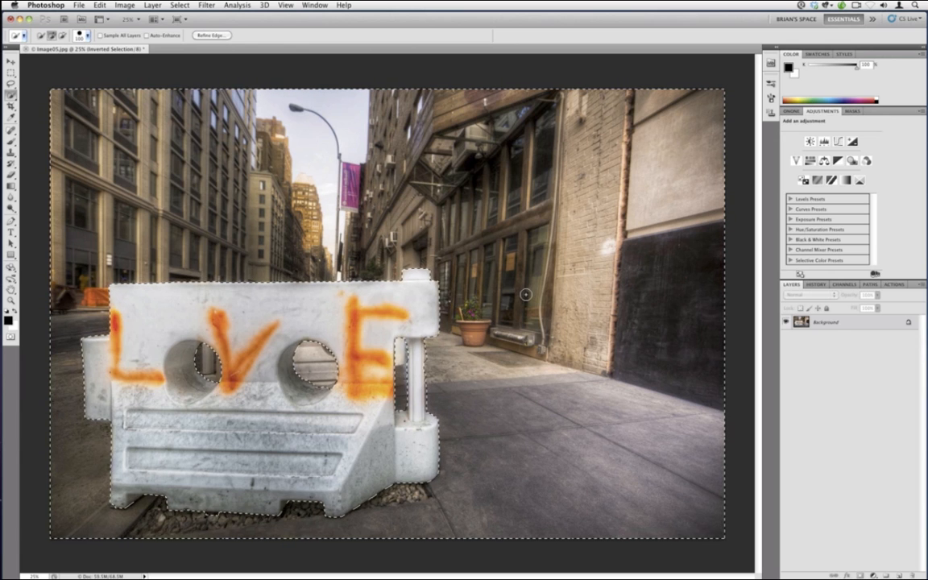
{"action": "left_click", "coordinate": [791, 110]}
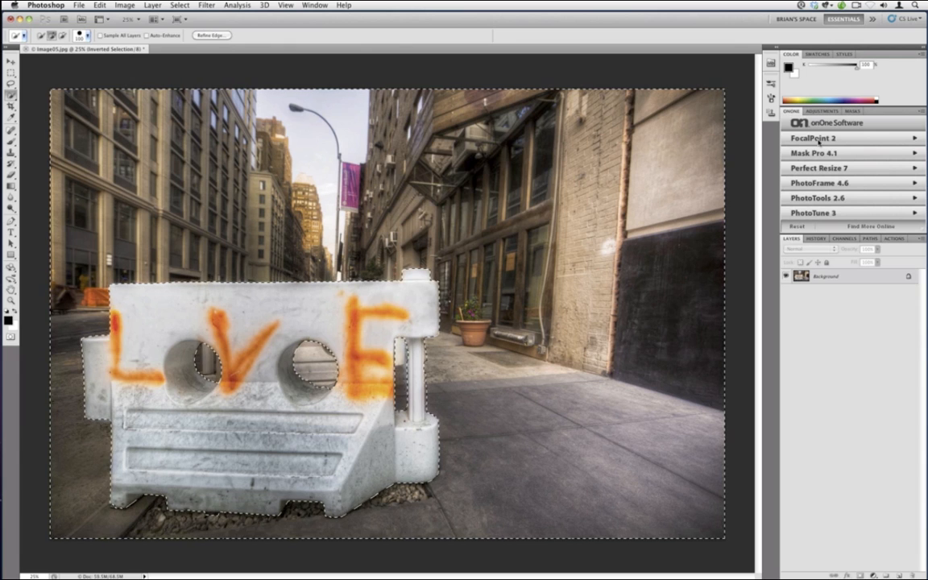
{"action": "left_click", "coordinate": [815, 138]}
{"action": "left_click", "coordinate": [547, 201]}
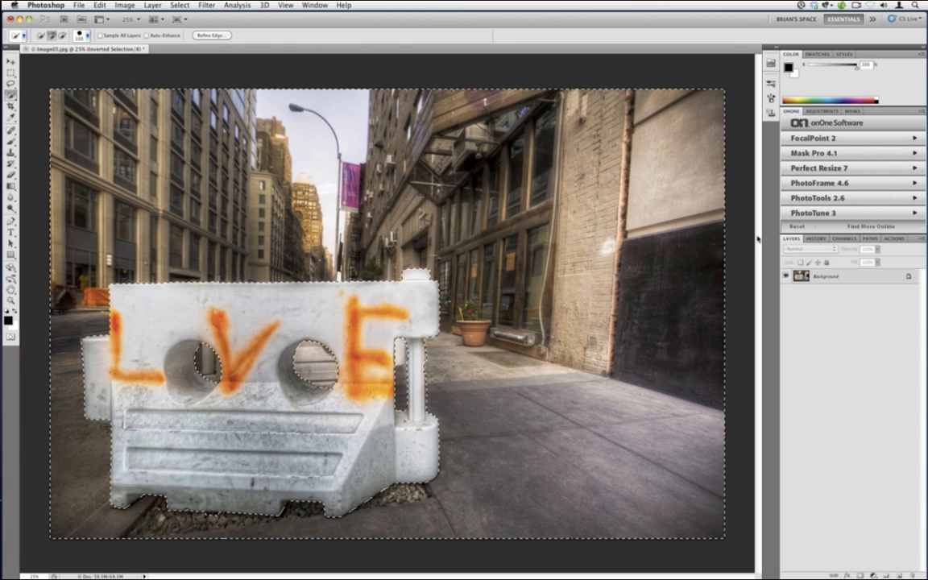
{"action": "left_click", "coordinate": [803, 140]}
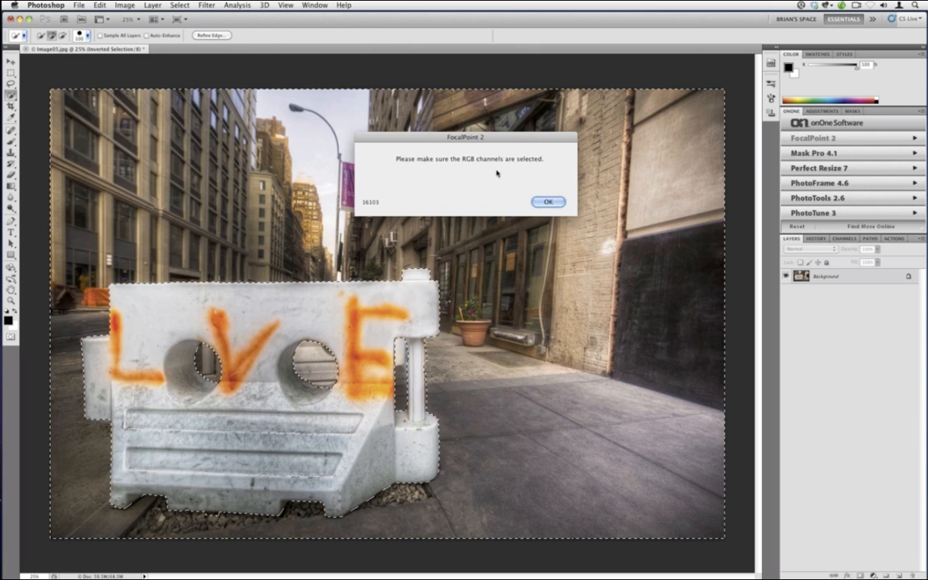
{"action": "left_click", "coordinate": [548, 202]}
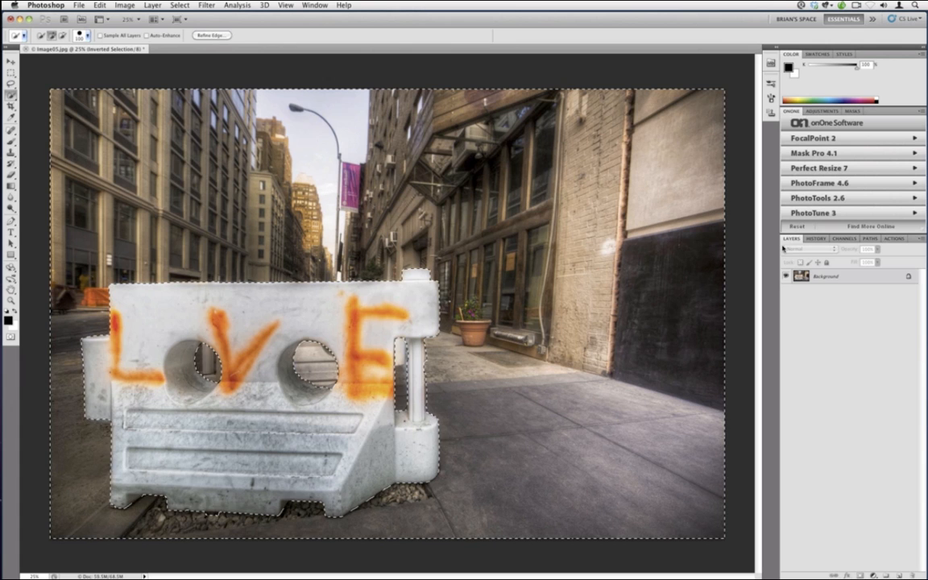
Make the RGB composite channel active and open the Background layer in FocalPoint 2.
{"action": "left_click", "coordinate": [840, 240]}
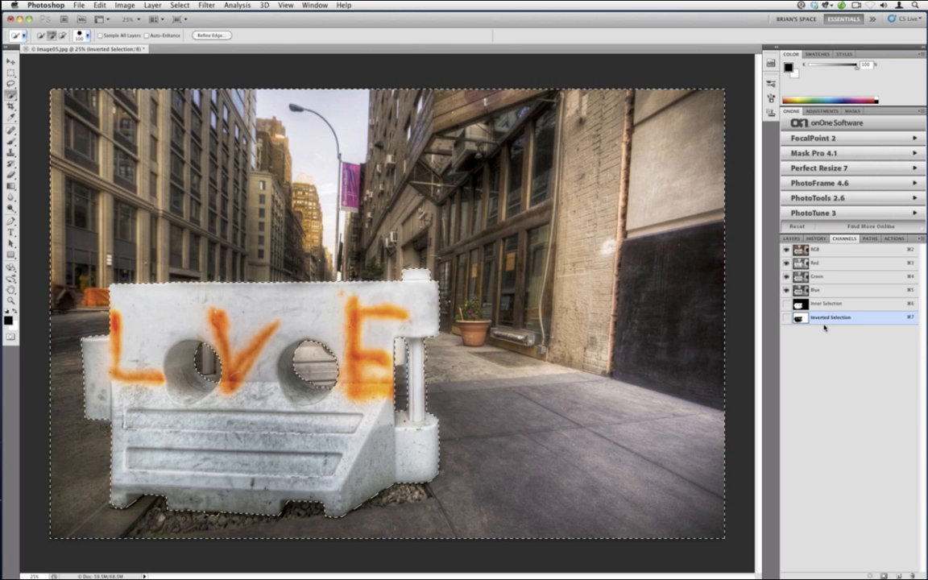
{"action": "left_click", "coordinate": [825, 253]}
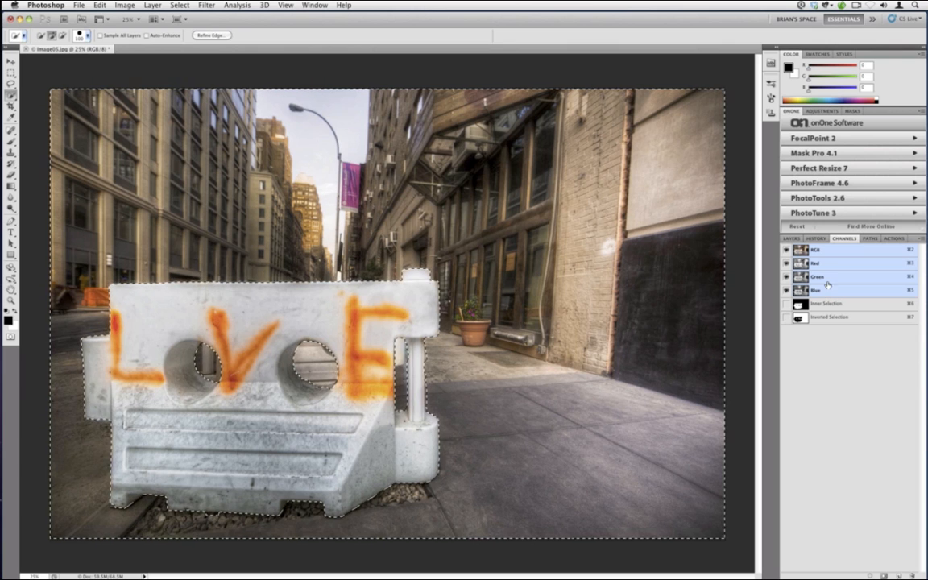
{"action": "left_click", "coordinate": [792, 238]}
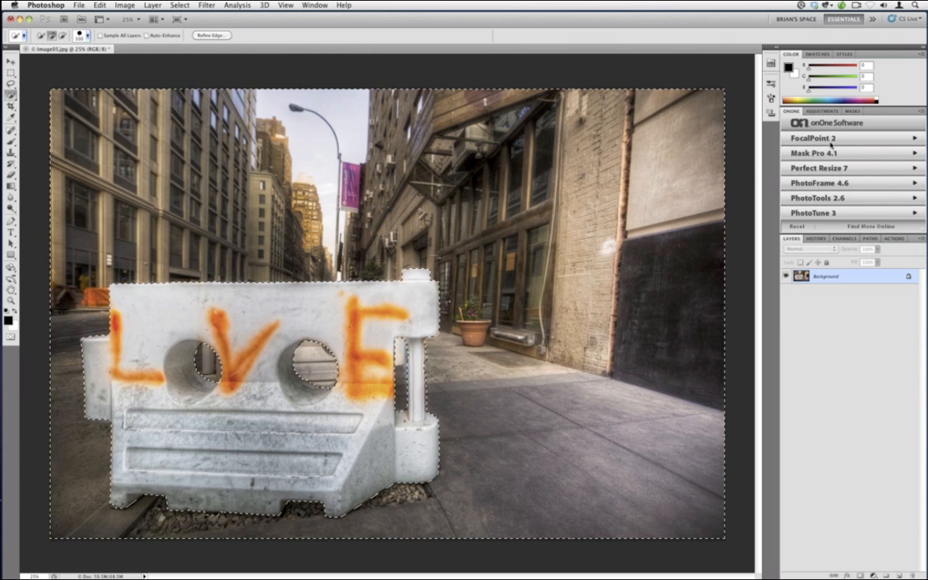
{"action": "left_click", "coordinate": [830, 138]}
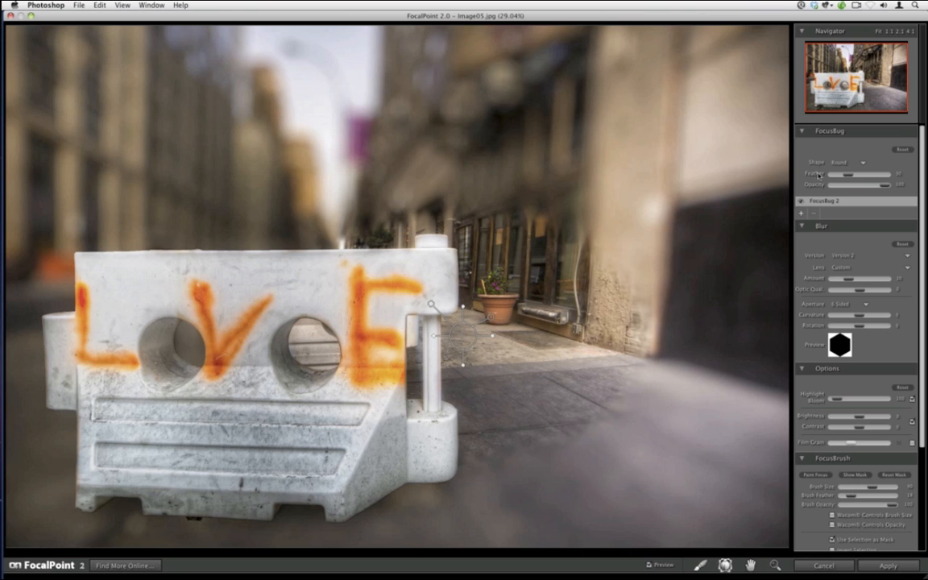
Set the FocusBug shape to Planar and place it over the gravel by the barrier's lower right corner.
{"action": "left_click", "coordinate": [839, 163]}
{"action": "left_click", "coordinate": [838, 172]}
{"action": "left_click_drag", "start_coordinate": [481, 336], "coordinate": [358, 524]}
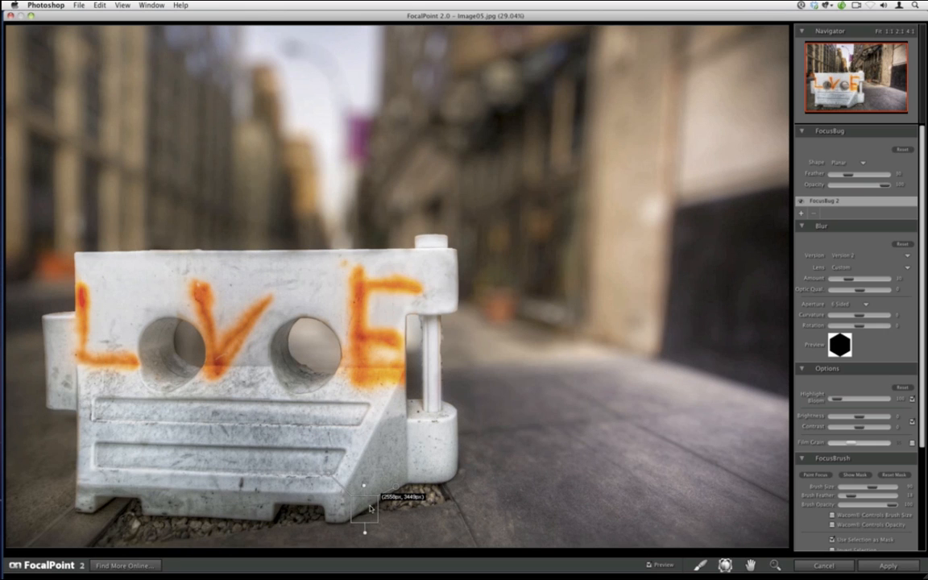
{"action": "left_click_drag", "start_coordinate": [370, 508], "coordinate": [398, 502]}
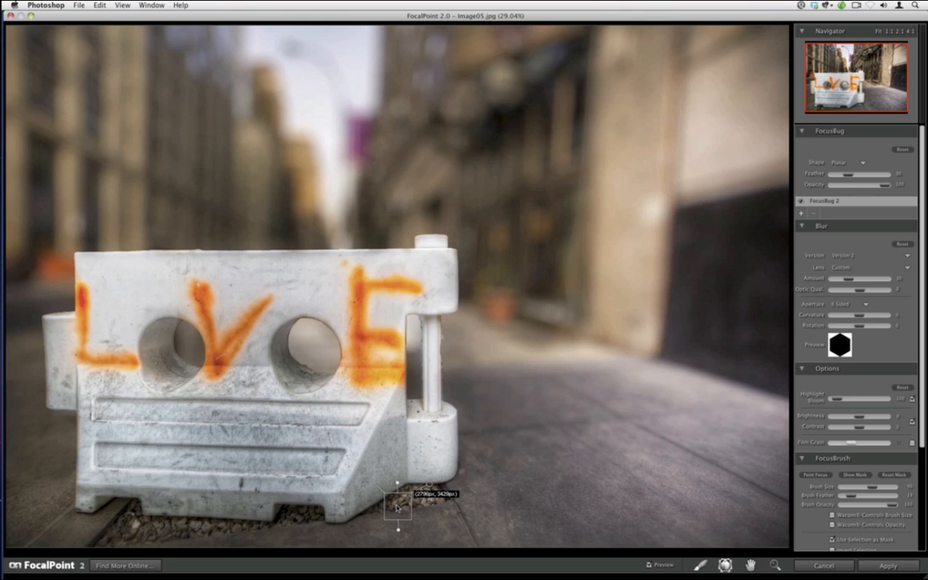
{"action": "key", "text": "alt"}
{"action": "left_click_drag", "start_coordinate": [397, 506], "coordinate": [397, 485]}
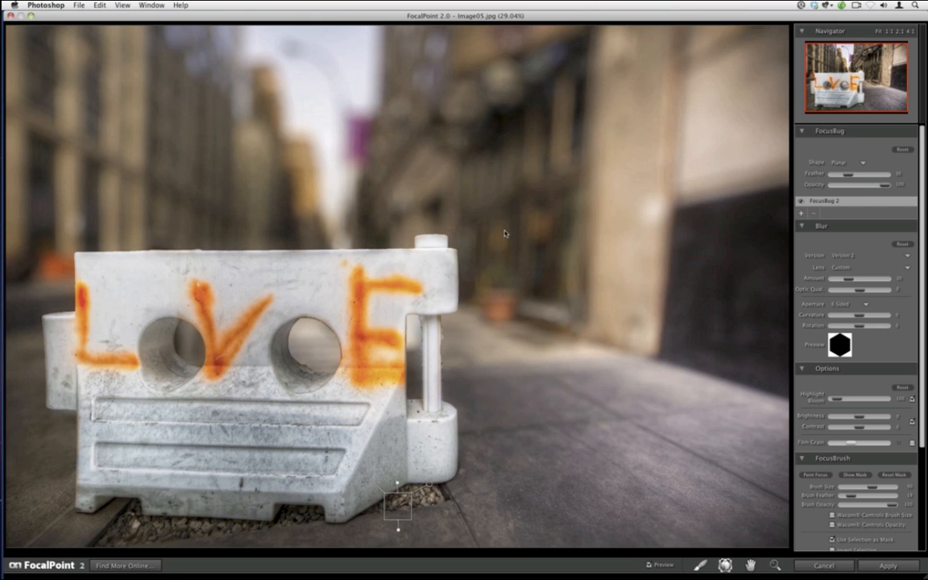
Reduce the blur amount, raise the highlight bloom, darken the blurred area and slightly increase its contrast.
{"action": "left_click_drag", "start_coordinate": [847, 279], "coordinate": [837, 280]}
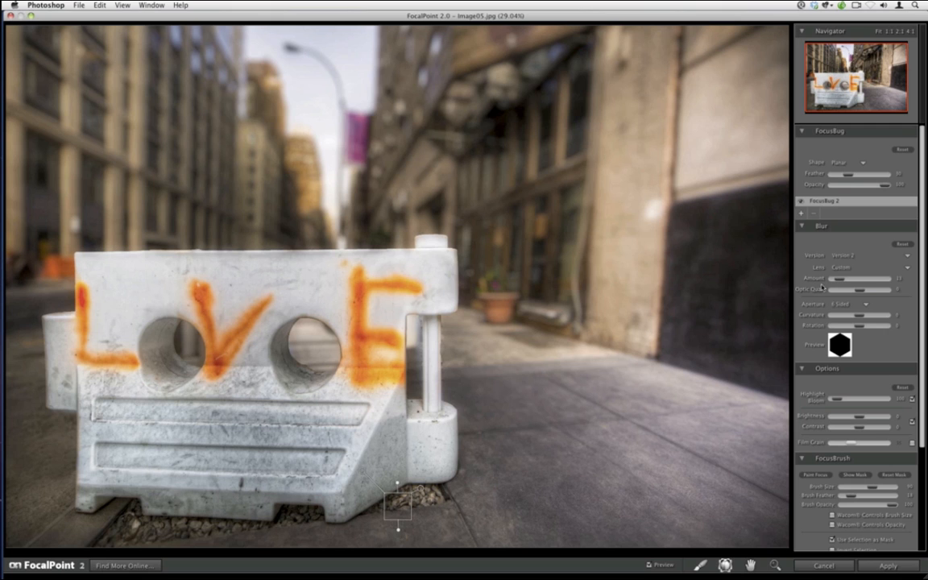
{"action": "left_click_drag", "start_coordinate": [838, 399], "coordinate": [863, 407]}
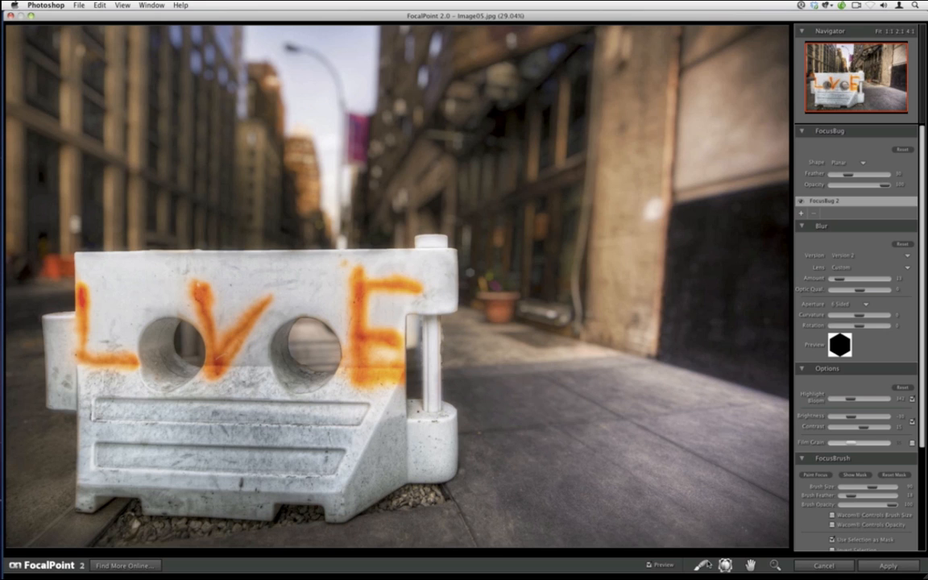
Paint blur with the FocusBrush at low opacity along the barrier post's right edge and apply the FocalPoint effect.
{"action": "left_click", "coordinate": [700, 566]}
{"action": "key", "text": "x"}
{"action": "left_click_drag", "start_coordinate": [888, 512], "coordinate": [850, 508]}
{"action": "left_click_drag", "start_coordinate": [448, 328], "coordinate": [448, 384]}
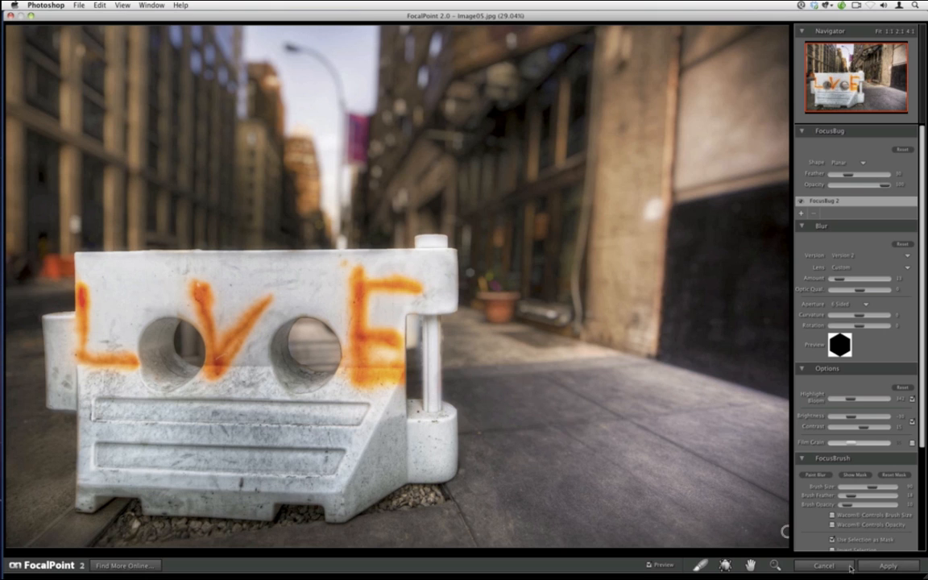
{"action": "left_click", "coordinate": [875, 571]}
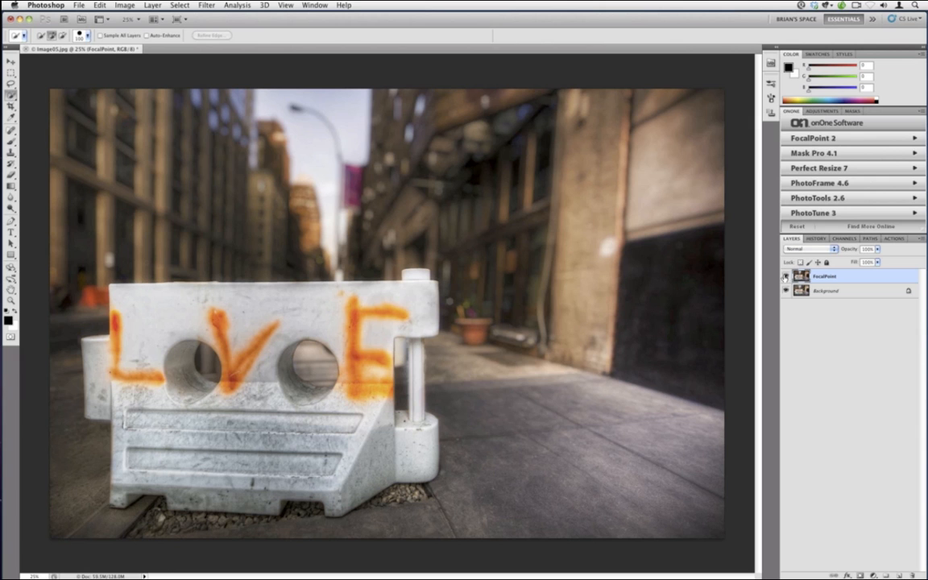
Compare the image with and without the FocalPoint layer, ending with the layer hidden.
{"action": "left_click", "coordinate": [786, 276]}
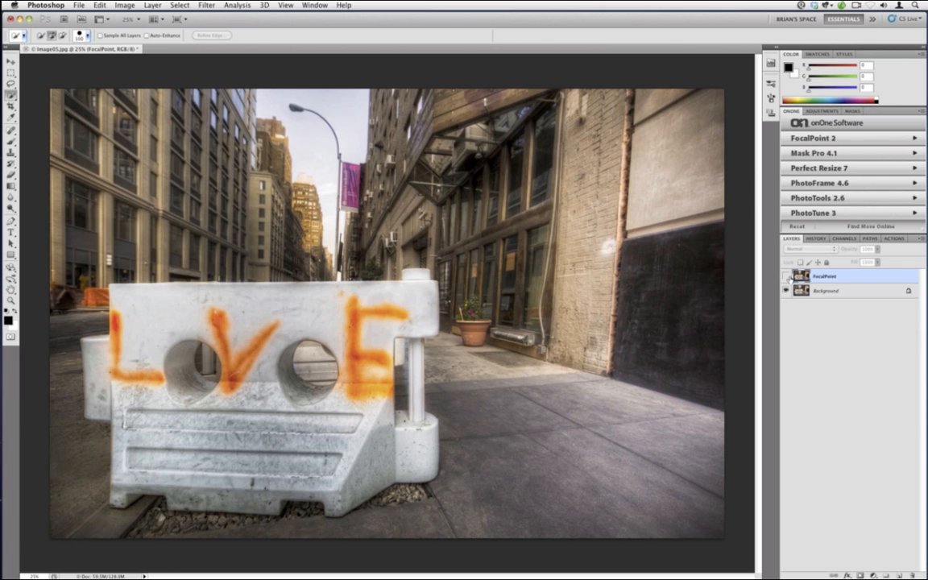
{"action": "left_click", "coordinate": [786, 277]}
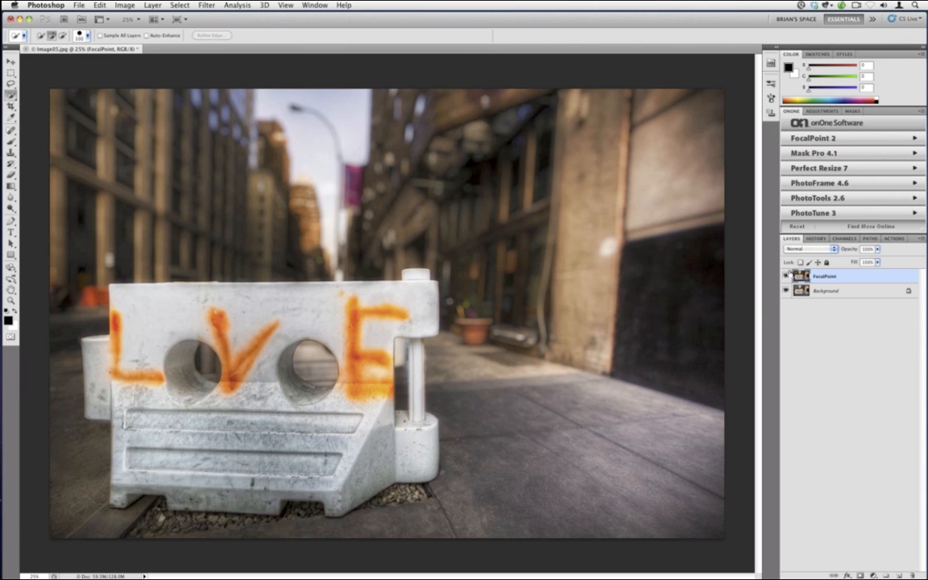
{"action": "left_click", "coordinate": [787, 277]}
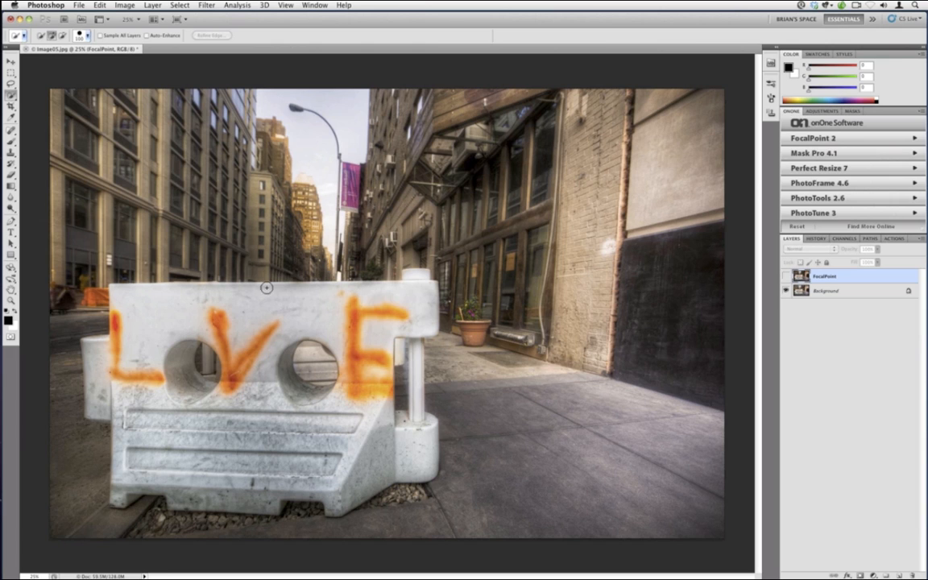
Paint a black double-headed arrow on the Background layer from the foreground pavement up to the barrier's right end.
{"action": "left_click", "coordinate": [11, 140]}
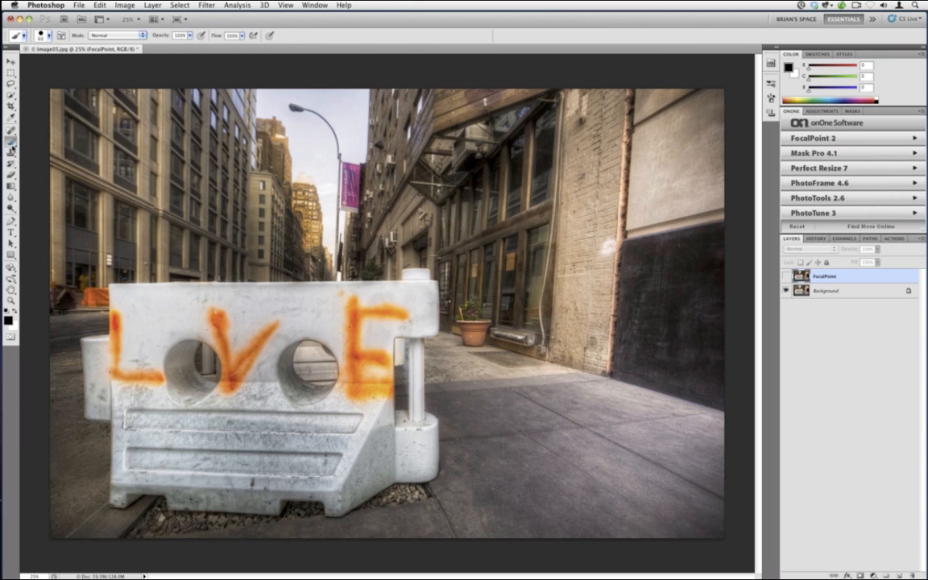
{"action": "left_click", "coordinate": [833, 291]}
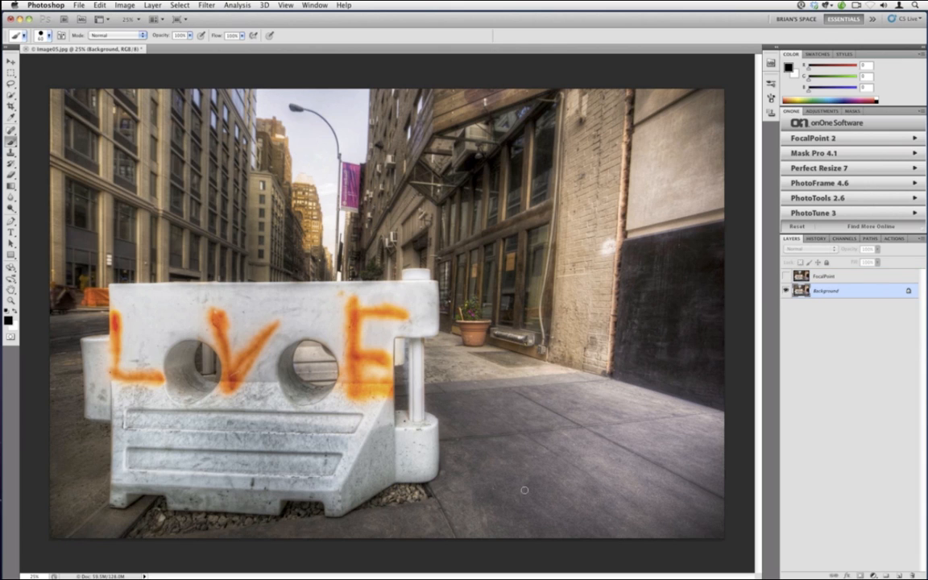
{"action": "mouse_move", "coordinate": [568, 503]}
{"action": "left_mouse_down"}
{"action": "mouse_move", "coordinate": [544, 518]}
{"action": "mouse_move", "coordinate": [554, 525]}
{"action": "mouse_move", "coordinate": [543, 481]}
{"action": "mouse_move", "coordinate": [497, 404]}
{"action": "mouse_move", "coordinate": [427, 316]}
{"action": "mouse_move", "coordinate": [422, 325]}
{"action": "mouse_move", "coordinate": [435, 323]}
{"action": "left_mouse_up"}
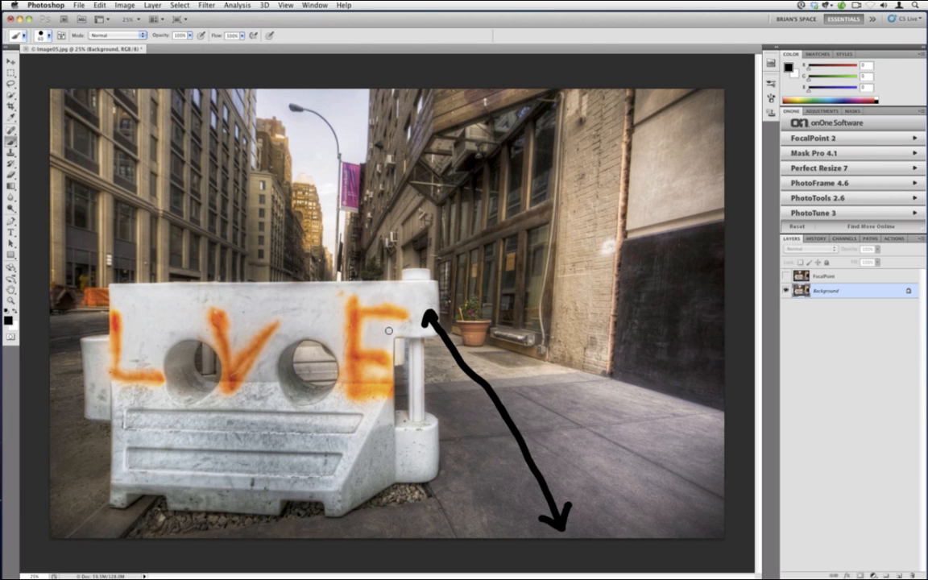
Remove the painted double-headed arrow by reverting the image to the Deselect history state.
{"action": "key", "text": "super+z"}
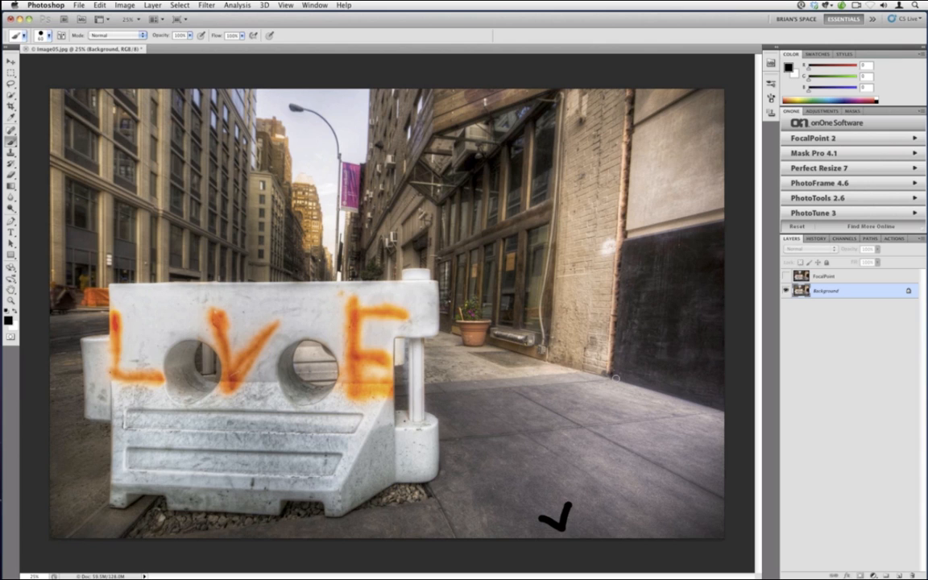
{"action": "left_click", "coordinate": [815, 239]}
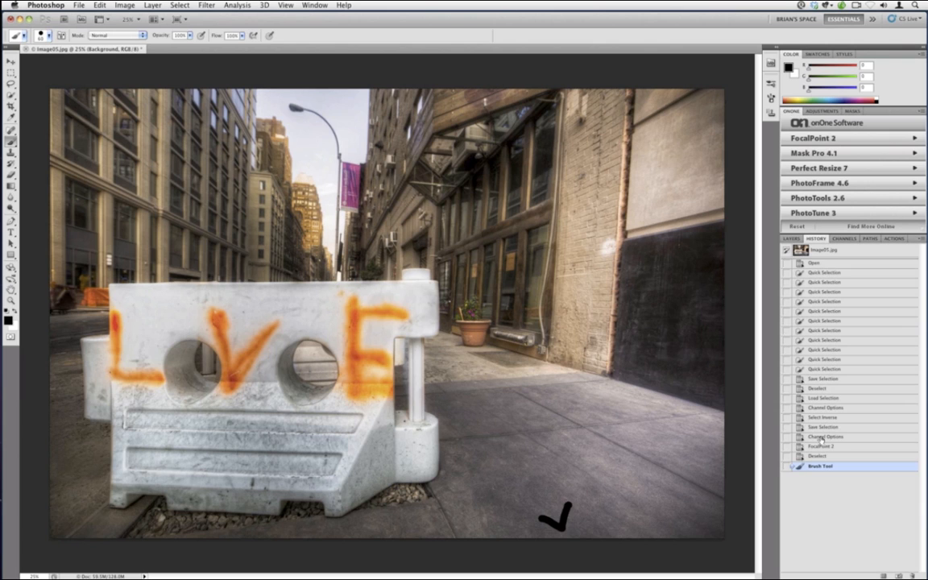
{"action": "left_click", "coordinate": [816, 456]}
{"action": "left_click", "coordinate": [792, 239]}
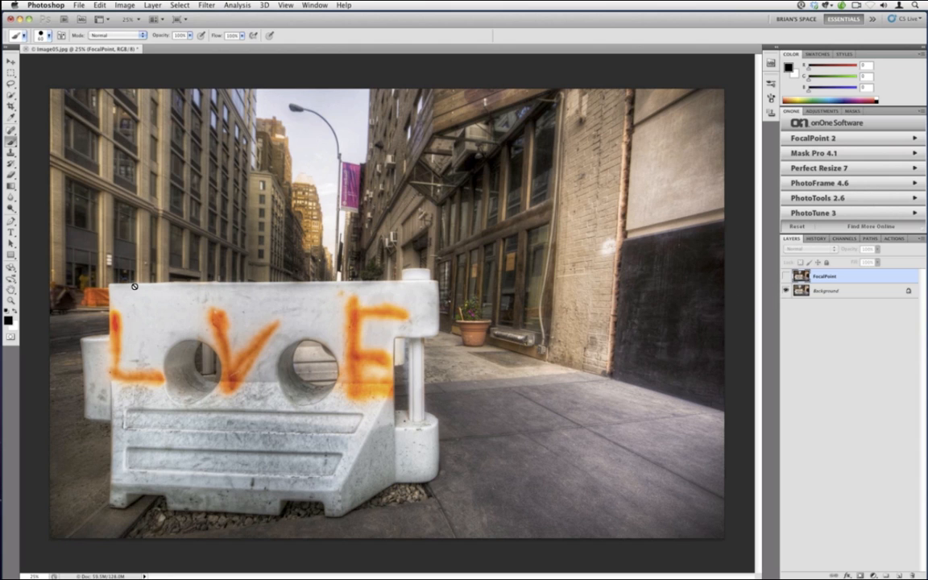
Paint a short black double-headed arrow with the Brush tool on the Background layer's foreground pavement, just beside the barrier.
{"action": "left_click", "coordinate": [829, 291]}
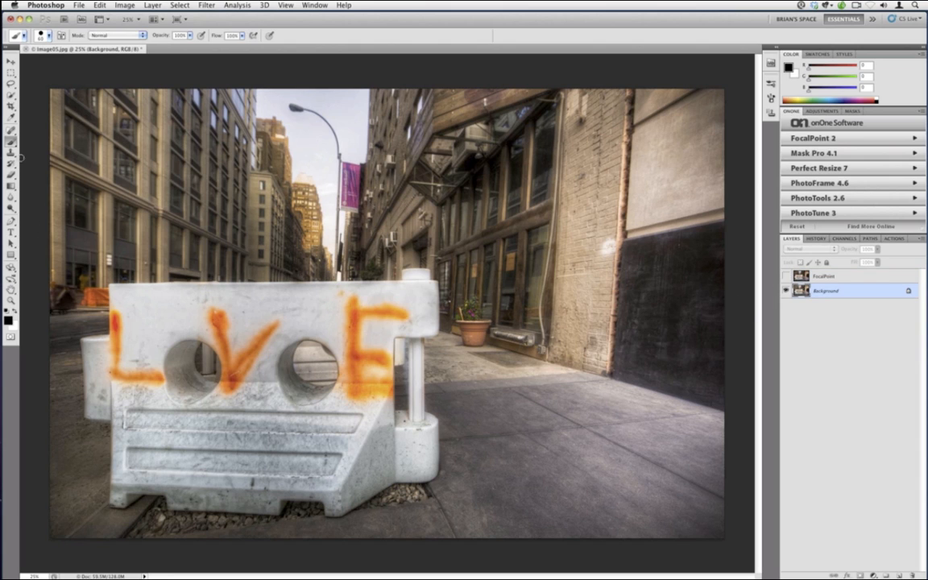
{"action": "left_click", "coordinate": [10, 153]}
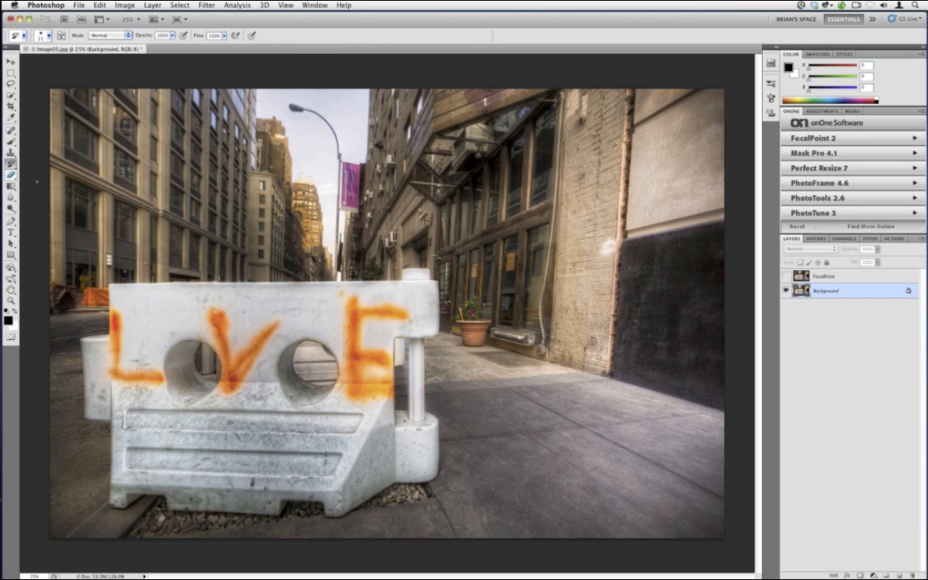
{"action": "left_click", "coordinate": [10, 140]}
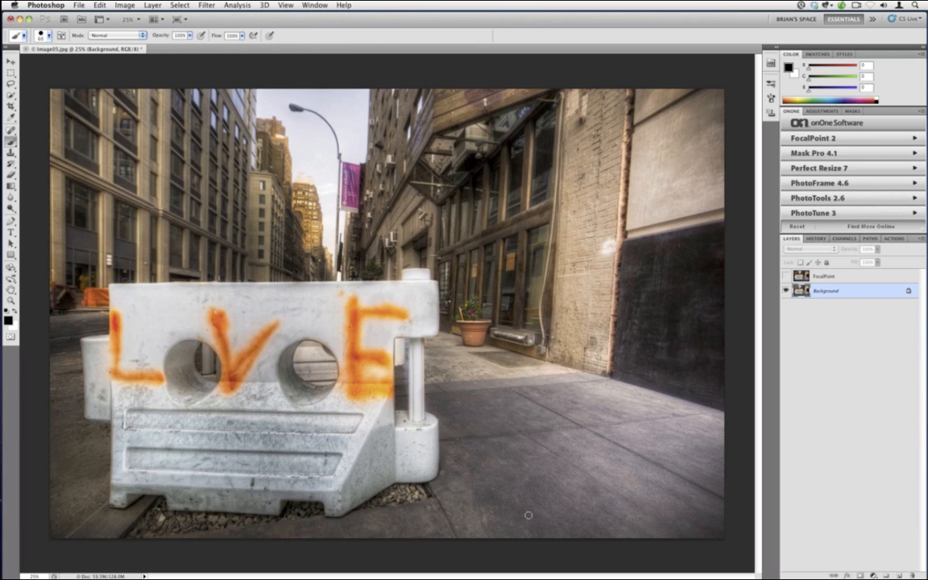
{"action": "mouse_move", "coordinate": [514, 518]}
{"action": "left_mouse_down"}
{"action": "mouse_move", "coordinate": [530, 510]}
{"action": "mouse_move", "coordinate": [497, 474]}
{"action": "mouse_move", "coordinate": [516, 481]}
{"action": "left_mouse_up"}
Compare the view with the FocalPoint layer, paint a long black double-headed arrow from the foreground pavement to the lamp post, and show the FocalPoint layer.
{"action": "left_click", "coordinate": [786, 276]}
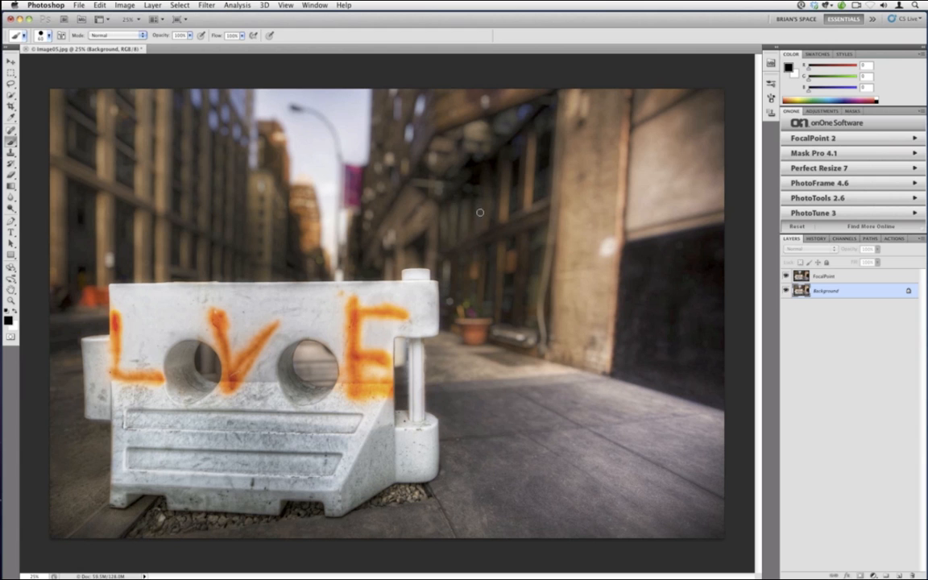
{"action": "left_click", "coordinate": [786, 276]}
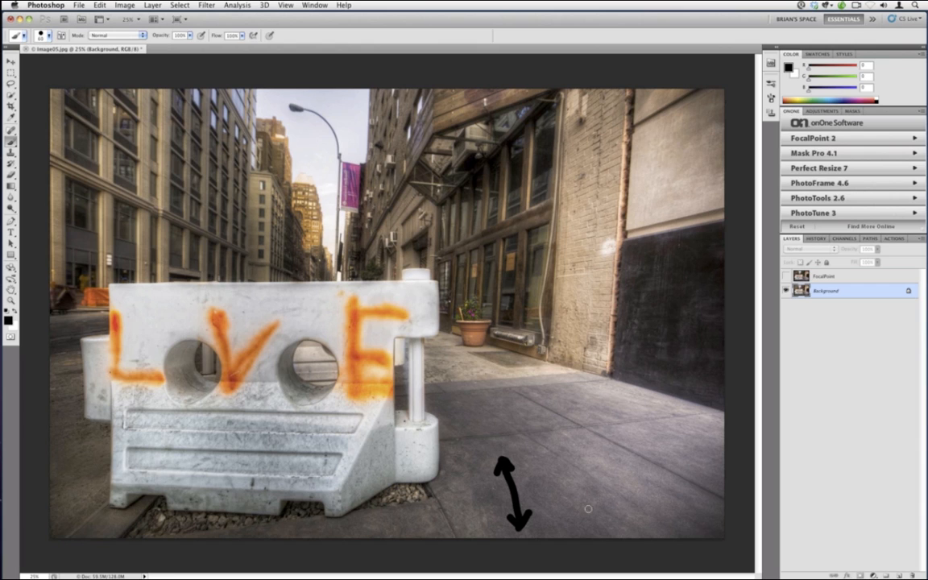
{"action": "mouse_move", "coordinate": [593, 506]}
{"action": "left_mouse_down"}
{"action": "mouse_move", "coordinate": [584, 529]}
{"action": "mouse_move", "coordinate": [573, 523]}
{"action": "mouse_move", "coordinate": [585, 522]}
{"action": "mouse_move", "coordinate": [529, 432]}
{"action": "mouse_move", "coordinate": [328, 196]}
{"action": "left_mouse_up"}
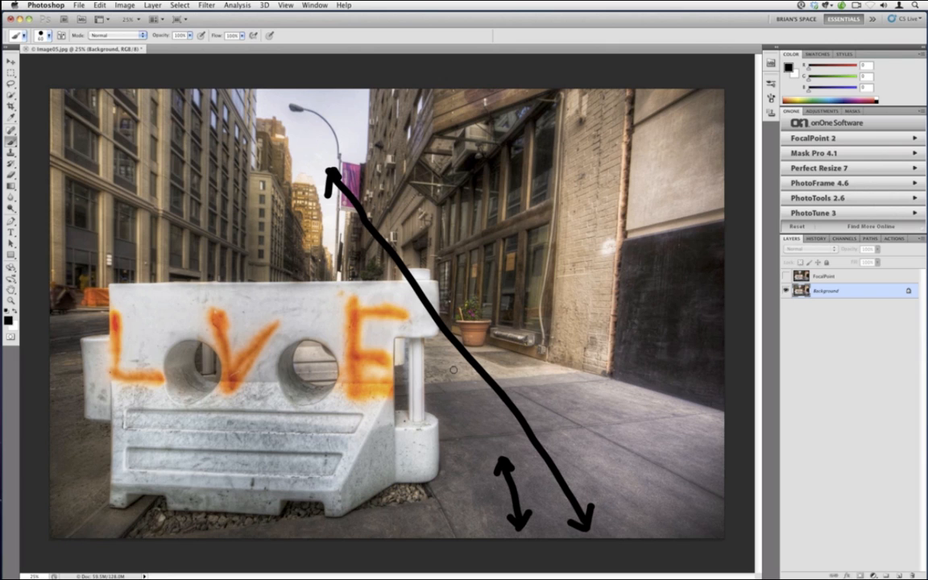
{"action": "left_click", "coordinate": [787, 276]}
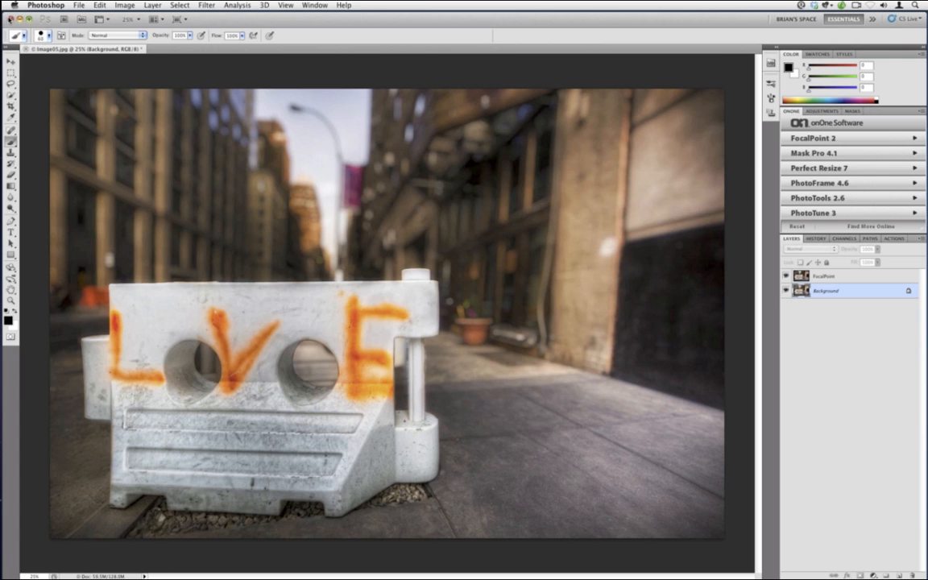
Close the Image05.jpg document and reposition the FP DoF folder window on the desktop.
{"action": "left_click", "coordinate": [11, 17]}
{"action": "left_click", "coordinate": [423, 195]}
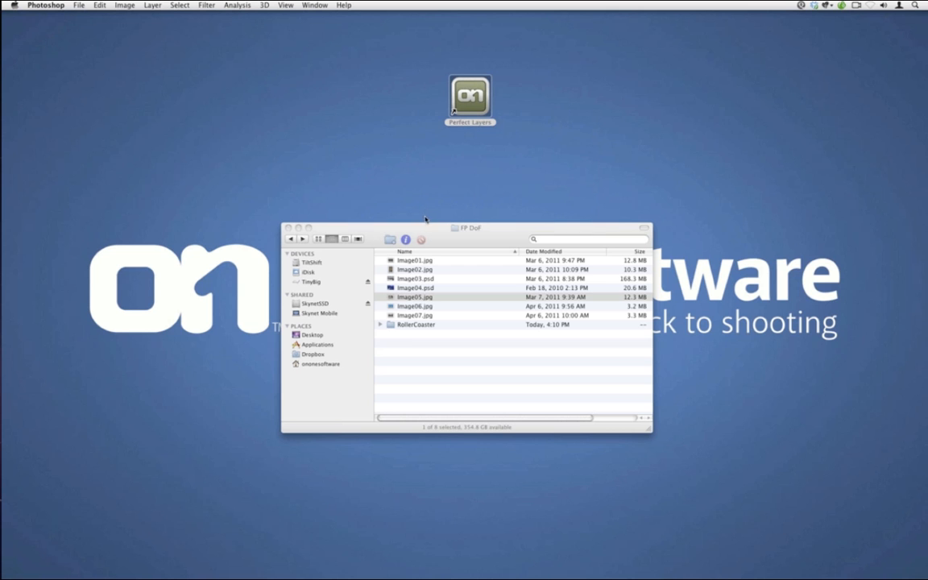
{"action": "left_click", "coordinate": [443, 239]}
{"action": "left_click_drag", "start_coordinate": [443, 239], "coordinate": [491, 207]}
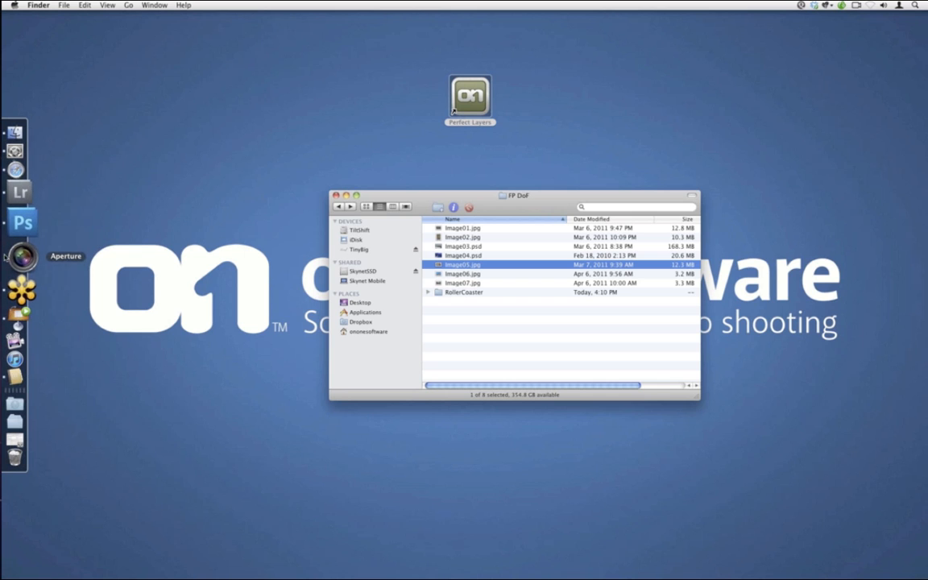
Switch to Aperture and delete the two edited portrait versions from the Blending Modes project, keeping the original photo.
{"action": "left_click", "coordinate": [8, 256]}
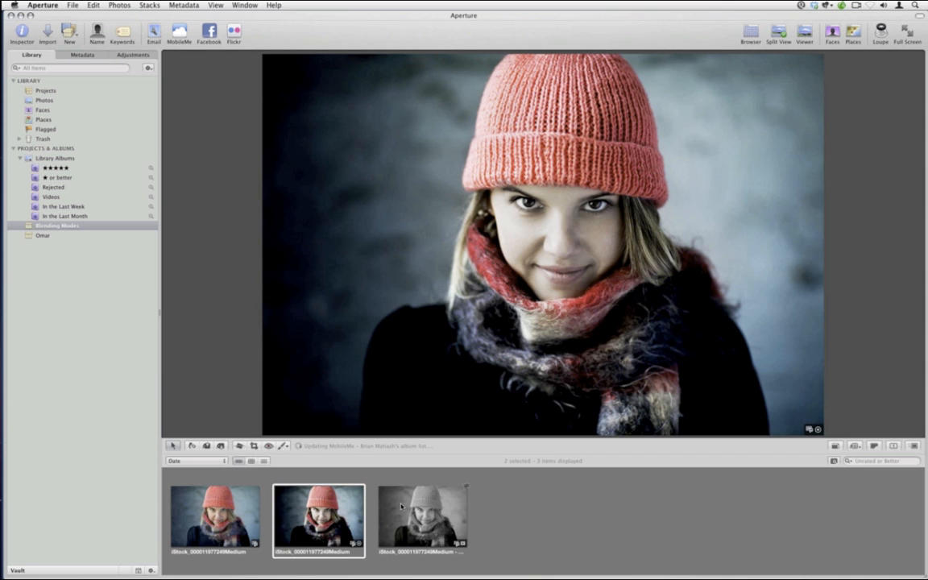
{"action": "key", "text": "Delete"}
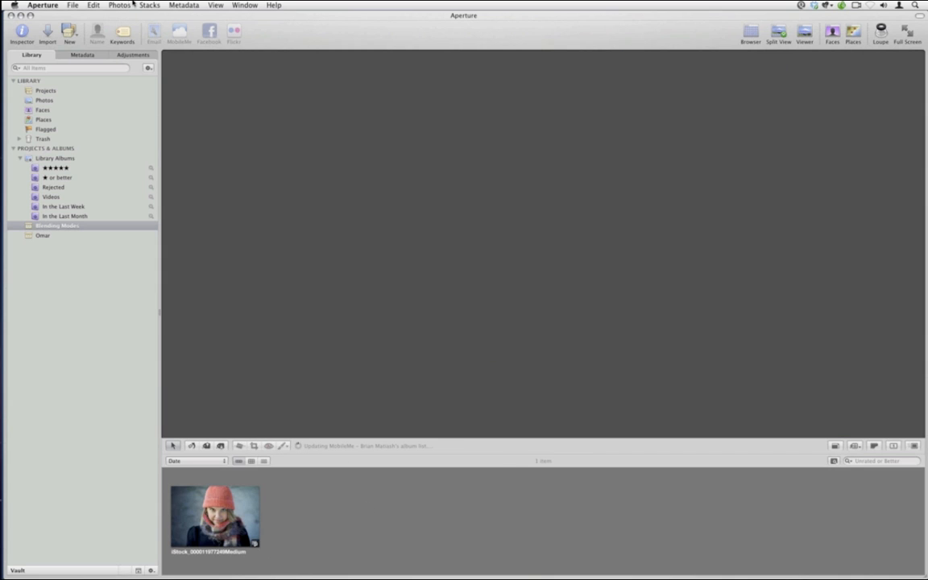
Choose the Perfect Layers application as the external photo editor in the Export preferences.
{"action": "left_click", "coordinate": [50, 6]}
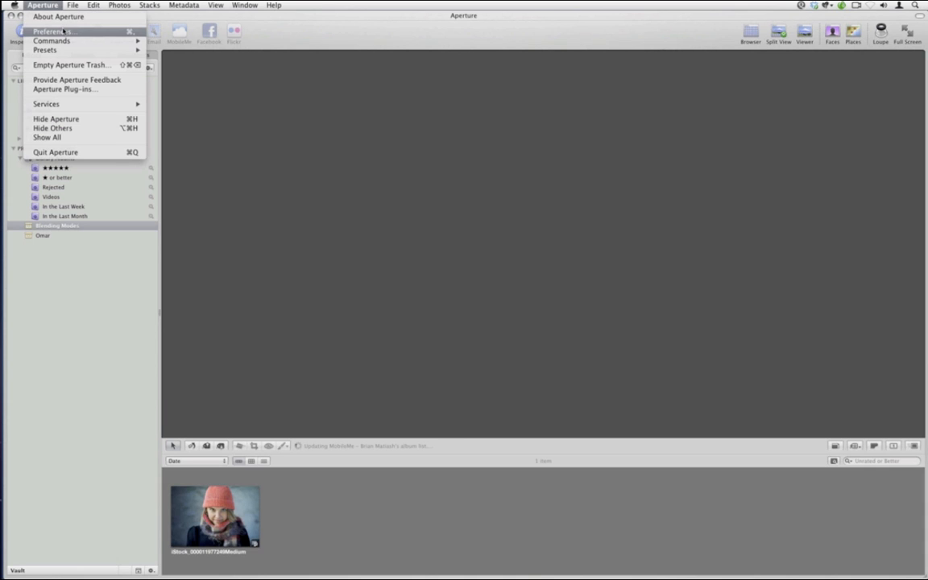
{"action": "left_click", "coordinate": [62, 31]}
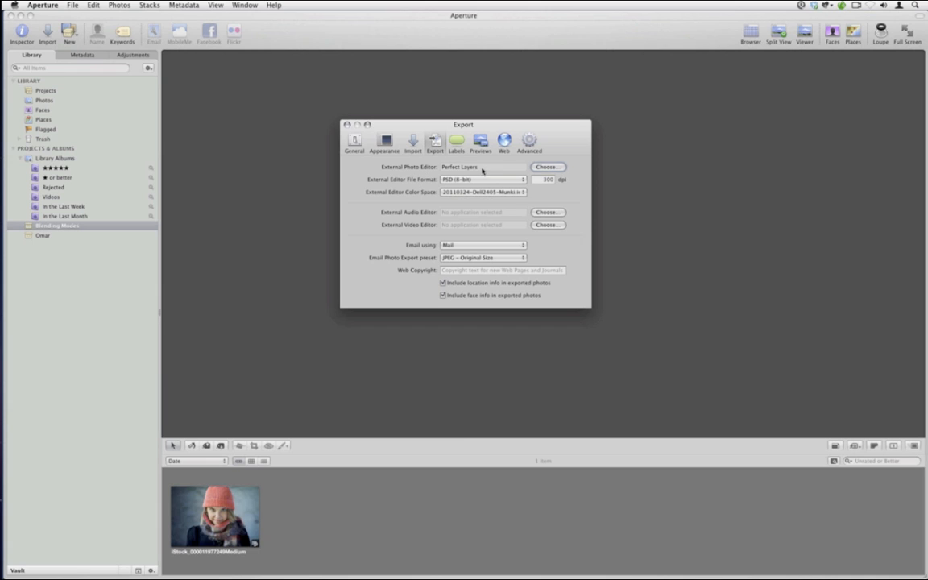
{"action": "left_click", "coordinate": [556, 168]}
{"action": "scroll", "coordinate": [491, 218], "scroll_direction": "down", "scroll_amount": 10}
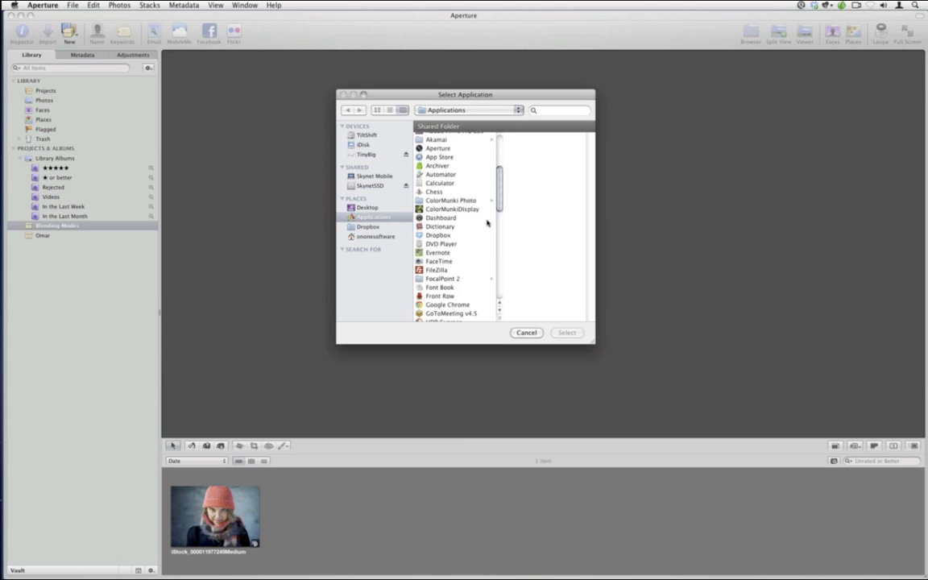
{"action": "scroll", "coordinate": [446, 274], "scroll_direction": "down", "scroll_amount": 2}
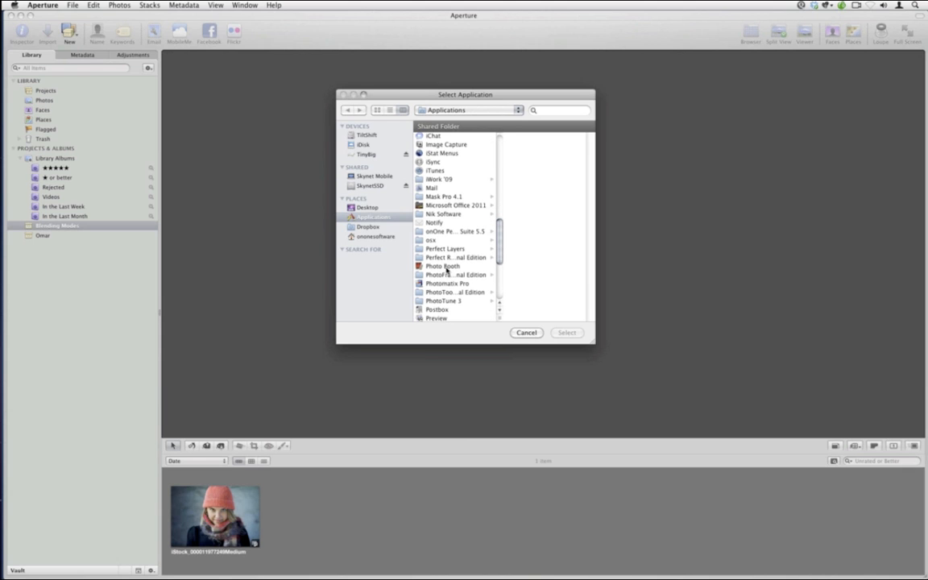
{"action": "left_click", "coordinate": [448, 250]}
{"action": "left_click", "coordinate": [528, 144]}
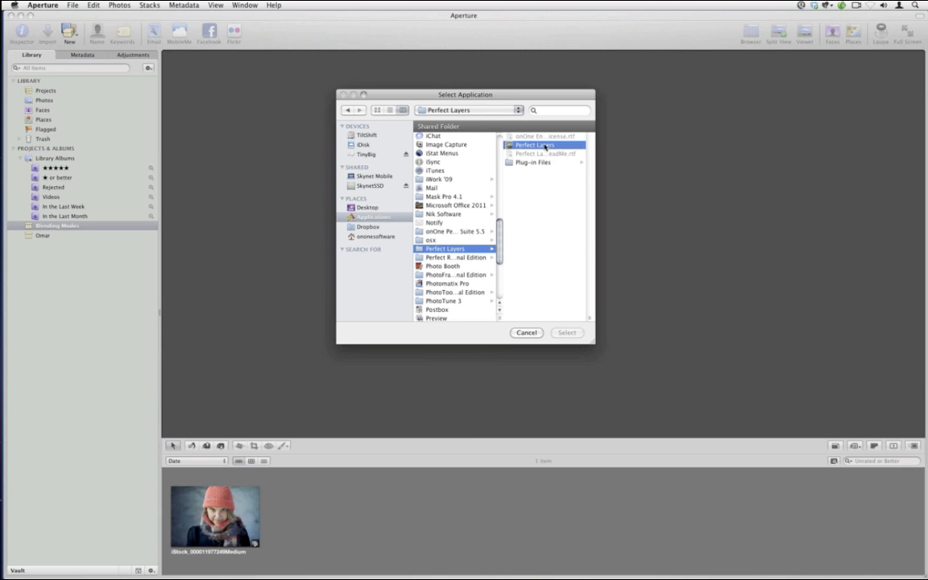
{"action": "left_click", "coordinate": [577, 333]}
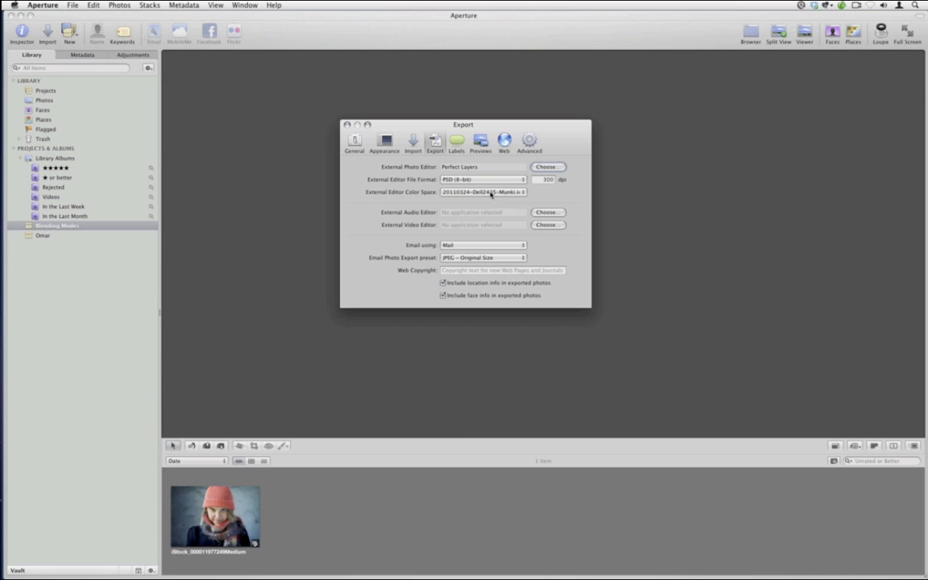
Review the external editor's file format and color space options, keeping the current choices, and close the preferences.
{"action": "left_click", "coordinate": [471, 180]}
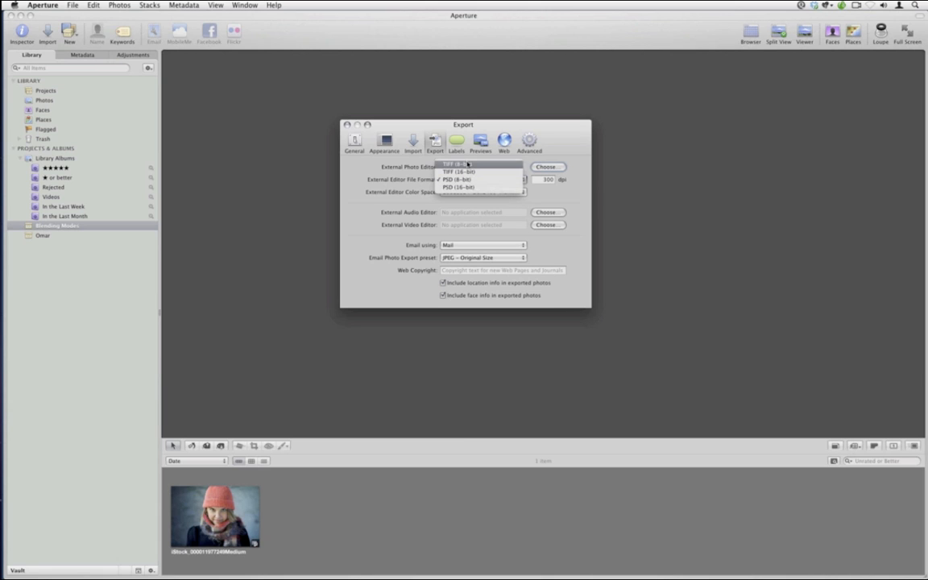
{"action": "left_click", "coordinate": [571, 194]}
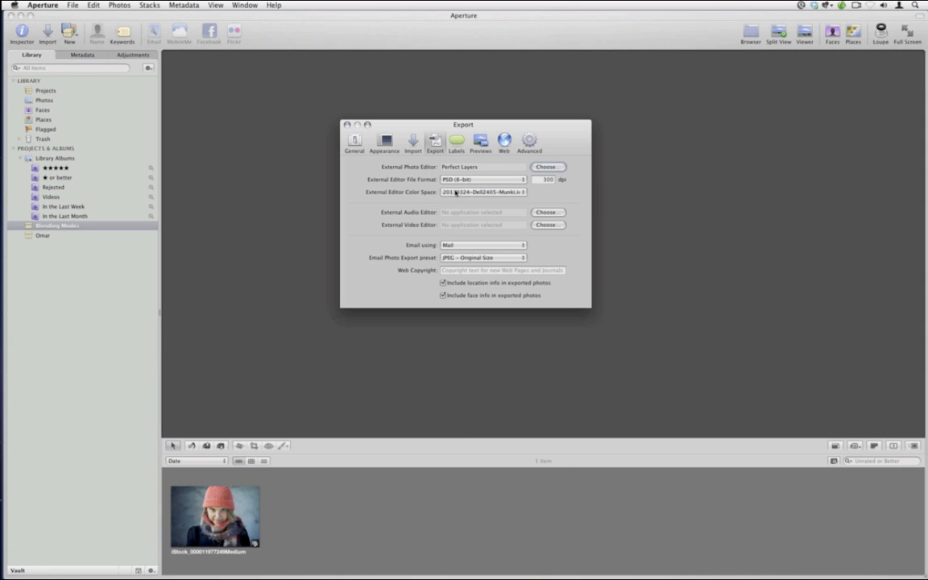
{"action": "left_click", "coordinate": [456, 192]}
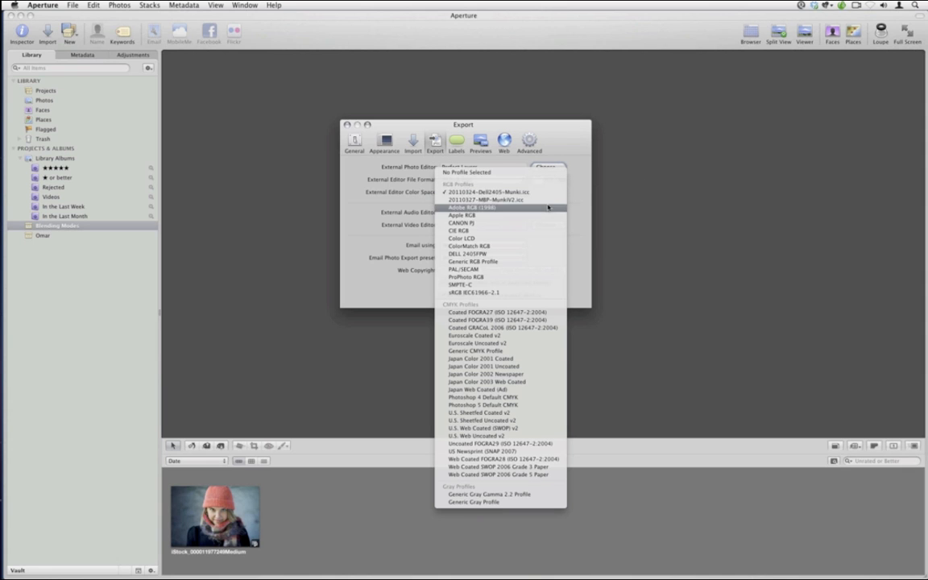
{"action": "left_click", "coordinate": [501, 194]}
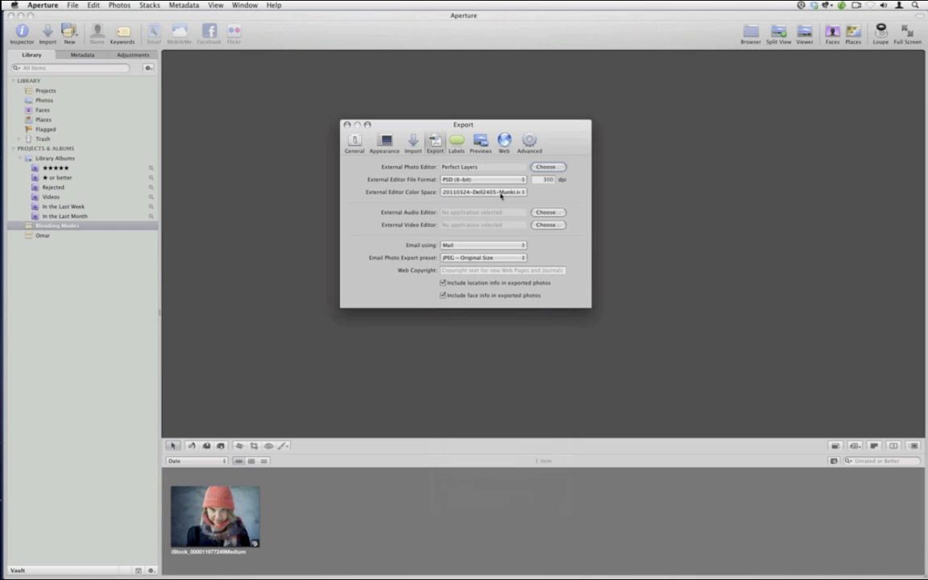
{"action": "left_click", "coordinate": [346, 125]}
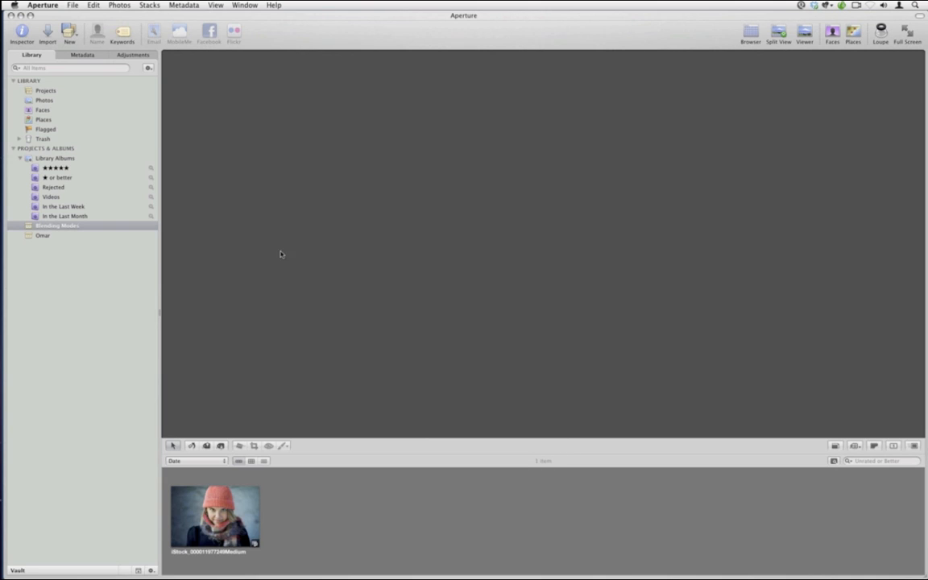
Duplicate the version of the remaining portrait of the woman in the red hat.
{"action": "left_click", "coordinate": [233, 506]}
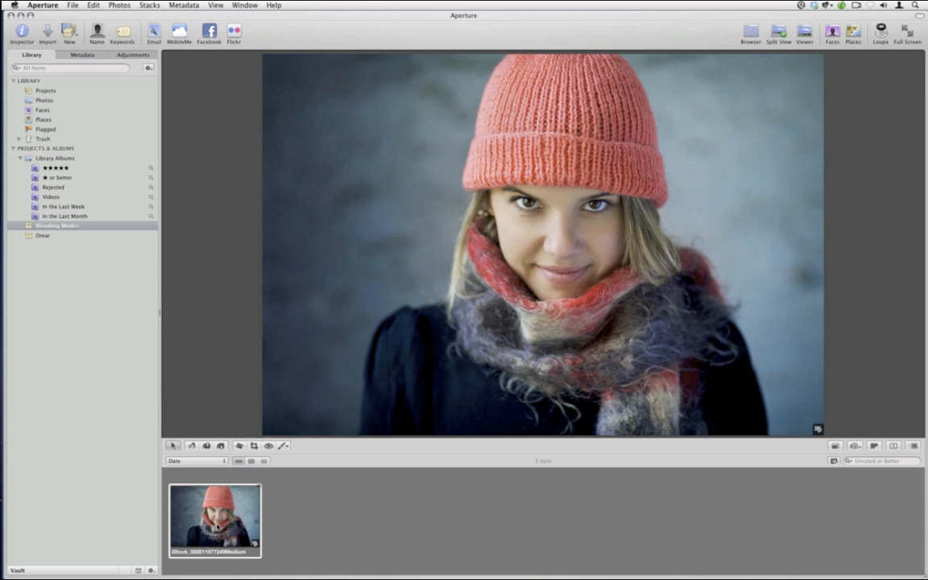
{"action": "left_click", "coordinate": [115, 5]}
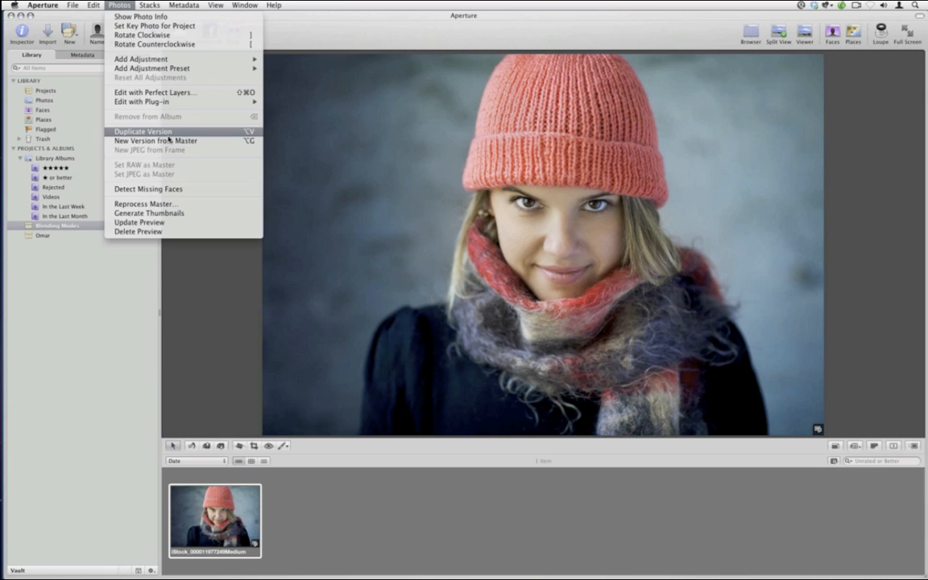
{"action": "left_click", "coordinate": [168, 134]}
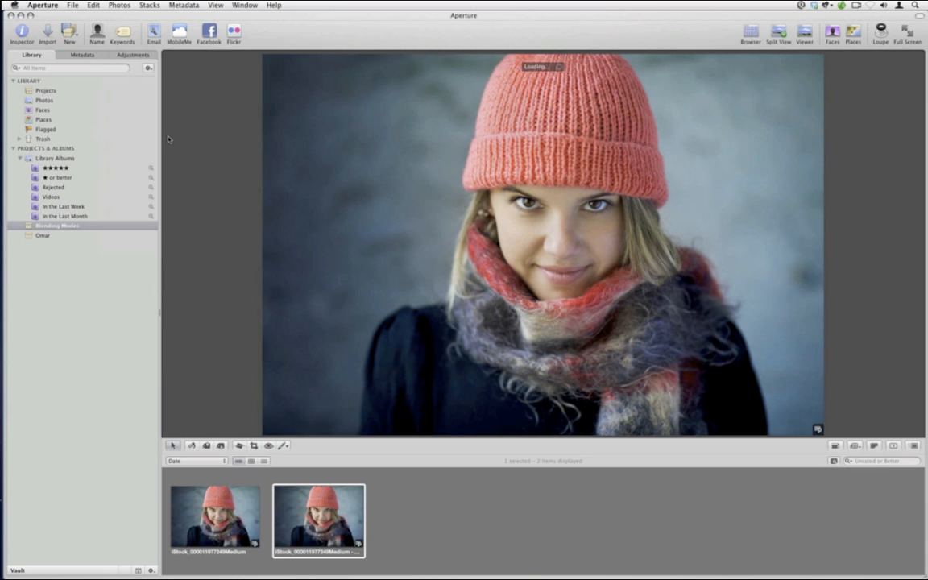
Turn the duplicated portrait black and white by setting Saturation to 0.0 and Contrast to 0.01 in the Enhance adjustments.
{"action": "left_click", "coordinate": [126, 57]}
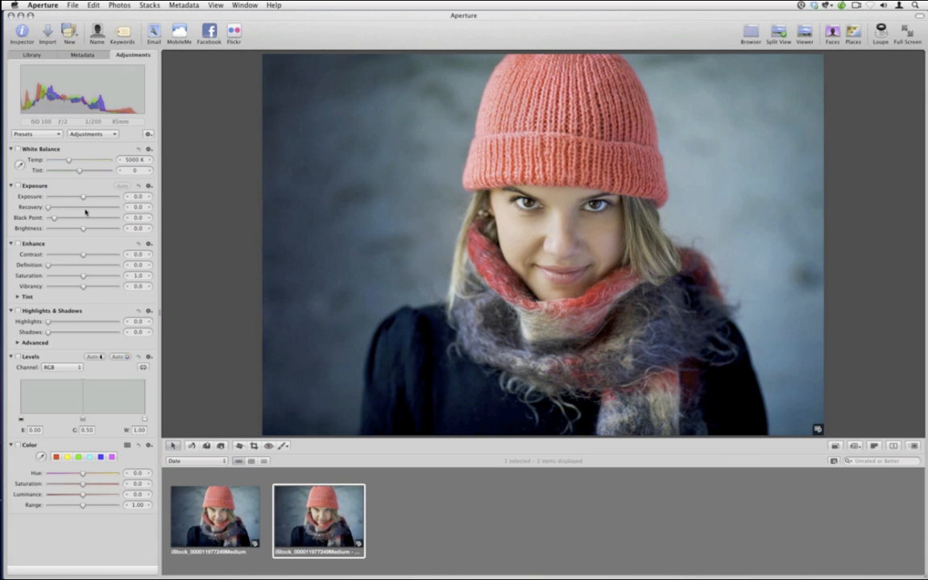
{"action": "left_click", "coordinate": [81, 277]}
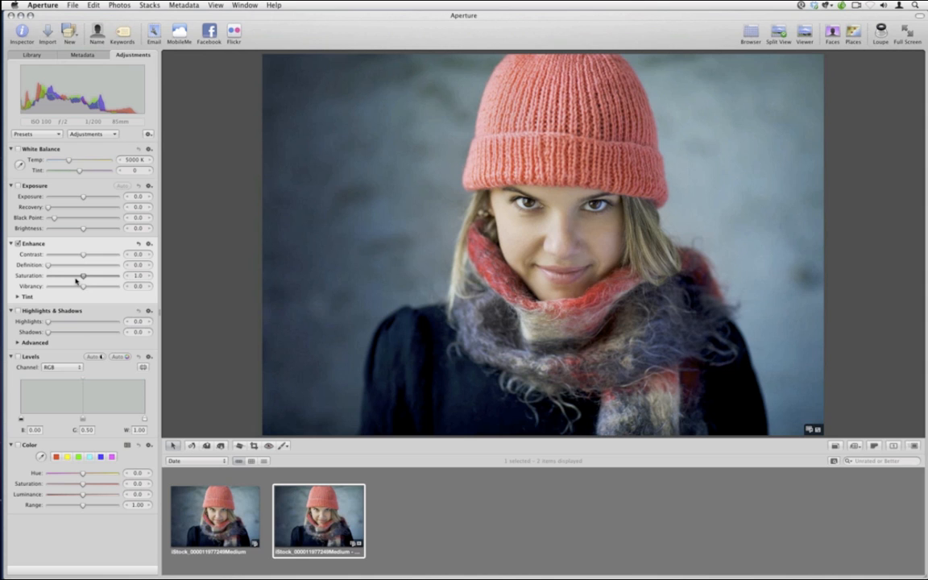
{"action": "left_click_drag", "start_coordinate": [77, 279], "coordinate": [44, 280]}
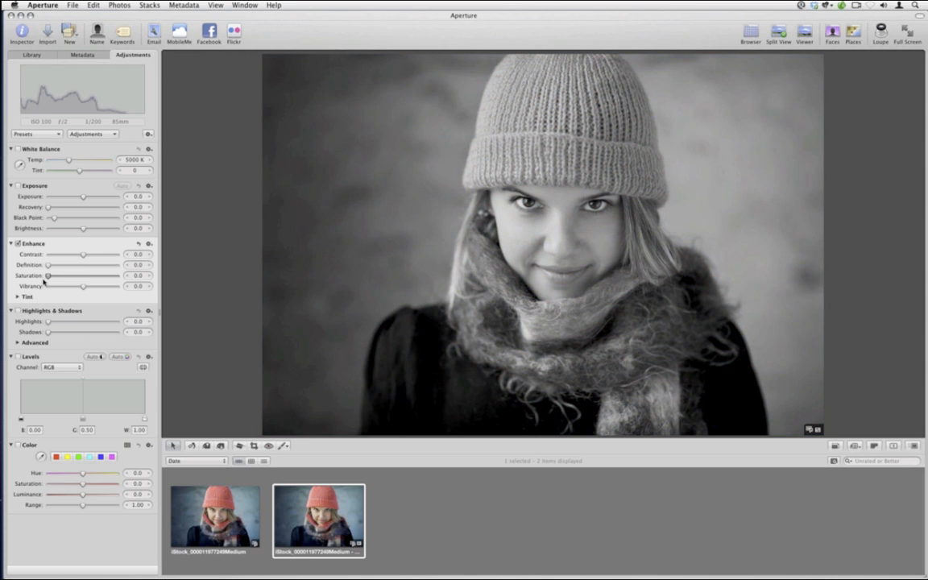
{"action": "left_click_drag", "start_coordinate": [84, 254], "coordinate": [91, 254]}
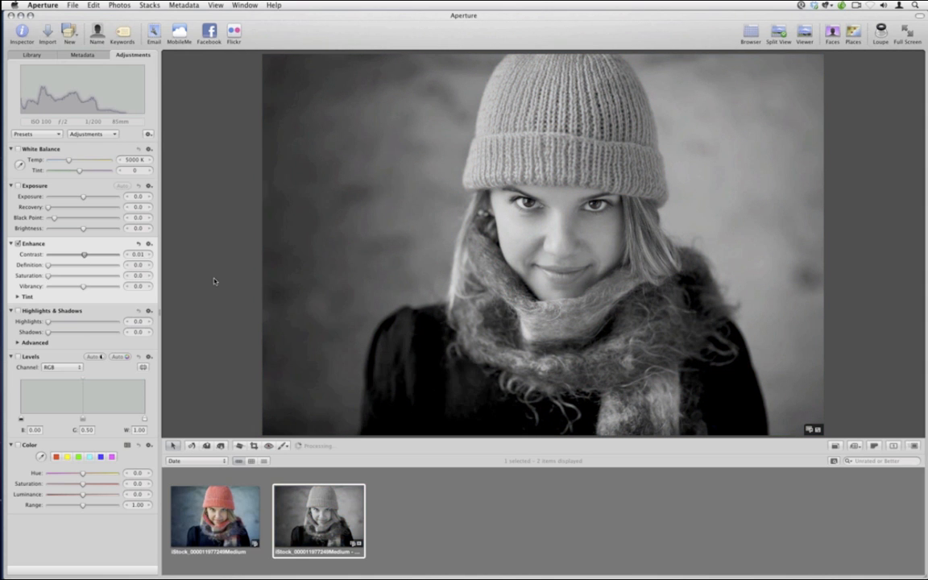
Select both the color and black-and-white versions and open them together for editing in Perfect Layers.
{"action": "left_click", "coordinate": [228, 522], "text": "super"}
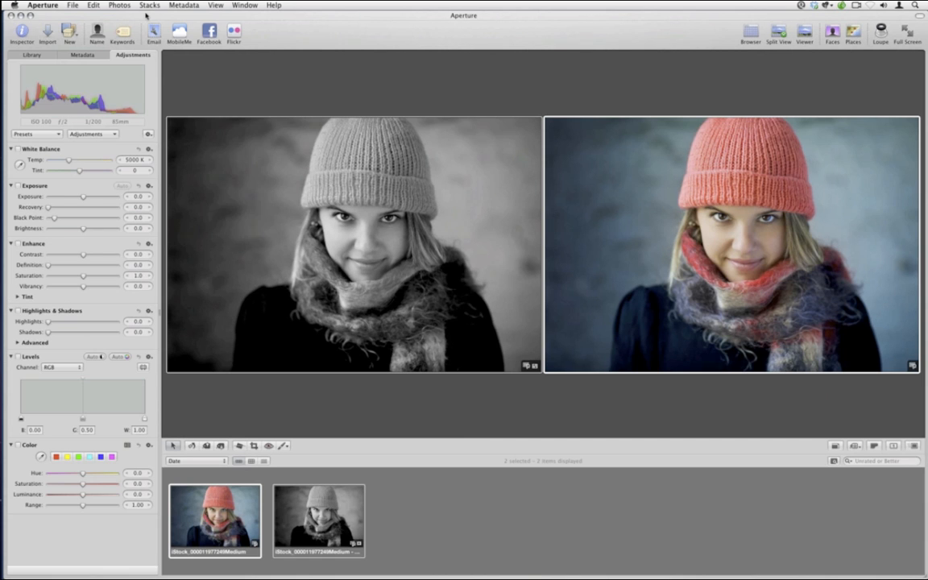
{"action": "left_click", "coordinate": [120, 5]}
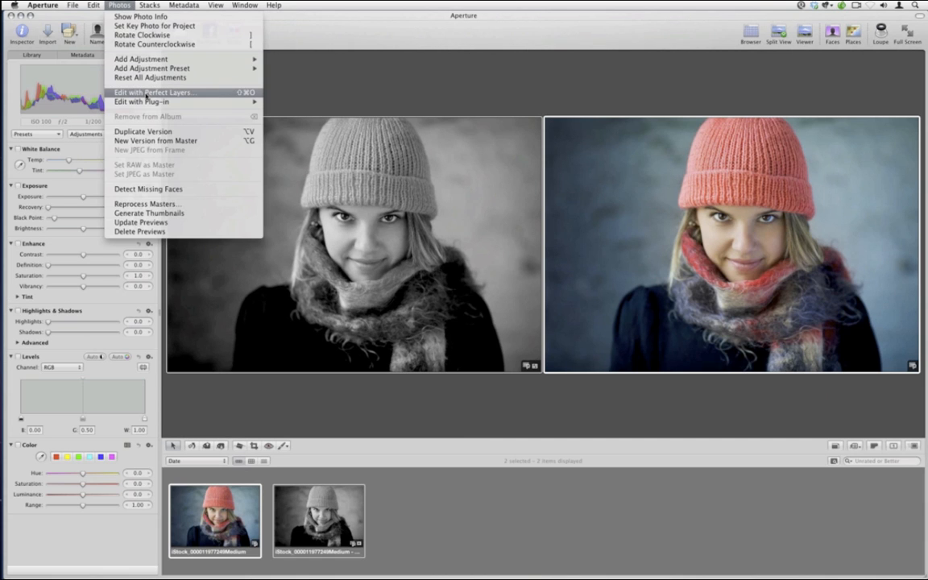
{"action": "left_click", "coordinate": [204, 98]}
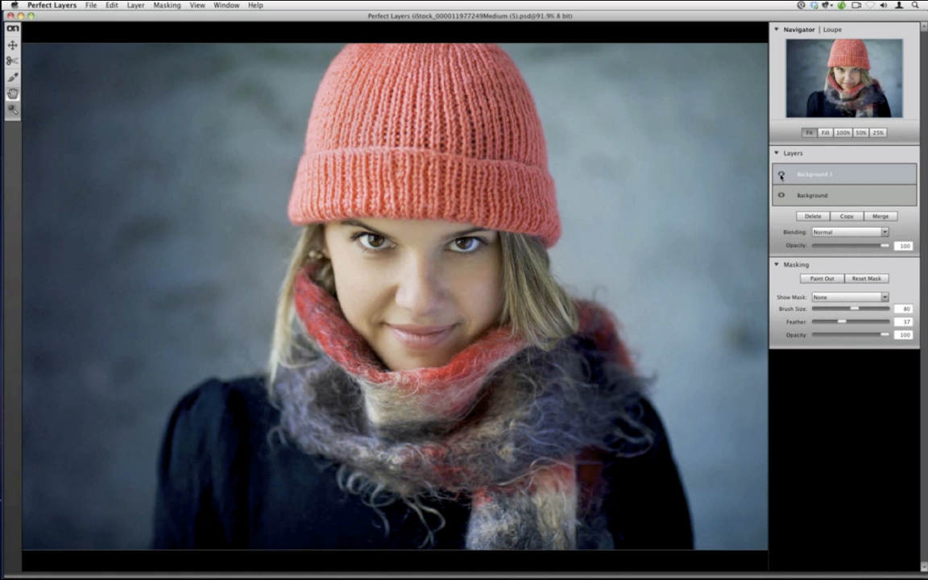
Set the top layer's blending mode to Overlay and partially mask it over the face with the masking brush at opacity 48.
{"action": "left_click", "coordinate": [856, 232]}
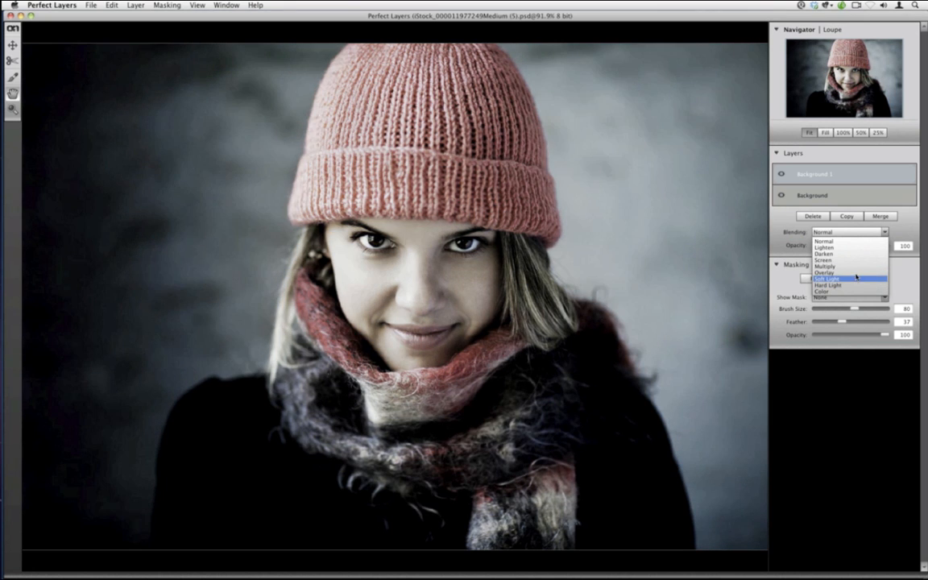
{"action": "left_click", "coordinate": [855, 274]}
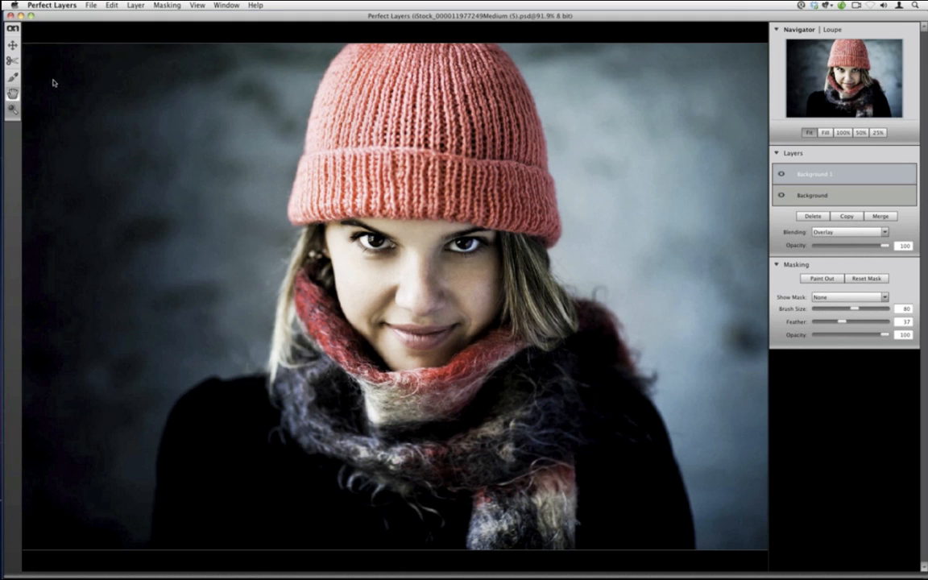
{"action": "left_click", "coordinate": [13, 76]}
{"action": "left_click_drag", "start_coordinate": [886, 335], "coordinate": [846, 339]}
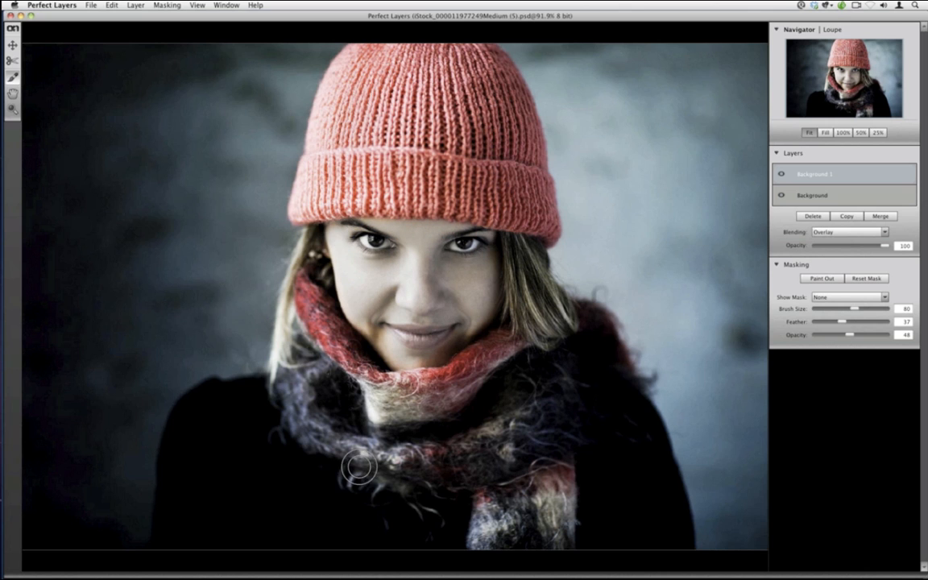
Save the layered portrait and close its window to return to Aperture.
{"action": "left_click", "coordinate": [91, 5]}
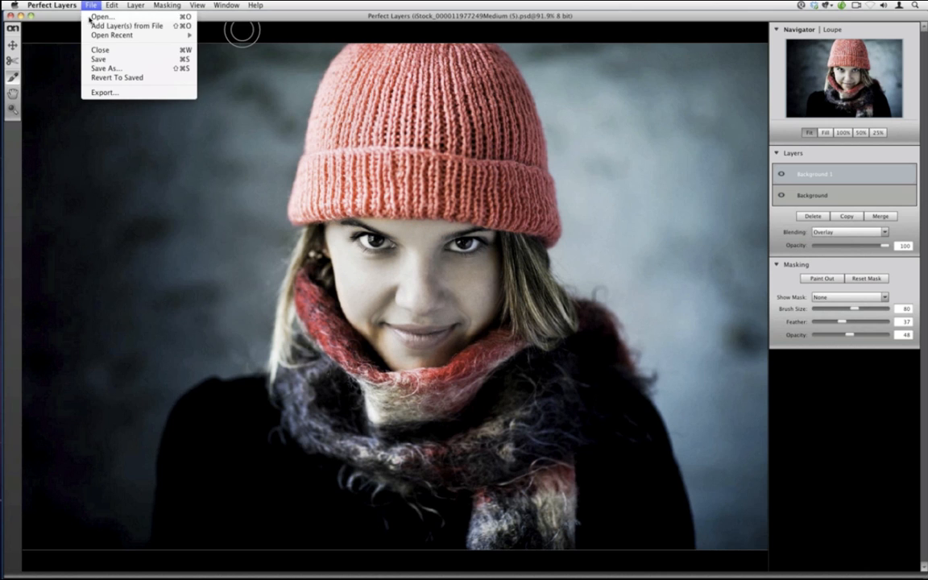
{"action": "left_click", "coordinate": [85, 59]}
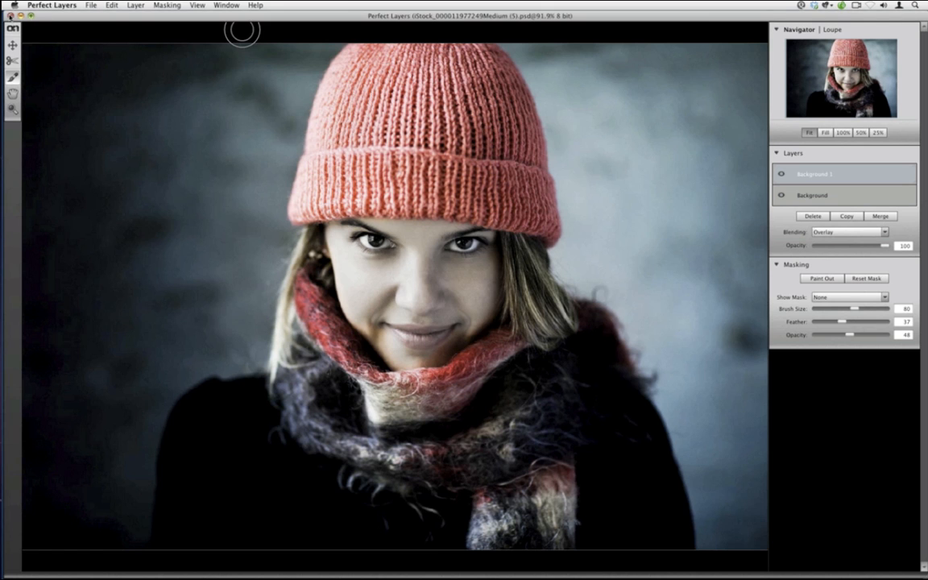
{"action": "left_click", "coordinate": [10, 15]}
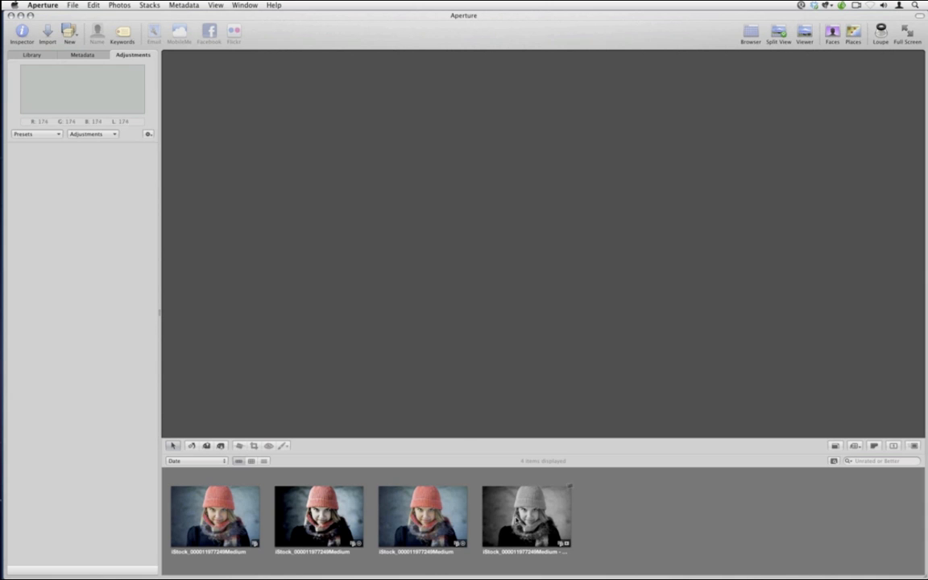
Delete the black-and-white version and the color version next to it, and select the layered portrait.
{"action": "left_click", "coordinate": [349, 508]}
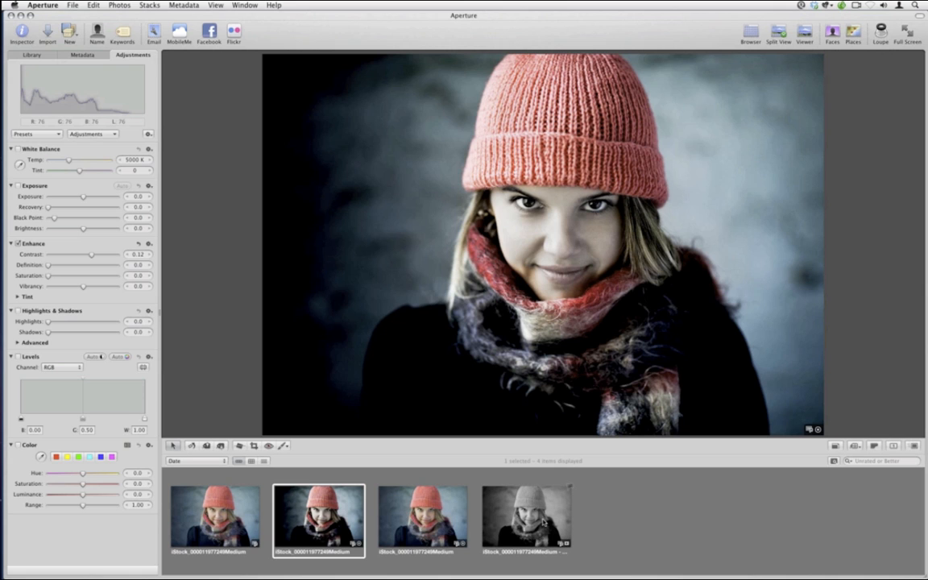
{"action": "left_click", "coordinate": [543, 522]}
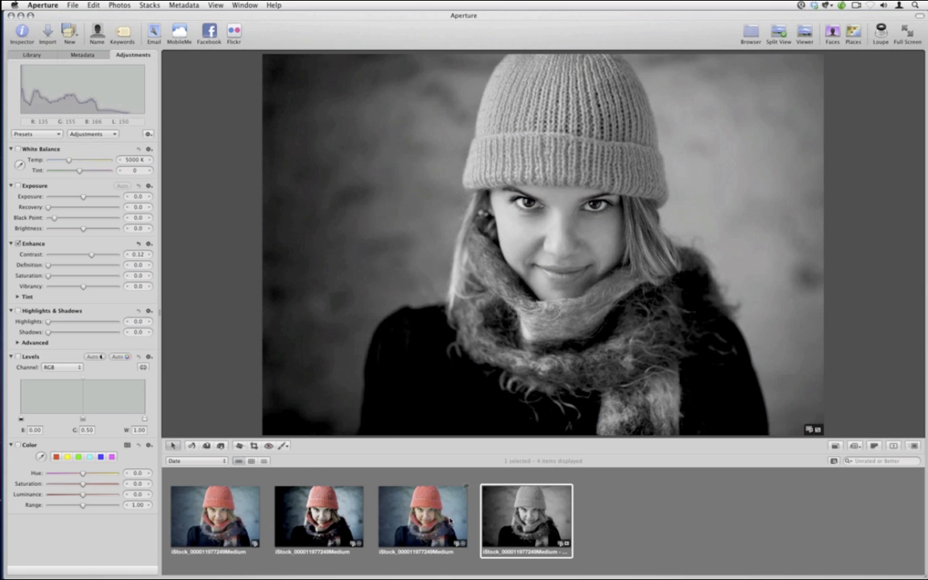
{"action": "left_click", "coordinate": [450, 521], "text": "super"}
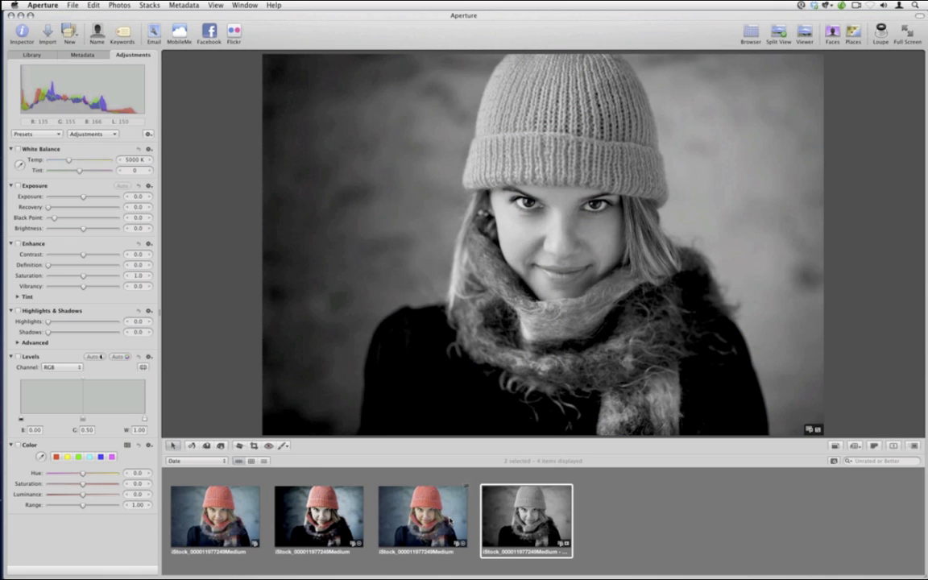
{"action": "key", "text": "super+BackSpace"}
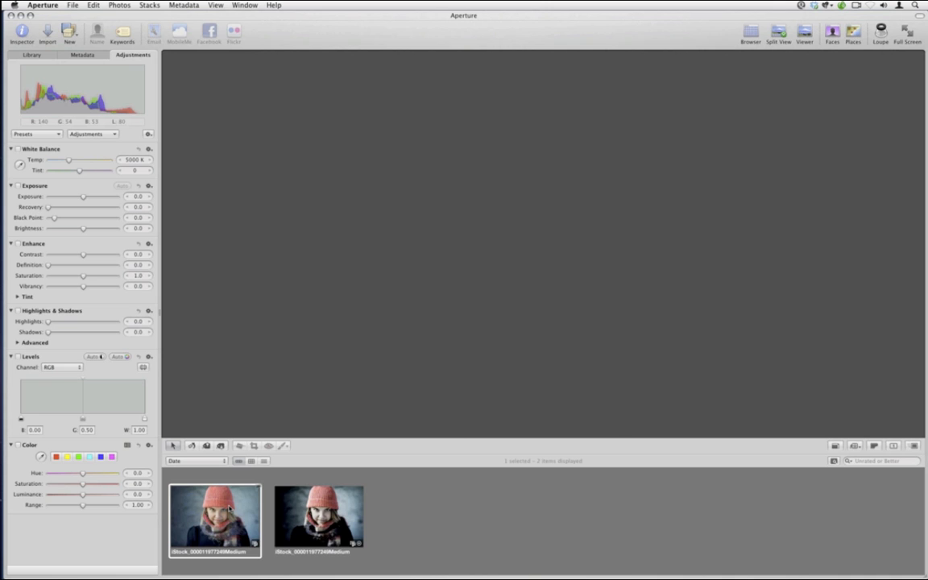
{"action": "left_click", "coordinate": [319, 520]}
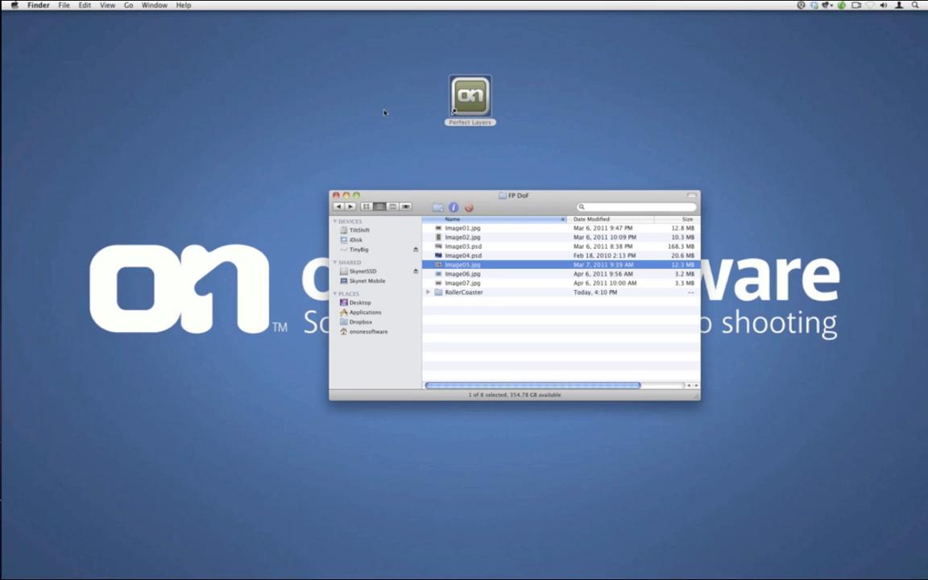
Launch Perfect Layers as a standalone application from the desktop, dismiss its welcome screen, and quit it.
{"action": "double_click", "coordinate": [453, 101]}
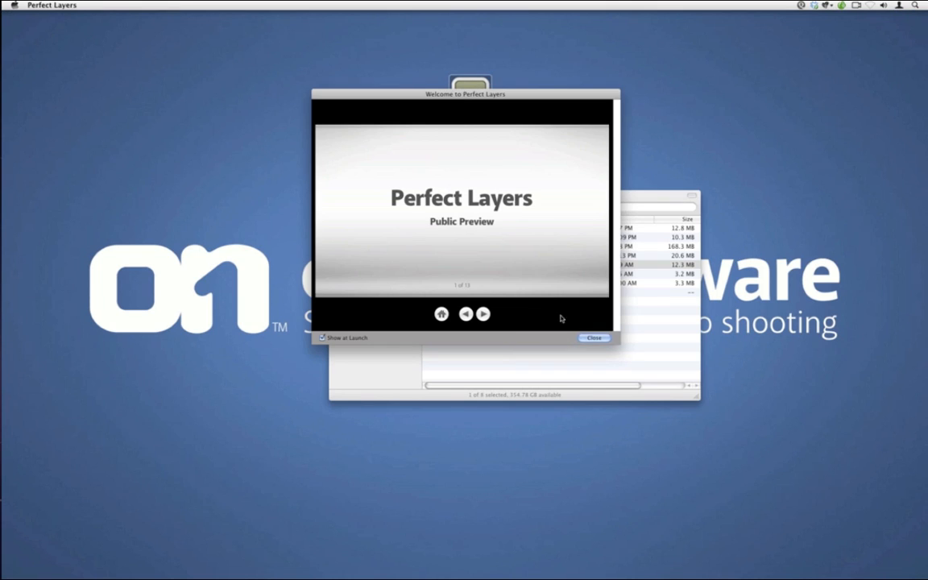
{"action": "left_click", "coordinate": [587, 338]}
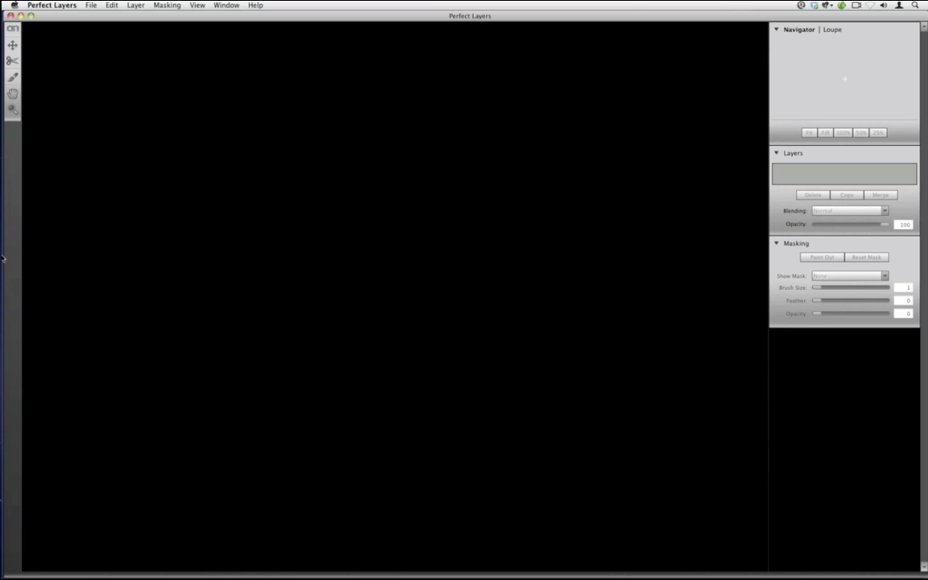
{"action": "mouse_move", "coordinate": [4, 261]}
{"action": "left_click", "coordinate": [56, 4]}
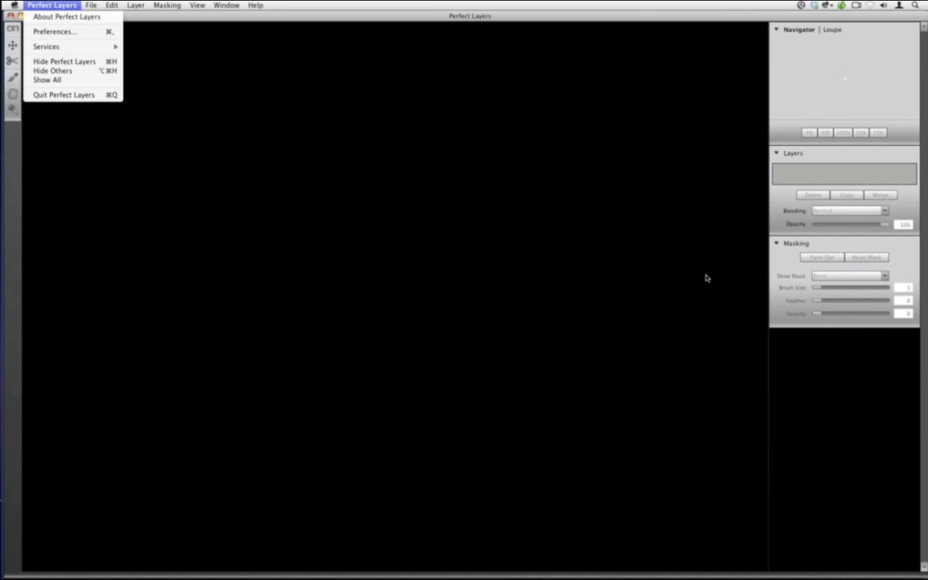
{"action": "left_click", "coordinate": [115, 95]}
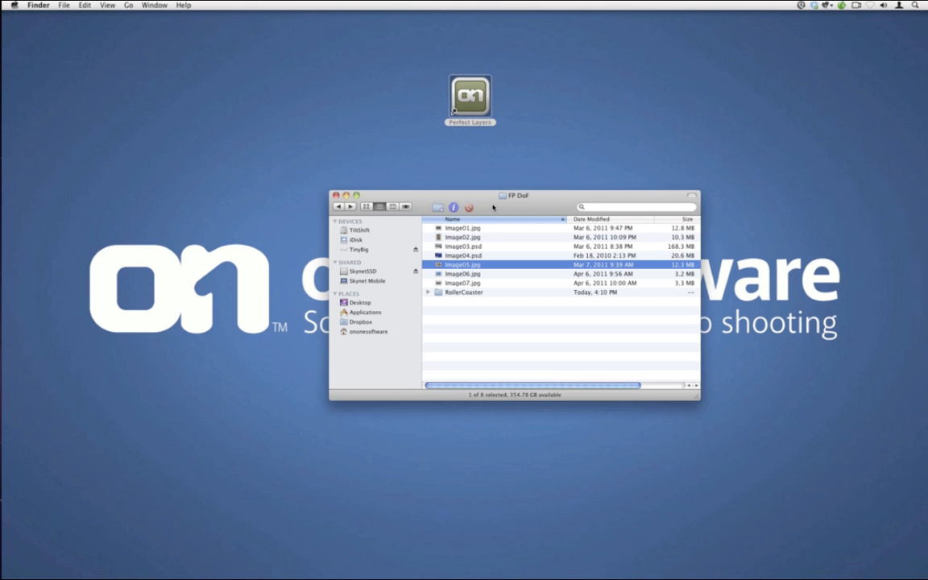
Move the FP DoF folder window aside and switch to Adobe Lightroom 3.
{"action": "left_click_drag", "start_coordinate": [493, 208], "coordinate": [444, 186]}
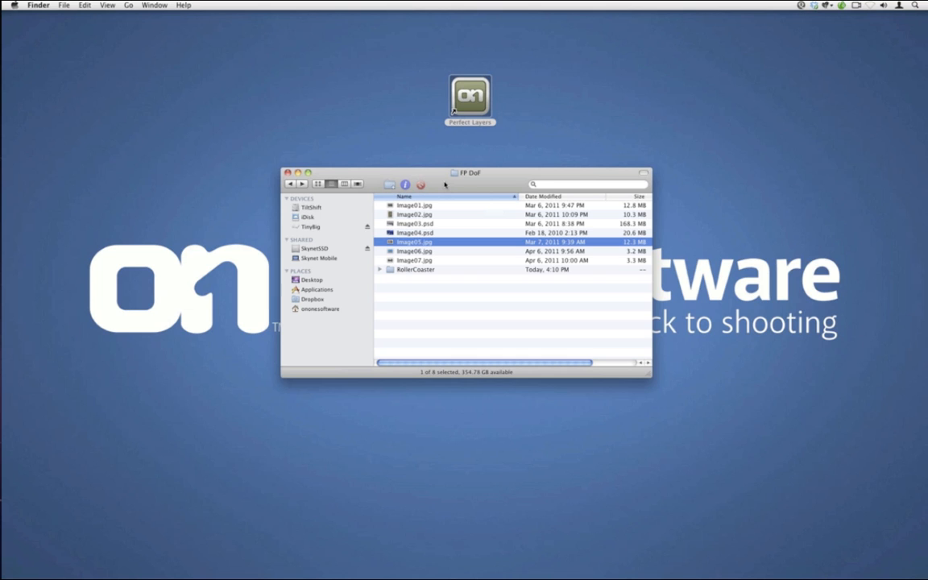
{"action": "mouse_move", "coordinate": [3, 209]}
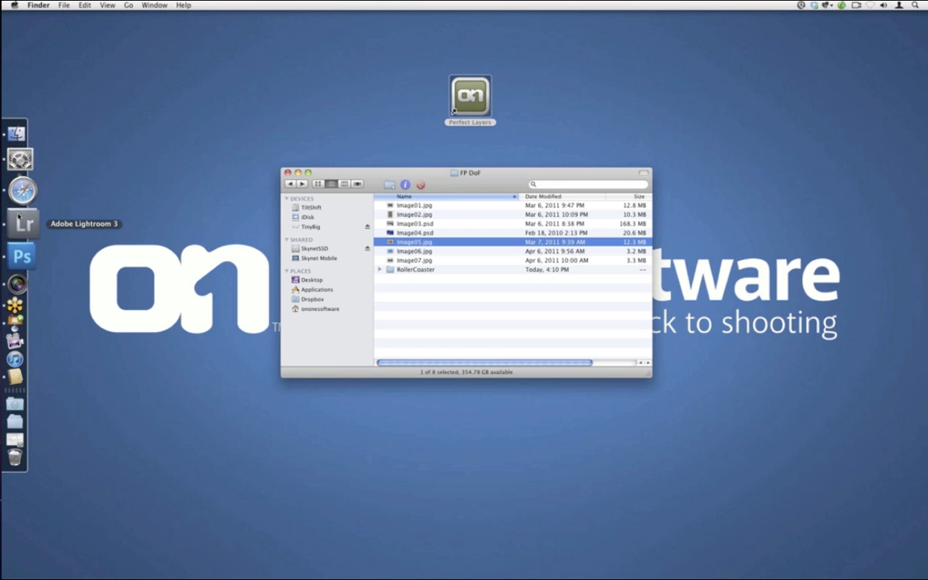
{"action": "left_click", "coordinate": [23, 223]}
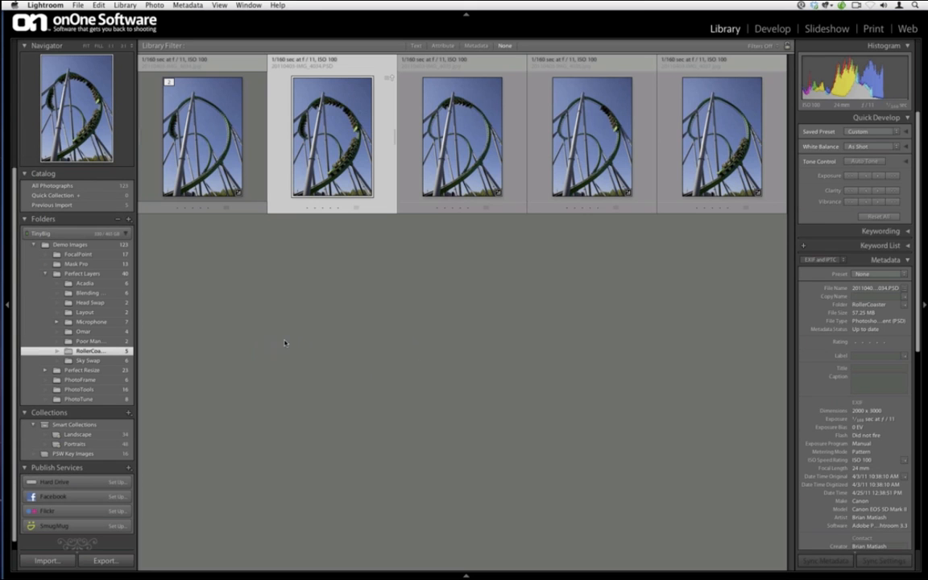